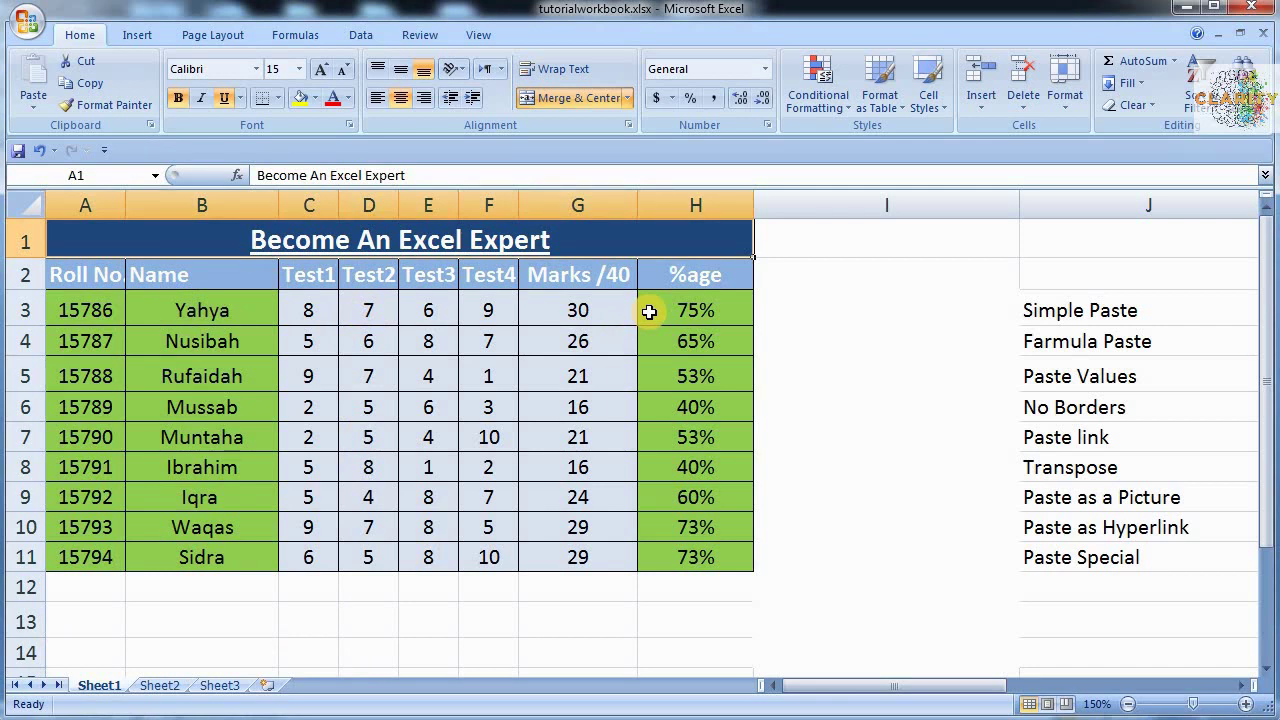
Review the paste option names, from Simple Paste and Formula Paste through Paste Special.
{"action": "left_click", "coordinate": [1055, 316]}
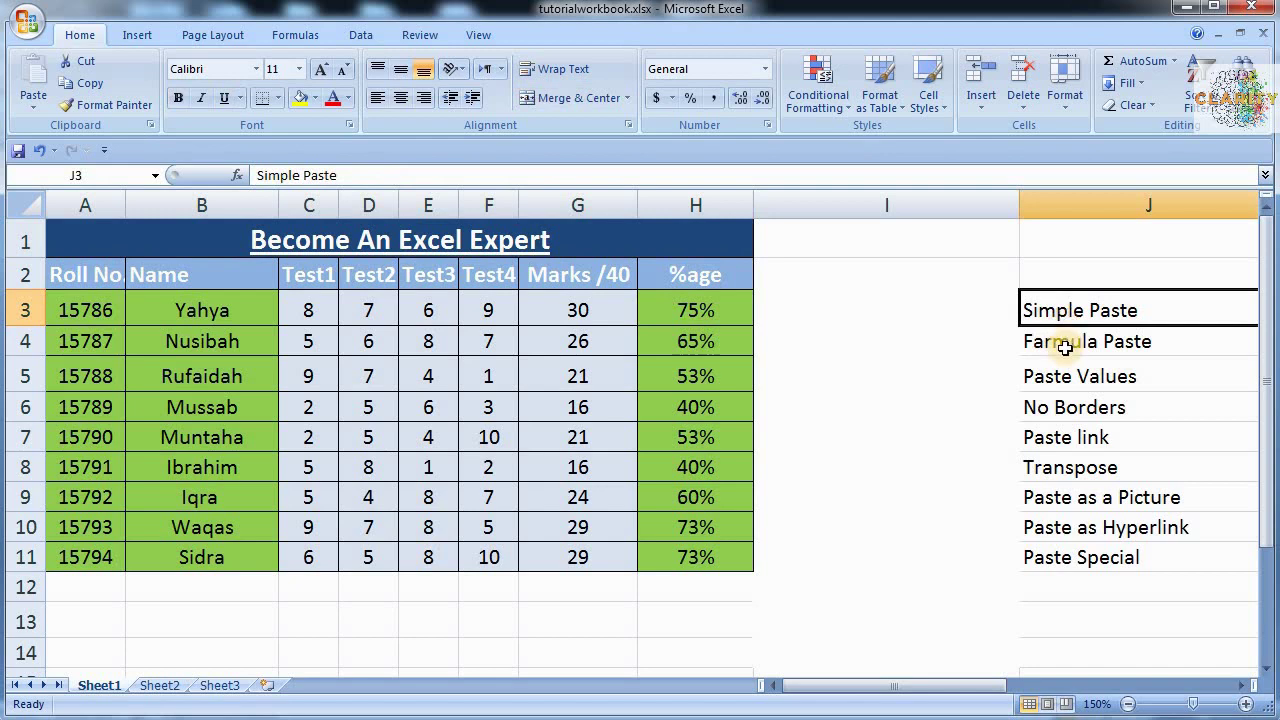
{"action": "left_click", "coordinate": [1064, 347]}
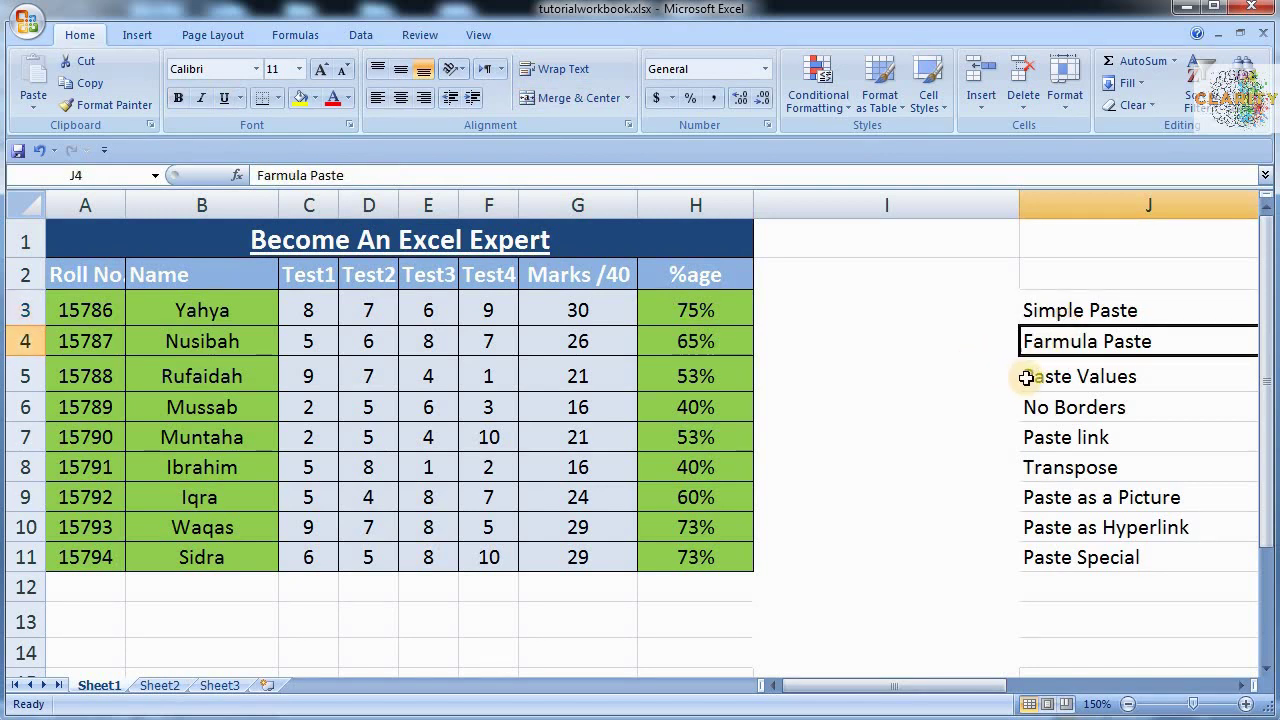
{"action": "left_click", "coordinate": [1026, 378]}
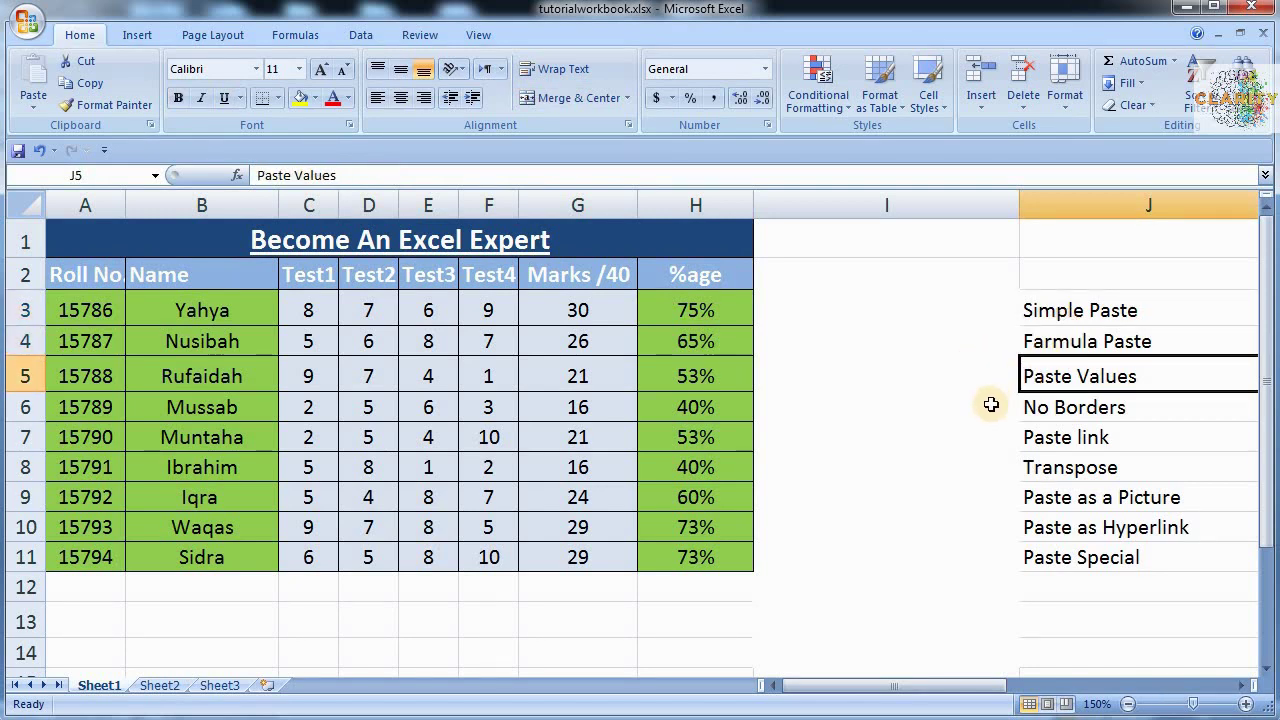
{"action": "left_click", "coordinate": [1032, 409]}
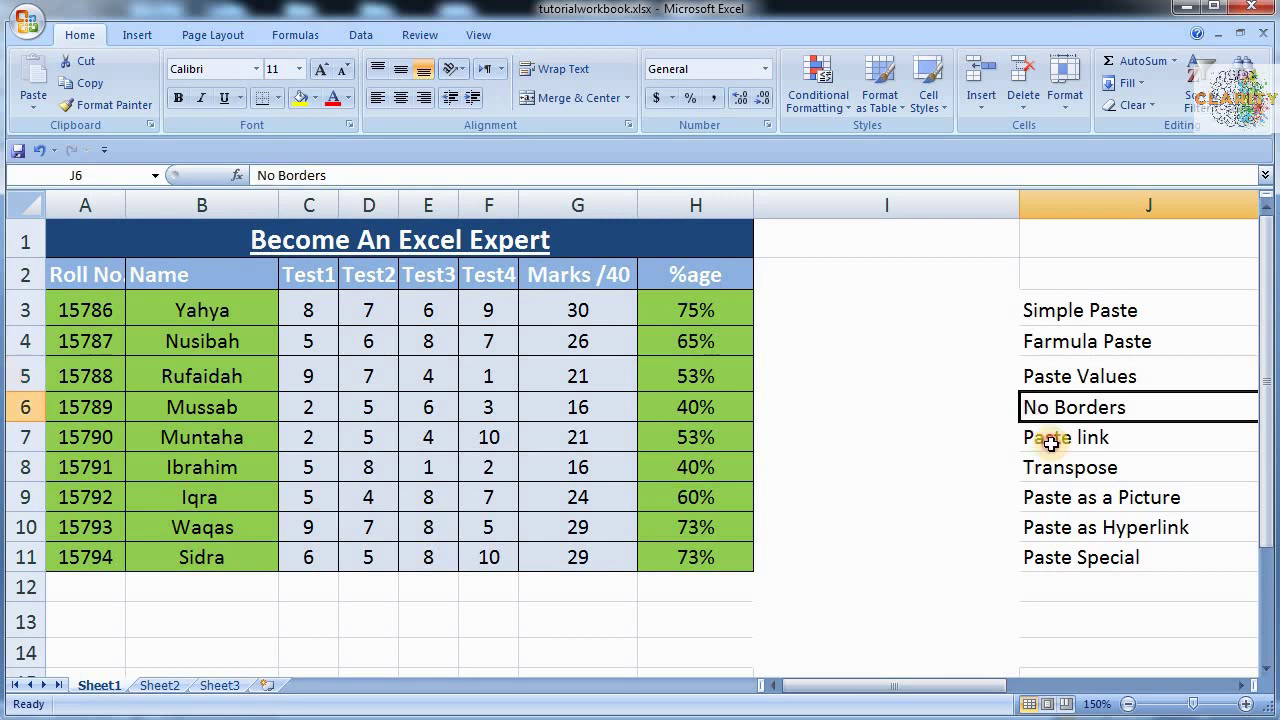
{"action": "left_click", "coordinate": [1051, 441]}
{"action": "left_click", "coordinate": [1057, 472]}
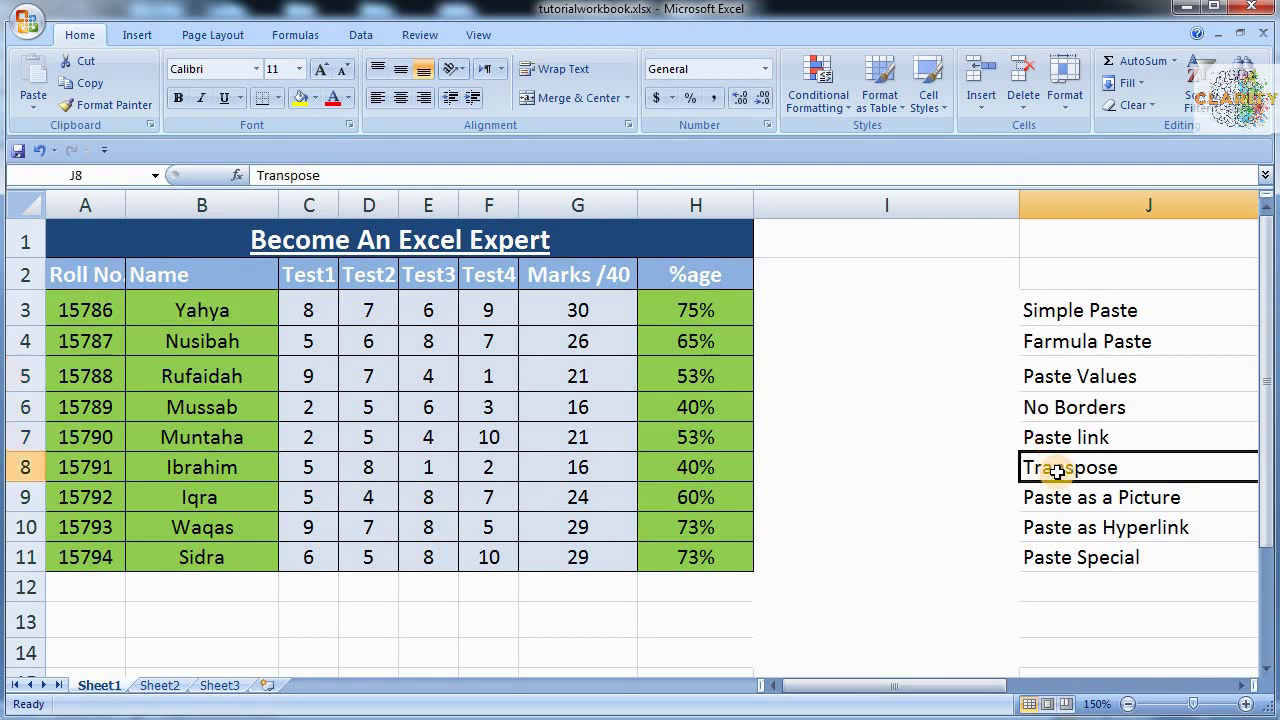
{"action": "left_click", "coordinate": [1066, 498]}
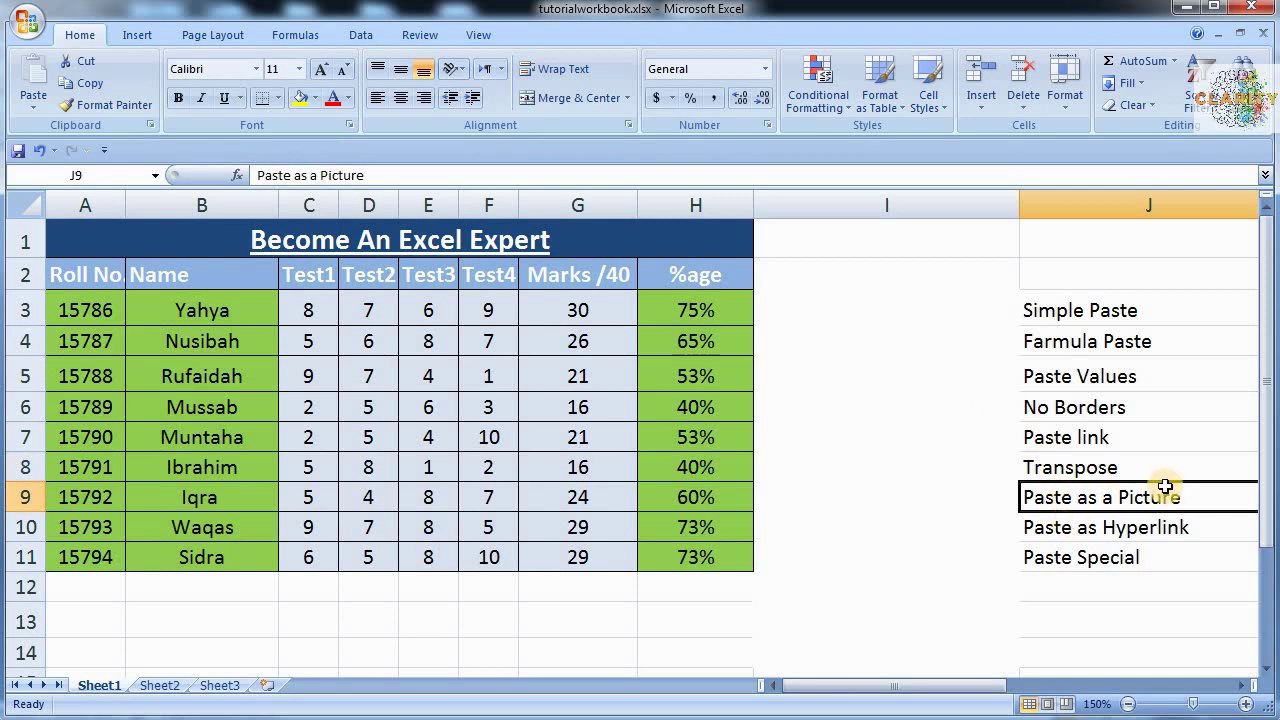
{"action": "left_click", "coordinate": [1130, 527]}
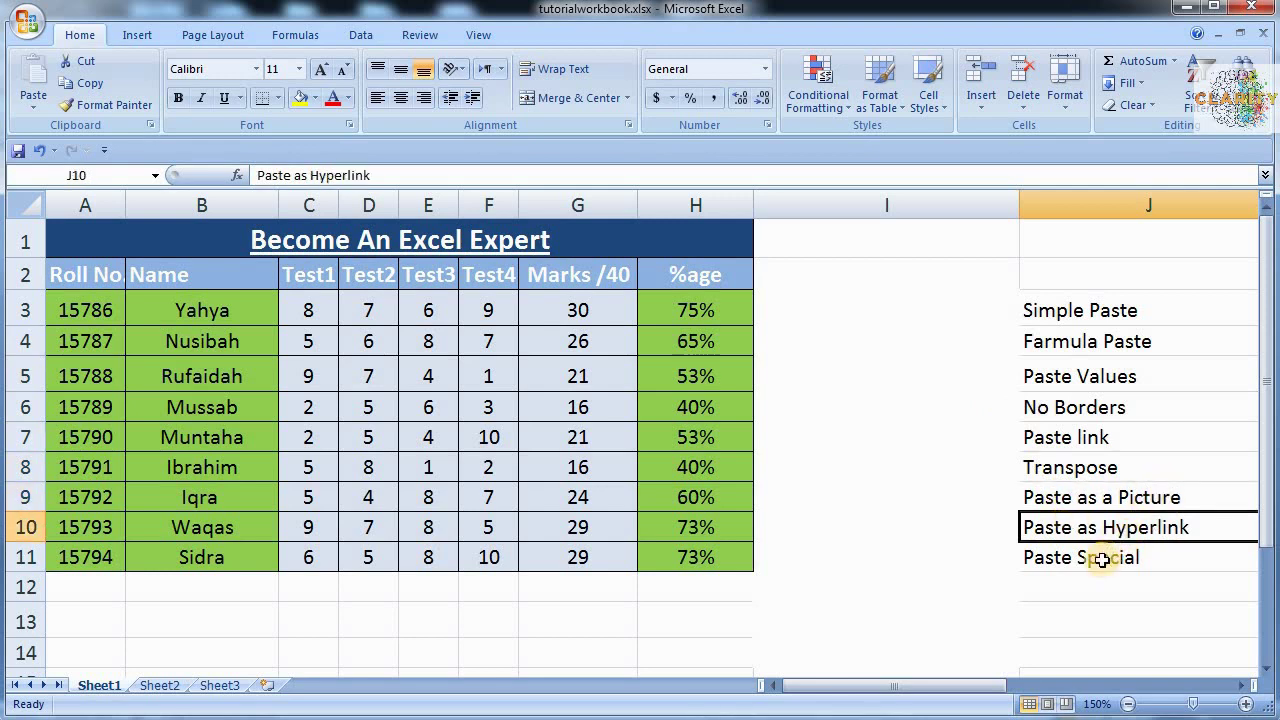
{"action": "left_click", "coordinate": [1104, 556]}
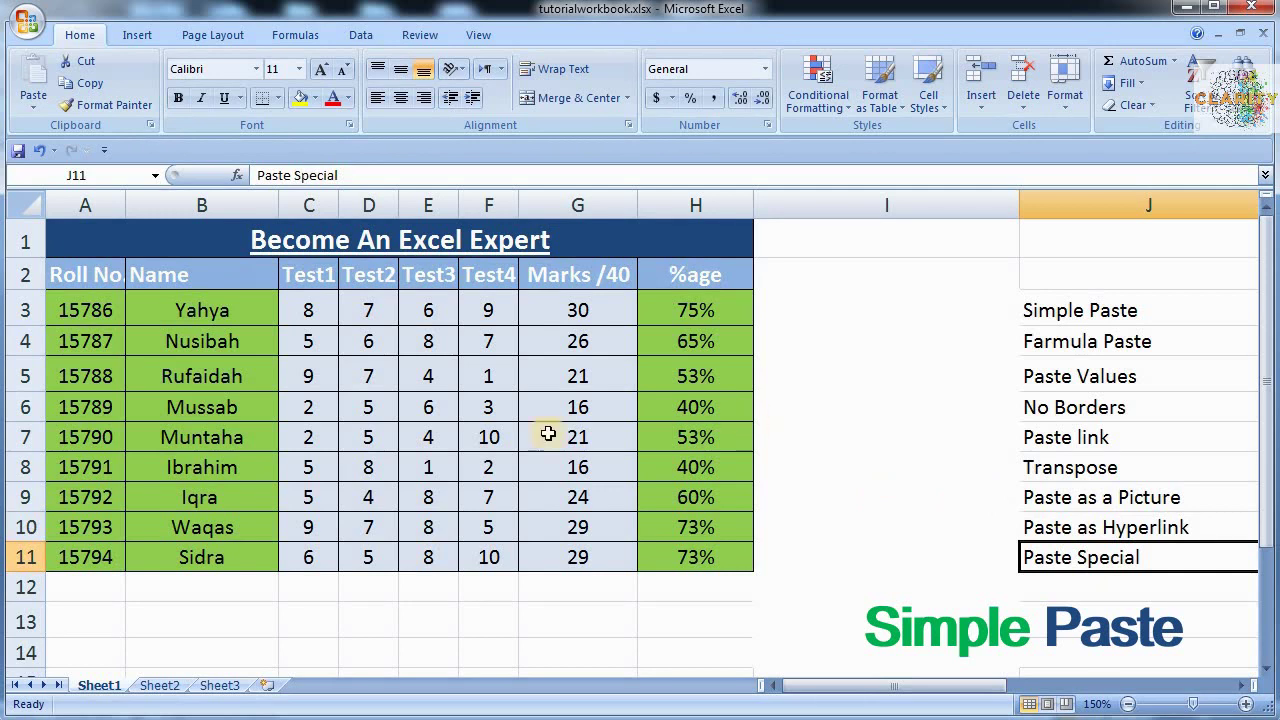
Copy the marks table A1:H11 via the right-click menu, then switch to Sheet3.
{"action": "left_click", "coordinate": [97, 238]}
{"action": "left_click_drag", "start_coordinate": [213, 355], "coordinate": [355, 557]}
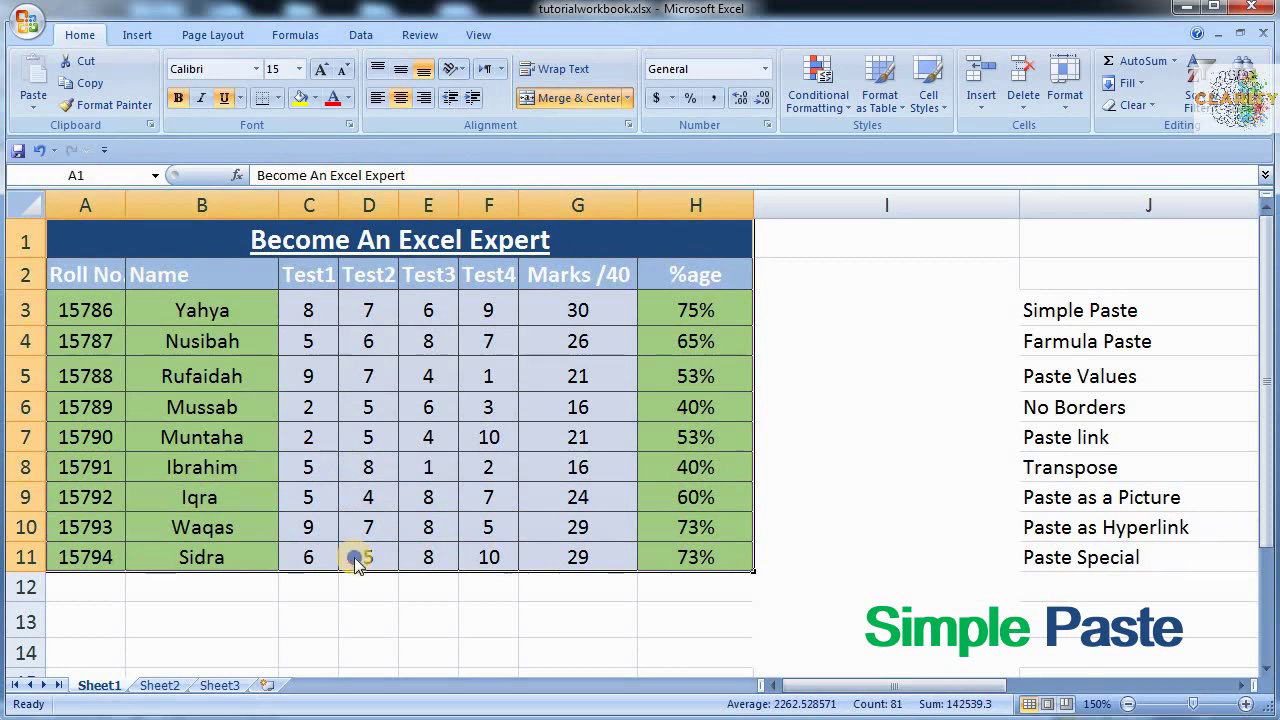
{"action": "right_click", "coordinate": [355, 557]}
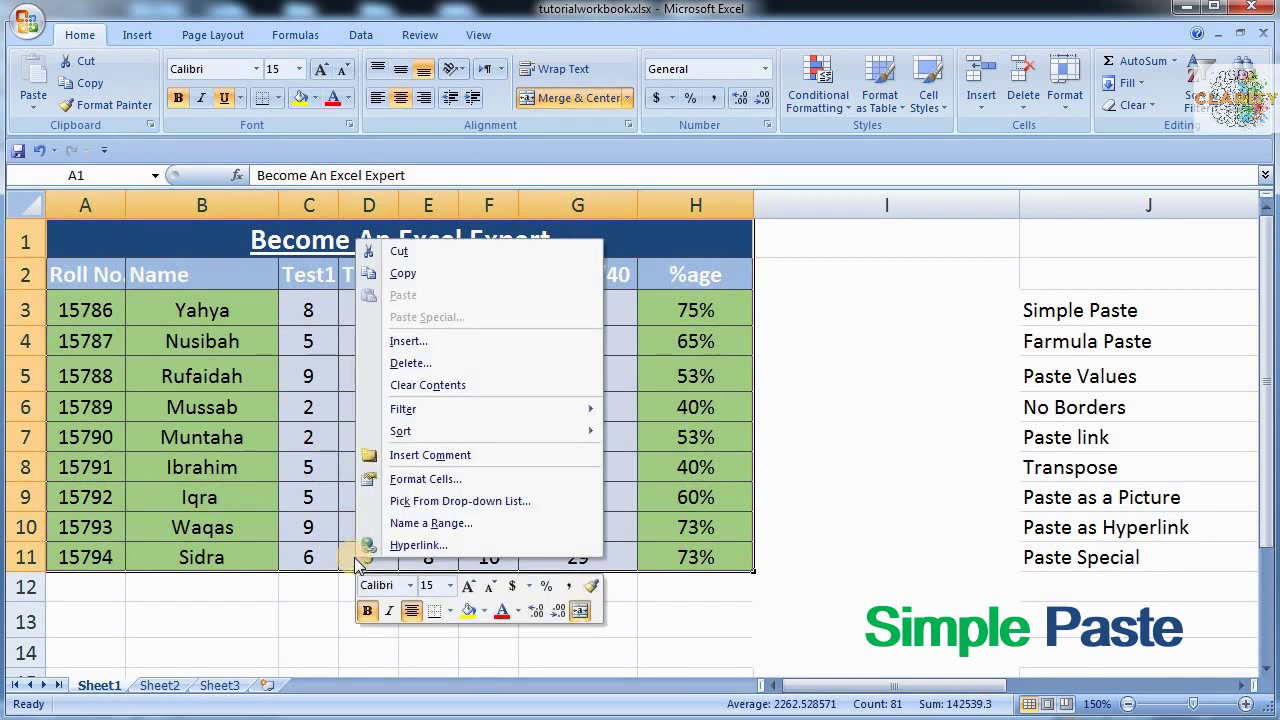
{"action": "left_click", "coordinate": [485, 273]}
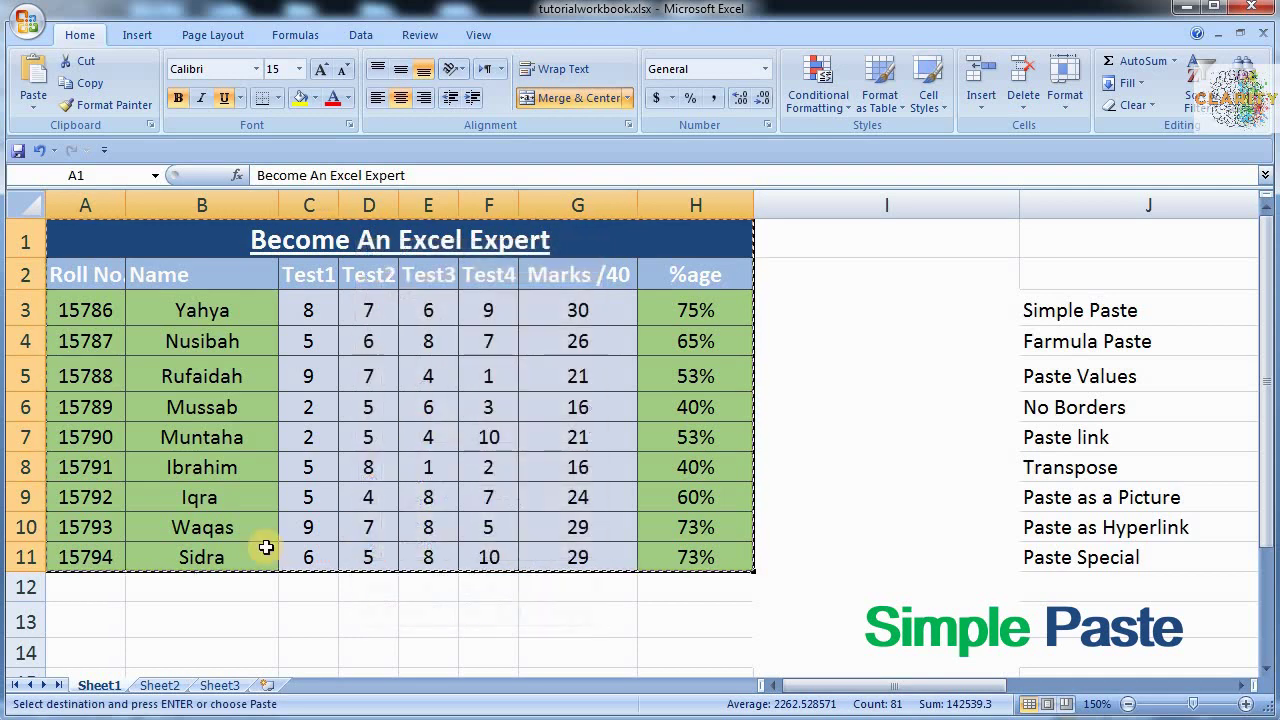
{"action": "left_click", "coordinate": [77, 614]}
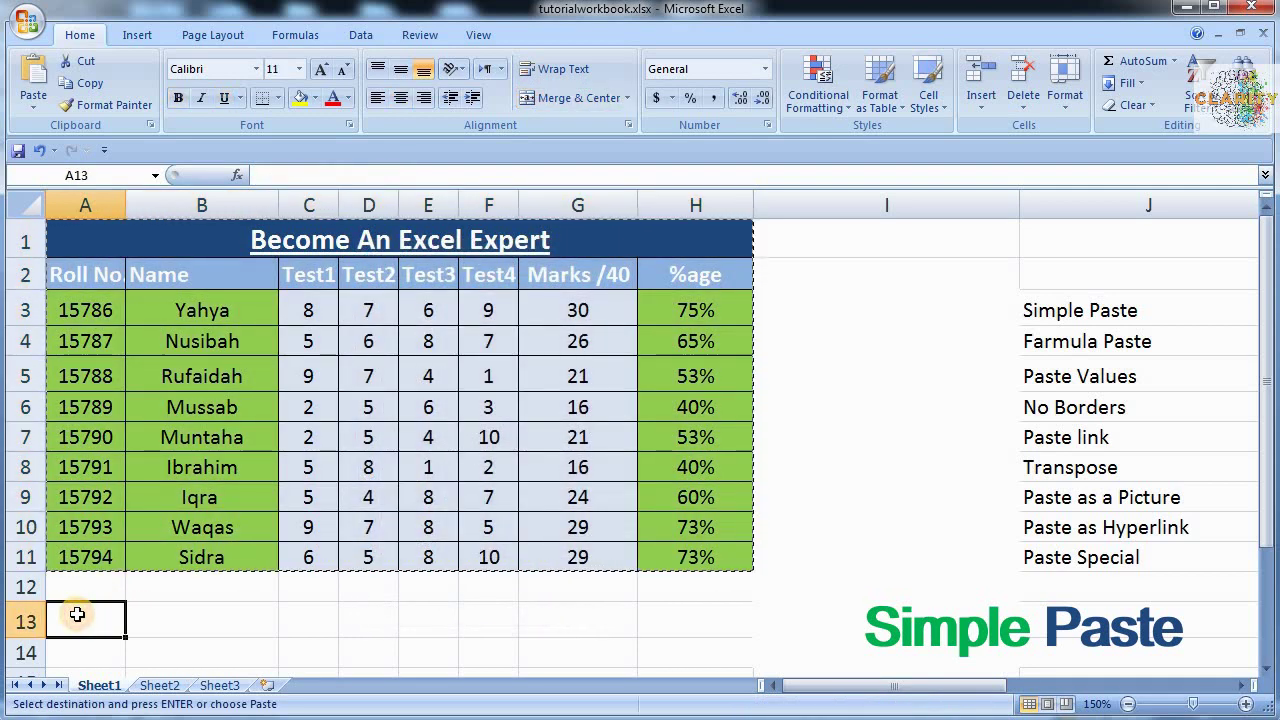
{"action": "left_click", "coordinate": [212, 686]}
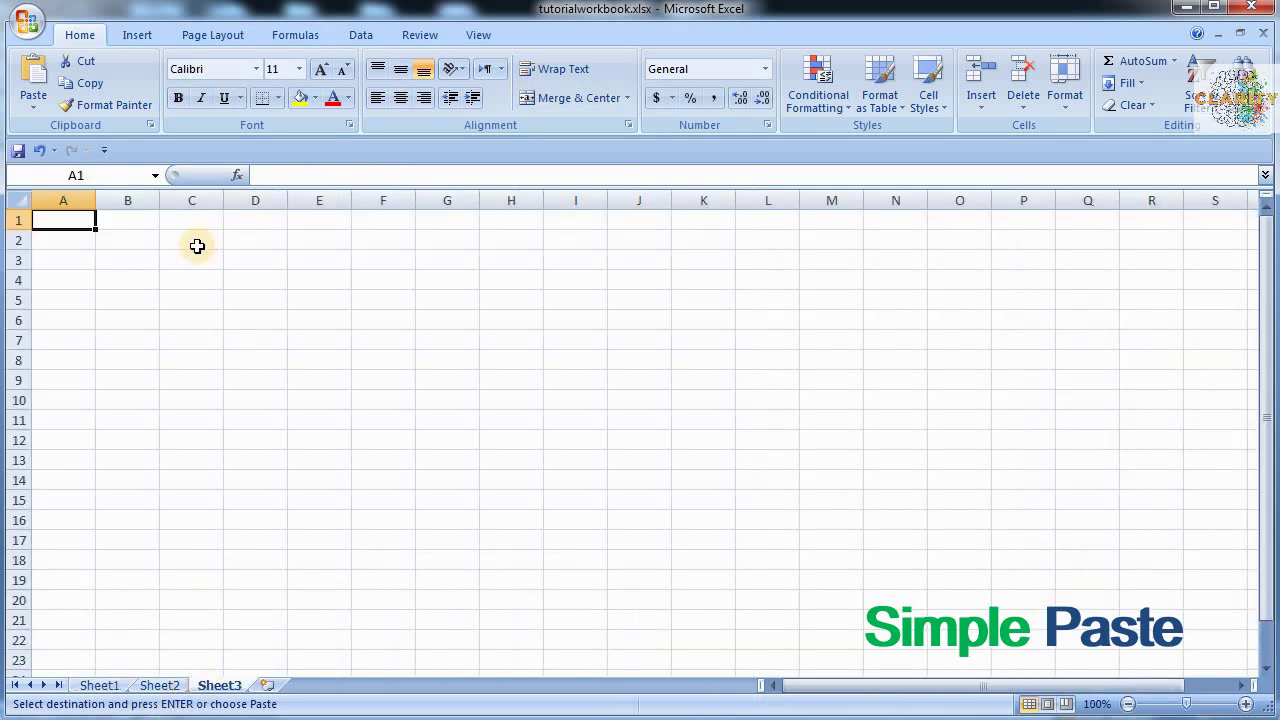
Paste the marks table at A1 on Sheet3 with Ctrl+V, then go back to Sheet1.
{"action": "key", "text": "ctrl+v"}
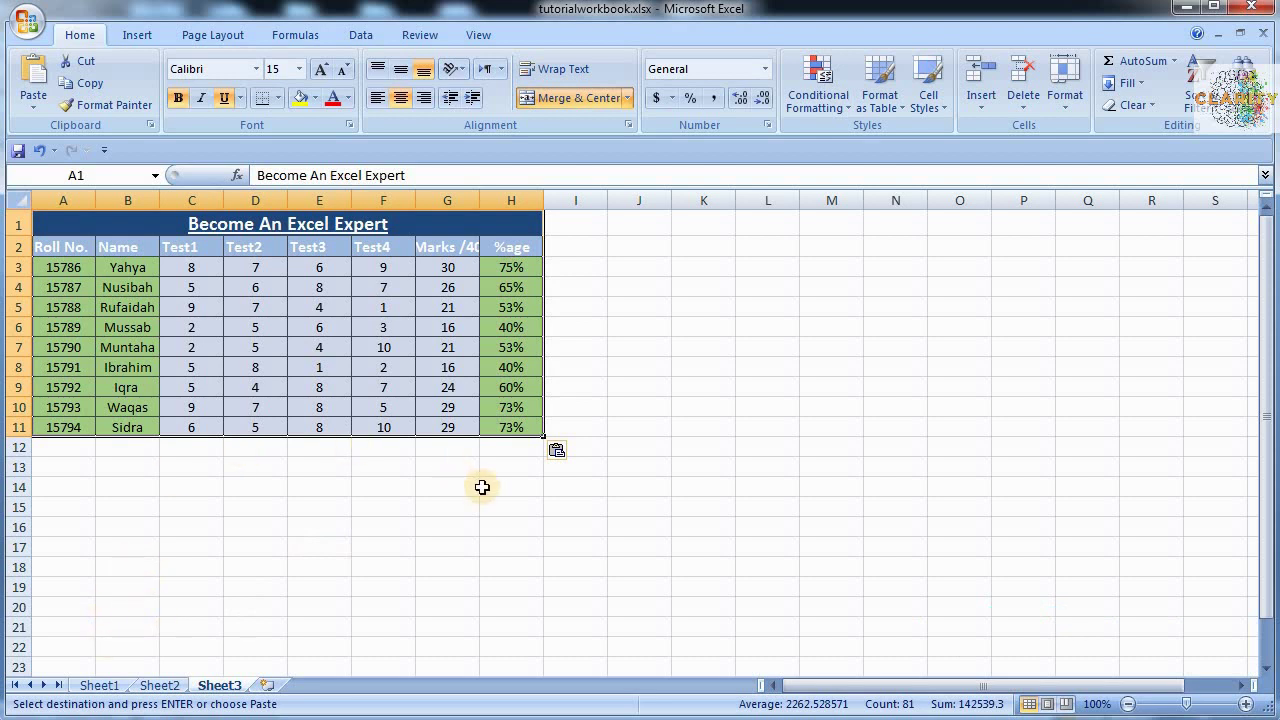
{"action": "left_click", "coordinate": [100, 686]}
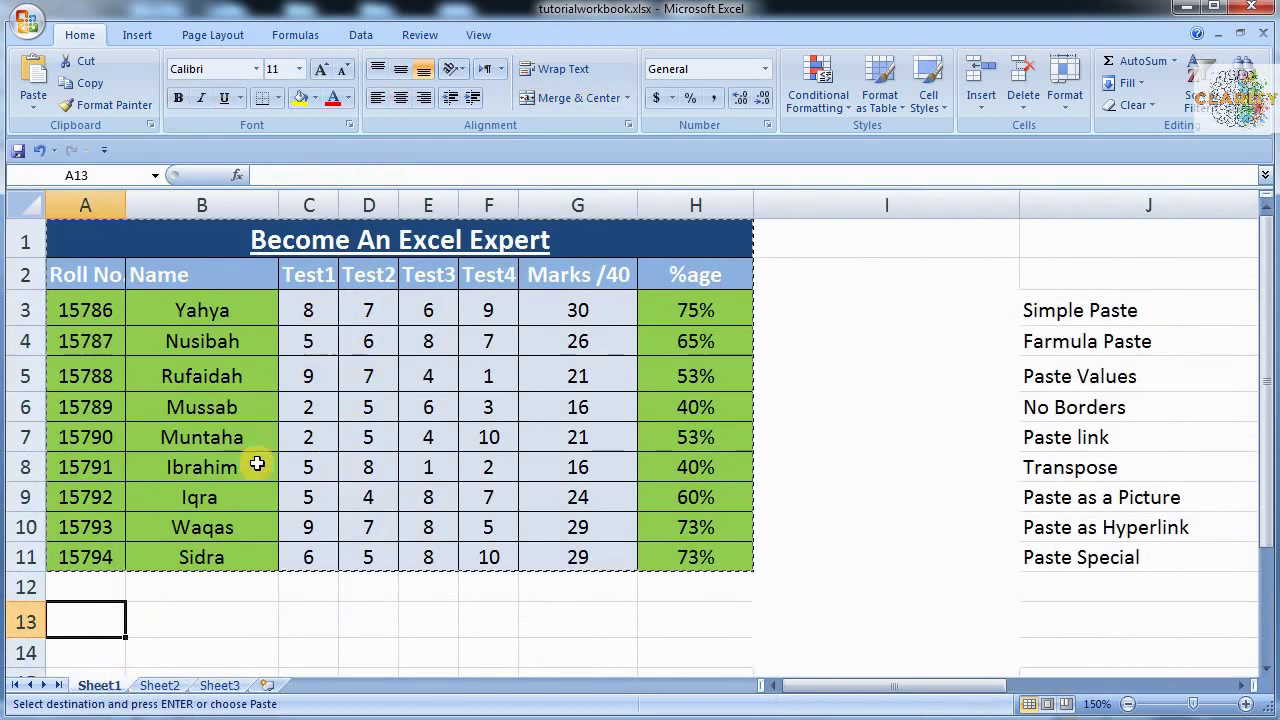
Check Sheet3's pasted table, select E7 on Sheet1, then return to Sheet3.
{"action": "left_click", "coordinate": [219, 685]}
{"action": "key", "text": "ctrl+v"}
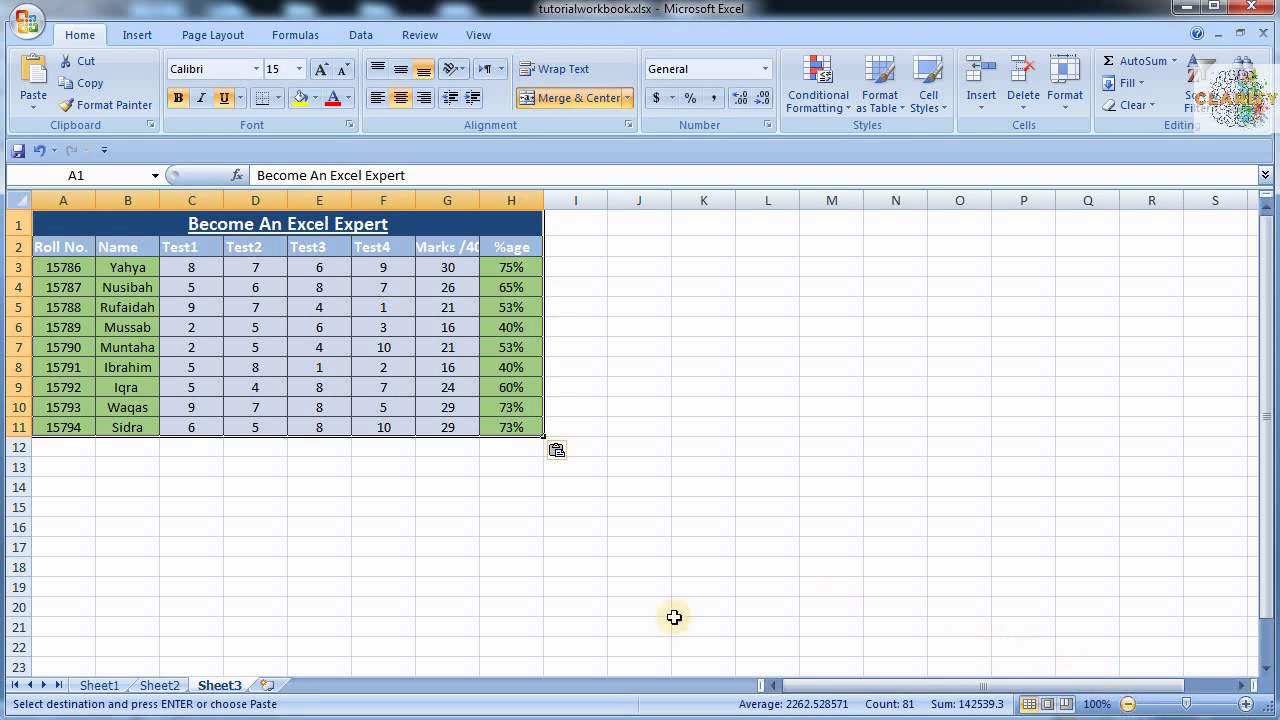
{"action": "left_click", "coordinate": [97, 685]}
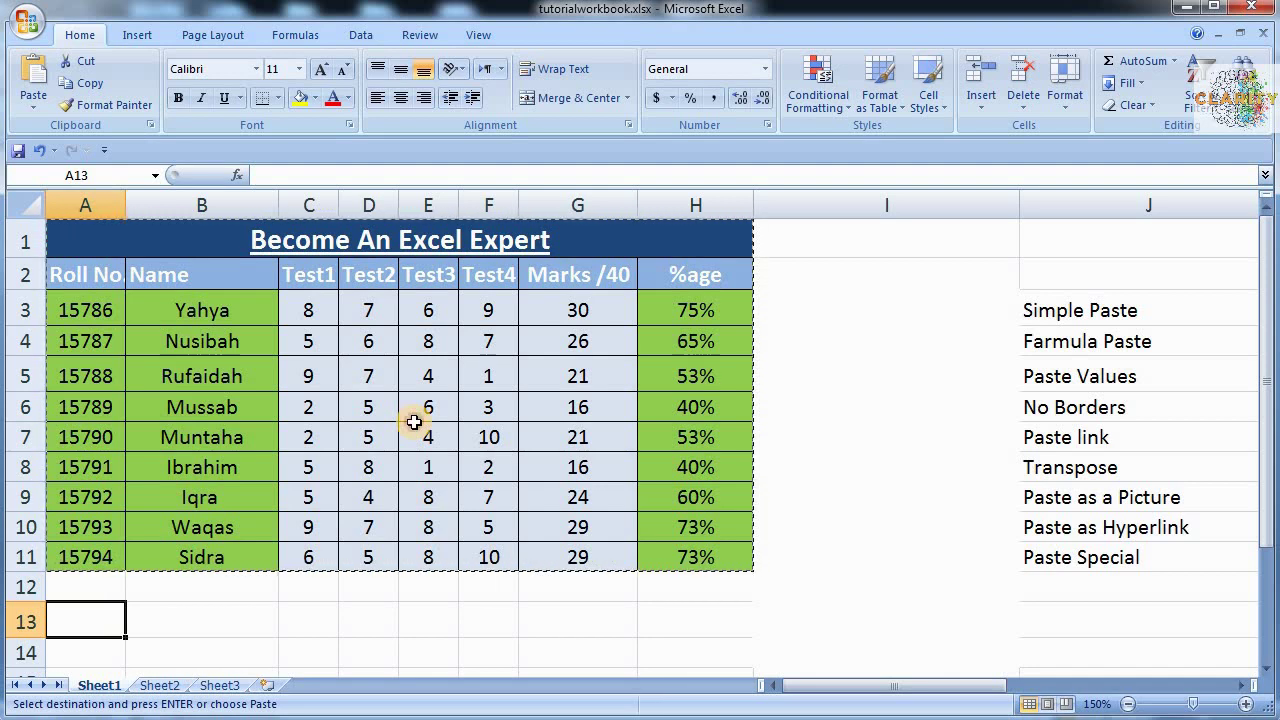
{"action": "left_click", "coordinate": [414, 424]}
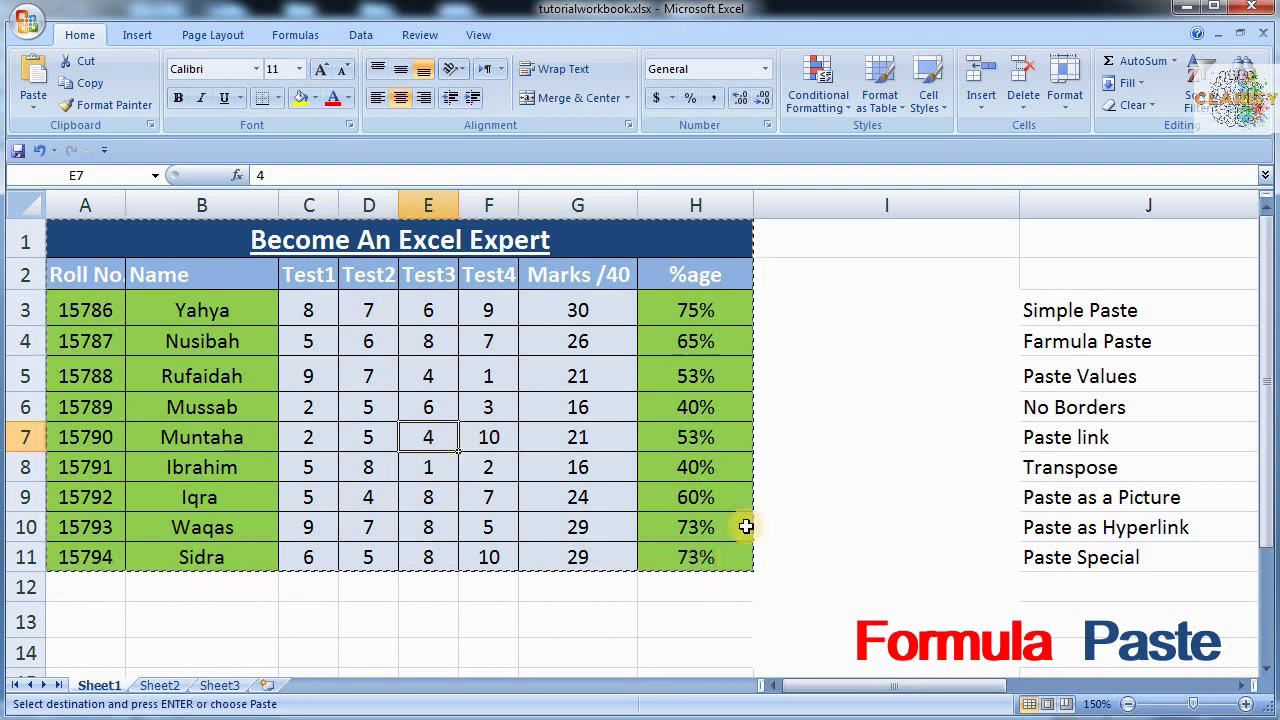
{"action": "left_click", "coordinate": [210, 685]}
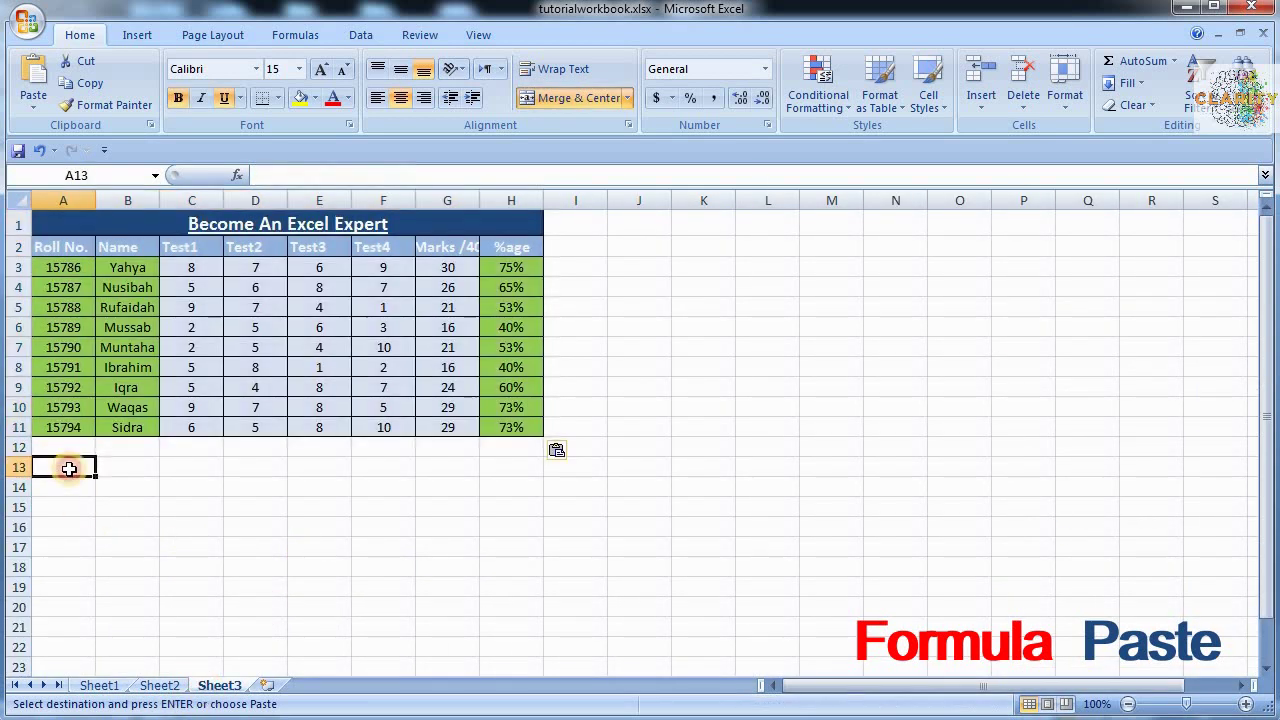
Enter a bold 20-pt 'simple paste' label in A13 on Sheet3, then return to Sheet1.
{"action": "left_click", "coordinate": [66, 467]}
{"action": "type", "text": "simple paste"}
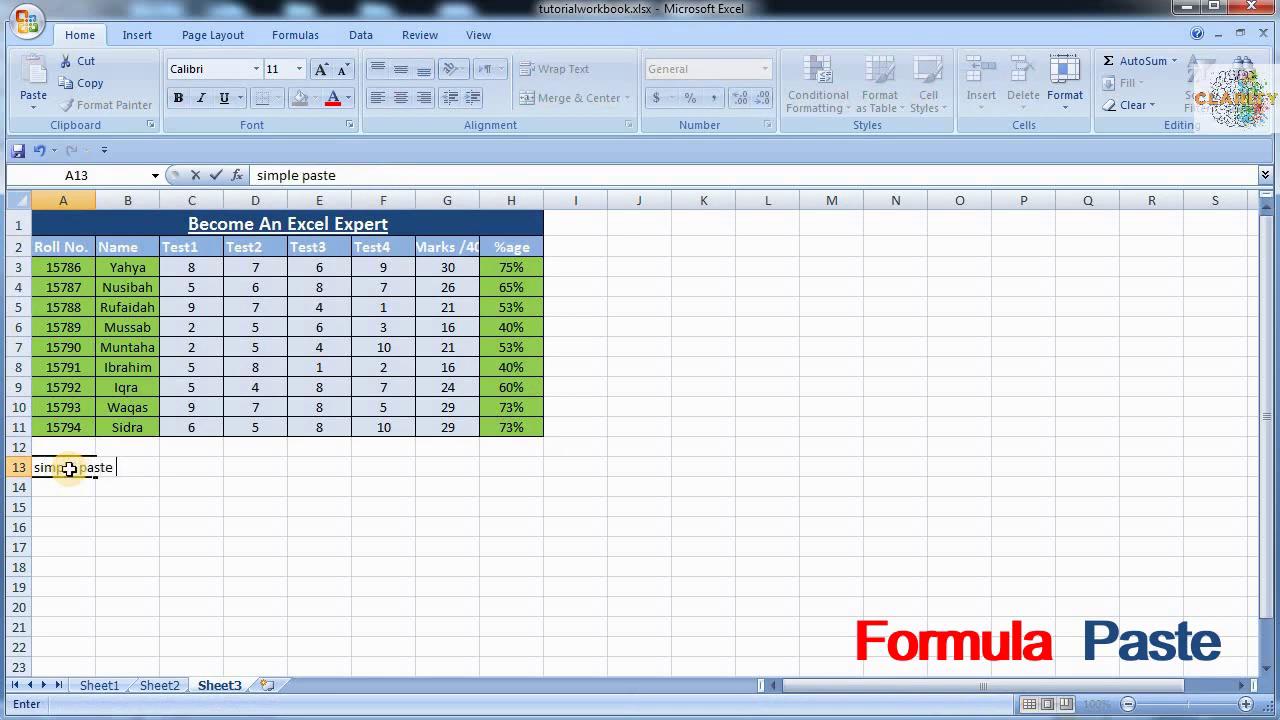
{"action": "key", "text": "Return"}
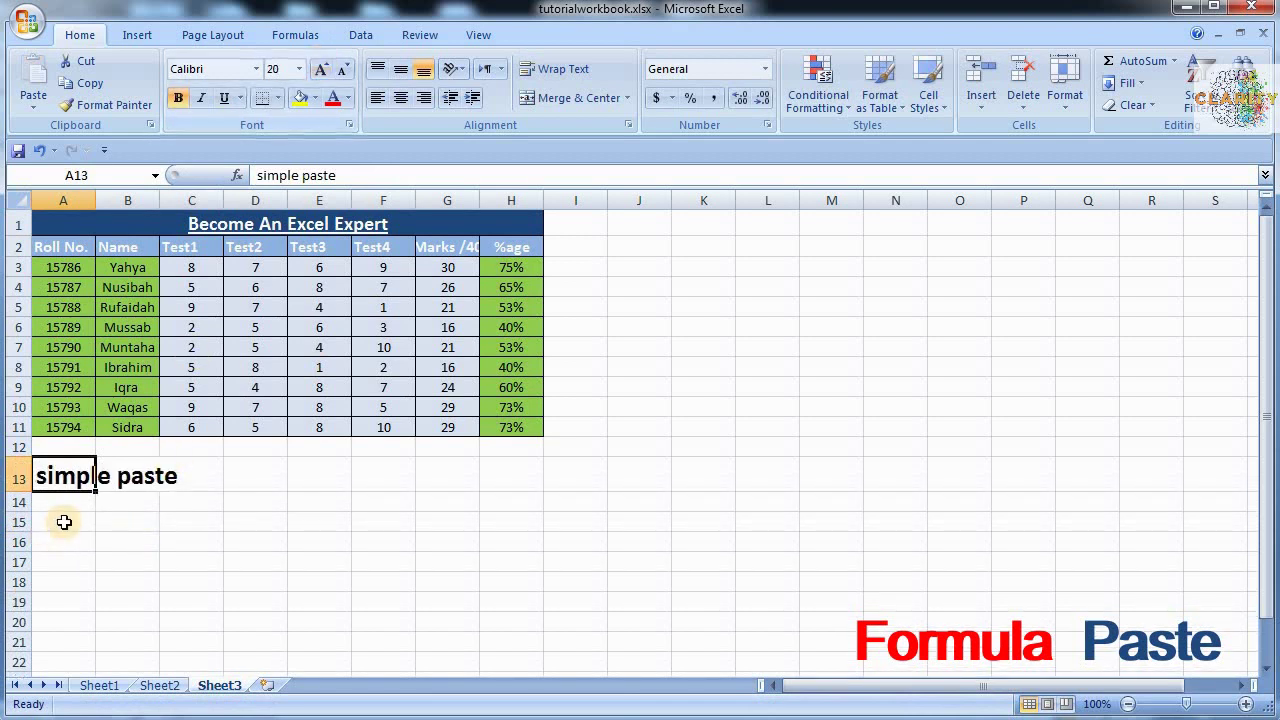
{"action": "left_click", "coordinate": [63, 521]}
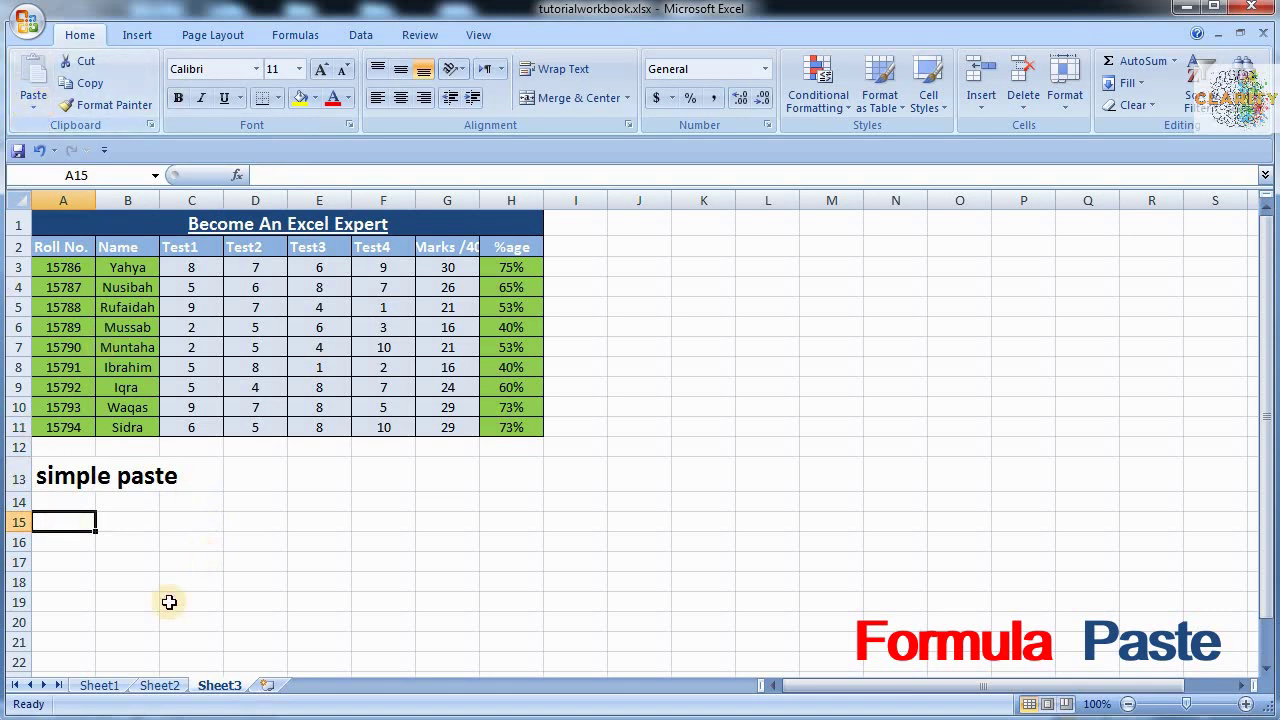
{"action": "left_click", "coordinate": [97, 685]}
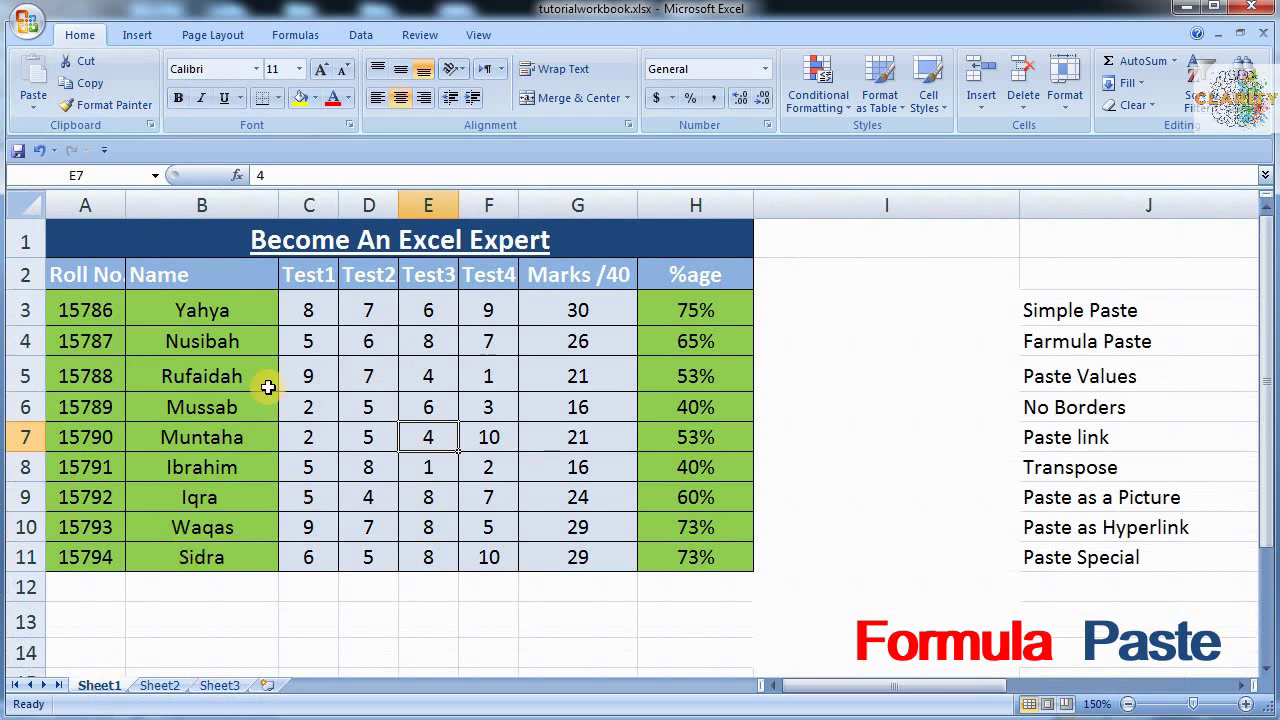
Copy Sheet1's marks table A1:H11 again with Ctrl+C and switch to Sheet3.
{"action": "left_click", "coordinate": [82, 232]}
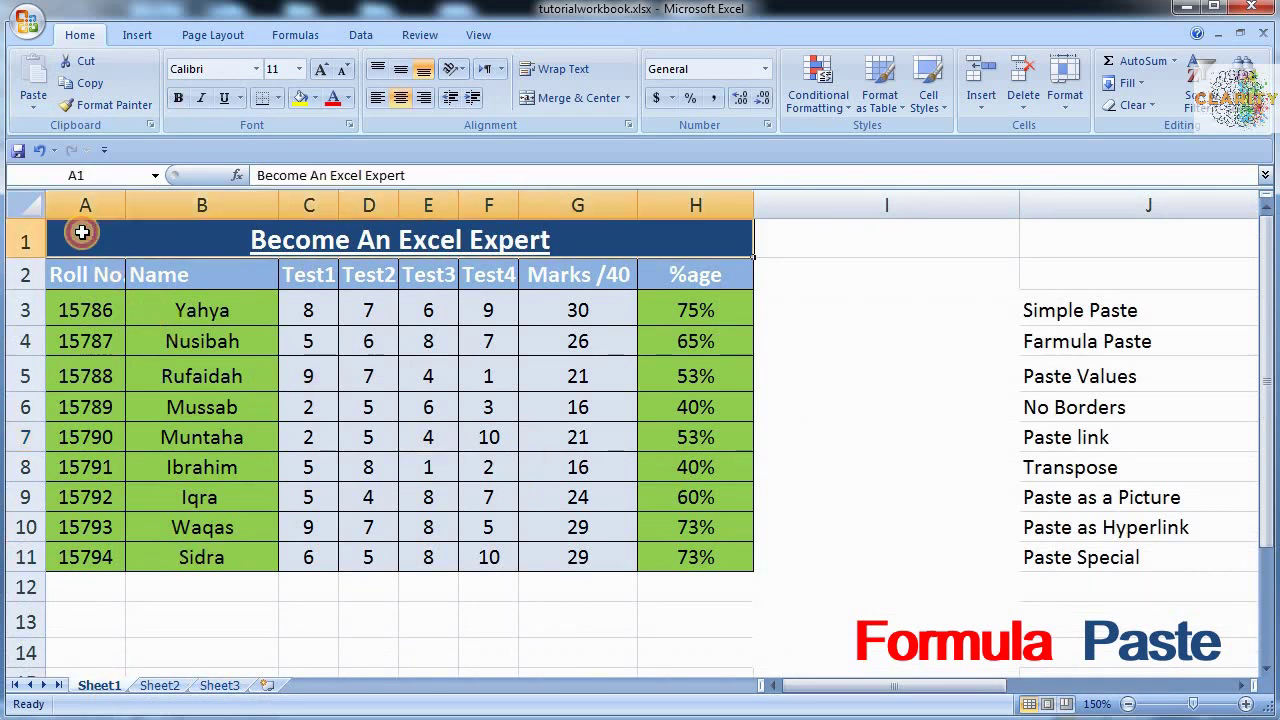
{"action": "left_click_drag", "start_coordinate": [82, 232], "coordinate": [453, 545]}
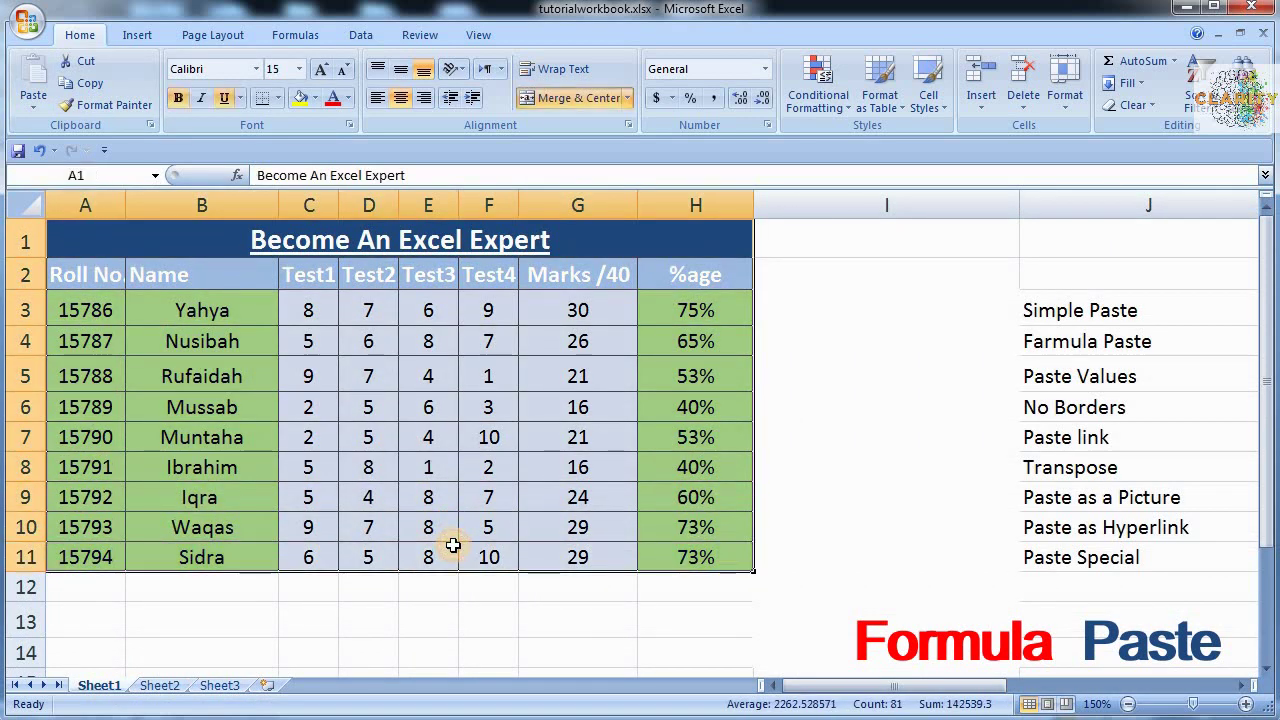
{"action": "key", "text": "ctrl+c"}
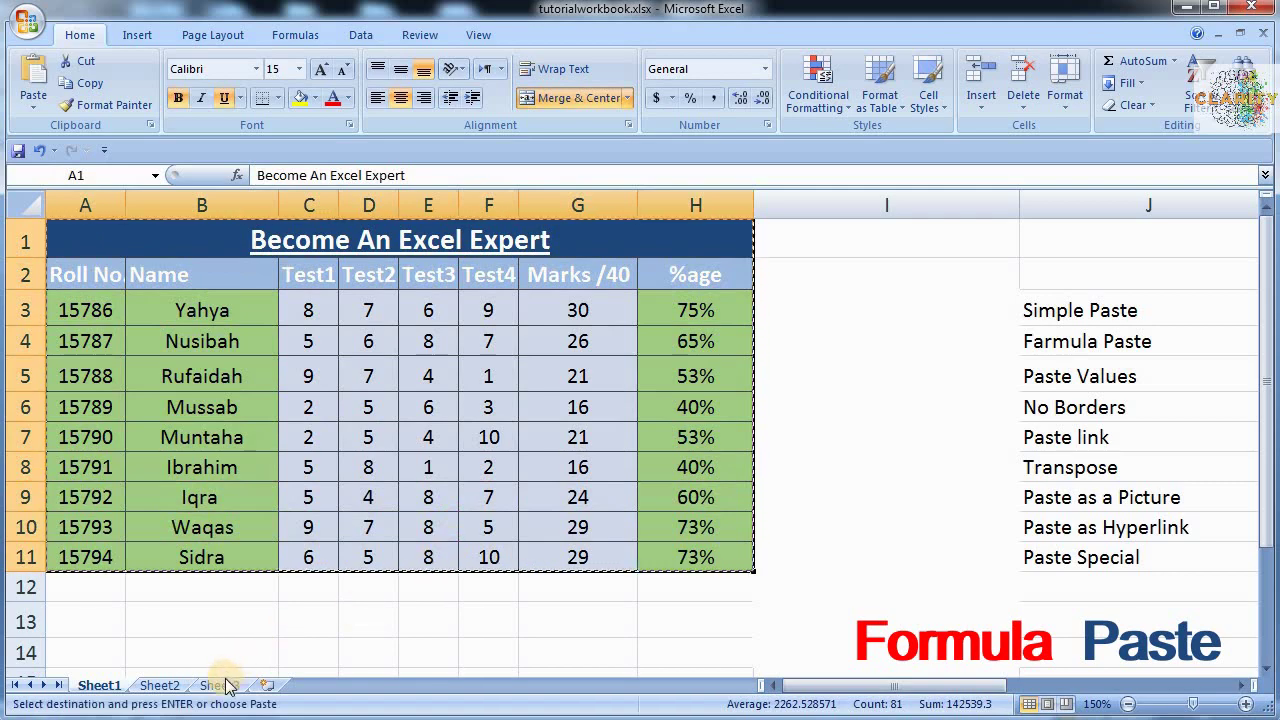
{"action": "left_click", "coordinate": [224, 686]}
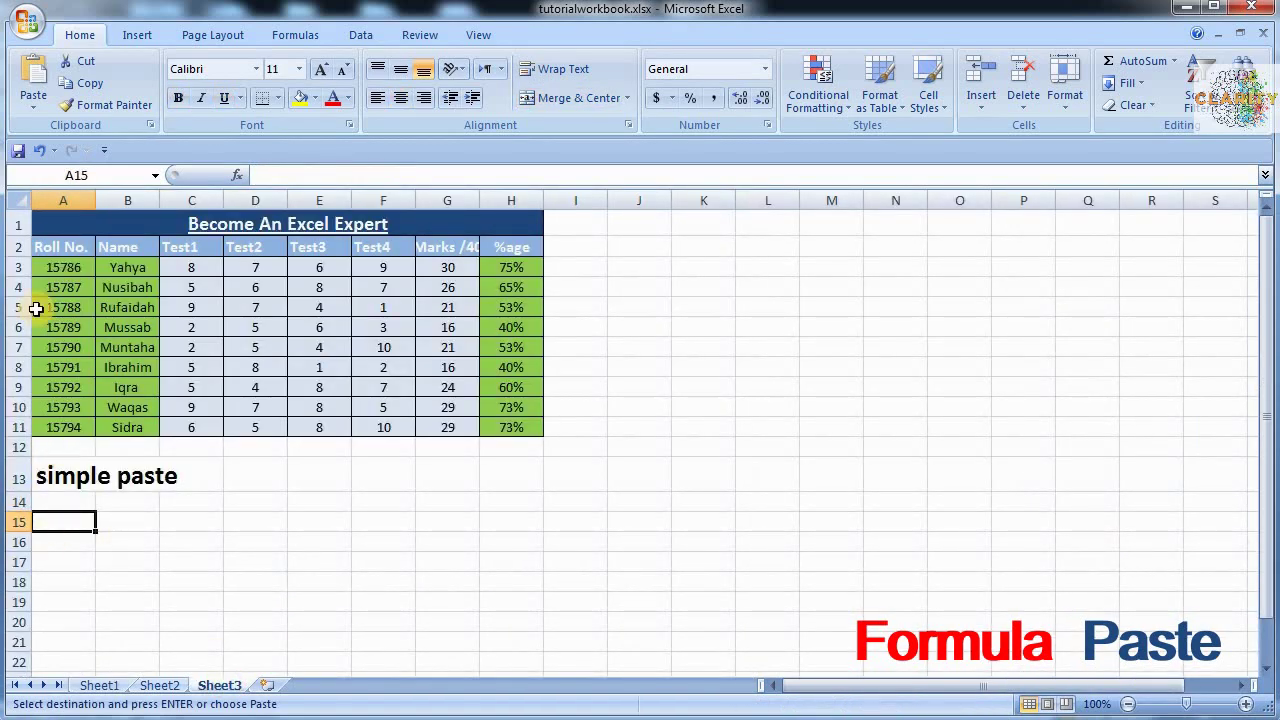
Paste the table at A15 with the Formulas option, dropping its colours and borders.
{"action": "left_click", "coordinate": [36, 110]}
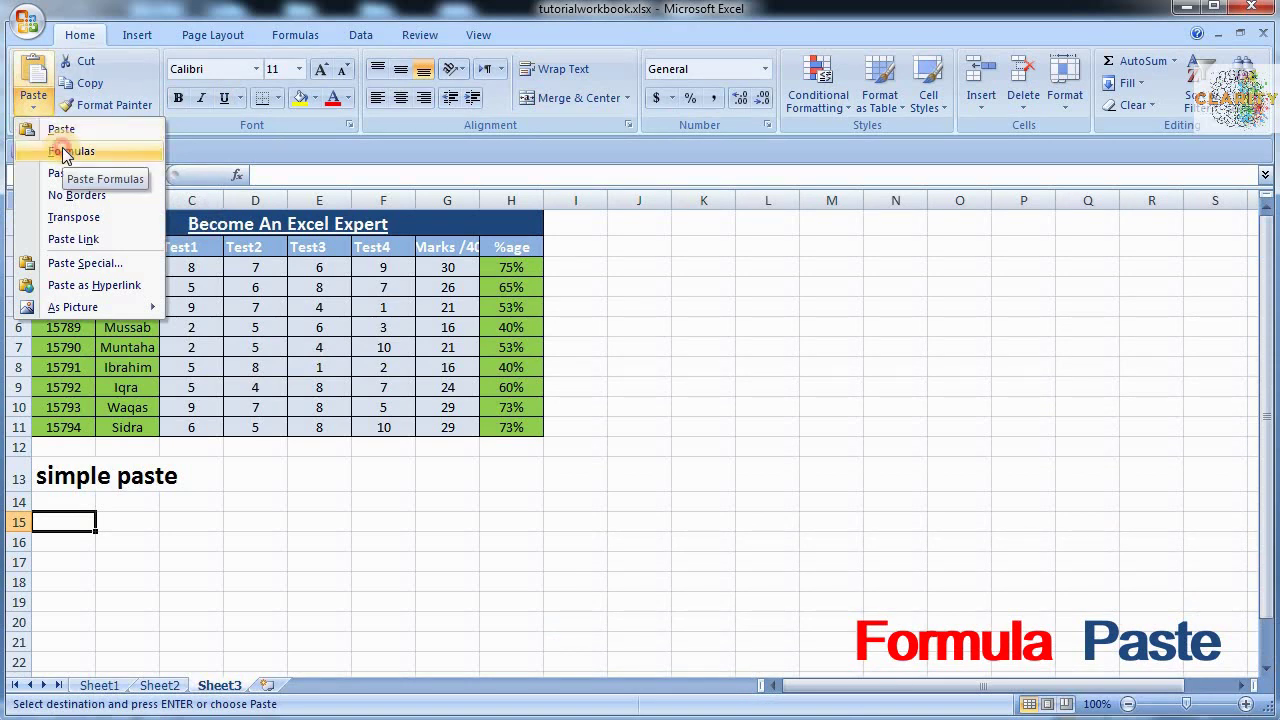
{"action": "left_click", "coordinate": [66, 155]}
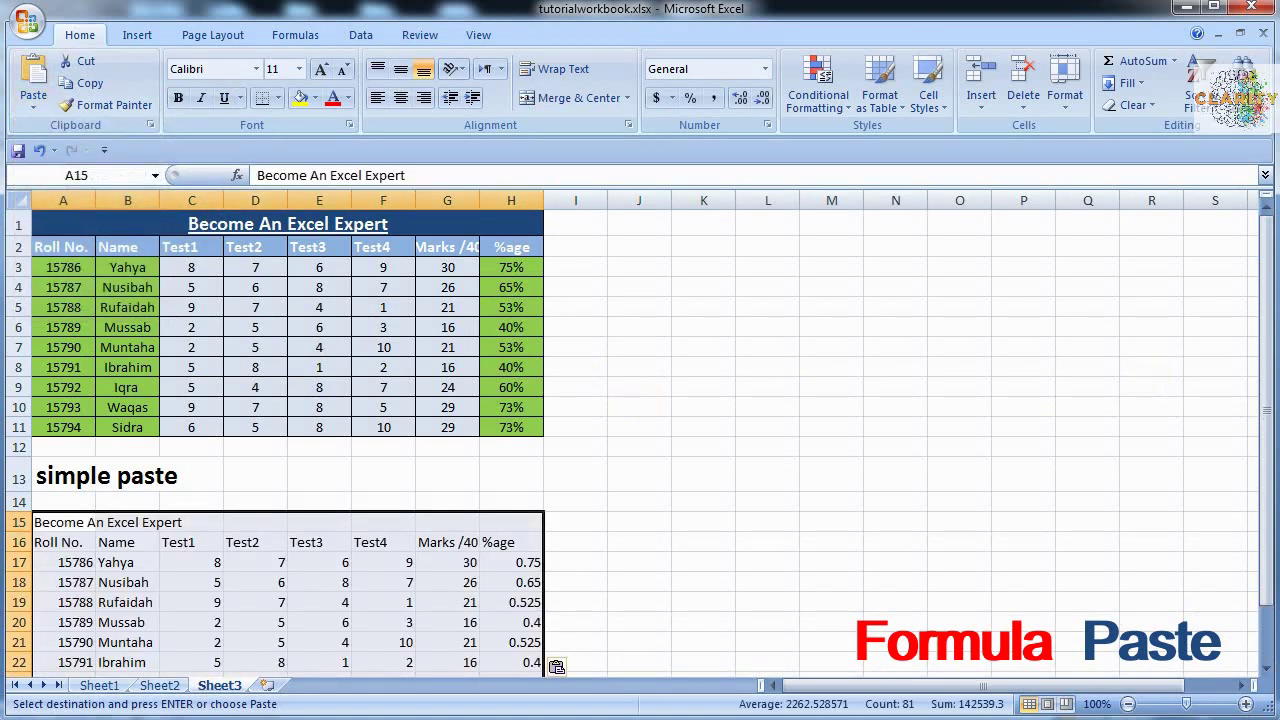
{"action": "left_click_drag", "start_coordinate": [1265, 325], "coordinate": [1265, 335]}
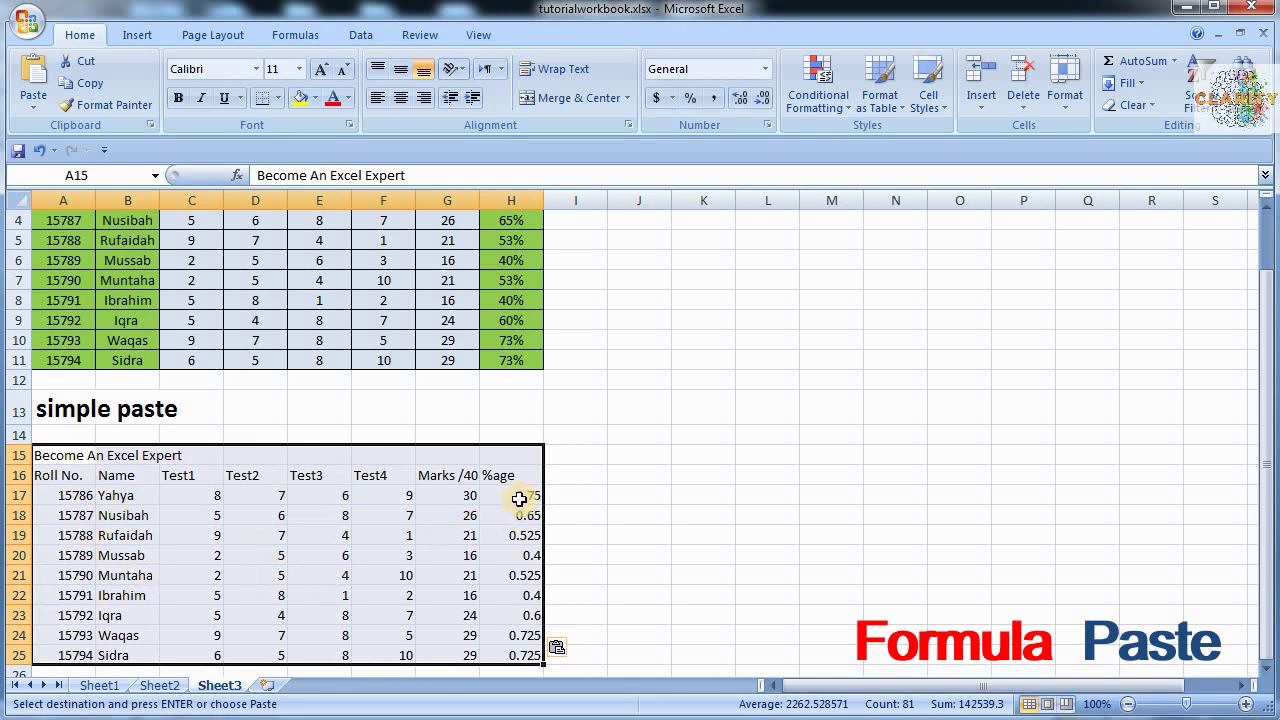
{"action": "left_click", "coordinate": [519, 498]}
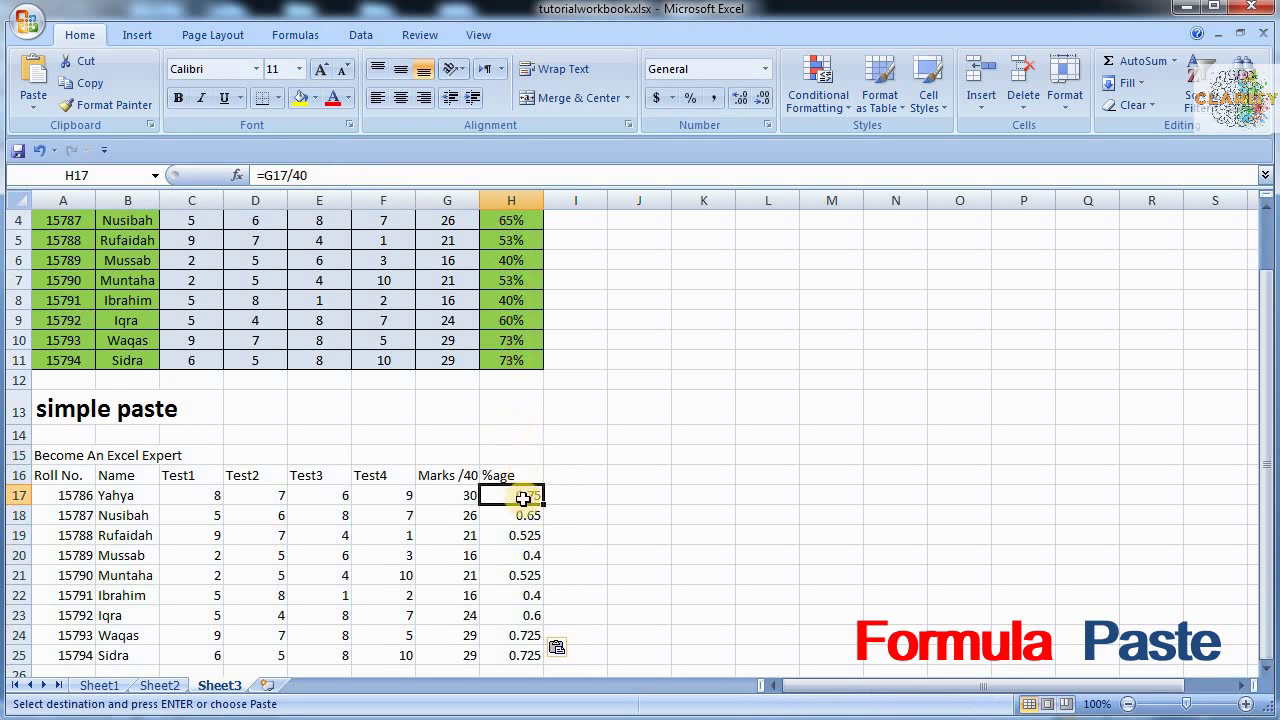
{"action": "left_click", "coordinate": [463, 492]}
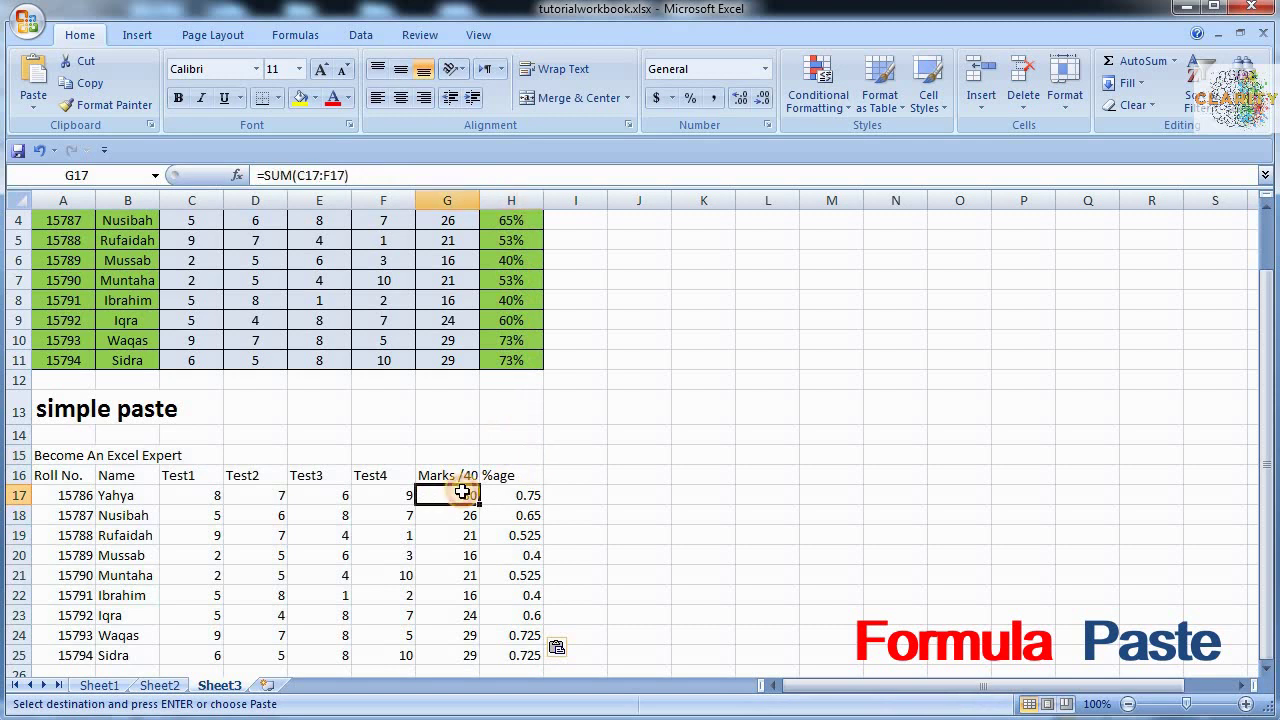
{"action": "left_click", "coordinate": [399, 496]}
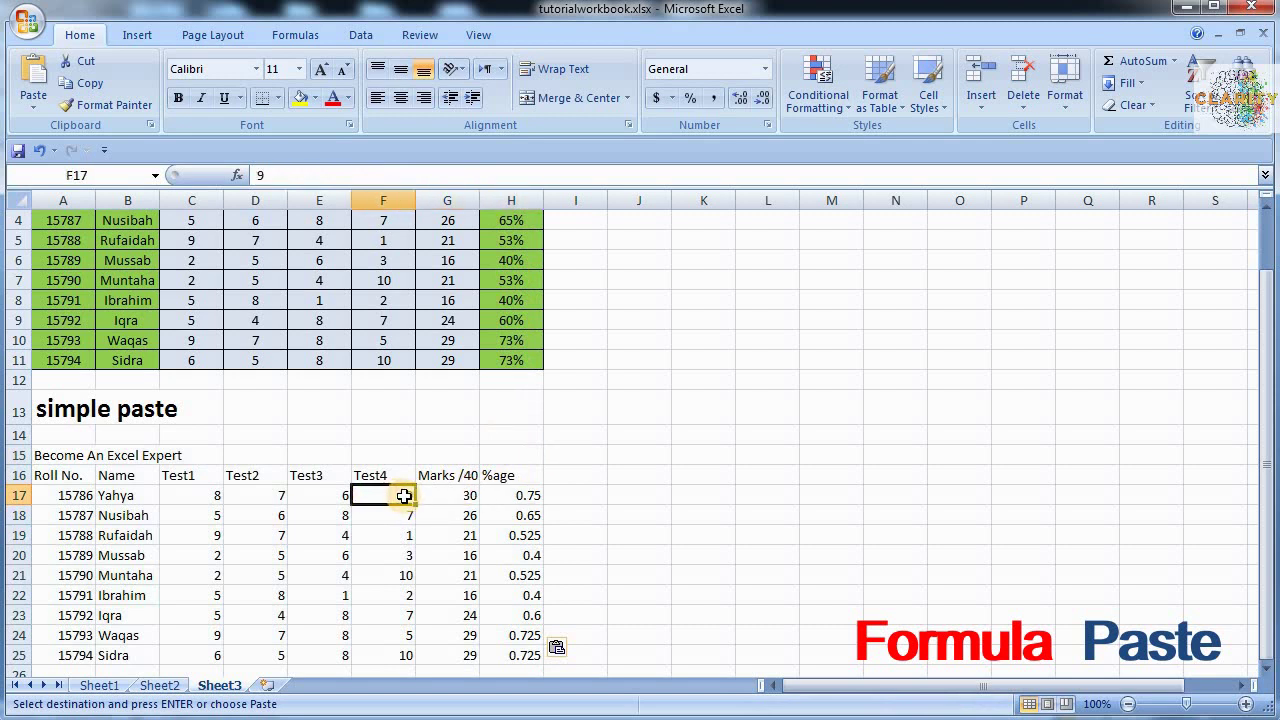
{"action": "left_click", "coordinate": [443, 495]}
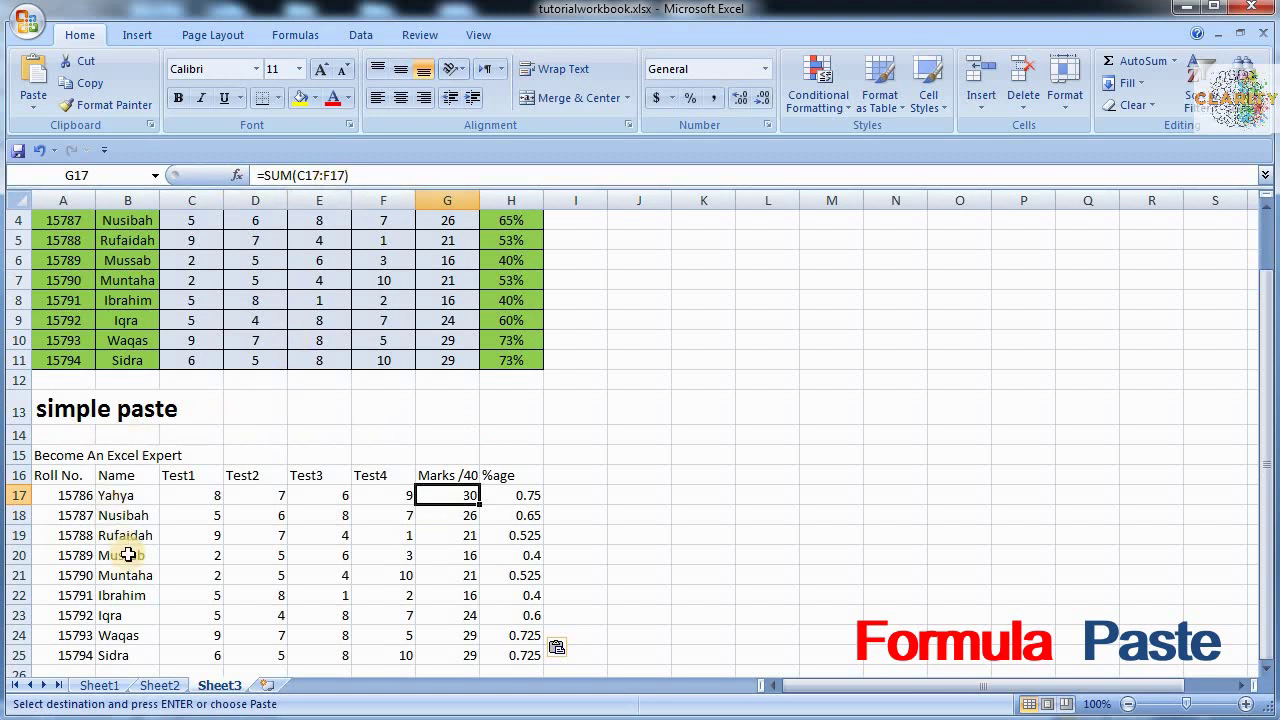
{"action": "key", "text": "Down"}
{"action": "key", "text": "Down"}
{"action": "key", "text": "Down"}
{"action": "key", "text": "Down"}
{"action": "key", "text": "Down"}
{"action": "key", "text": "Down"}
Add a bold 16-pt 'formula & Values' label in A27, then return to Sheet1.
{"action": "key", "text": "Left"}
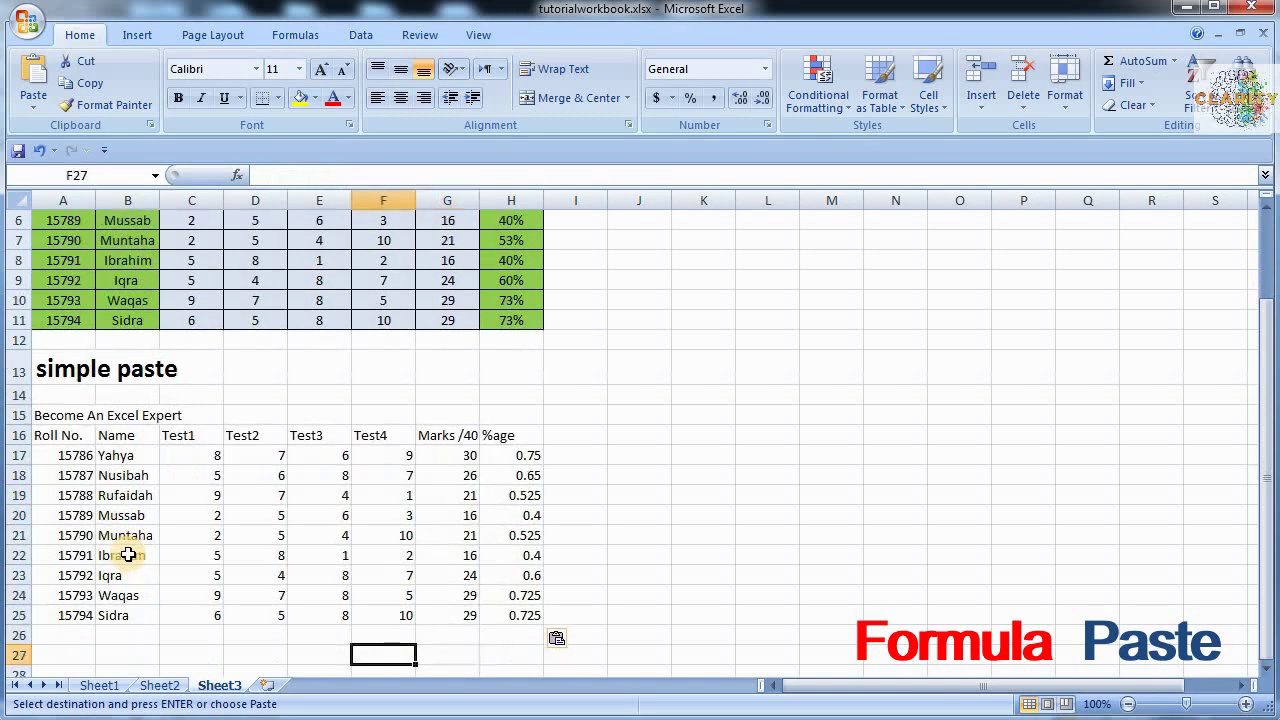
{"action": "key", "text": "Left"}
{"action": "key", "text": "Left"}
{"action": "key", "text": "Left"}
{"action": "key", "text": "Left"}
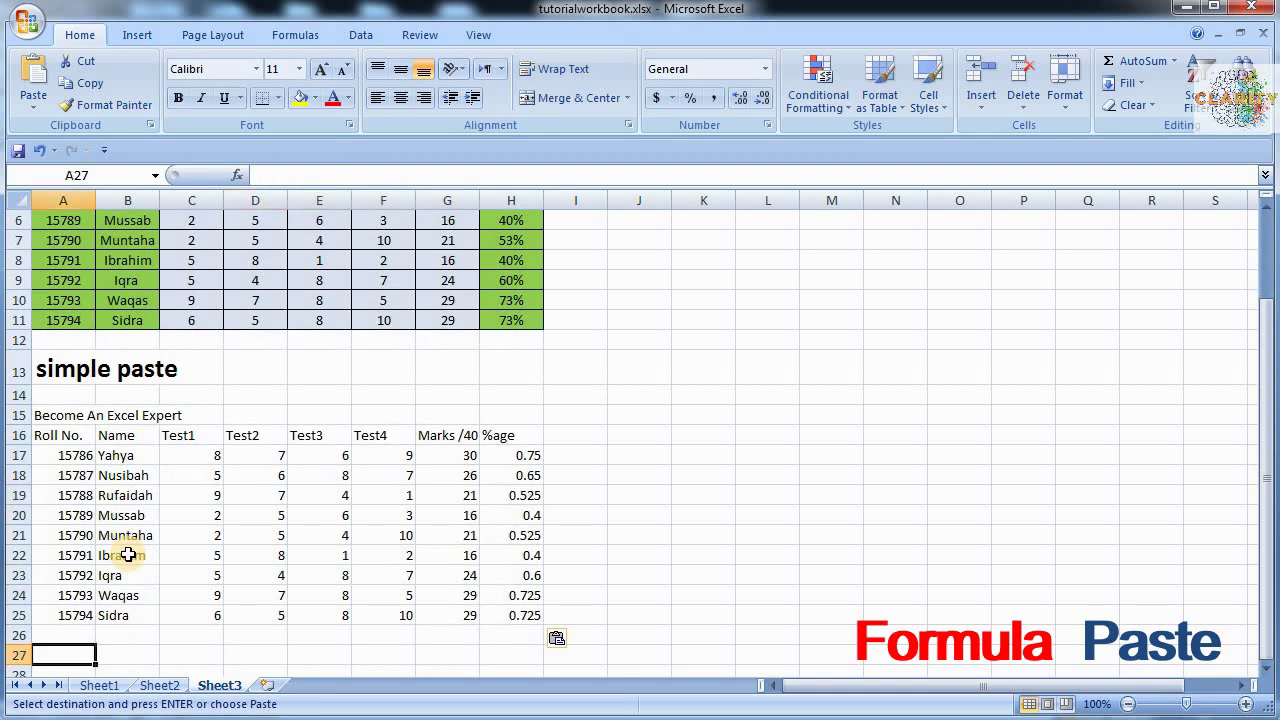
{"action": "type", "text": "formula &"}
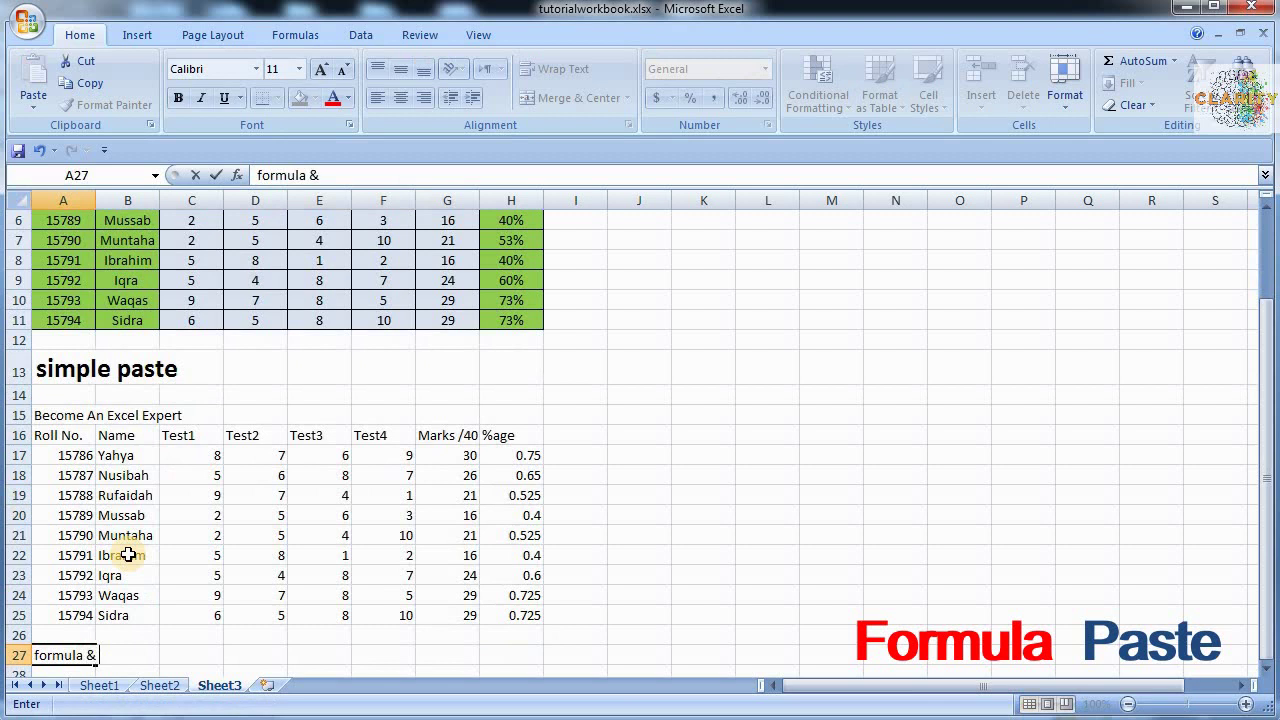
{"action": "type", "text": "ues"}
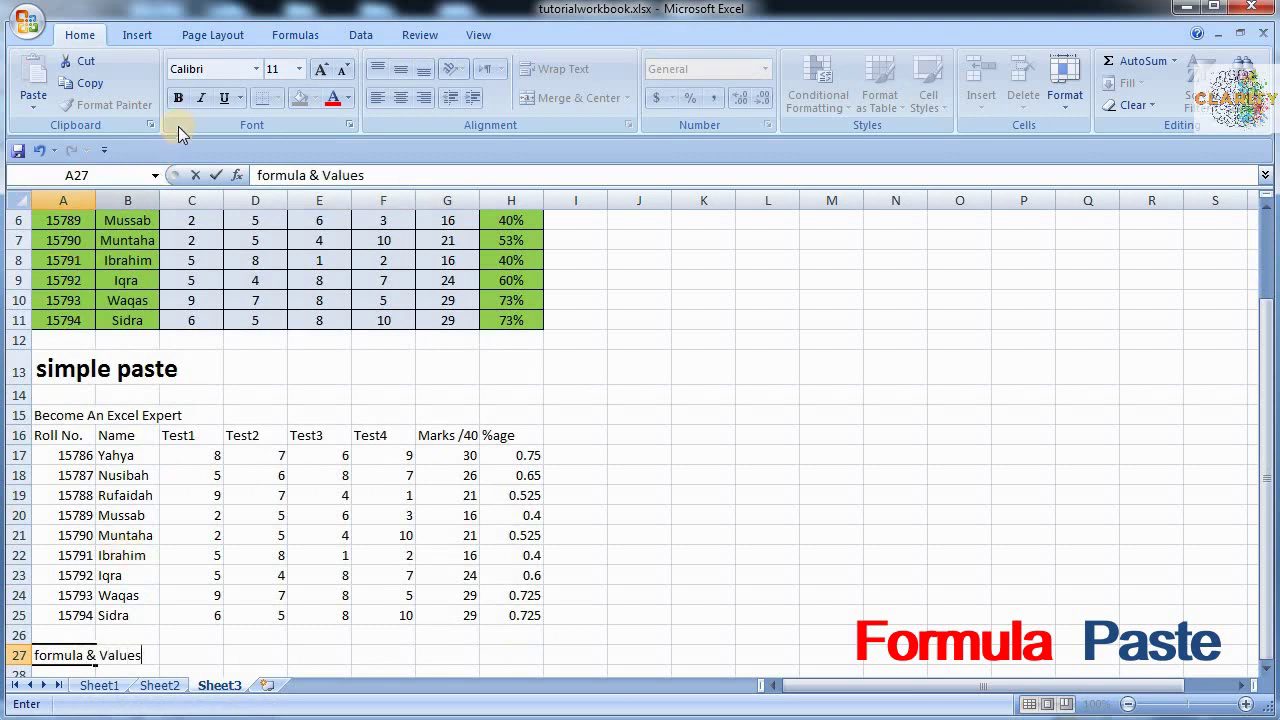
{"action": "key", "text": "ctrl+Return"}
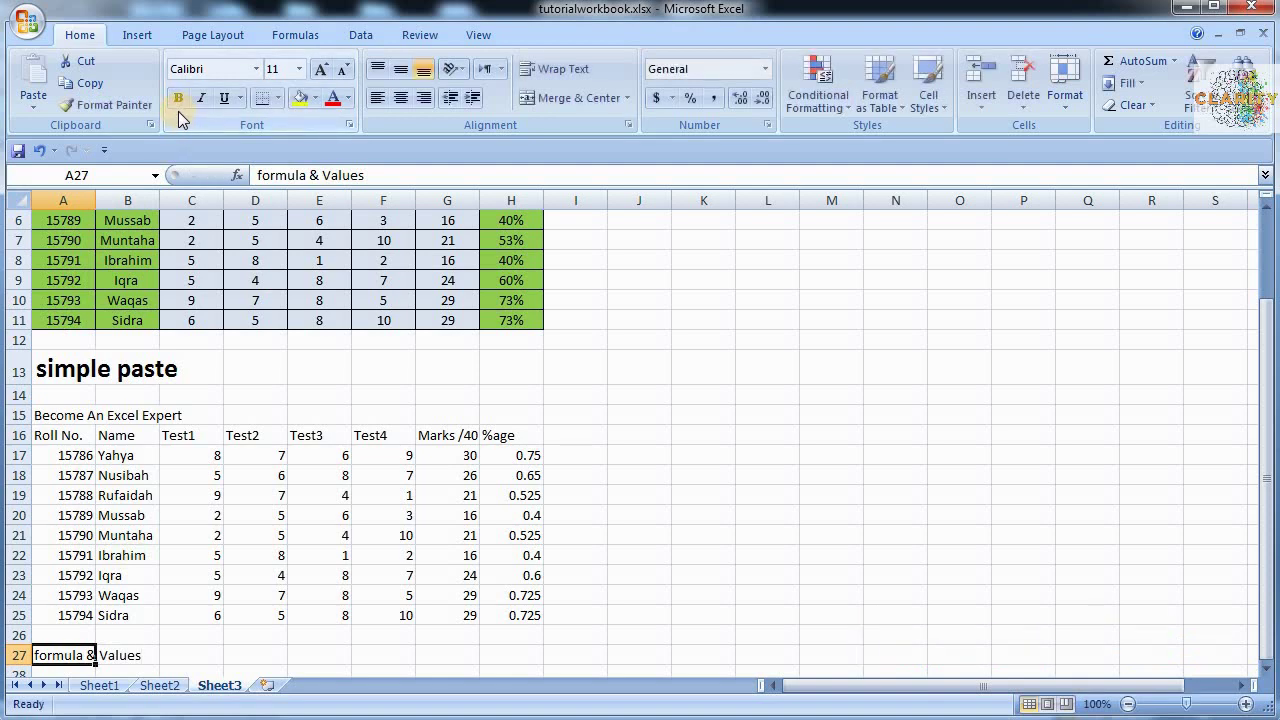
{"action": "left_click", "coordinate": [178, 98]}
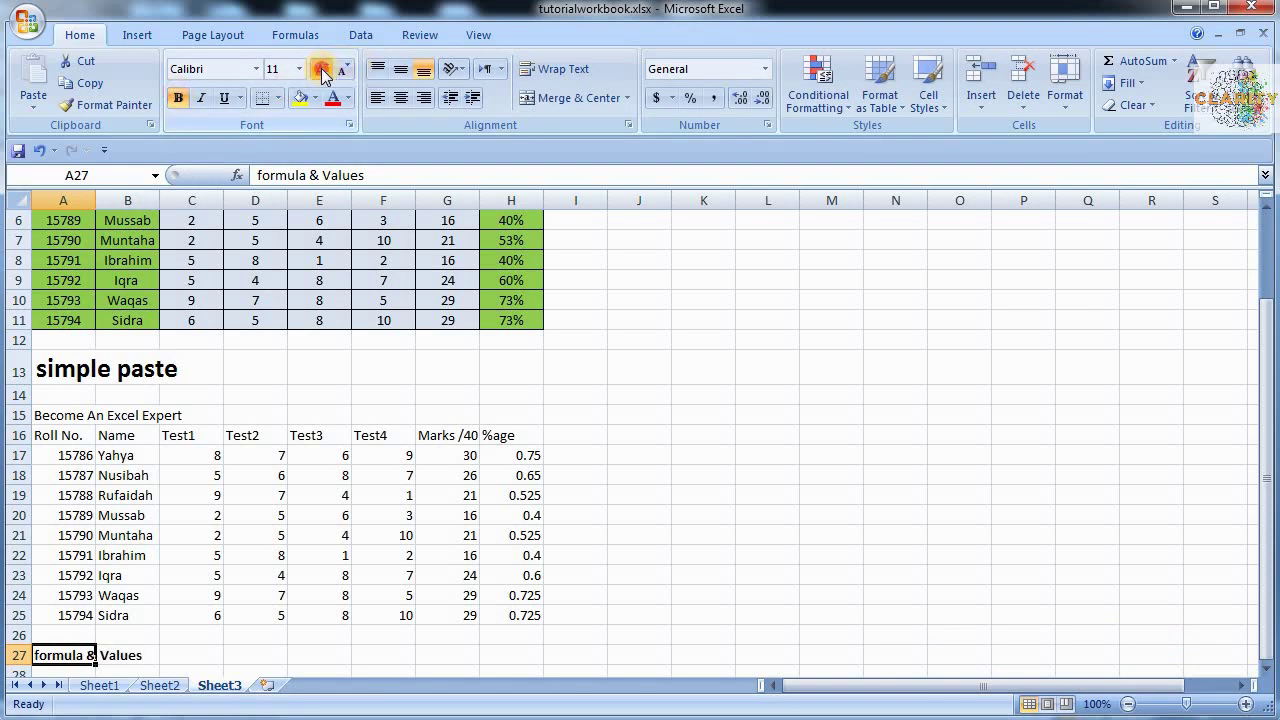
{"action": "left_click", "coordinate": [322, 70]}
{"action": "left_click", "coordinate": [322, 70]}
{"action": "left_click", "coordinate": [322, 70]}
{"action": "left_click", "coordinate": [344, 72]}
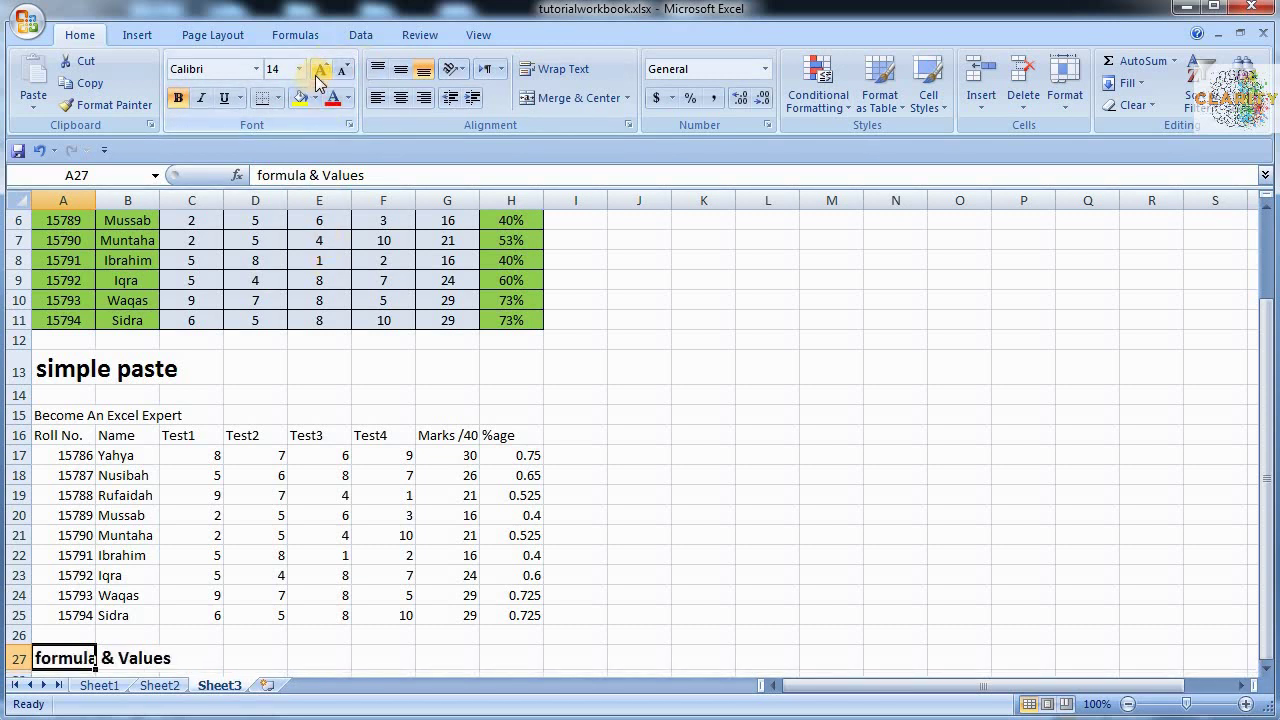
{"action": "left_click", "coordinate": [320, 70]}
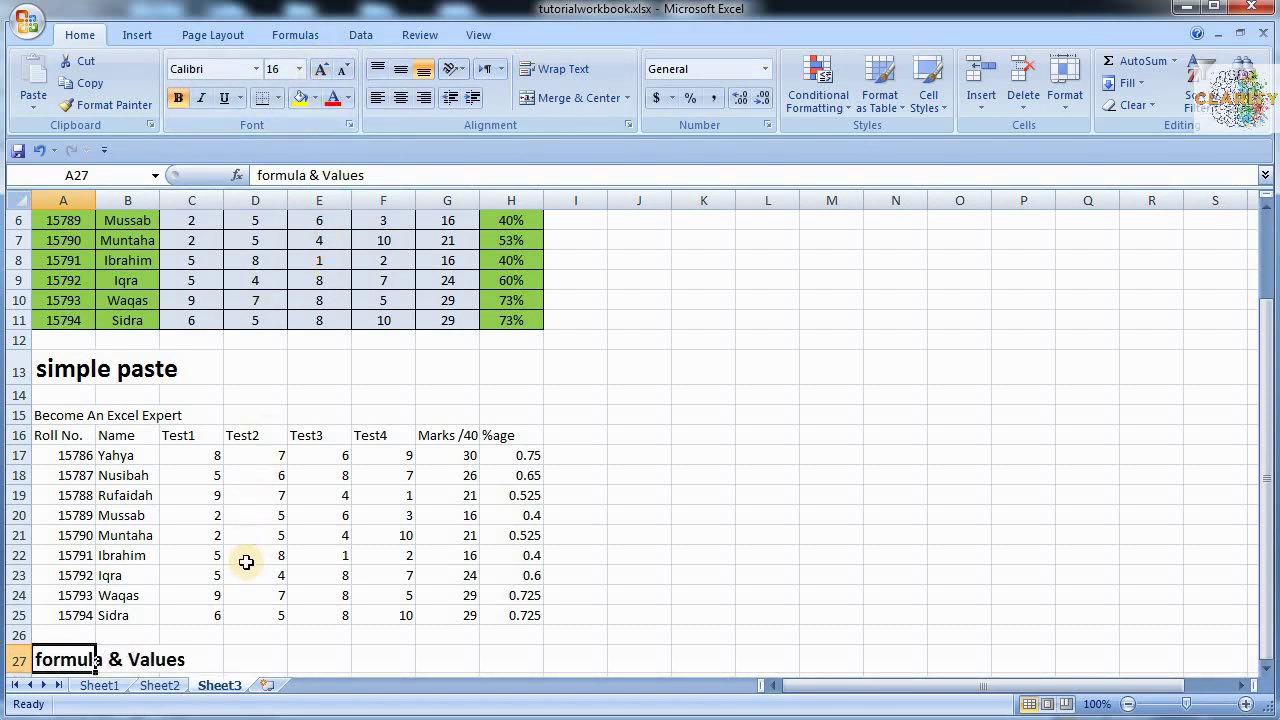
{"action": "left_click", "coordinate": [99, 685]}
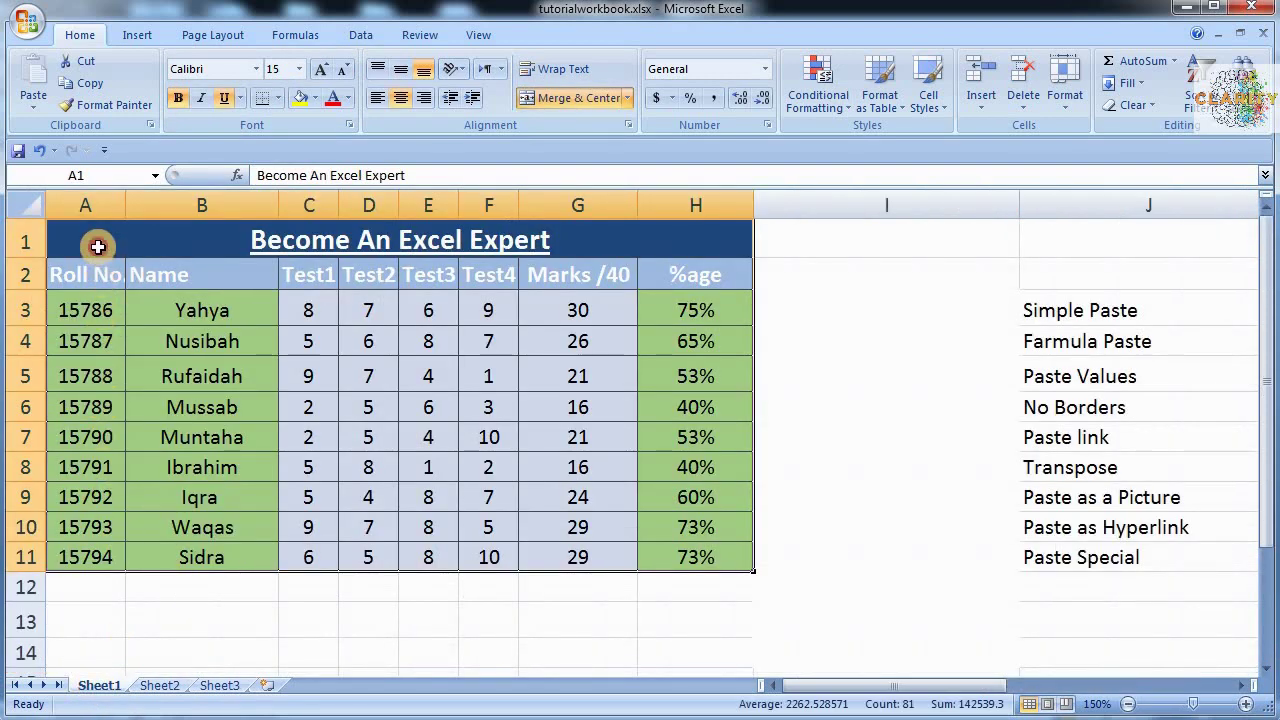
Copy Sheet1's marks table A1:H11 and move to A30 on Sheet3.
{"action": "mouse_move", "coordinate": [90, 240]}
{"action": "left_mouse_down"}
{"action": "mouse_move", "coordinate": [296, 370]}
{"action": "mouse_move", "coordinate": [484, 556]}
{"action": "left_mouse_up"}
{"action": "key", "text": "ctrl+c"}
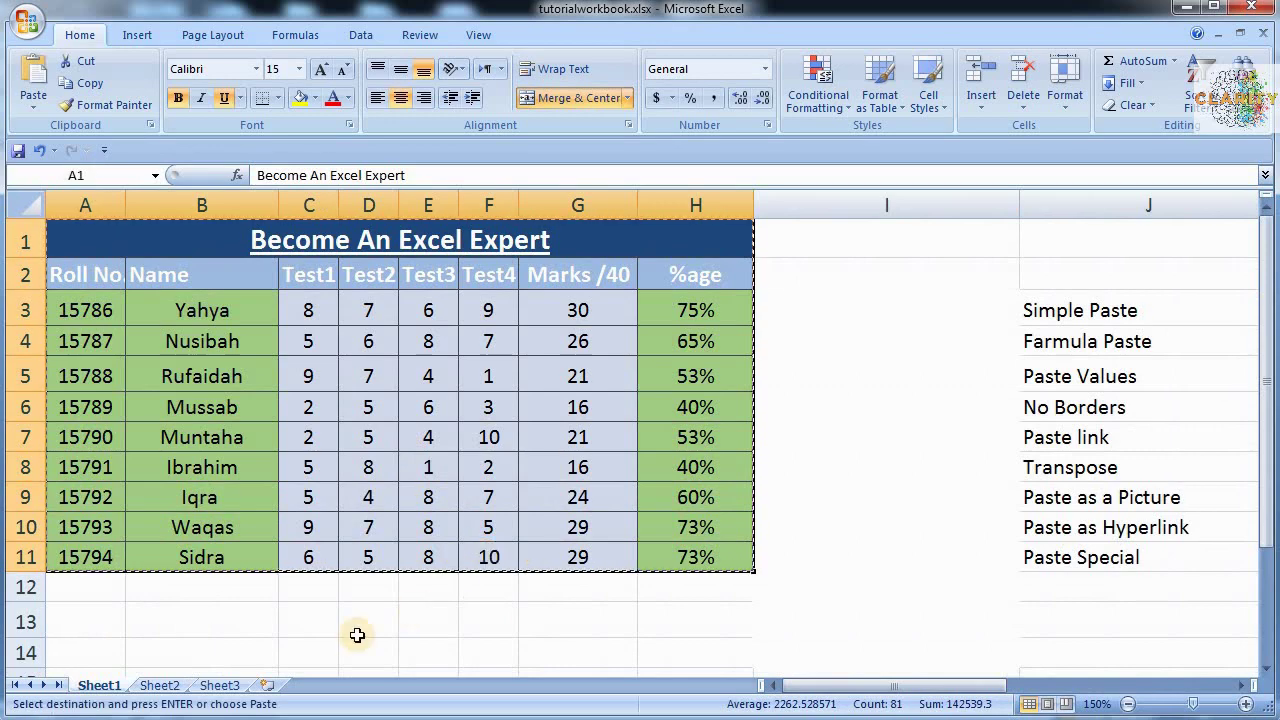
{"action": "left_click", "coordinate": [231, 688]}
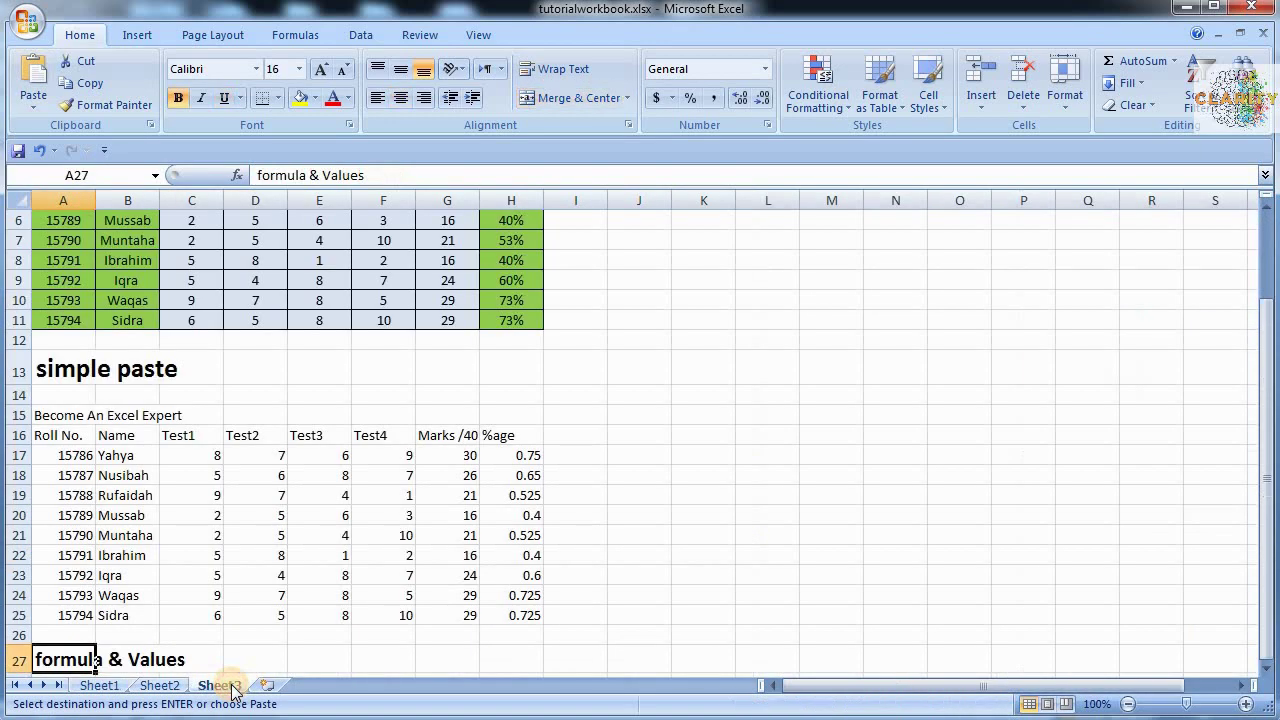
{"action": "key", "text": "Down"}
{"action": "key", "text": "Down"}
{"action": "key", "text": "Down"}
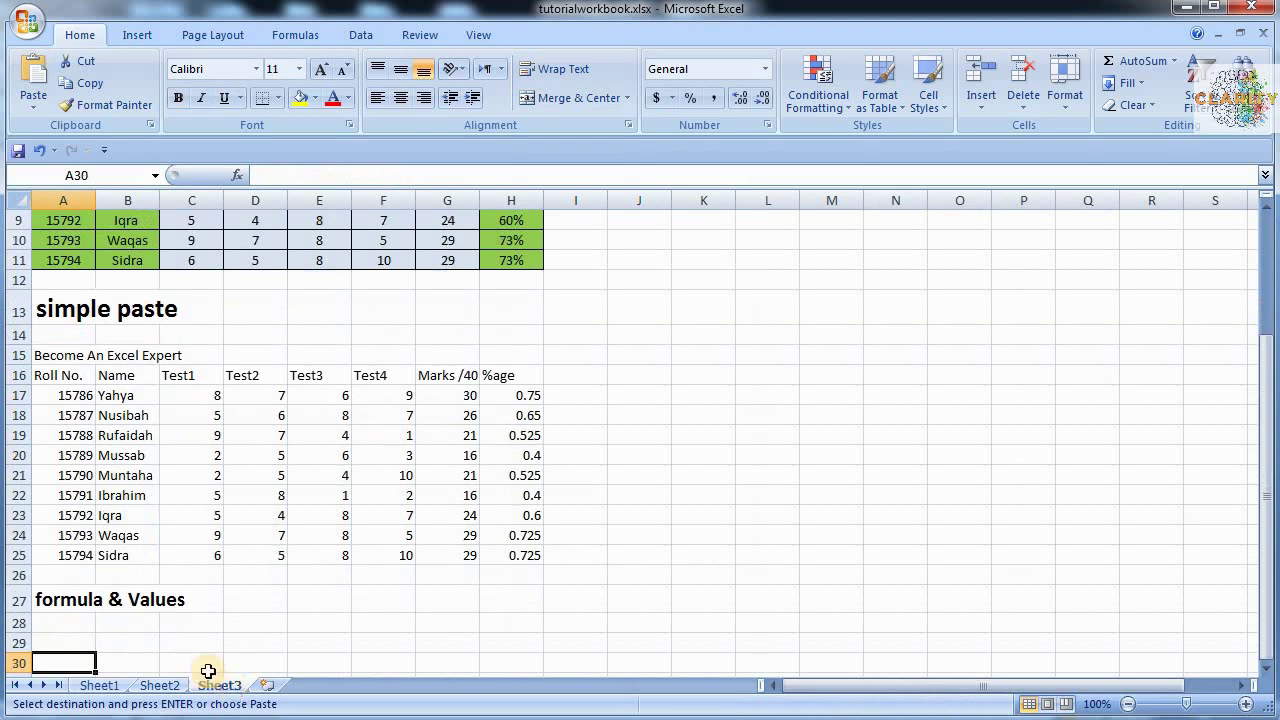
{"action": "left_click", "coordinate": [36, 104]}
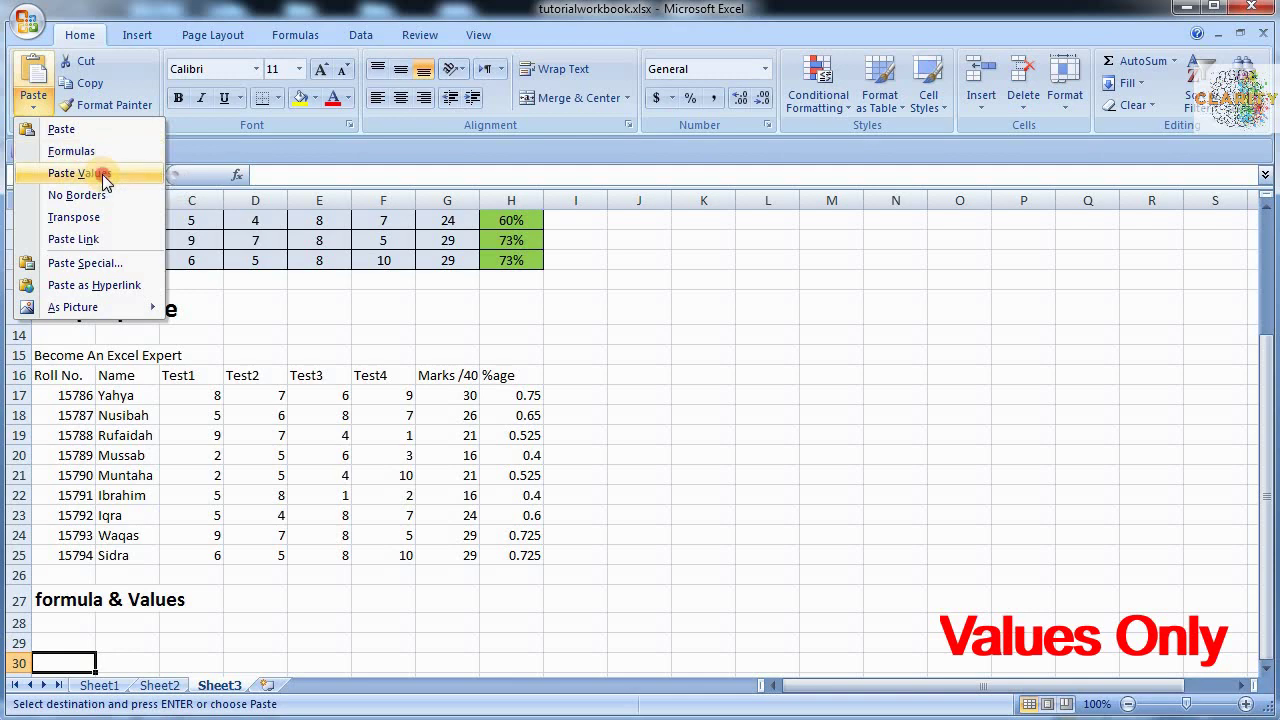
Paste the marks table at A30 as values only, without colours or borders.
{"action": "left_click", "coordinate": [102, 173]}
{"action": "key", "text": "Down"}
{"action": "key", "text": "Down"}
{"action": "key", "text": "Down"}
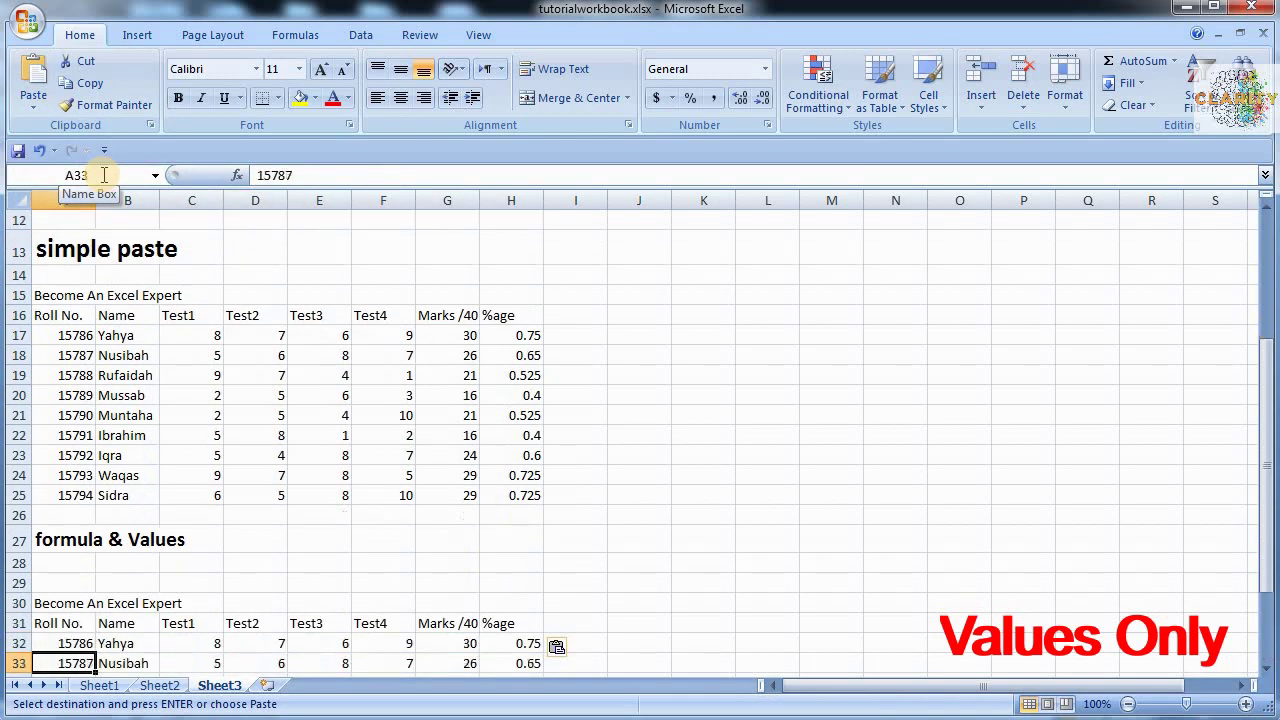
{"action": "key", "text": "Down"}
{"action": "key", "text": "Down"}
{"action": "key", "text": "Down"}
{"action": "key", "text": "Down"}
{"action": "key", "text": "Down"}
{"action": "key", "text": "Down"}
{"action": "key", "text": "Down"}
{"action": "key", "text": "Down"}
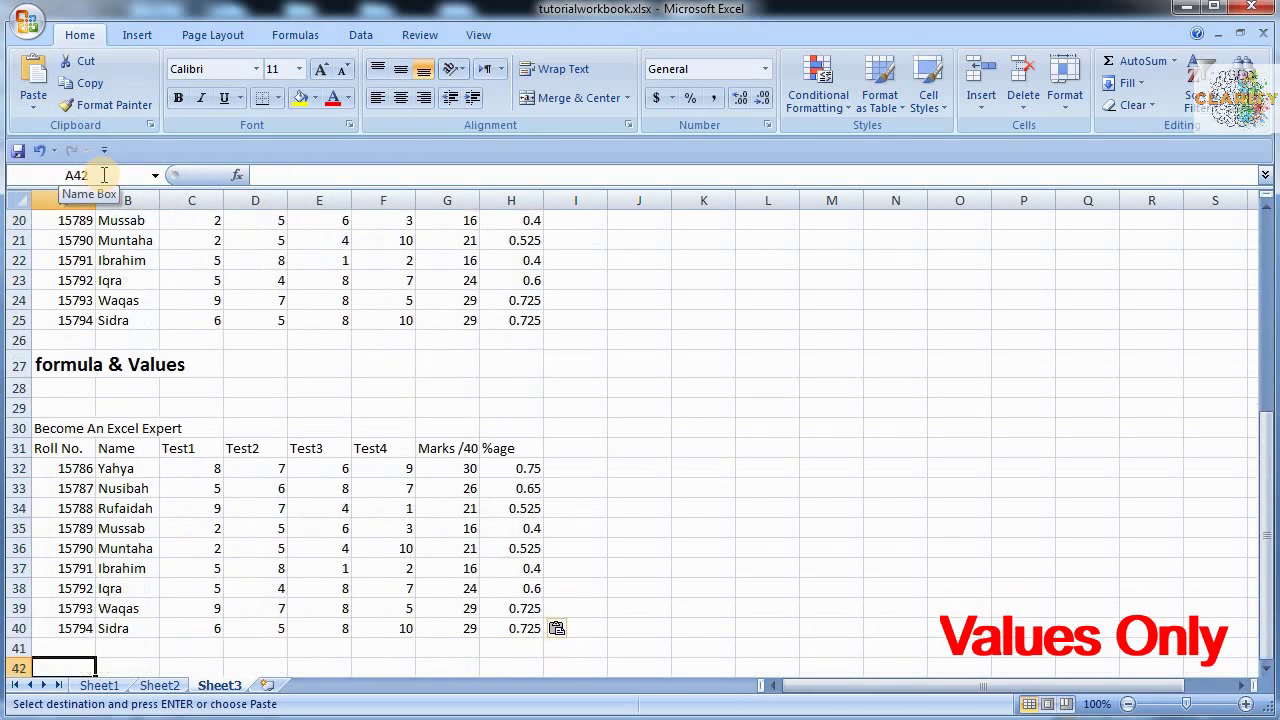
{"action": "key", "text": "Down"}
{"action": "key", "text": "Up"}
{"action": "key", "text": "Up"}
{"action": "key", "text": "Up"}
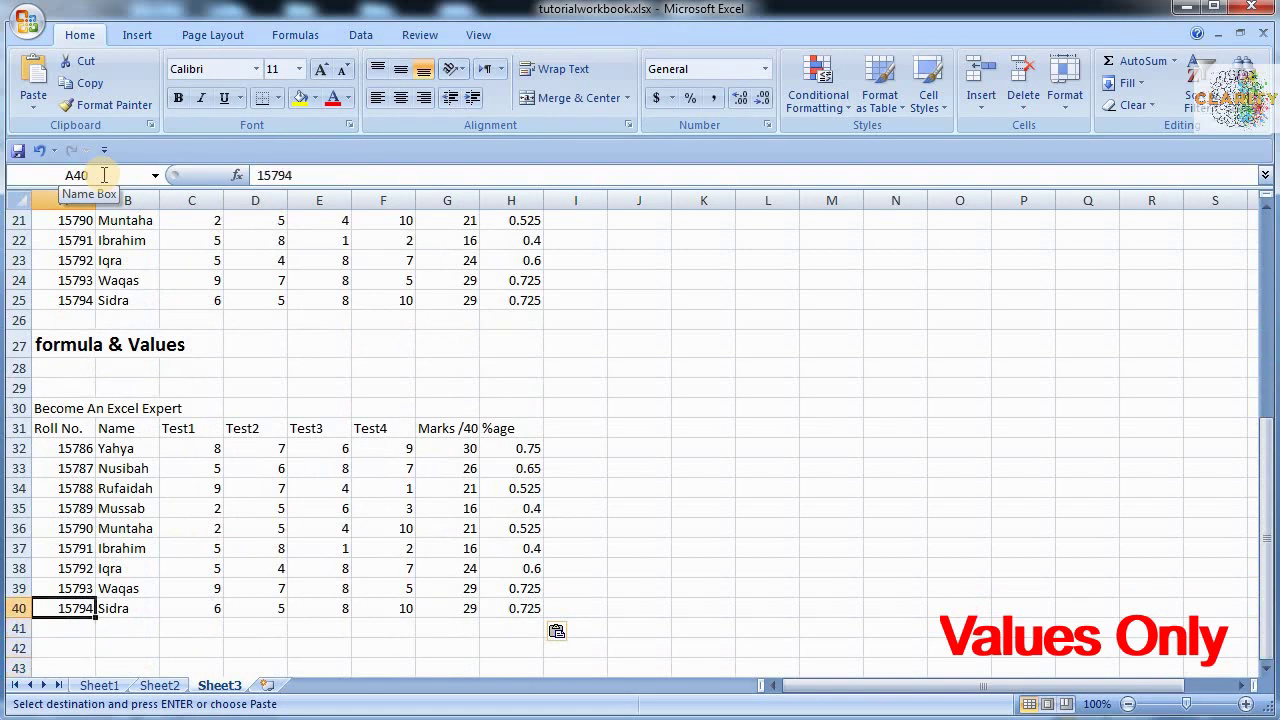
{"action": "key", "text": "Up"}
{"action": "key", "text": "Up"}
{"action": "key", "text": "Up"}
{"action": "key", "text": "Up"}
{"action": "key", "text": "Up"}
{"action": "key", "text": "Up"}
{"action": "key", "text": "Up"}
{"action": "key", "text": "Up"}
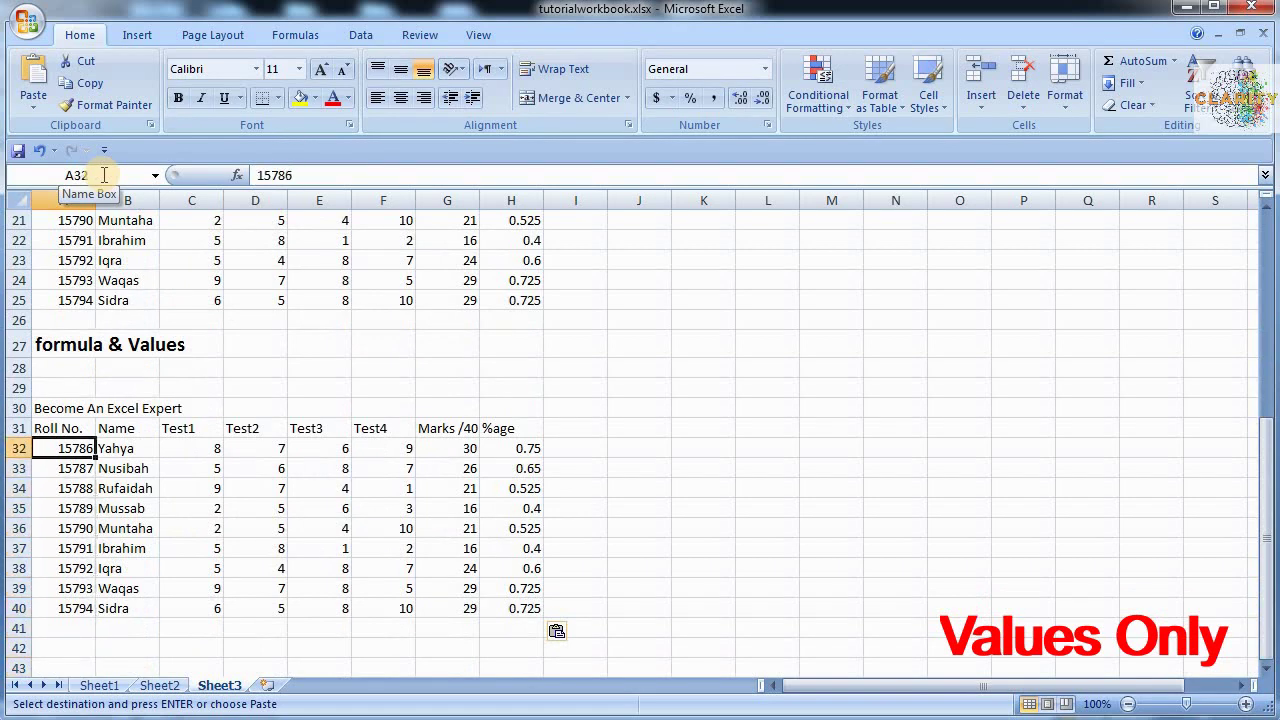
{"action": "key", "text": "Up"}
Check the pasted cells in row 32 and the Test1 and Test2 columns hold plain values.
{"action": "key", "text": "Down"}
{"action": "key", "text": "Right"}
{"action": "key", "text": "Right"}
{"action": "key", "text": "Right"}
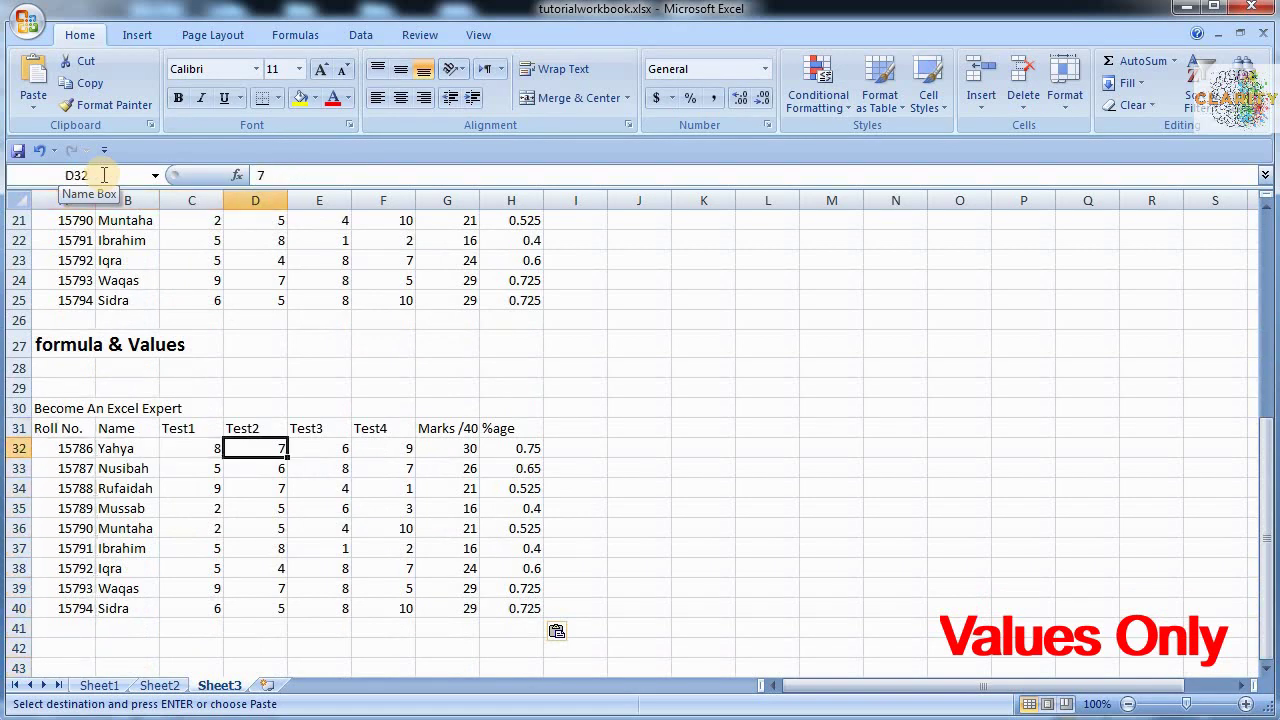
{"action": "key", "text": "Right"}
{"action": "key", "text": "Left"}
{"action": "key", "text": "Left"}
{"action": "key", "text": "Down"}
{"action": "key", "text": "Down"}
{"action": "key", "text": "Down"}
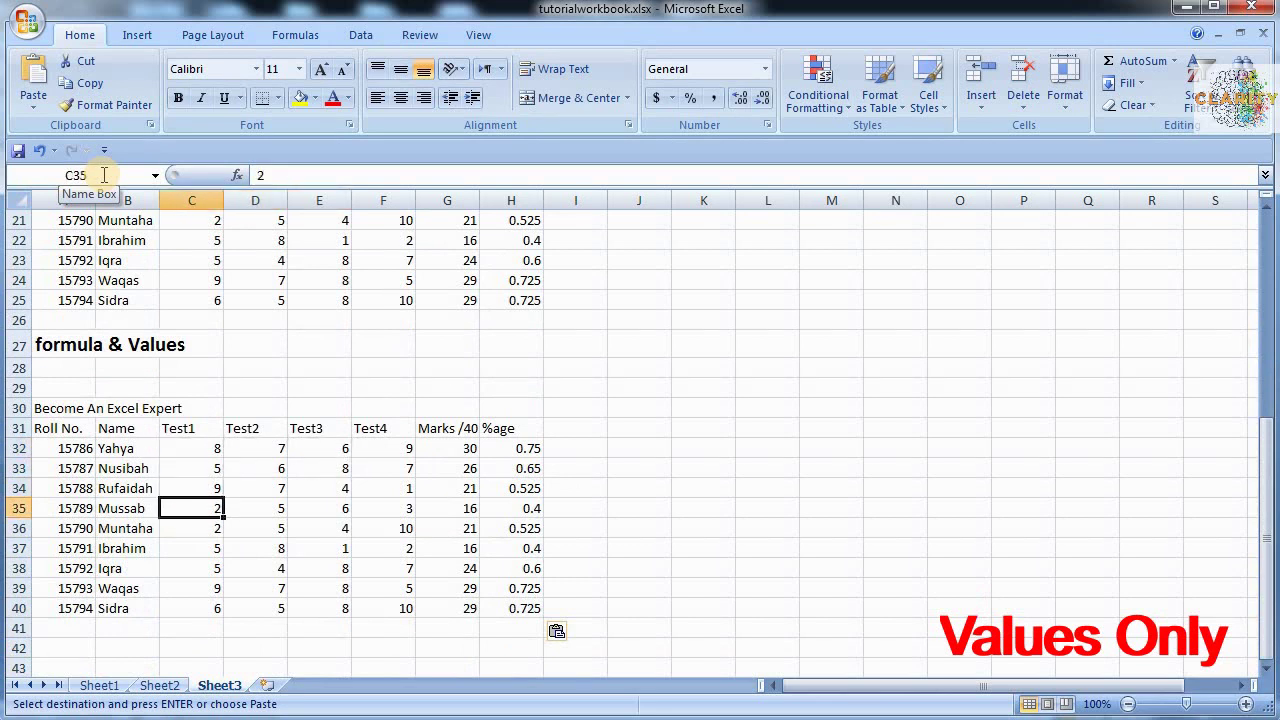
{"action": "key", "text": "Down"}
{"action": "key", "text": "Right"}
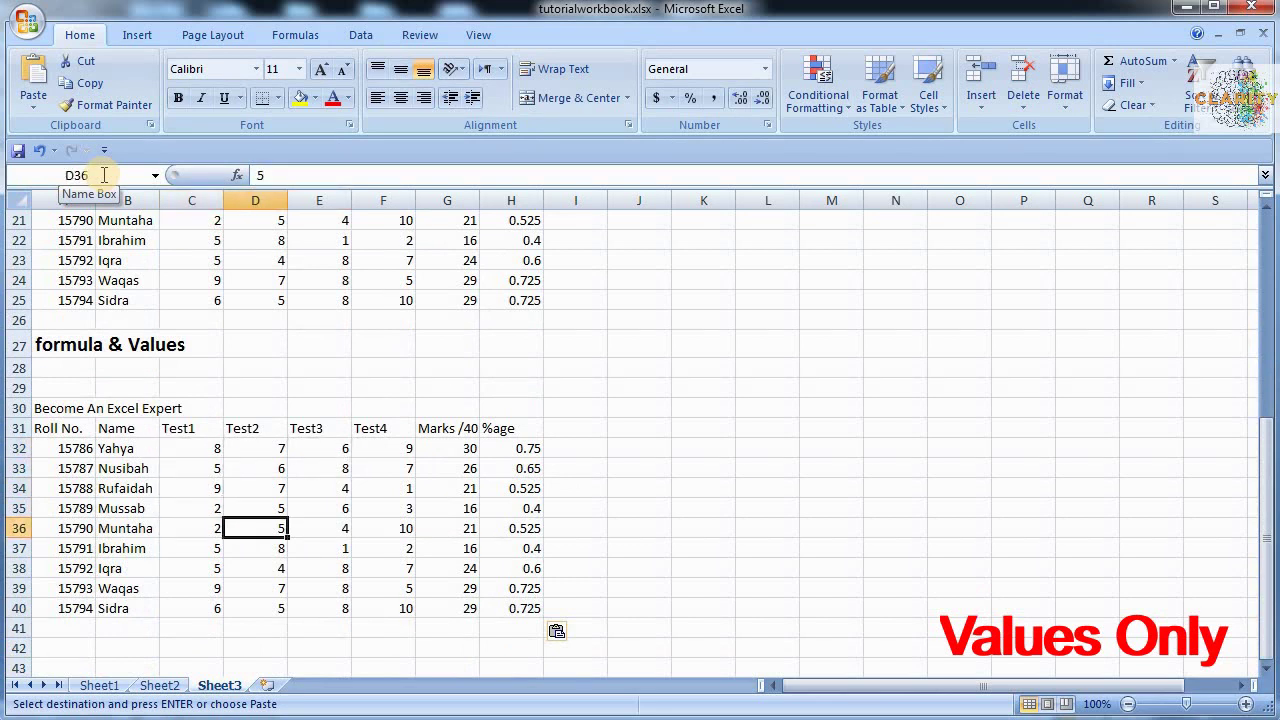
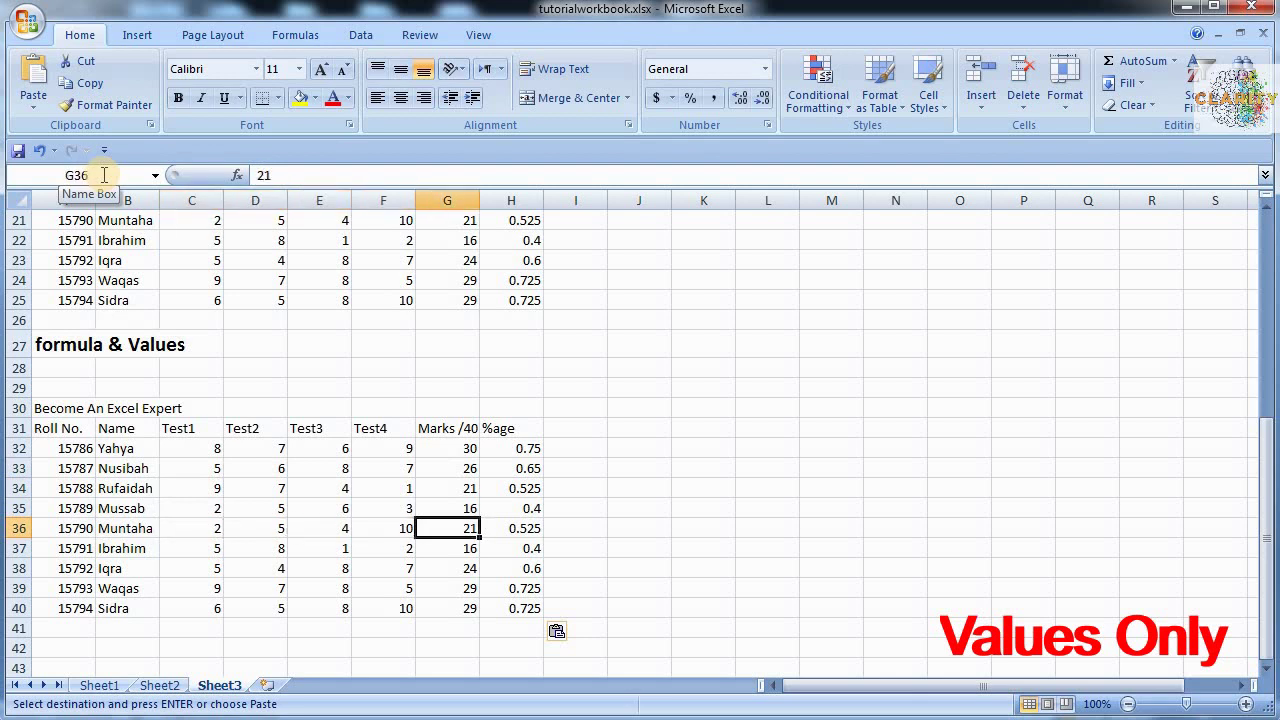
Change Test3 in E21 to 5 and confirm G21's formula total becomes 22.
{"action": "key", "text": "Up"}
{"action": "key", "text": "Up"}
{"action": "key", "text": "Up"}
{"action": "key", "text": "Up"}
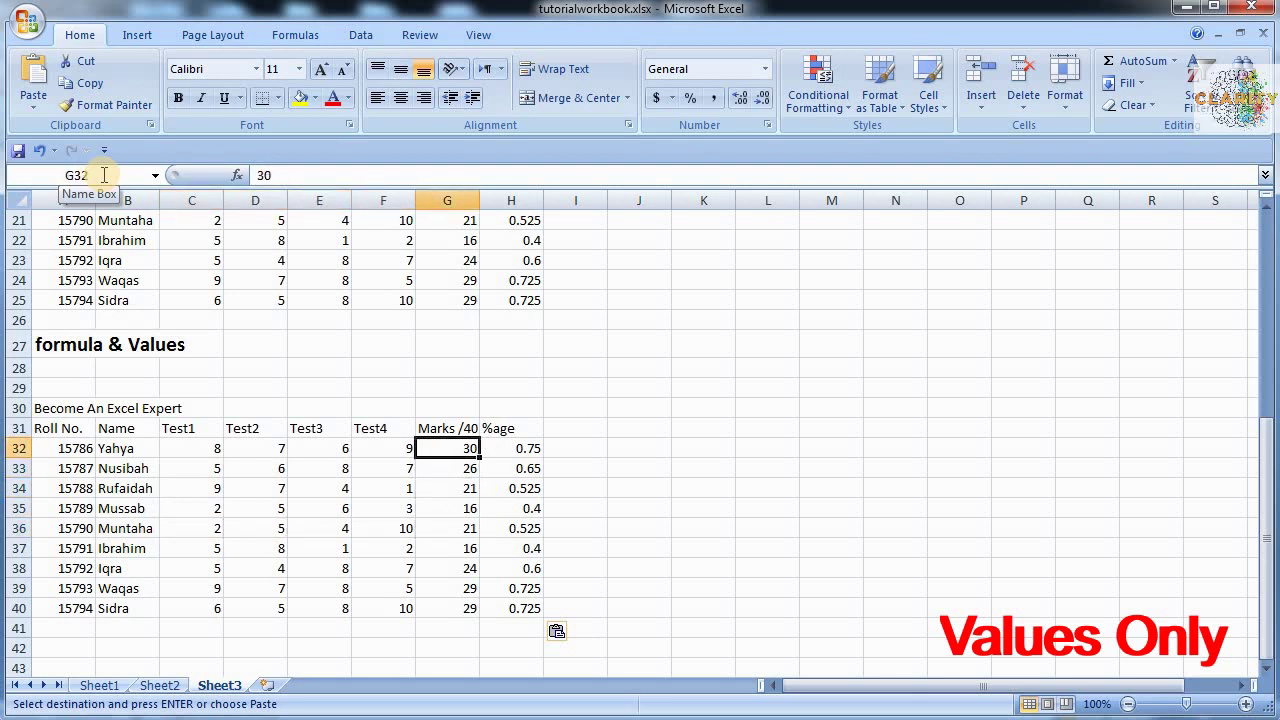
{"action": "key", "text": "Down"}
{"action": "key", "text": "Down"}
{"action": "key", "text": "Down"}
{"action": "key", "text": "Down"}
{"action": "key", "text": "Down"}
{"action": "key", "text": "Down"}
{"action": "key", "text": "Down"}
{"action": "key", "text": "Down"}
{"action": "key", "text": "Up"}
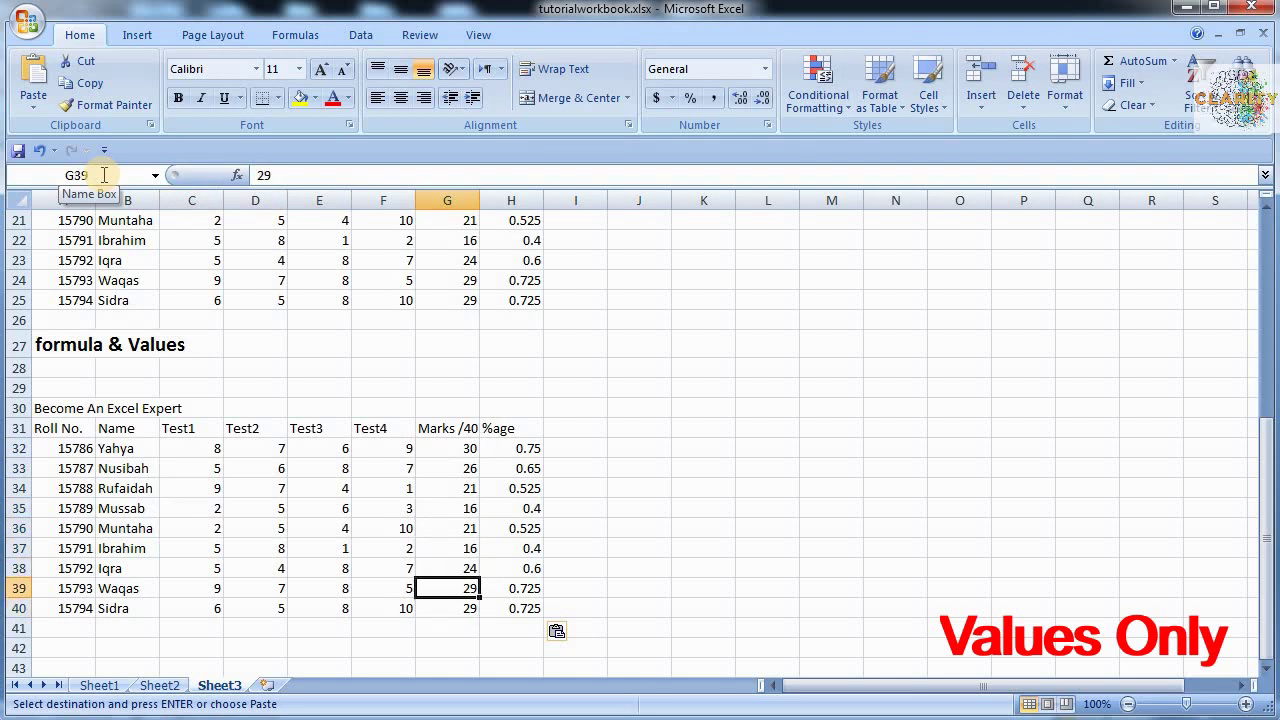
{"action": "key", "text": "Up"}
{"action": "key", "text": "Up"}
{"action": "key", "text": "Up"}
{"action": "key", "text": "Up"}
{"action": "key", "text": "Up"}
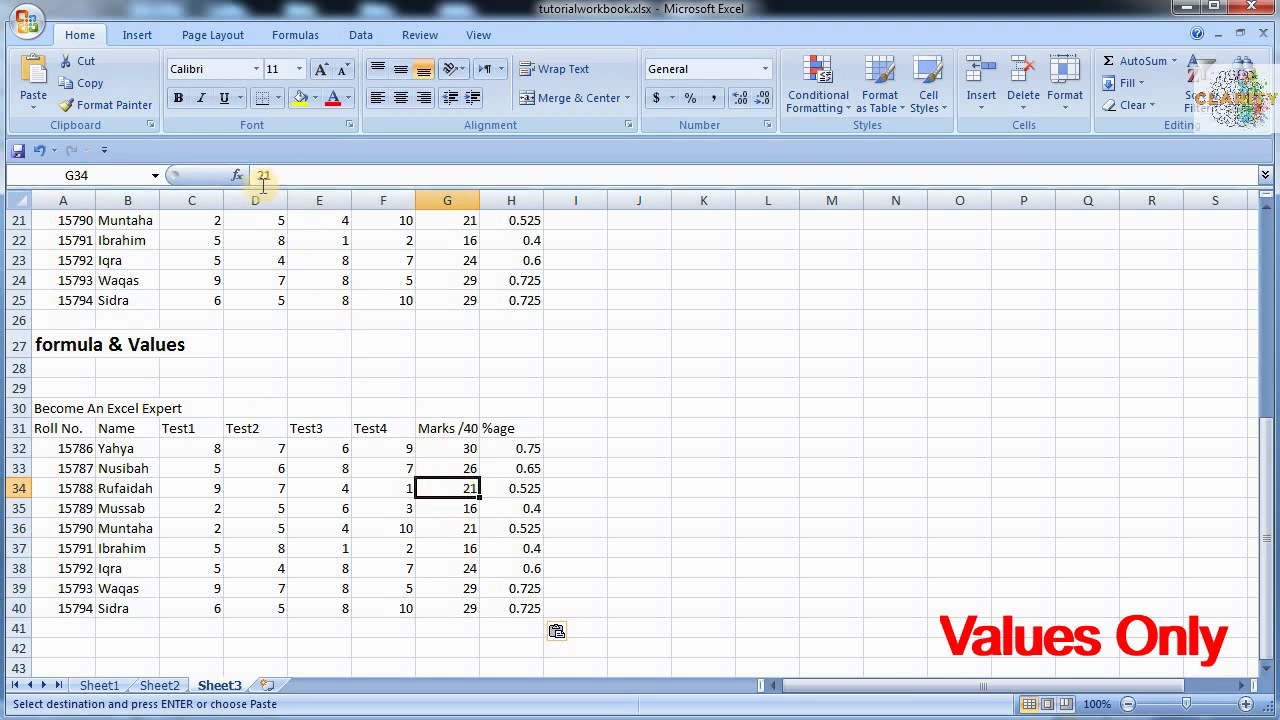
{"action": "left_click", "coordinate": [455, 224]}
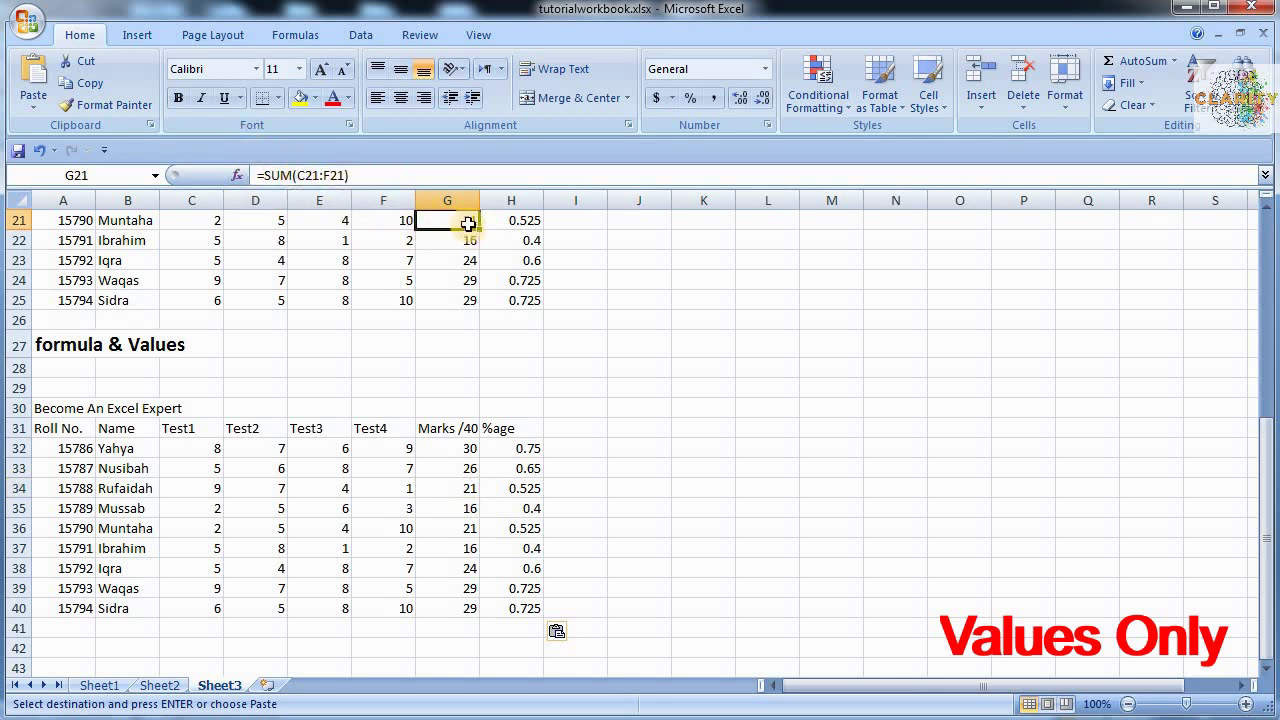
{"action": "left_click", "coordinate": [340, 224]}
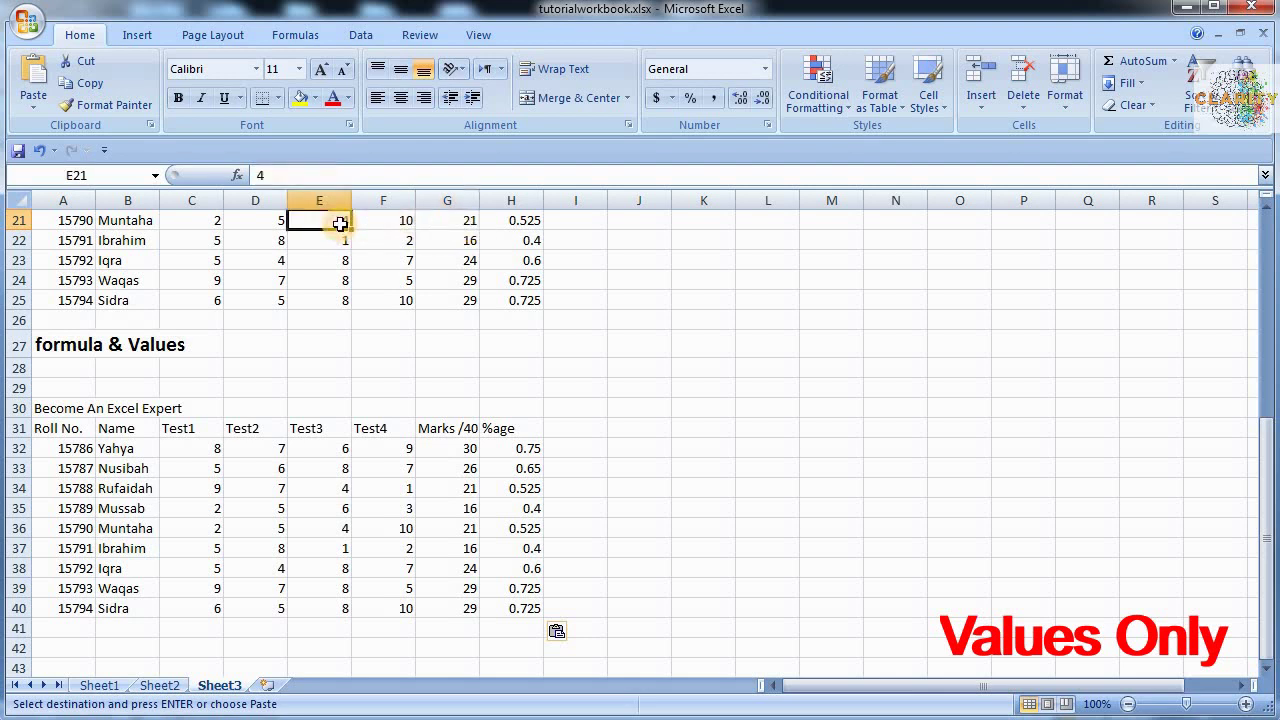
{"action": "type", "text": "5"}
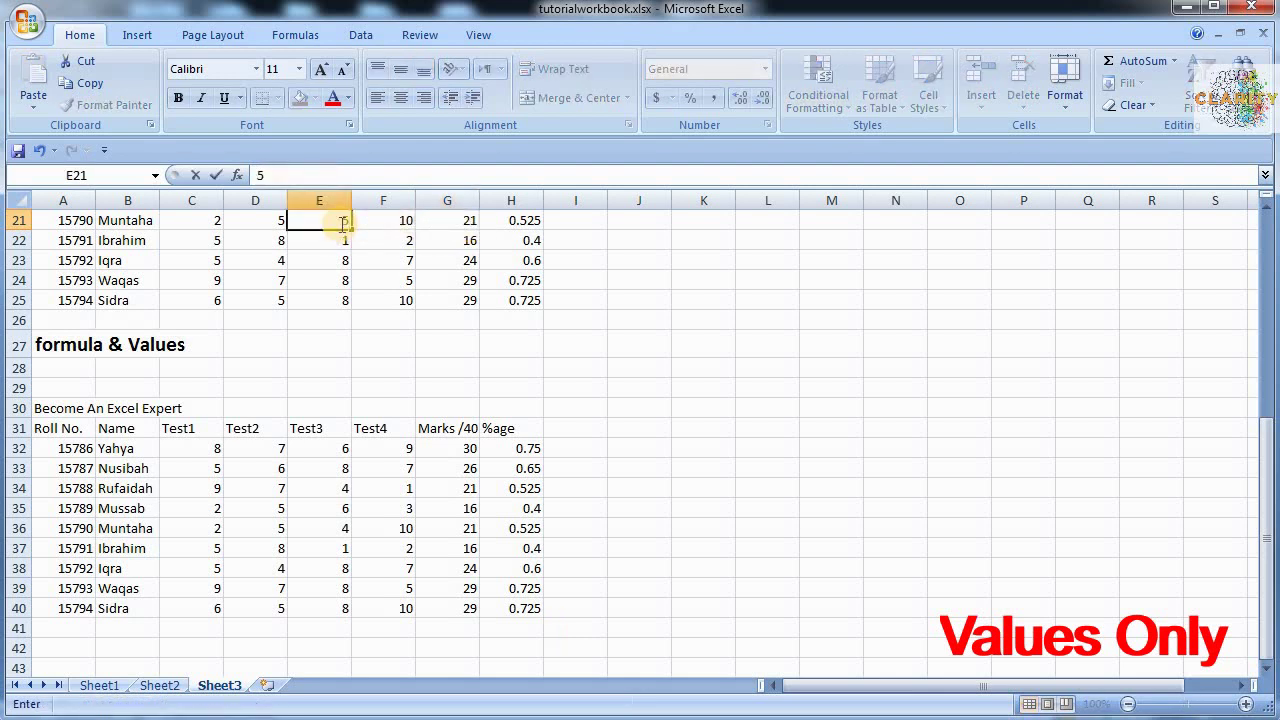
{"action": "key", "text": "ctrl+Return"}
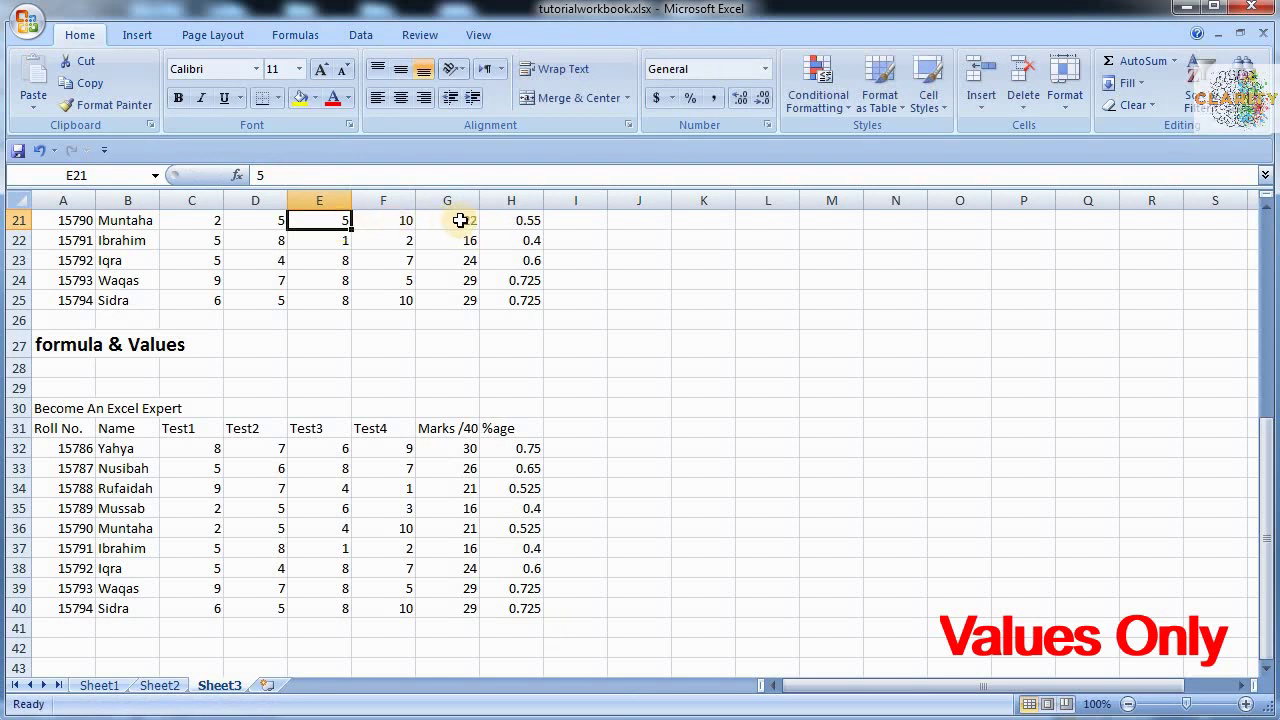
{"action": "left_click", "coordinate": [460, 220]}
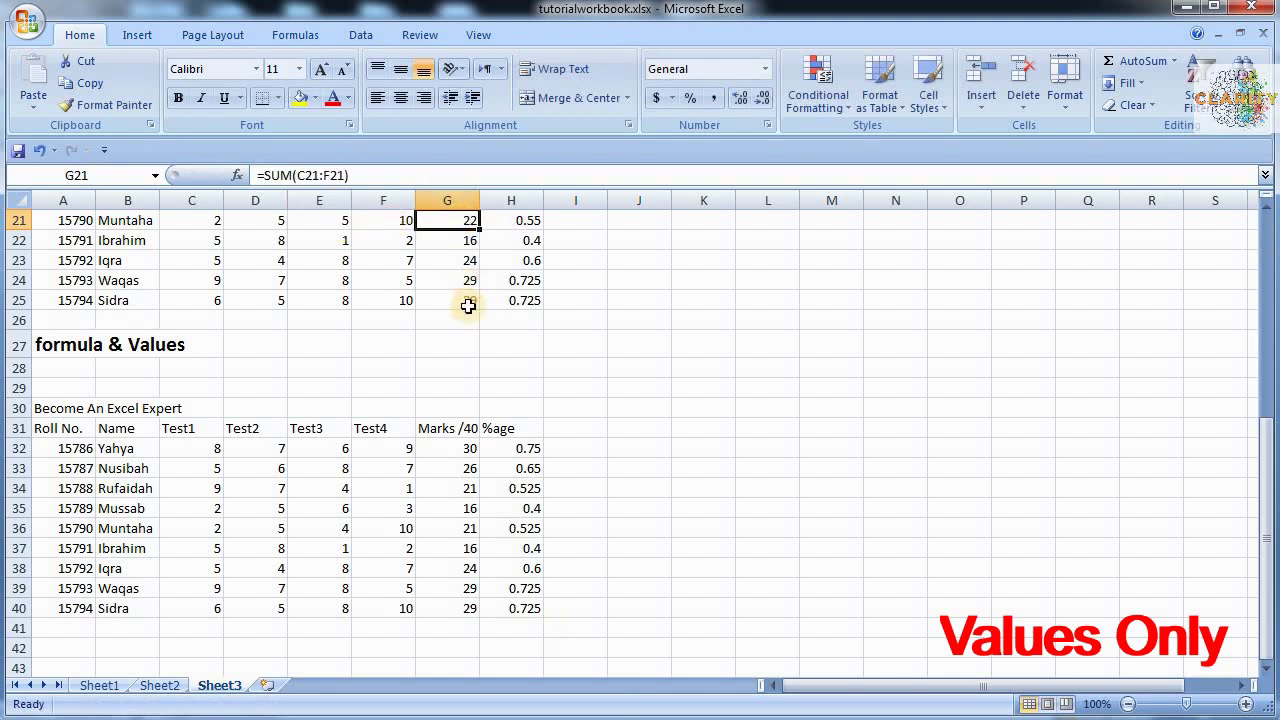
Set Test3 in E34 of the pasted copy to 5; its total G34 stays 21.
{"action": "left_click", "coordinate": [344, 491]}
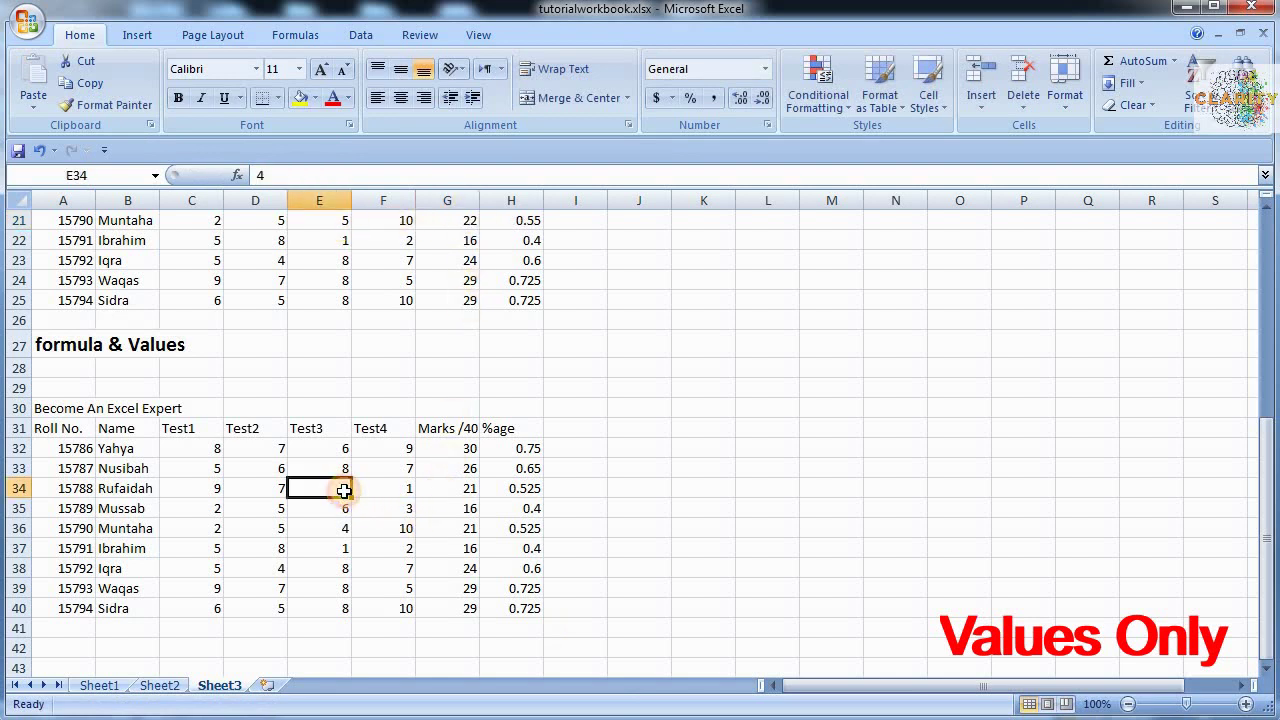
{"action": "type", "text": "5"}
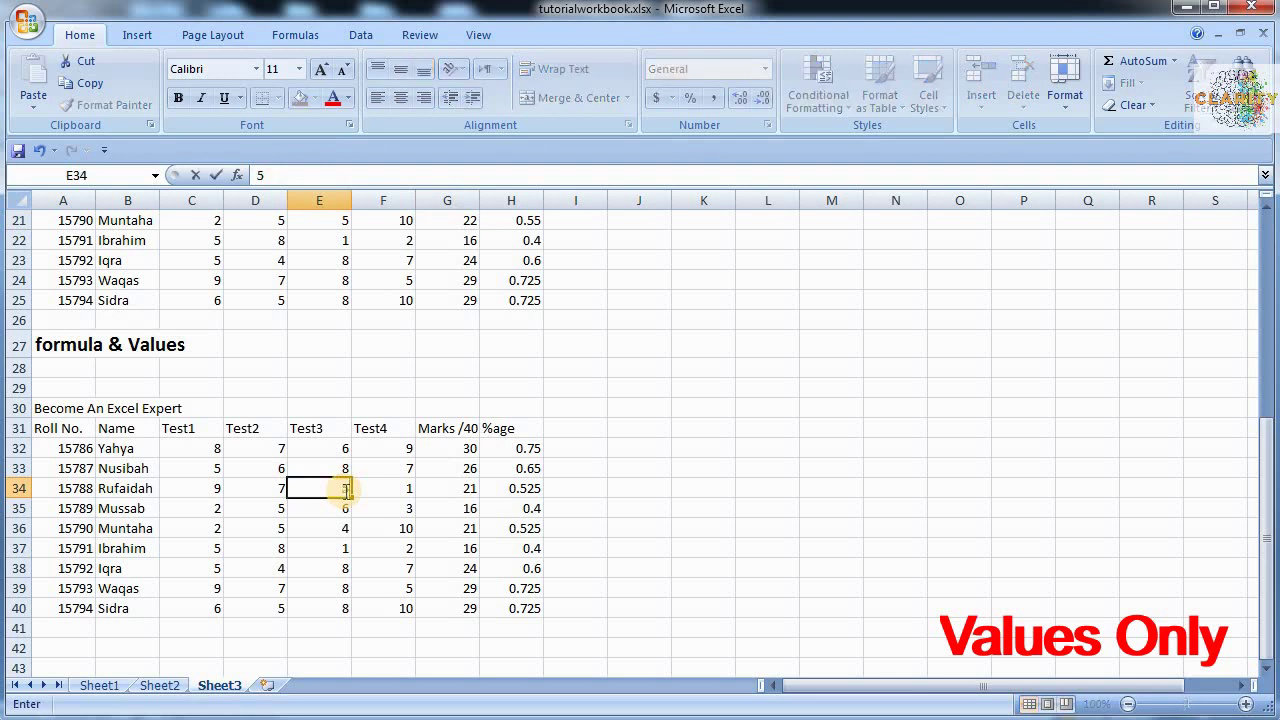
{"action": "left_click", "coordinate": [346, 491]}
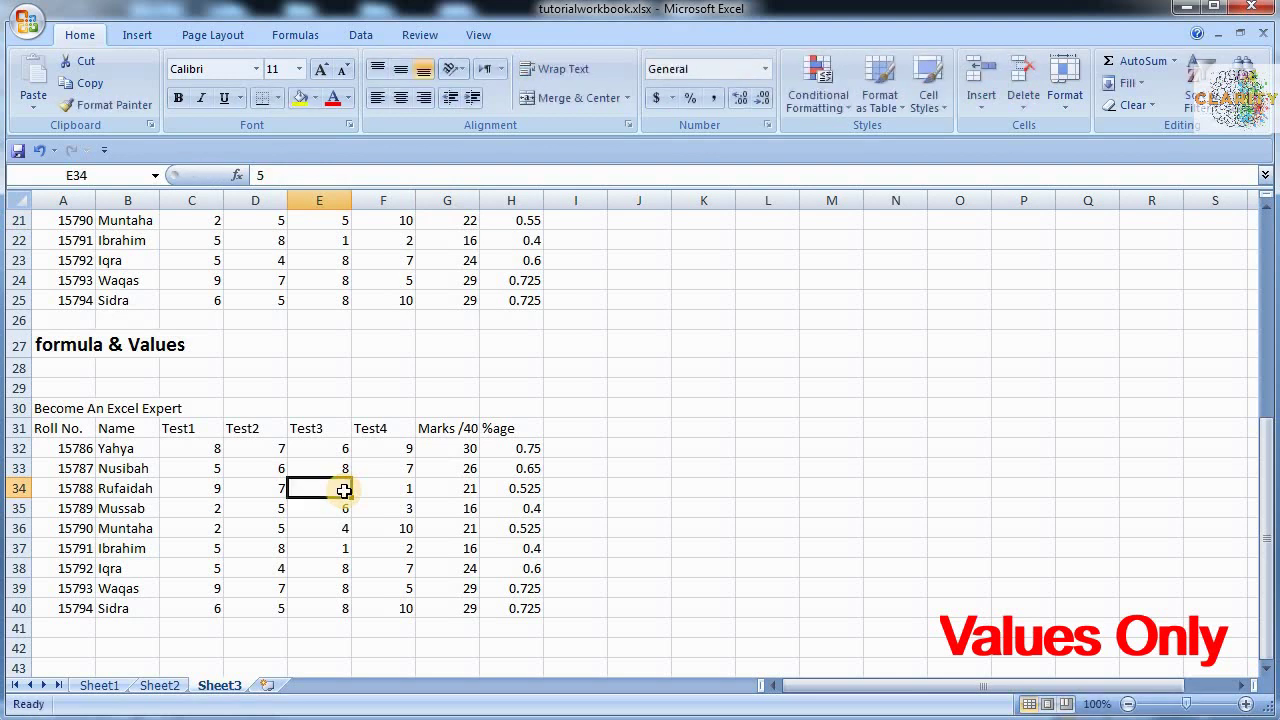
{"action": "left_click", "coordinate": [472, 495]}
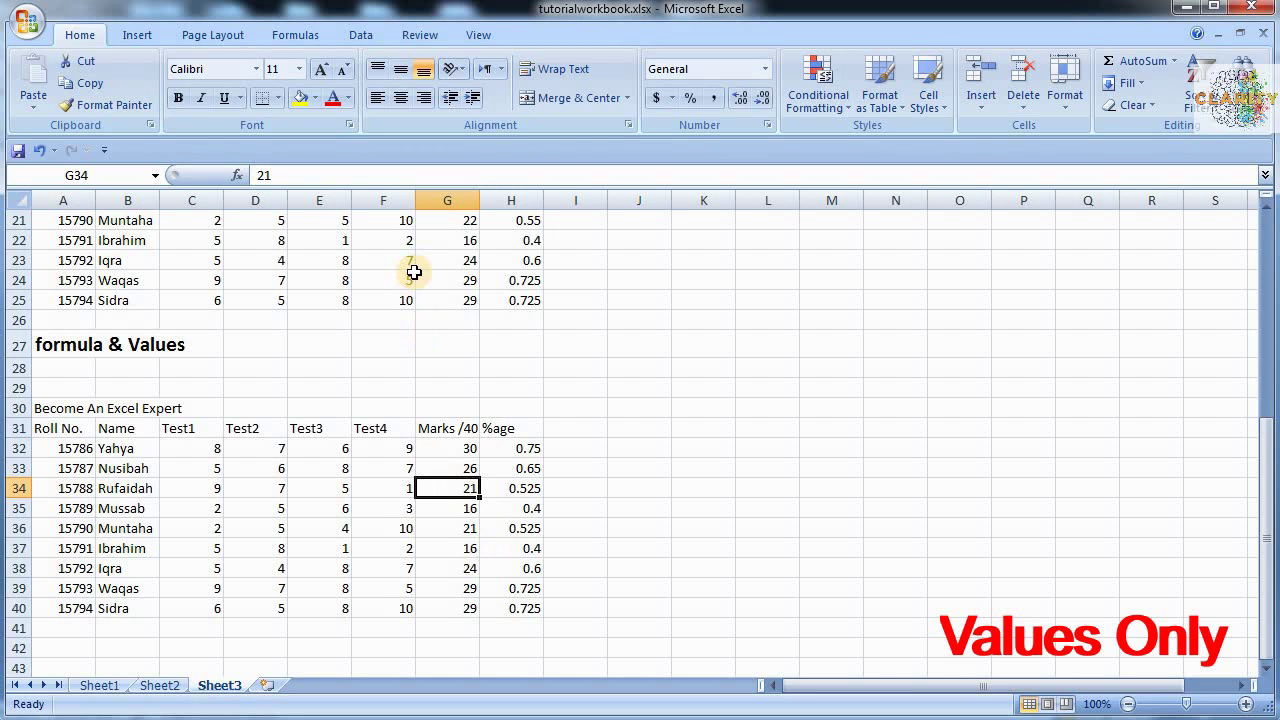
{"action": "left_click", "coordinate": [326, 524]}
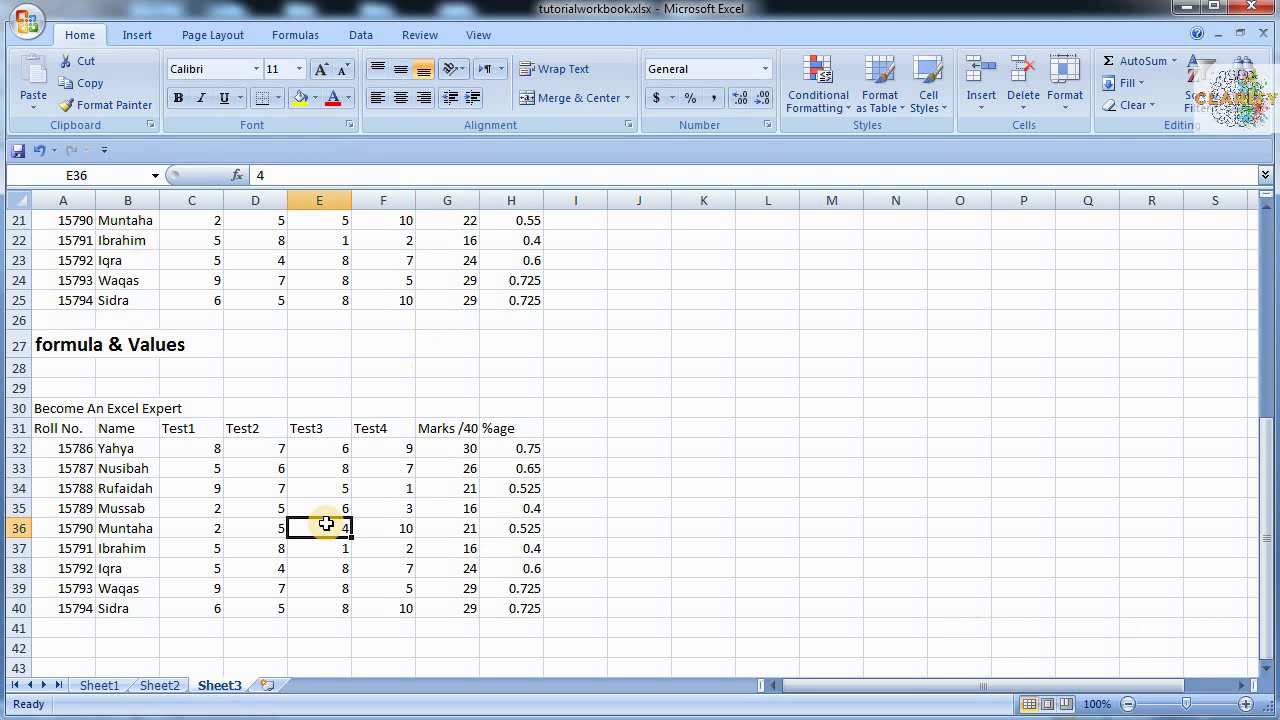
Copy Sheet1's marks table A1:H11.
{"action": "left_click", "coordinate": [95, 687]}
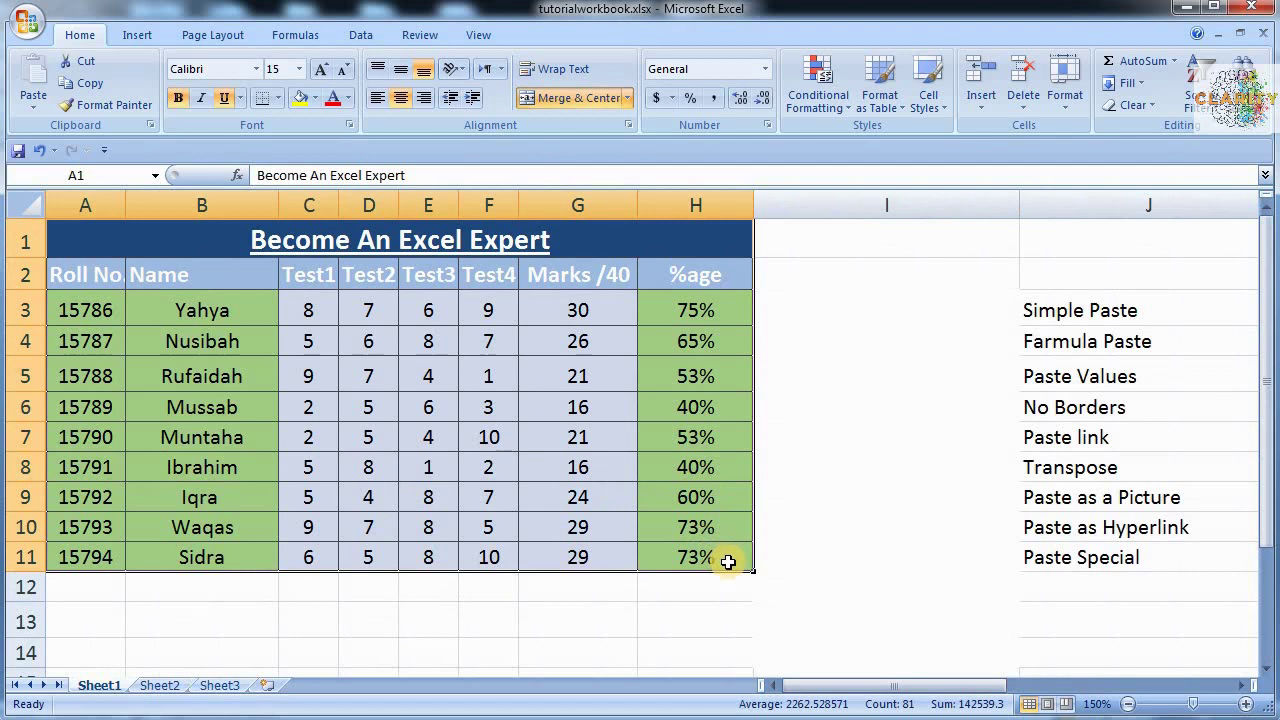
{"action": "left_click", "coordinate": [80, 238]}
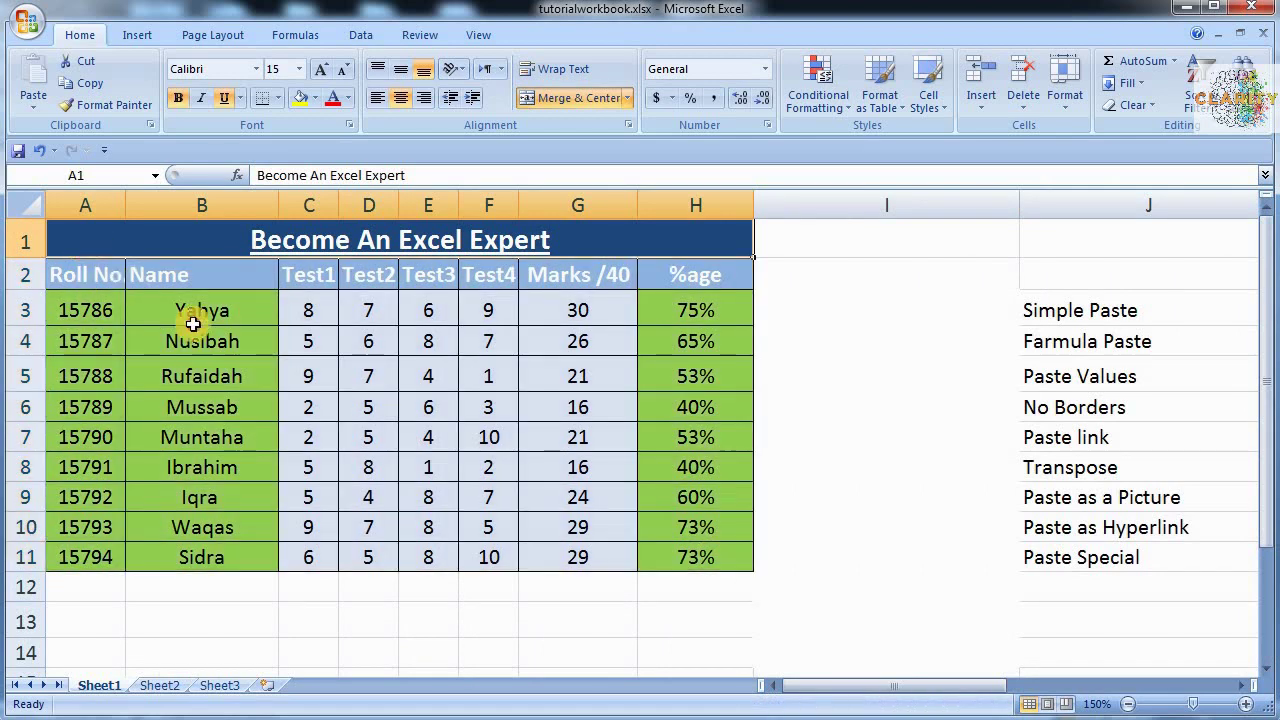
{"action": "left_click_drag", "start_coordinate": [193, 323], "coordinate": [403, 568]}
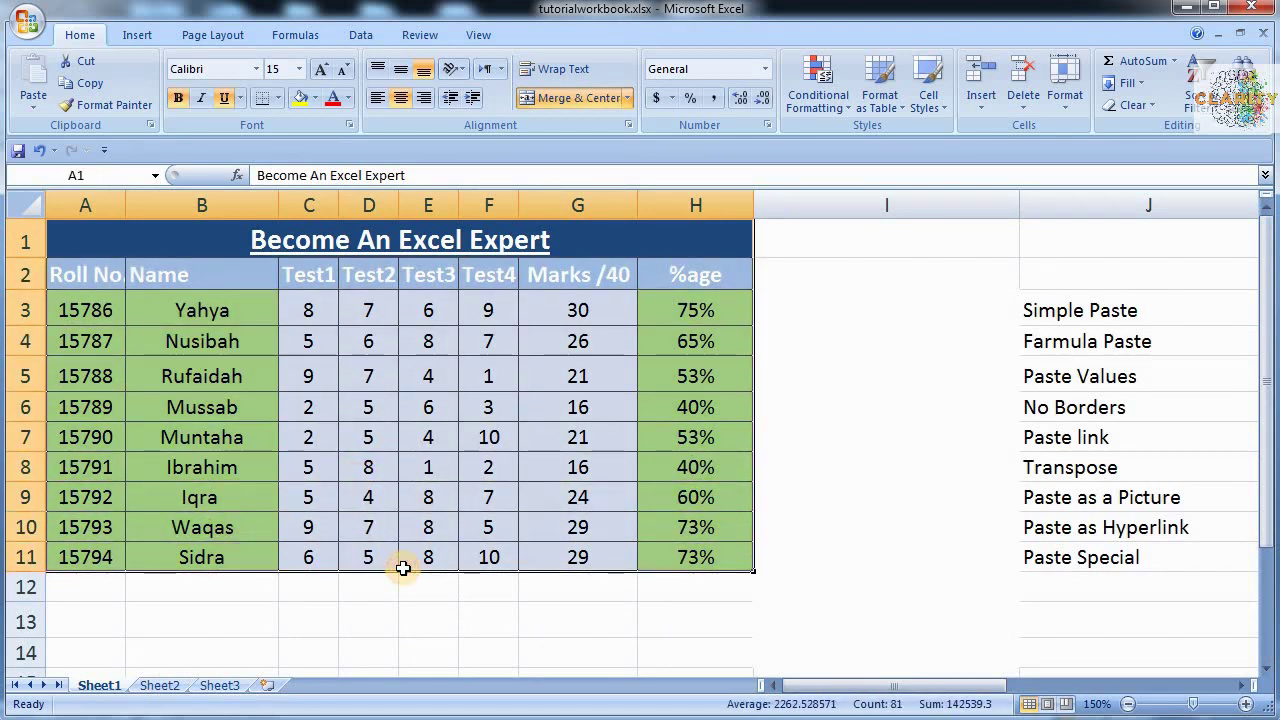
{"action": "key", "text": "ctrl+c"}
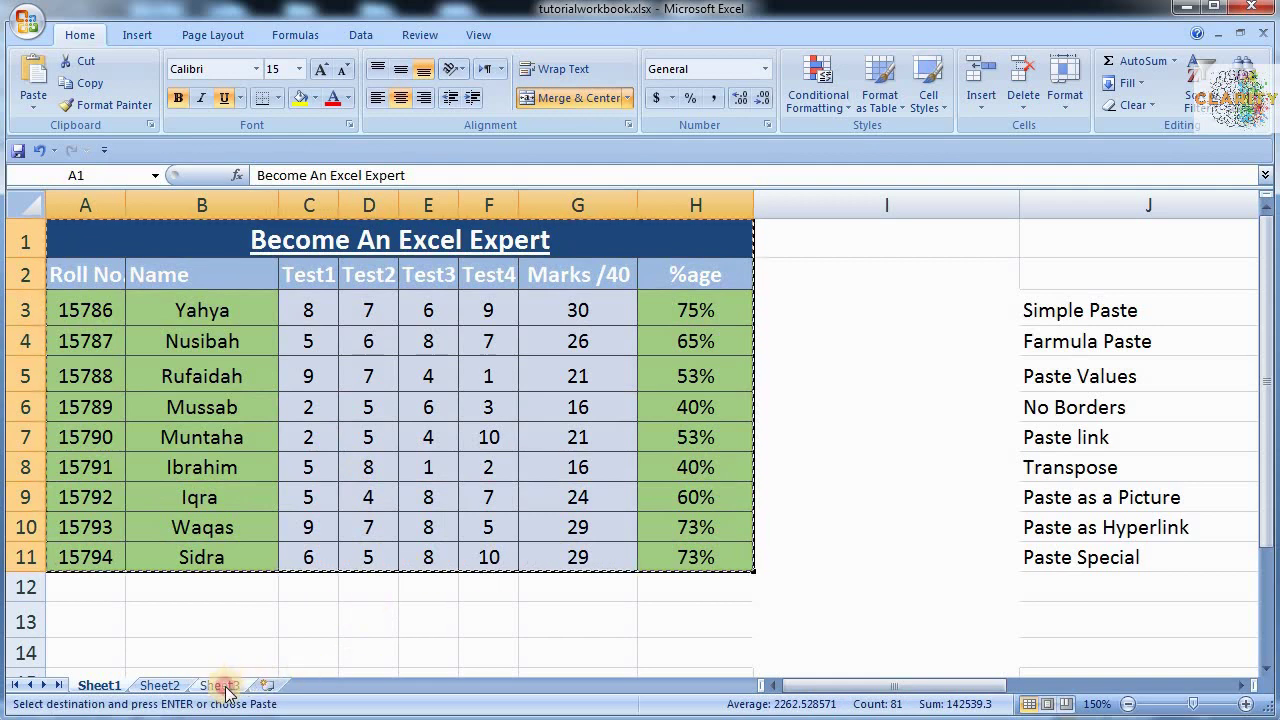
Label A42 of Sheet3 'Values Only' in bold 18-point text.
{"action": "left_click", "coordinate": [216, 685]}
{"action": "left_click", "coordinate": [62, 648]}
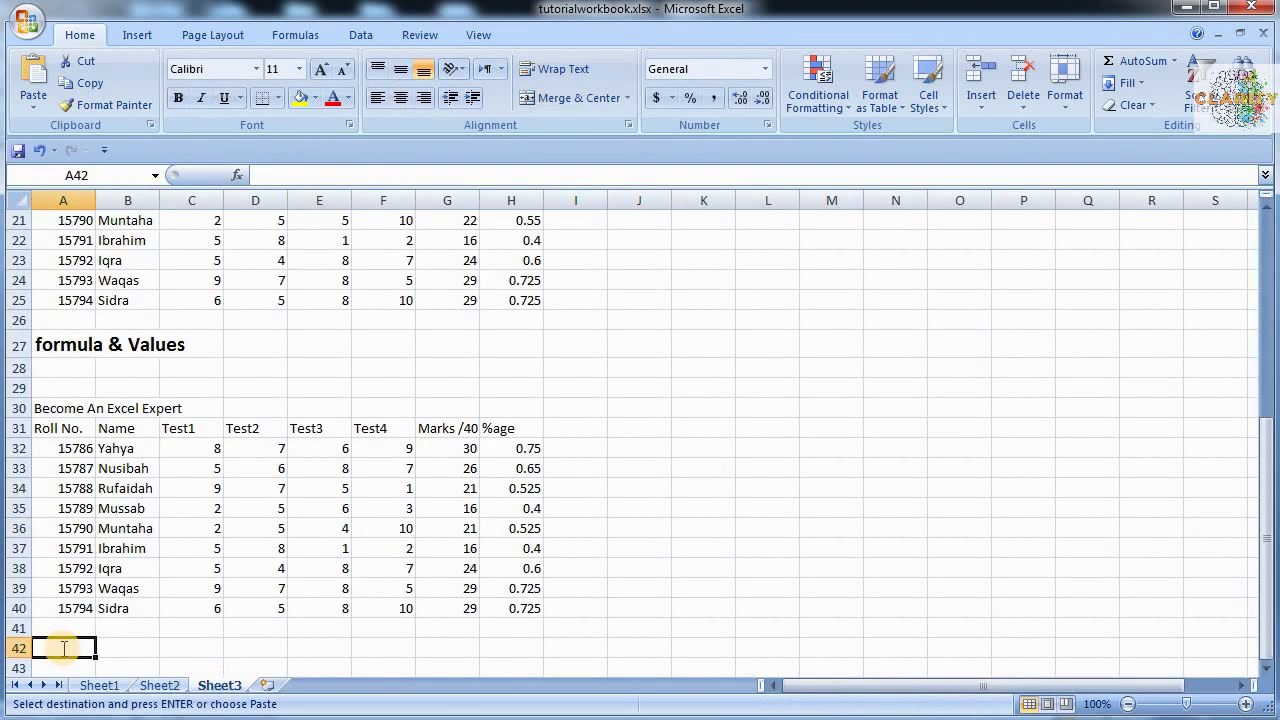
{"action": "type", "text": "Values"}
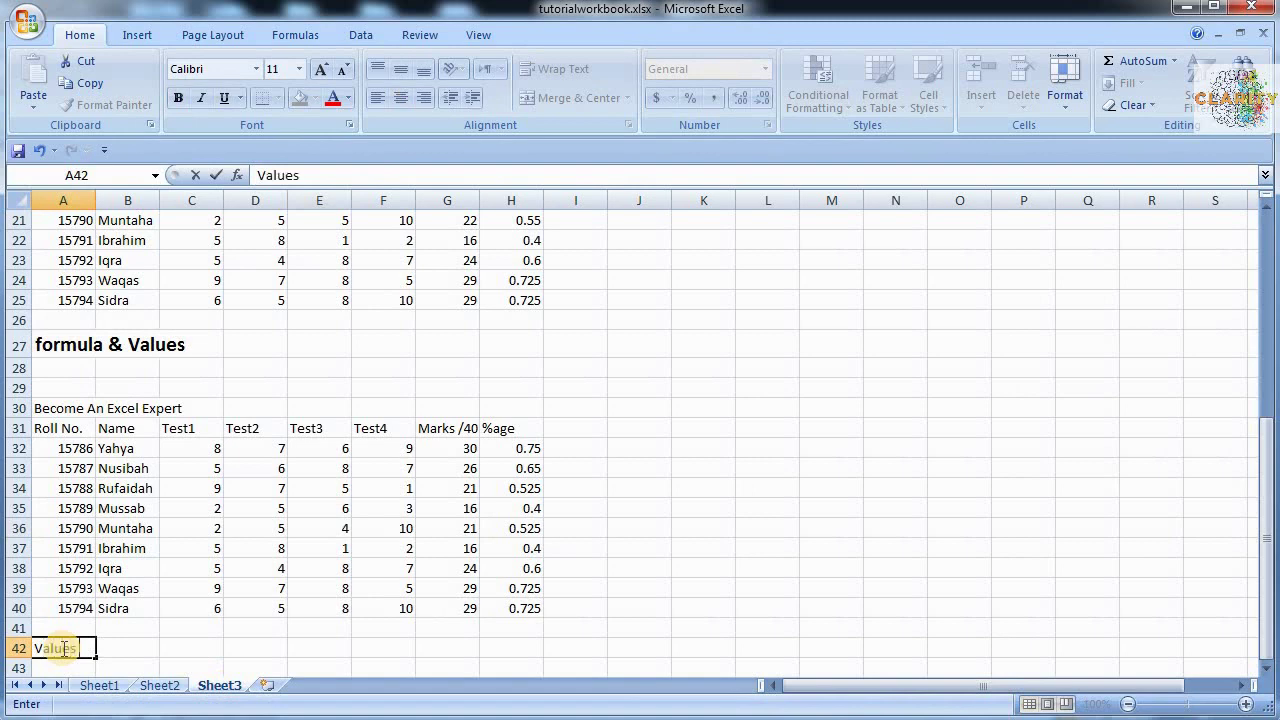
{"action": "type", "text": " Onlyu"}
{"action": "key", "text": "ctrl+Return"}
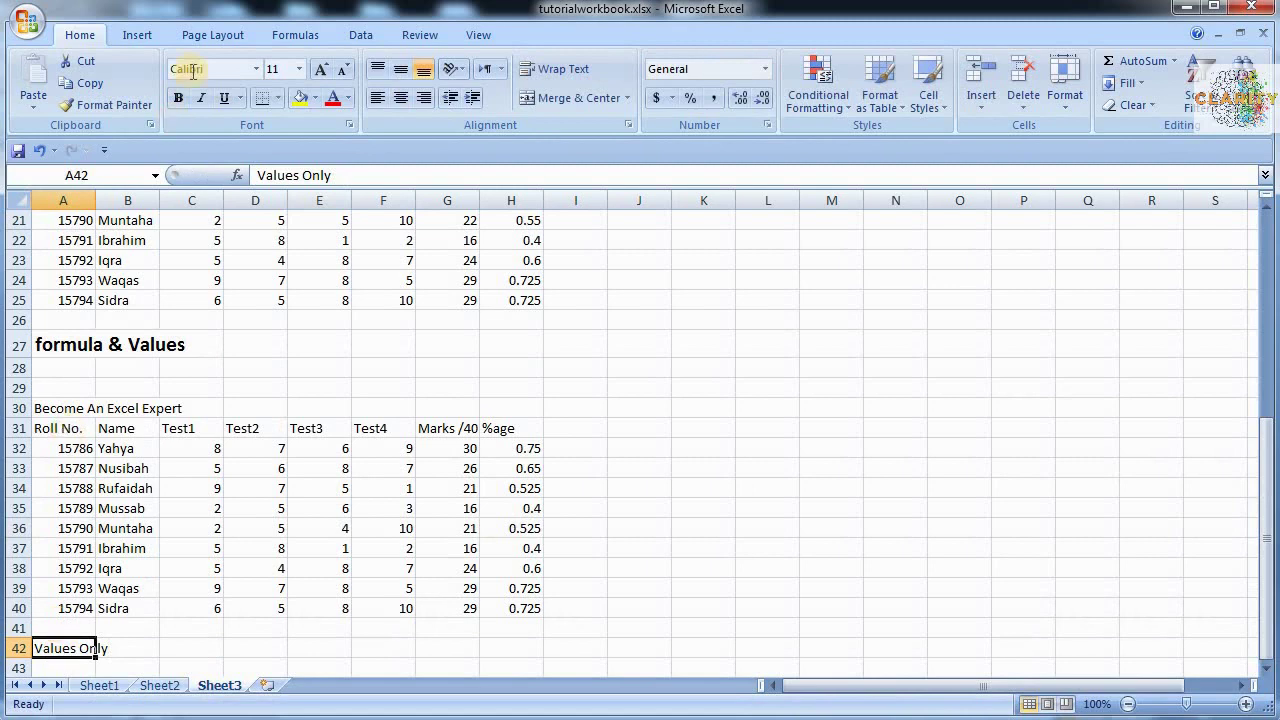
{"action": "left_click", "coordinate": [177, 97]}
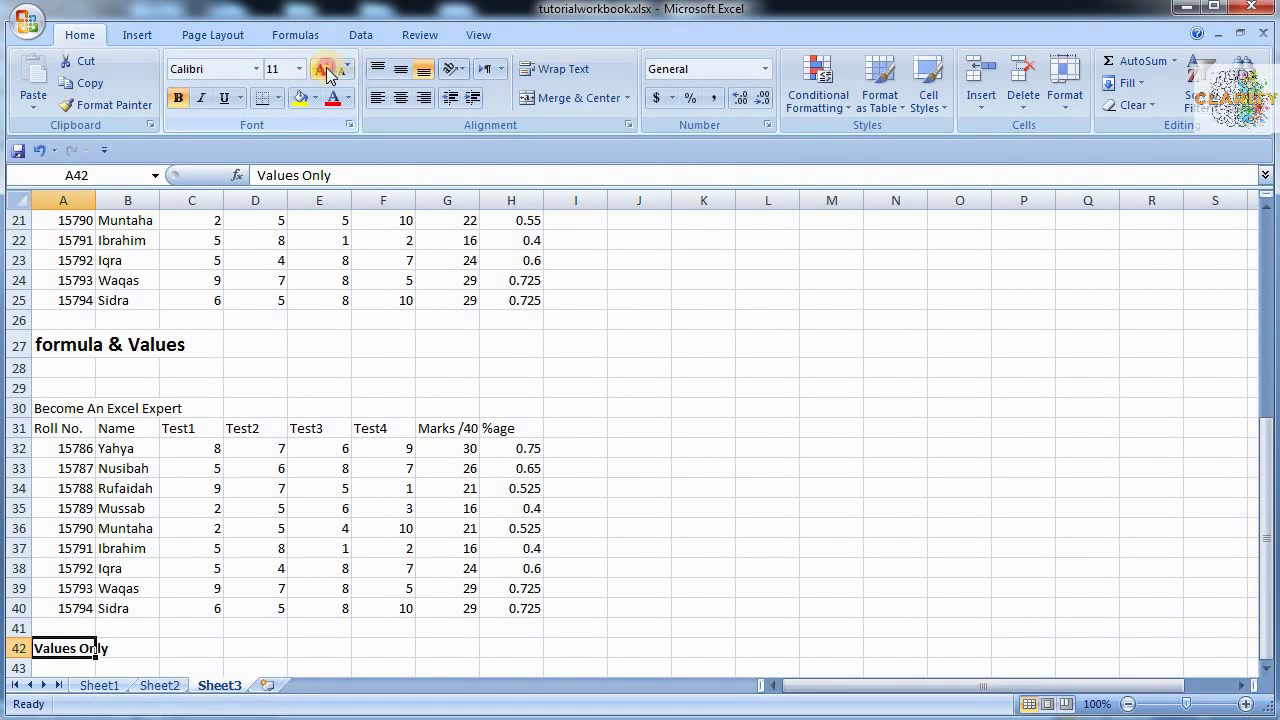
{"action": "left_click", "coordinate": [326, 70]}
{"action": "left_click", "coordinate": [326, 70]}
{"action": "left_click", "coordinate": [326, 70]}
{"action": "left_click", "coordinate": [326, 70]}
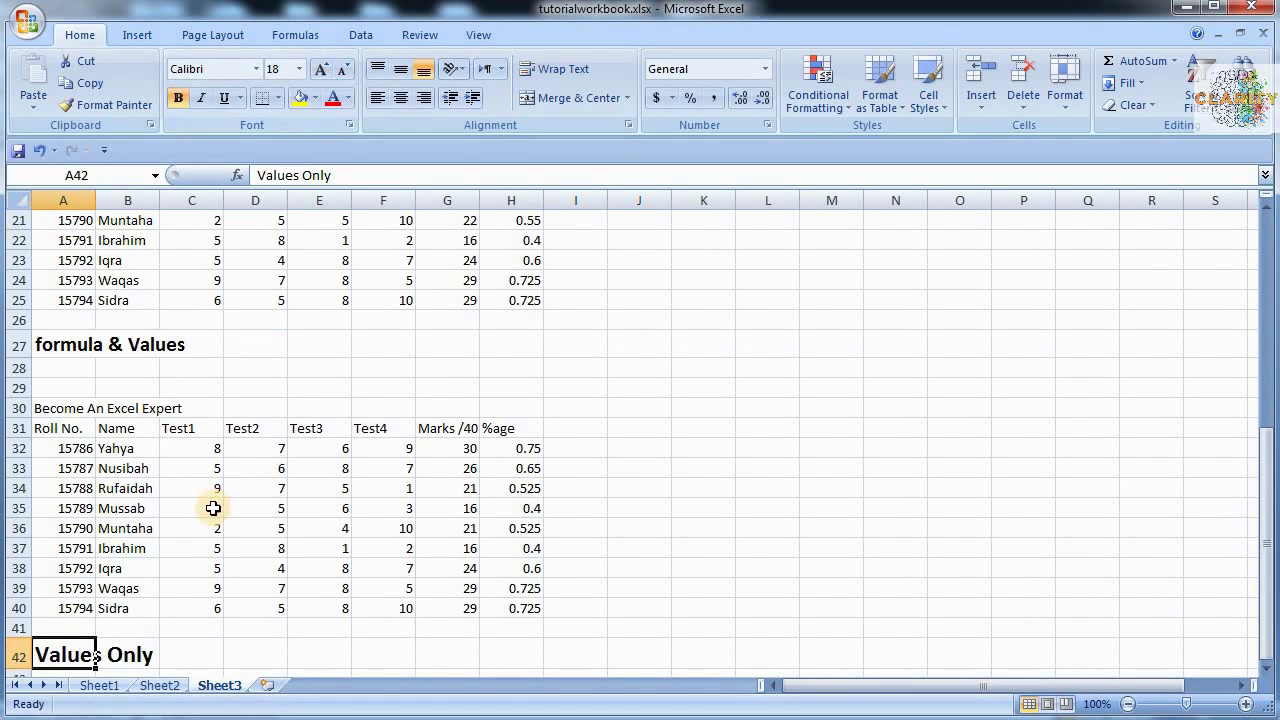
{"action": "key", "text": "Down"}
{"action": "key", "text": "Down"}
{"action": "key", "text": "Down"}
{"action": "key", "text": "Down"}
{"action": "key", "text": "Up"}
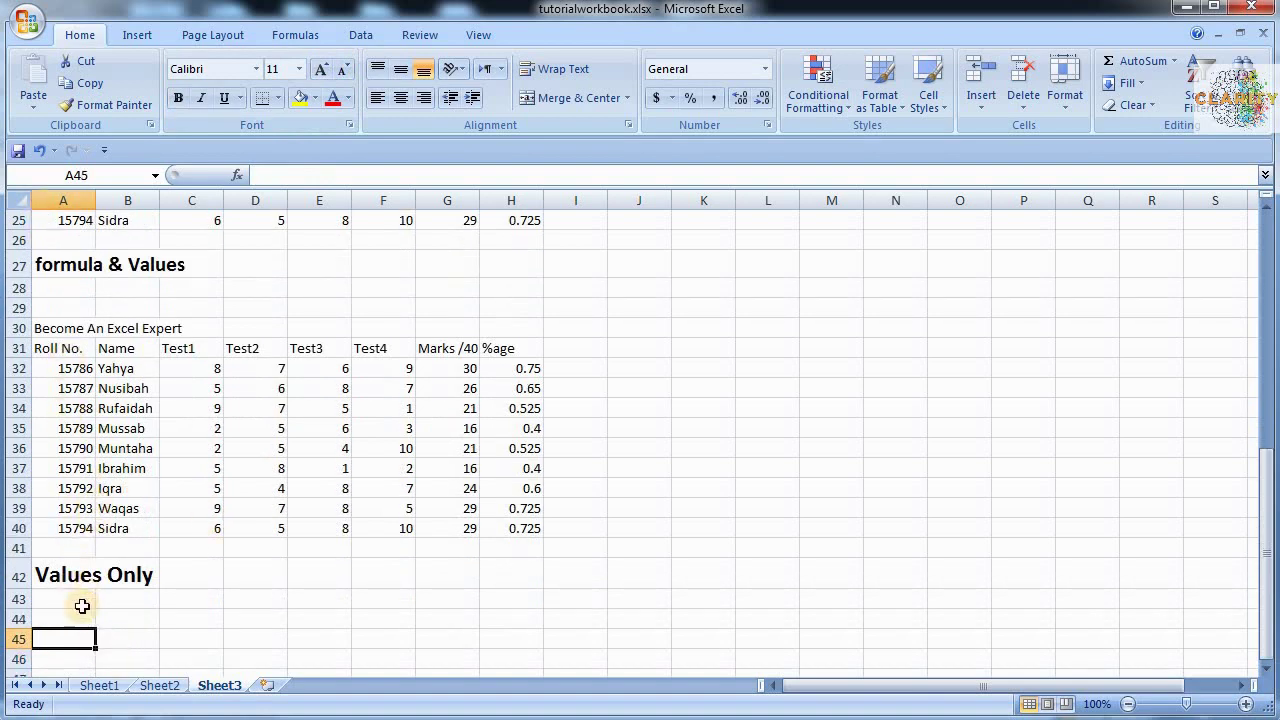
Recopy Sheet1's A1:H11 and paste it at A45 of Sheet3 with No Borders.
{"action": "left_click", "coordinate": [95, 685]}
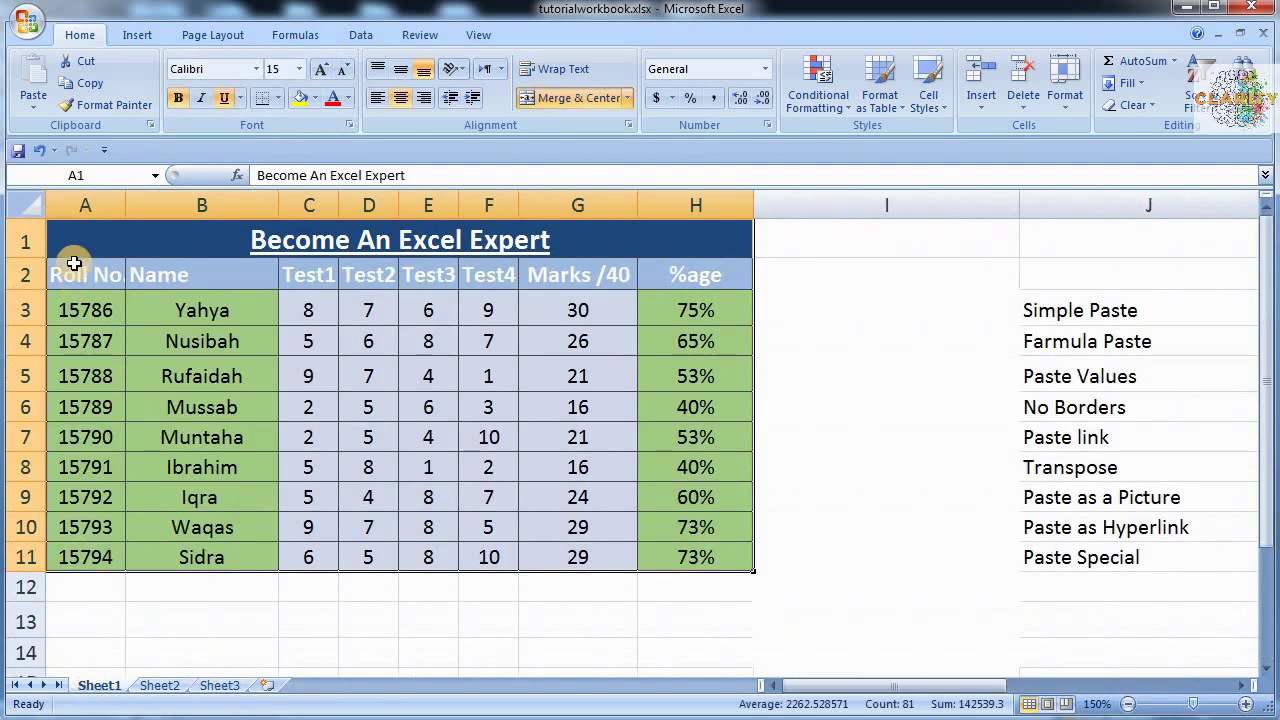
{"action": "left_click_drag", "start_coordinate": [89, 243], "coordinate": [604, 564]}
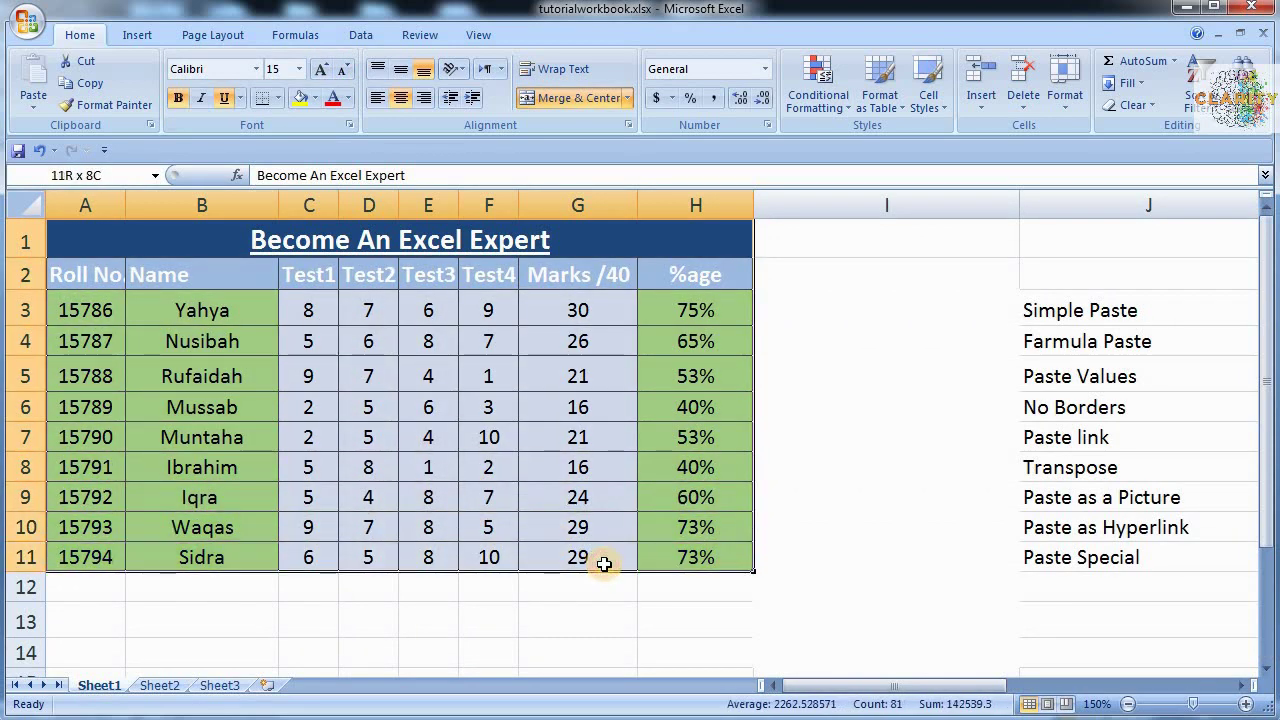
{"action": "key", "text": "ctrl+c"}
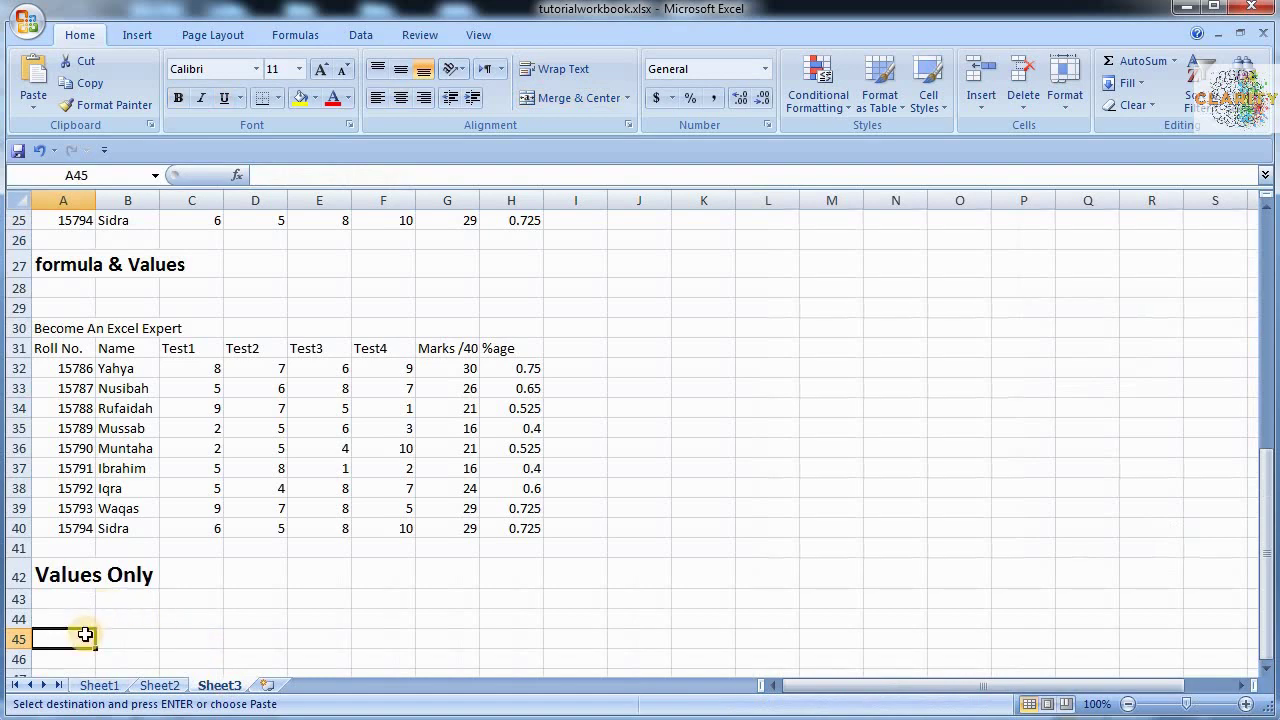
{"action": "left_click", "coordinate": [46, 108]}
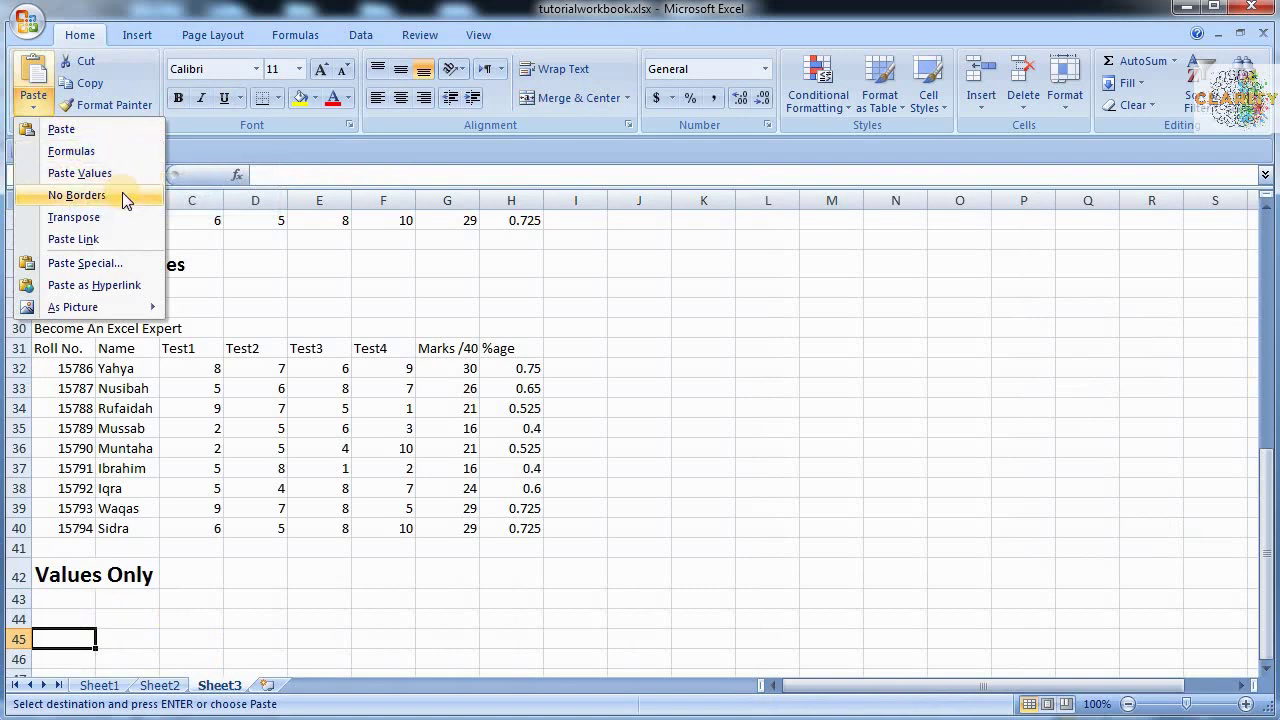
{"action": "left_click", "coordinate": [122, 194]}
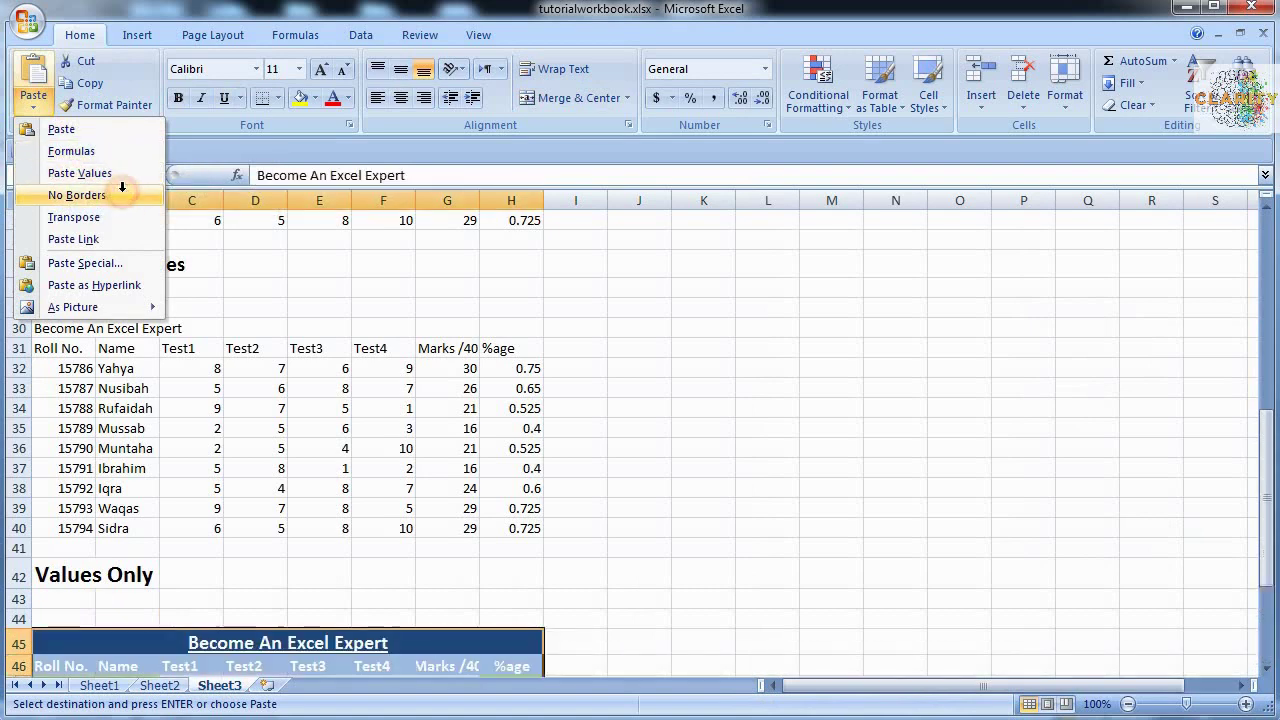
{"action": "left_click", "coordinate": [564, 559]}
{"action": "key", "text": "Down"}
{"action": "key", "text": "Down"}
{"action": "key", "text": "Down"}
Check the Test4 value and H47 percentage formula in the borderless copy.
{"action": "key", "text": "Down"}
{"action": "key", "text": "Down"}
{"action": "key", "text": "Down"}
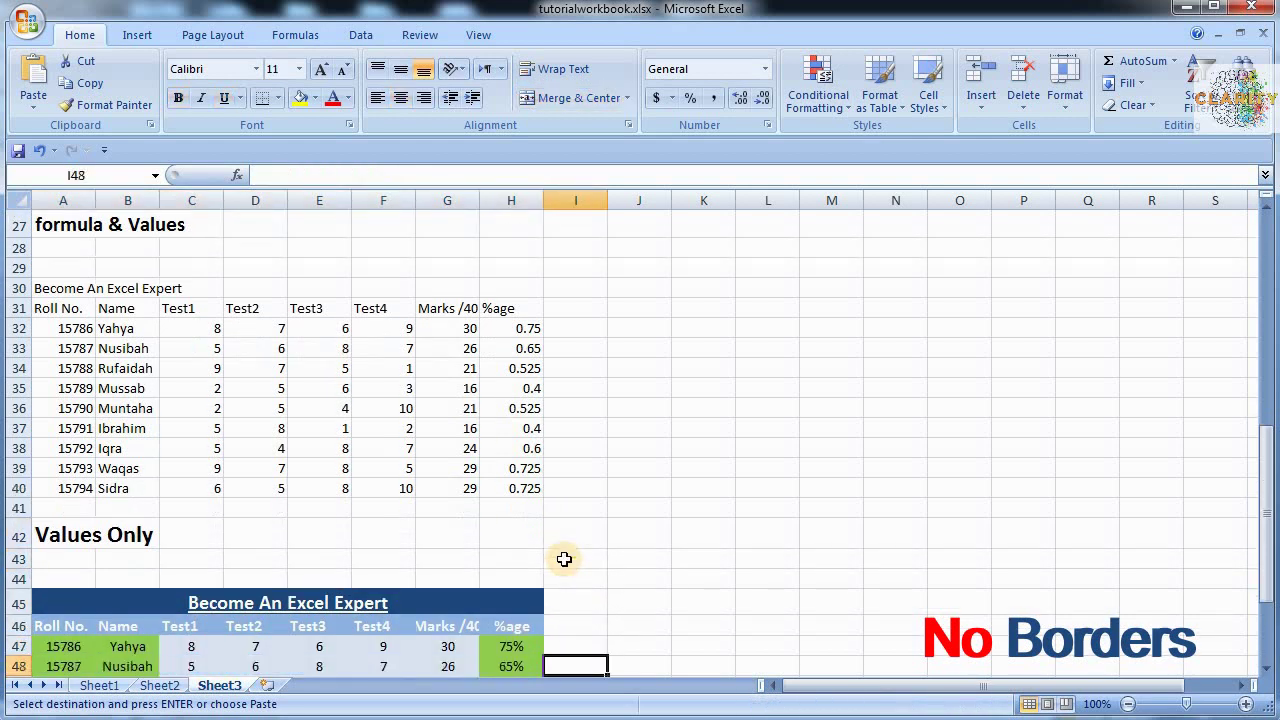
{"action": "key", "text": "Down"}
{"action": "key", "text": "Down"}
{"action": "key", "text": "Down"}
{"action": "key", "text": "Down"}
{"action": "key", "text": "Down"}
{"action": "key", "text": "Down"}
{"action": "key", "text": "Down"}
{"action": "key", "text": "Down"}
{"action": "key", "text": "Down"}
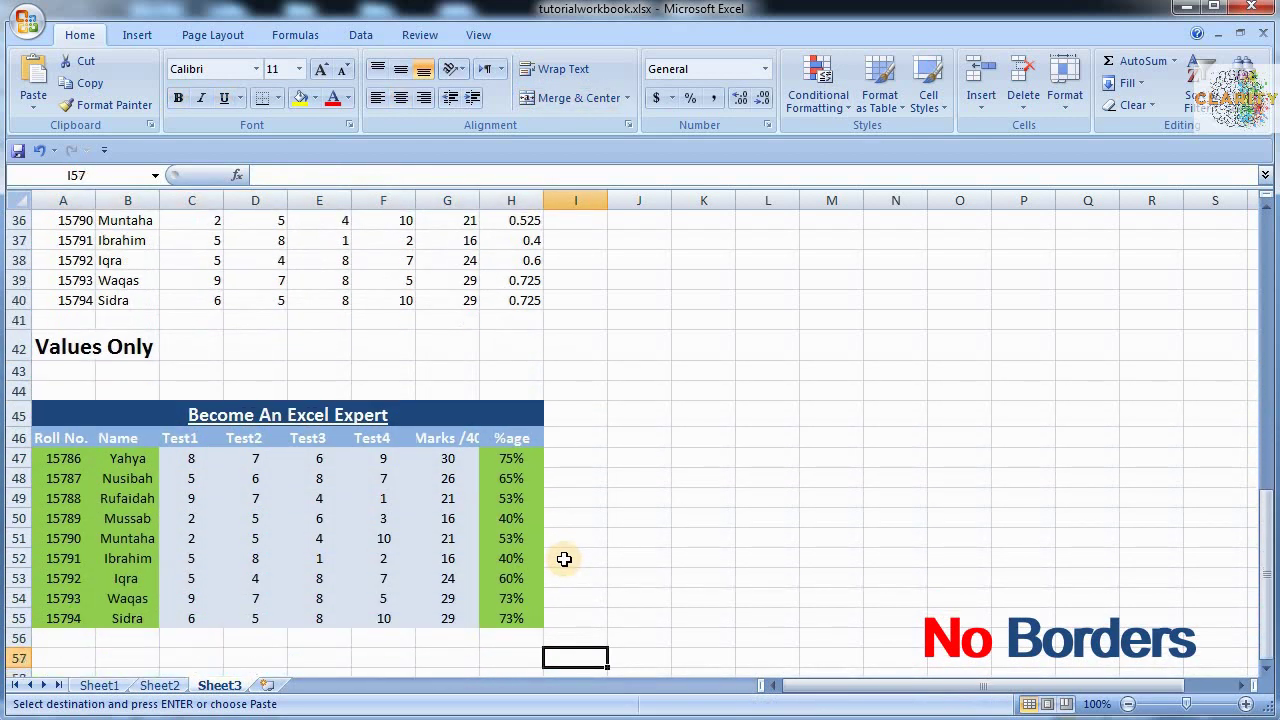
{"action": "left_click", "coordinate": [432, 460]}
{"action": "left_click", "coordinate": [356, 464]}
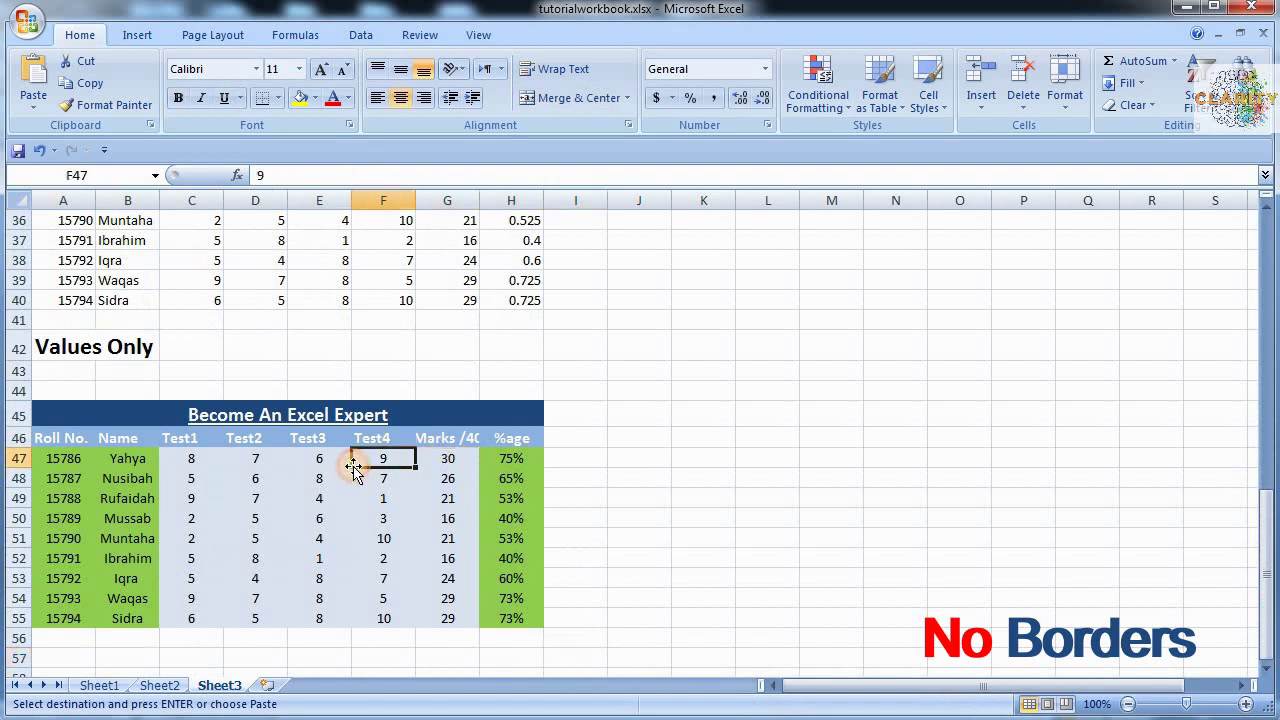
{"action": "left_click", "coordinate": [509, 461]}
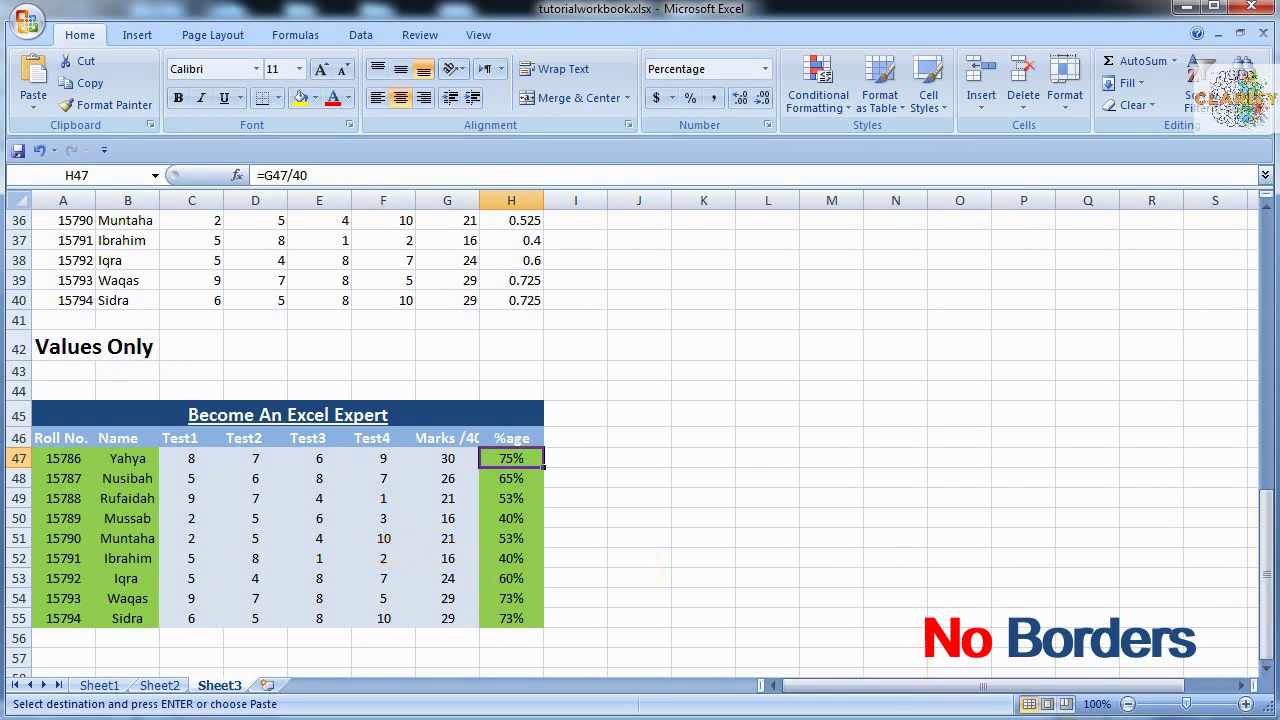
Zoom the sheet view to about 148%.
{"action": "left_click", "coordinate": [1187, 705]}
{"action": "left_click_drag", "start_coordinate": [1187, 705], "coordinate": [1196, 706]}
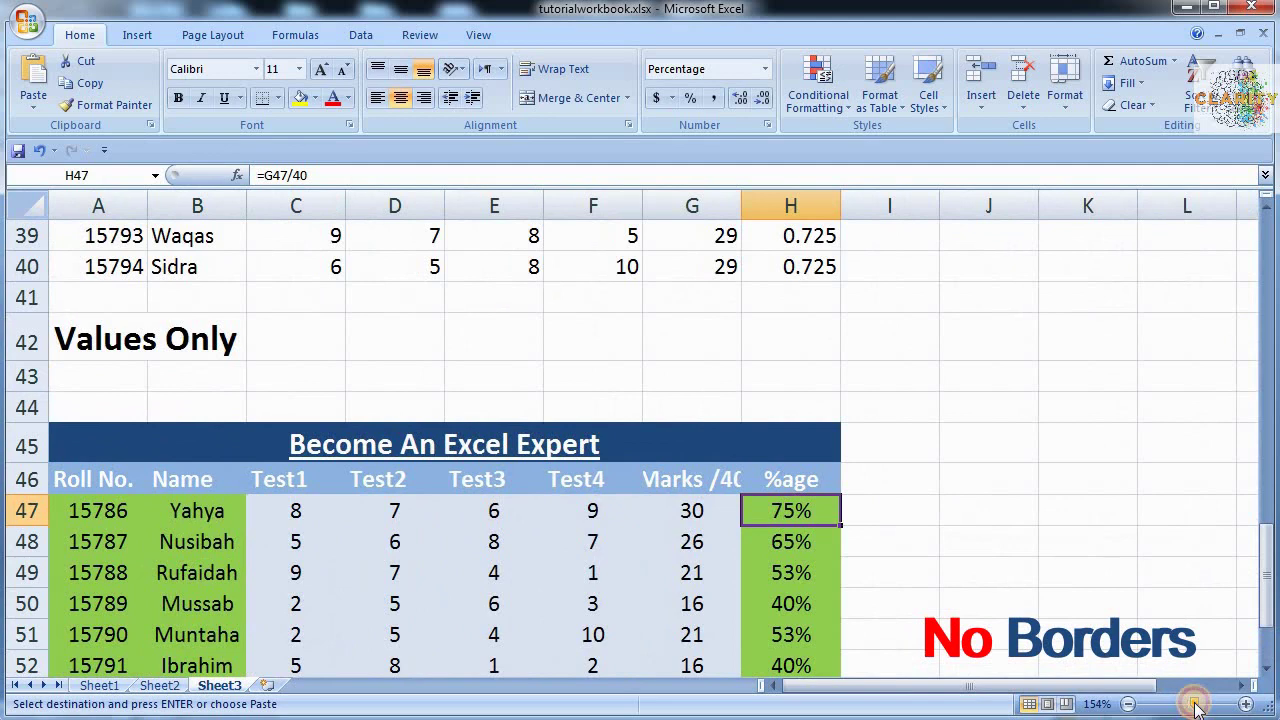
{"action": "left_click_drag", "start_coordinate": [1196, 706], "coordinate": [1195, 707]}
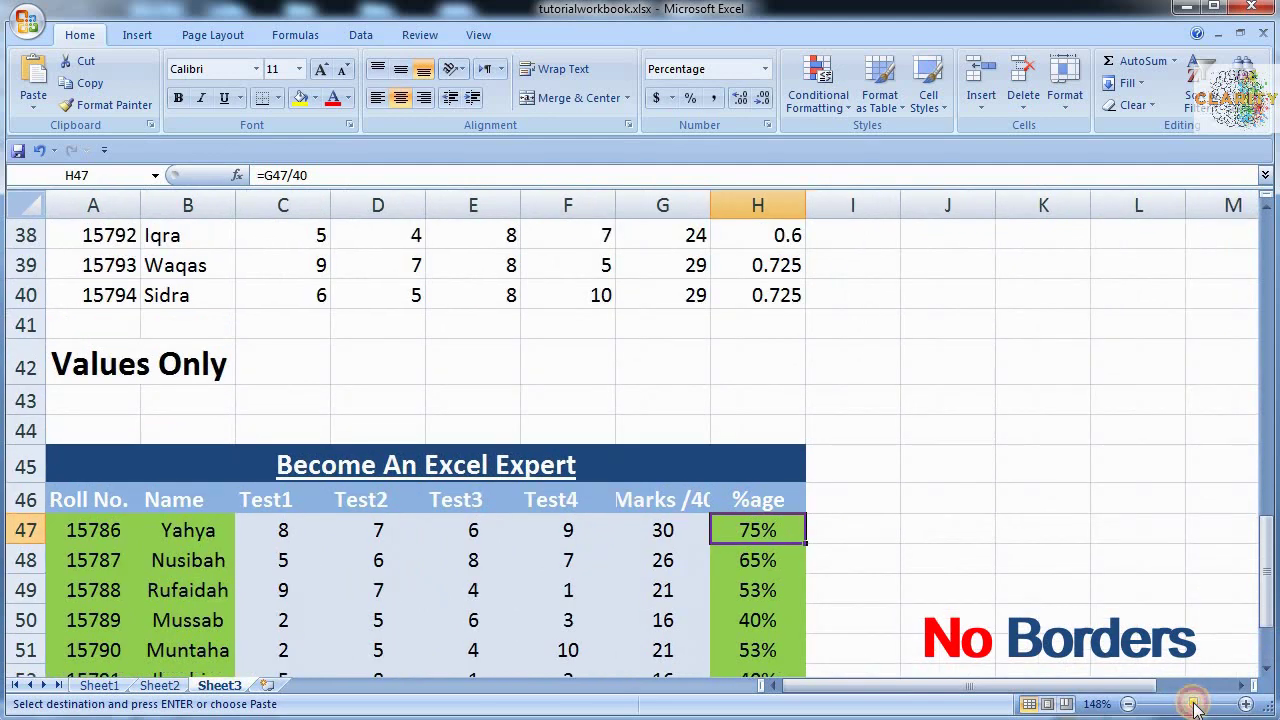
{"action": "left_click_drag", "start_coordinate": [1270, 619], "coordinate": [1268, 680]}
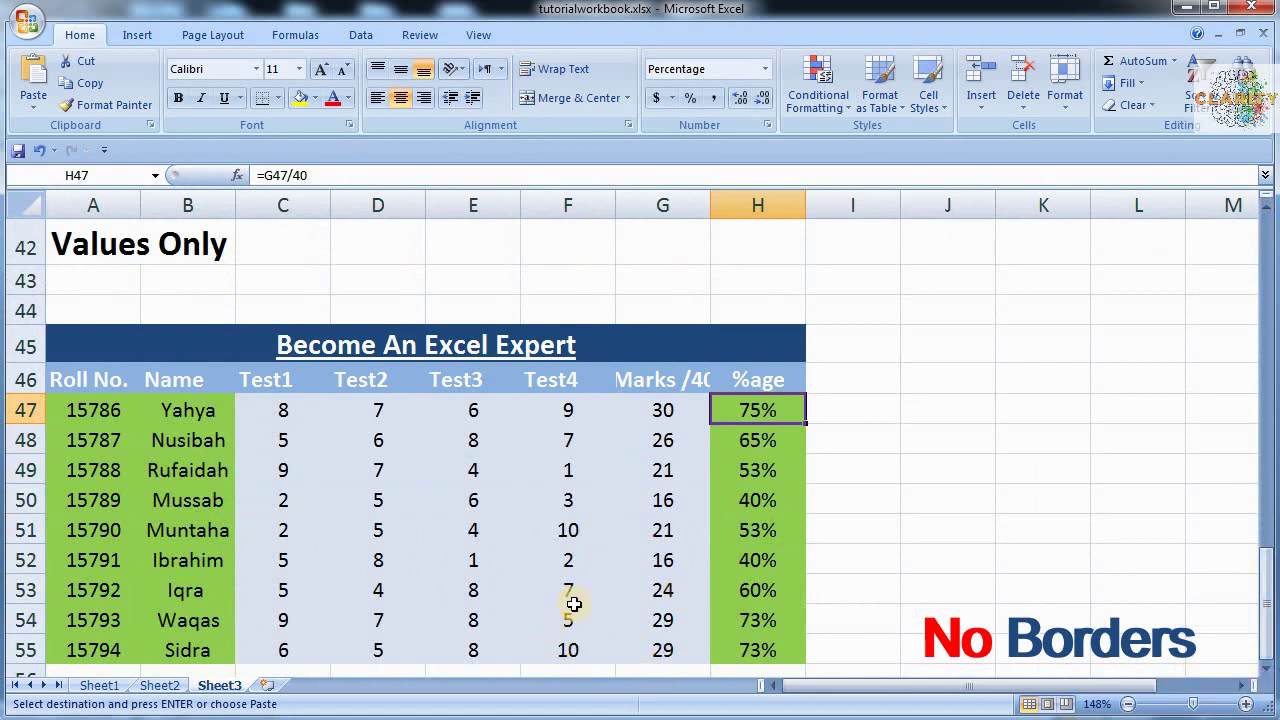
{"action": "left_click", "coordinate": [527, 610]}
Enter the label 'No Borders' in A57 below the borderless table.
{"action": "key", "text": "Down"}
{"action": "key", "text": "Down"}
{"action": "key", "text": "Down"}
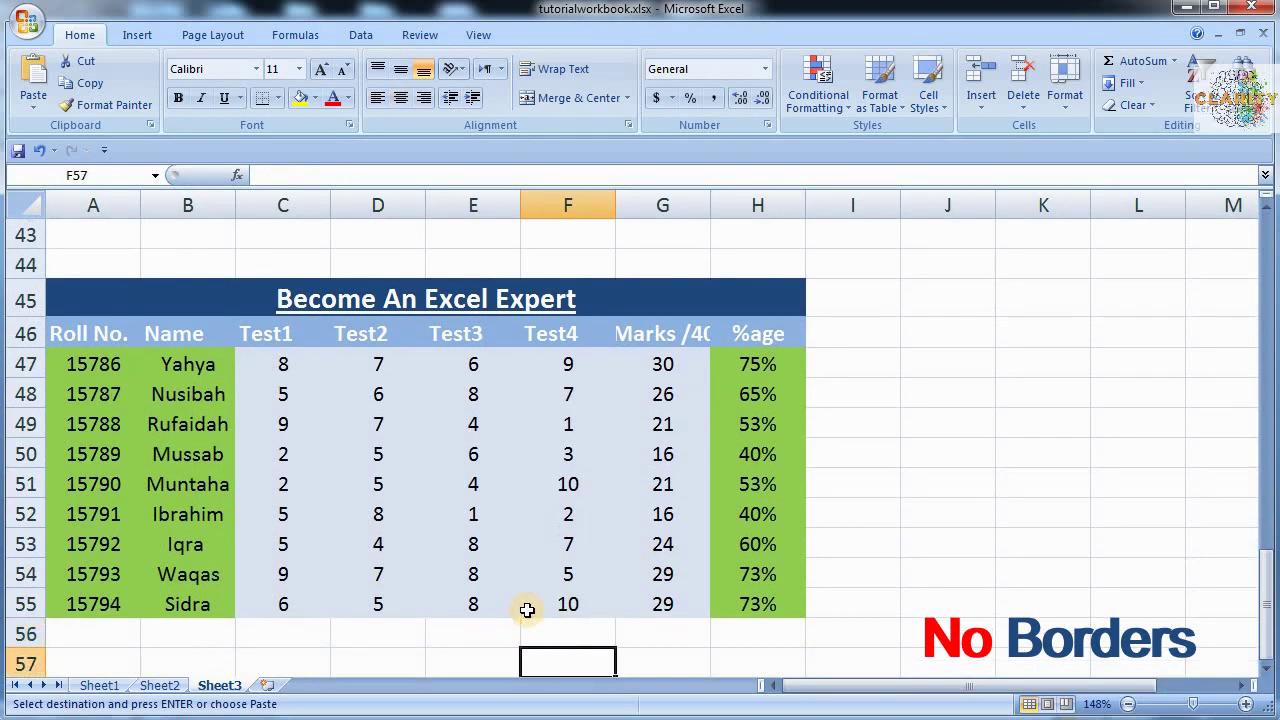
{"action": "key", "text": "Down"}
{"action": "key", "text": "Down"}
{"action": "key", "text": "Left"}
{"action": "key", "text": "Left"}
{"action": "key", "text": "Left"}
{"action": "key", "text": "Left"}
{"action": "key", "text": "Up"}
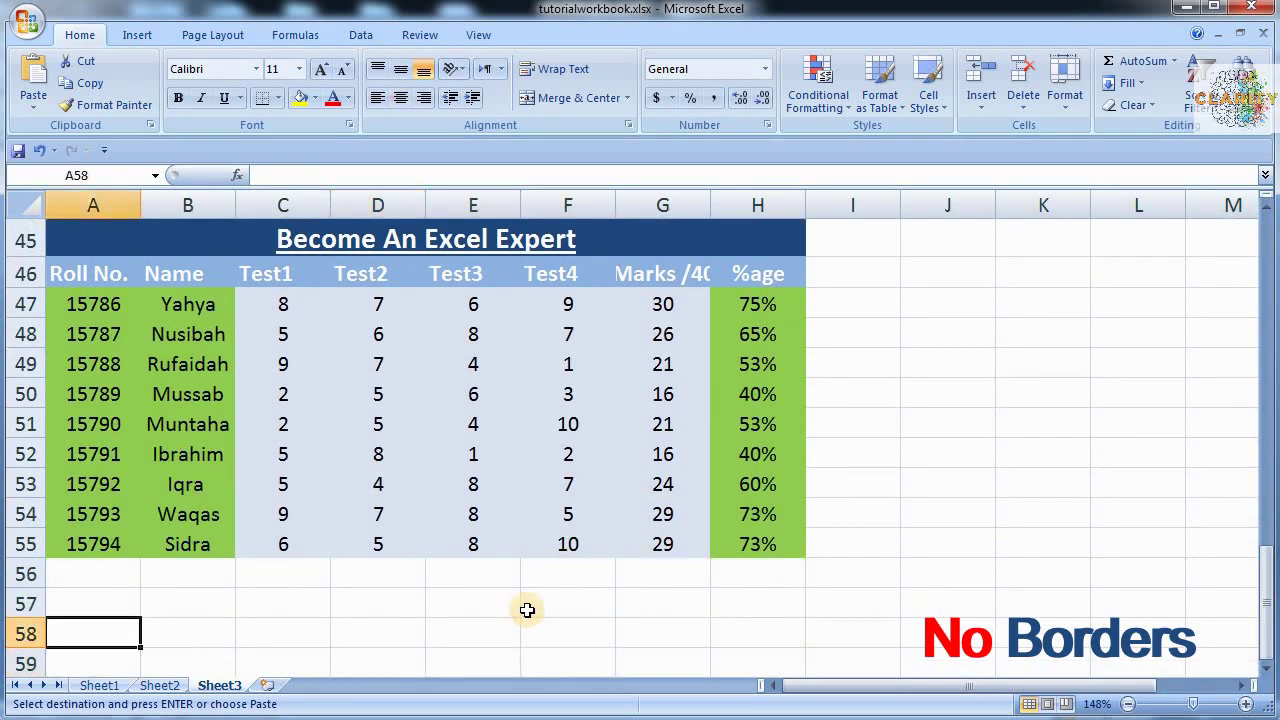
{"action": "key", "text": "Up"}
{"action": "type", "text": "No"}
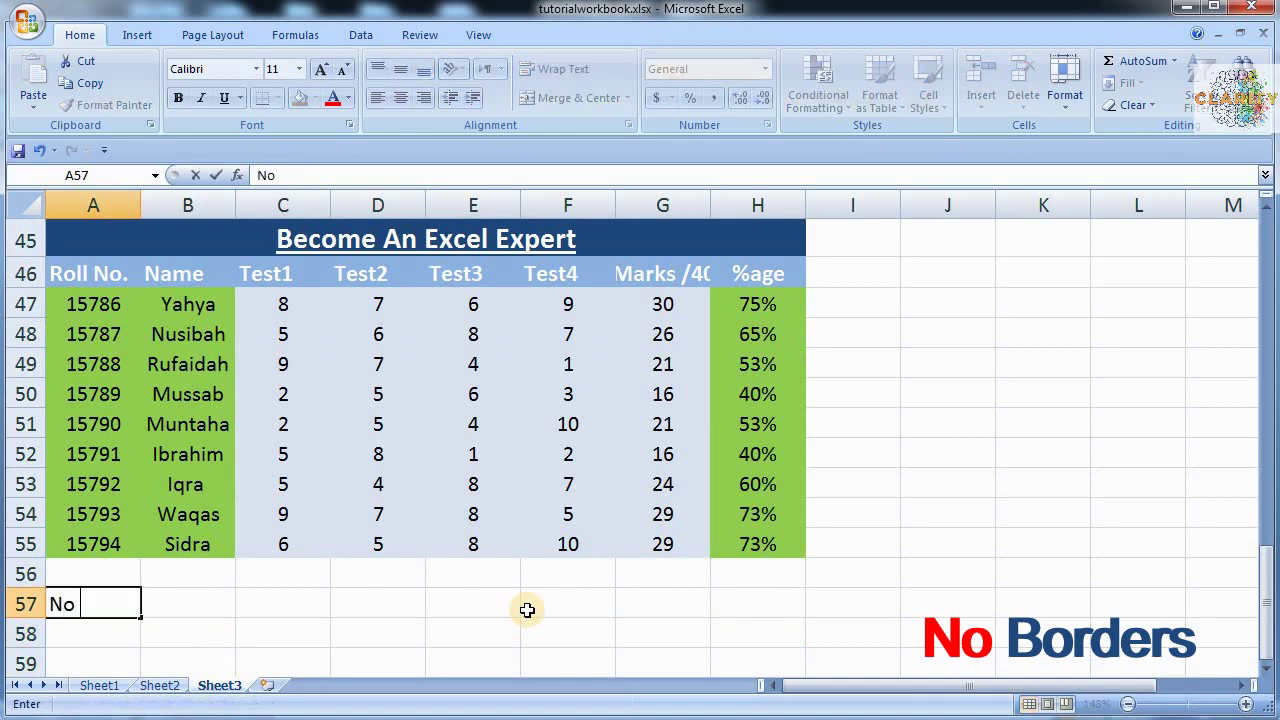
{"action": "type", "text": " Borders"}
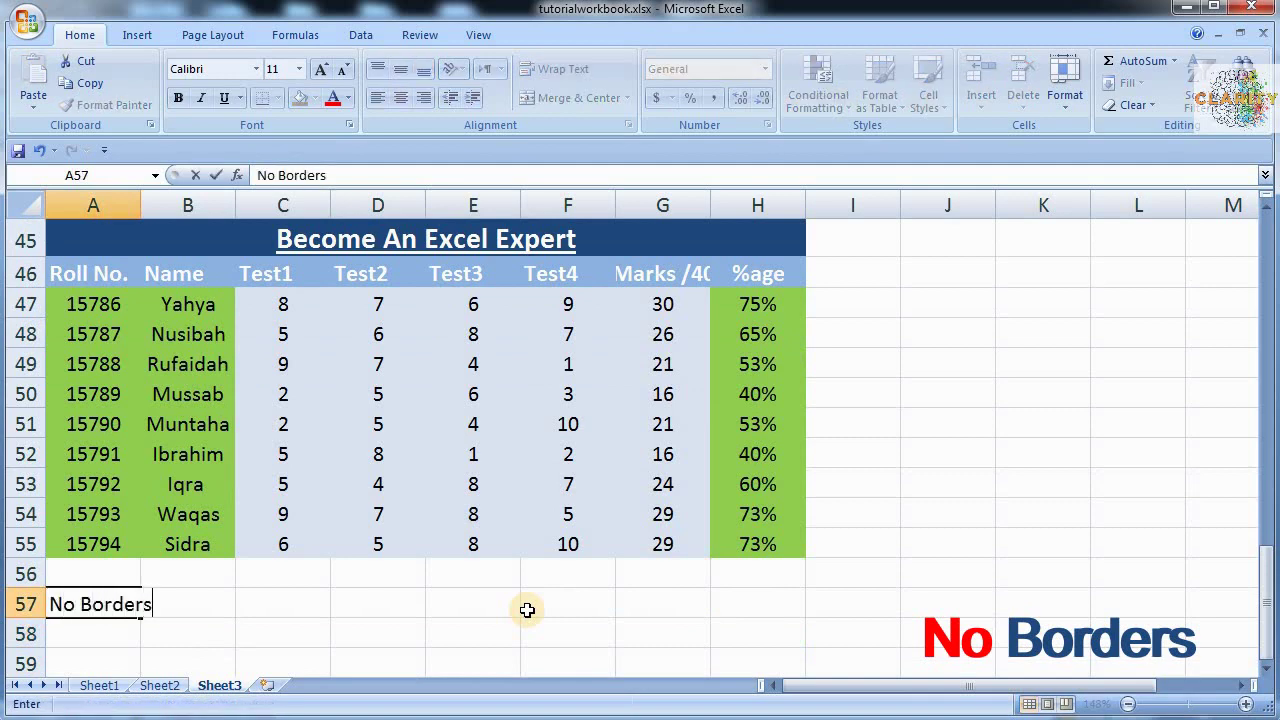
{"action": "key", "text": "Return"}
Make the label bold at 18 point, then select Sheet1's marks table A1:H11.
{"action": "key", "text": "Up"}
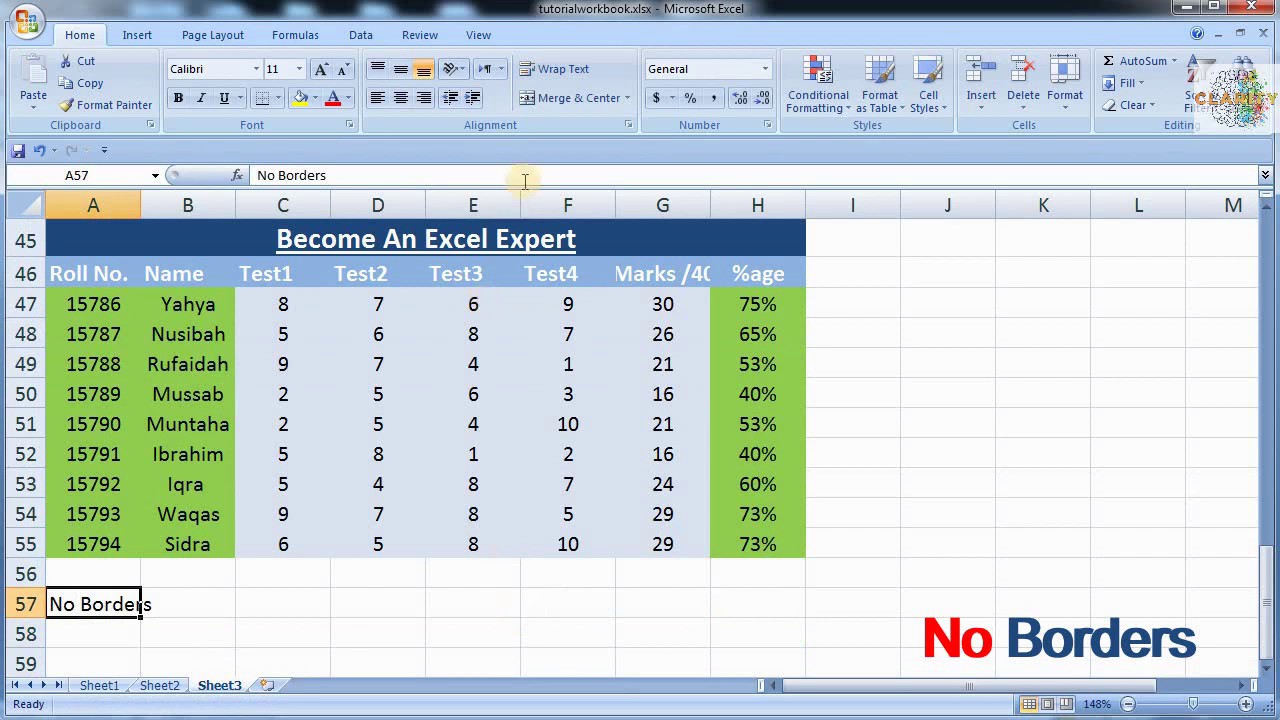
{"action": "left_click", "coordinate": [179, 100]}
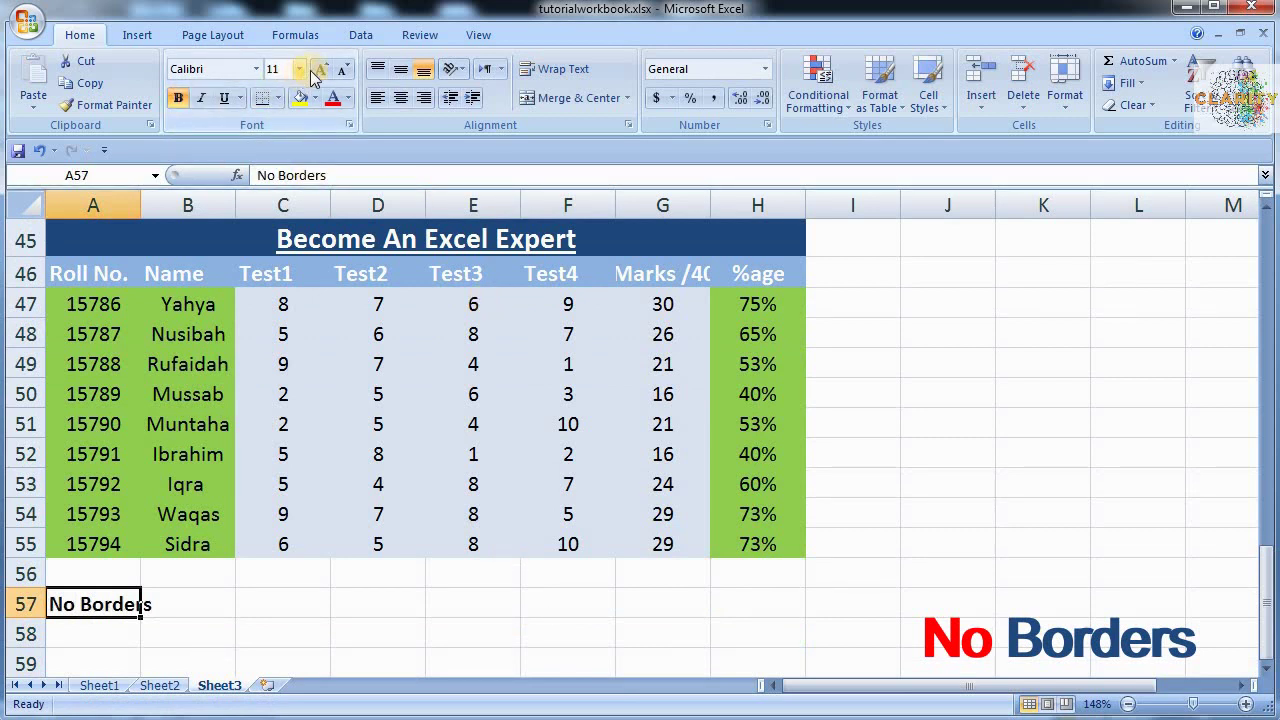
{"action": "left_click", "coordinate": [318, 71]}
{"action": "left_click", "coordinate": [318, 71]}
{"action": "left_click", "coordinate": [318, 71]}
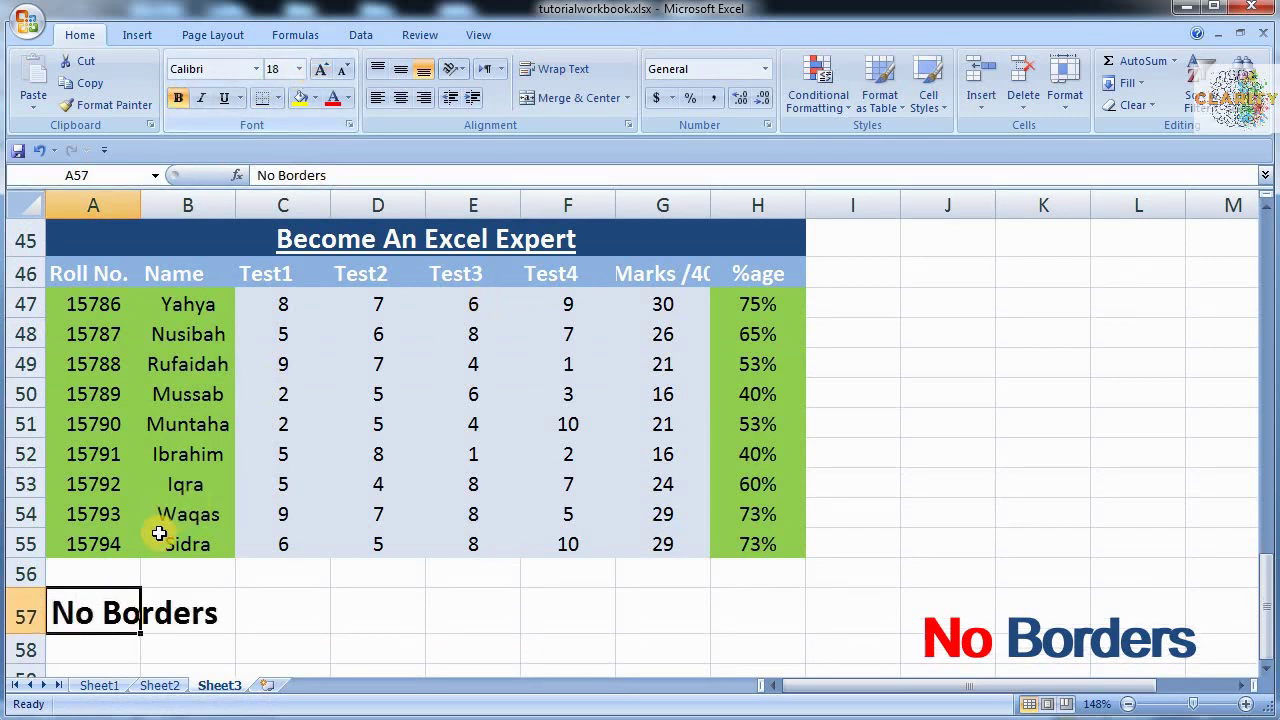
{"action": "key", "text": "Down"}
{"action": "key", "text": "Down"}
{"action": "key", "text": "Down"}
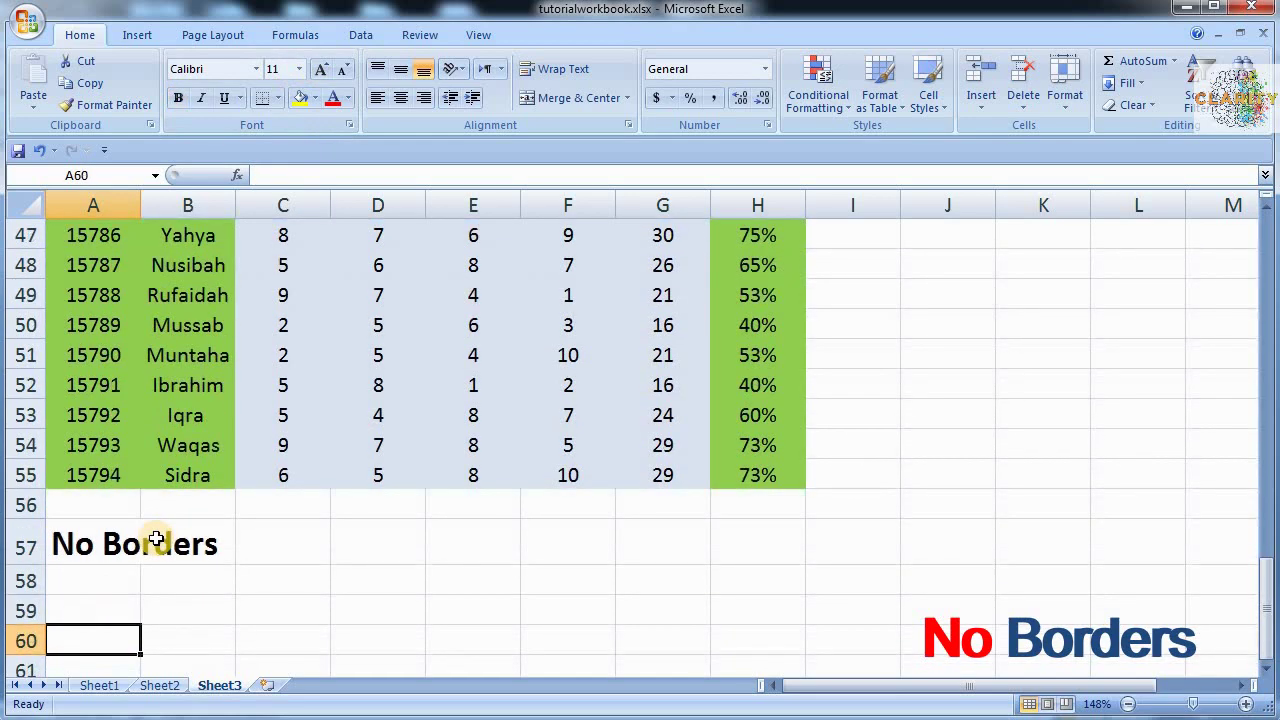
{"action": "left_click", "coordinate": [99, 686]}
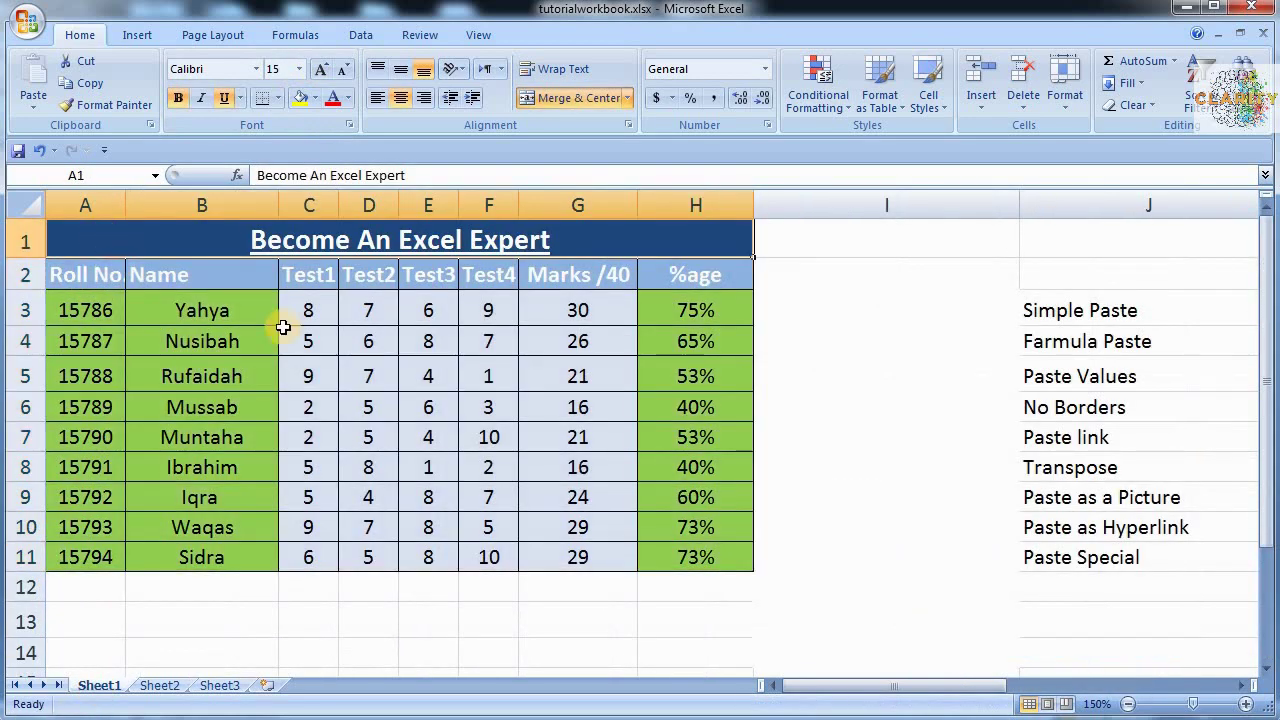
{"action": "left_click_drag", "start_coordinate": [283, 327], "coordinate": [651, 567]}
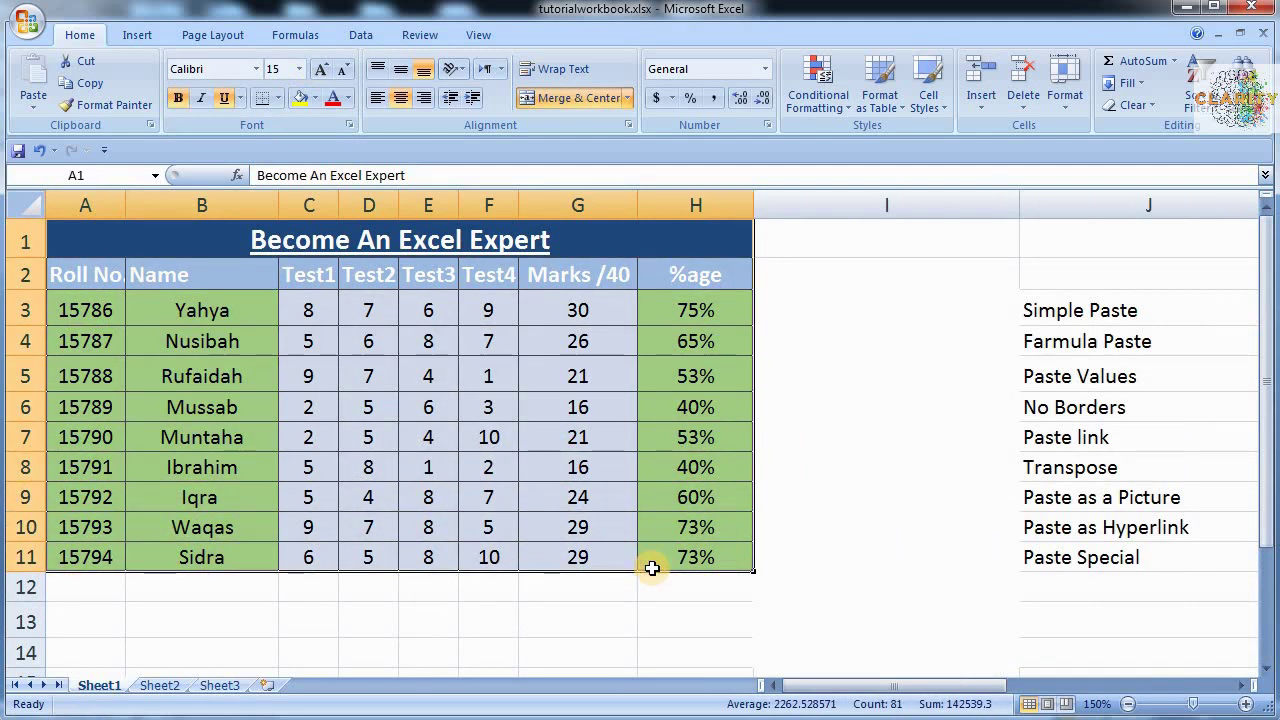
Copy the marks table and bring up Sheet3's paste options for A60.
{"action": "key", "text": "ctrl+c"}
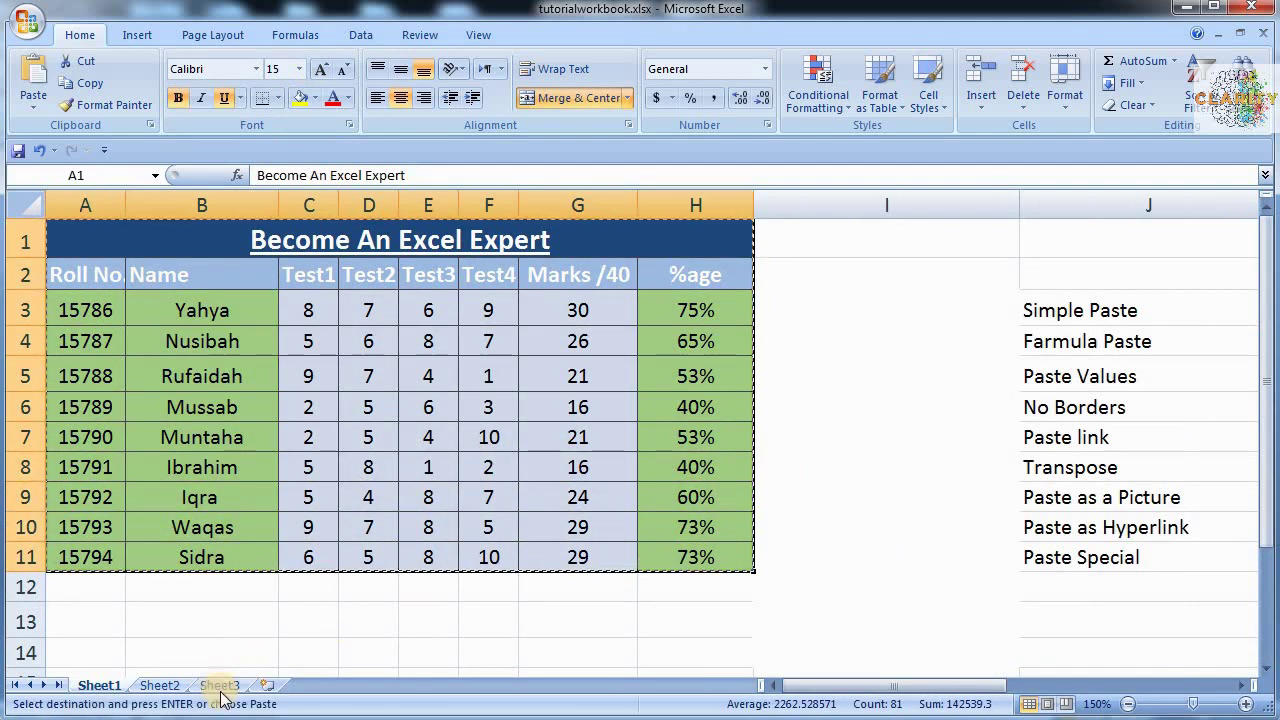
{"action": "left_click", "coordinate": [219, 686]}
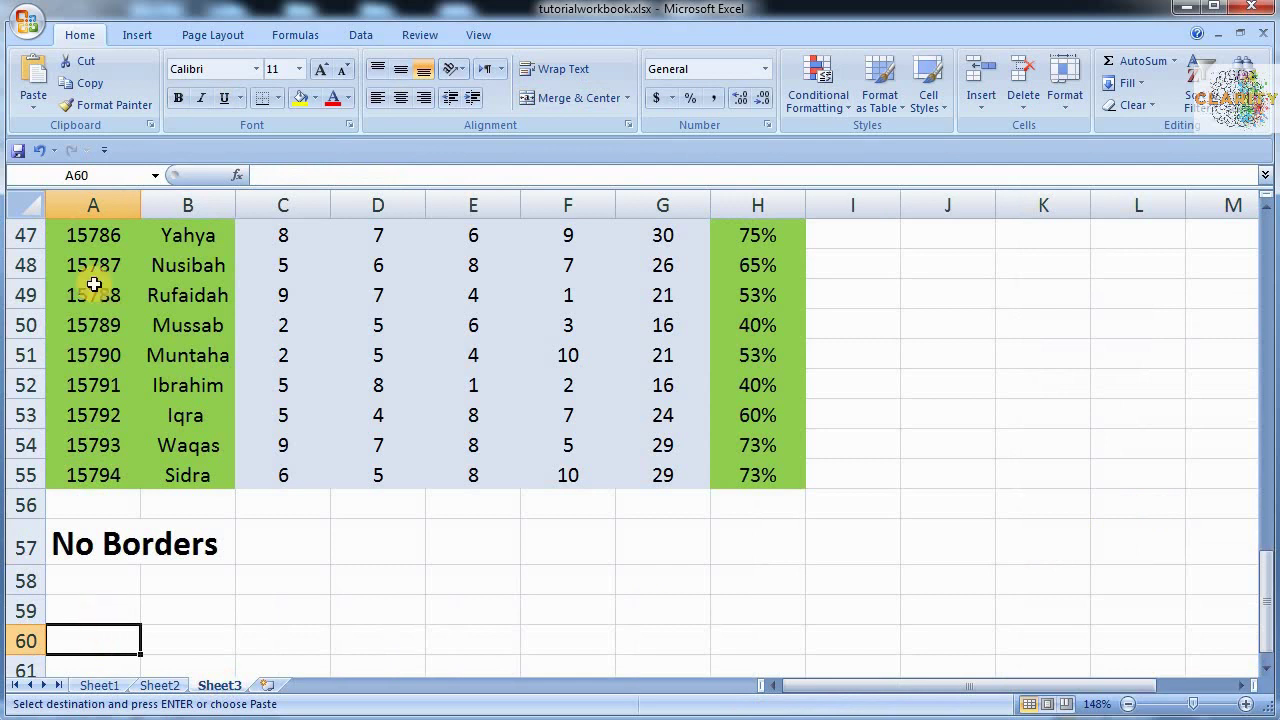
{"action": "left_click", "coordinate": [33, 105]}
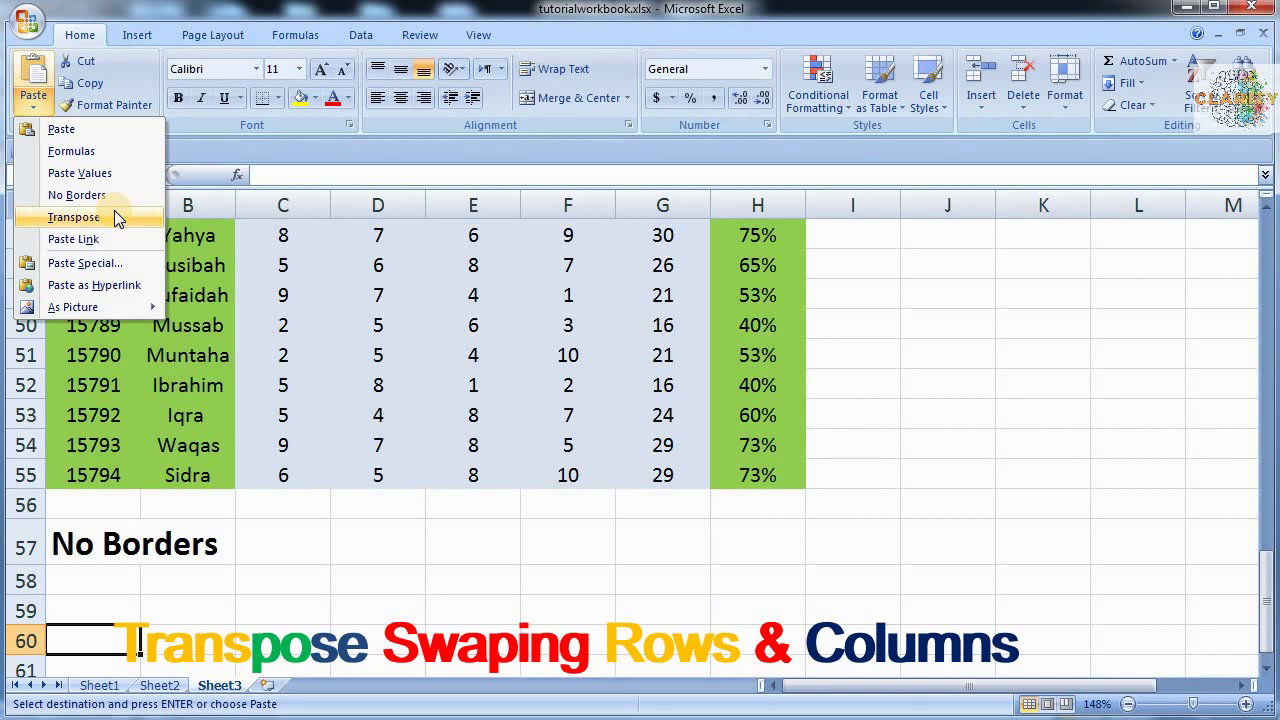
Paste the marks table transposed starting at A60.
{"action": "left_click", "coordinate": [115, 213]}
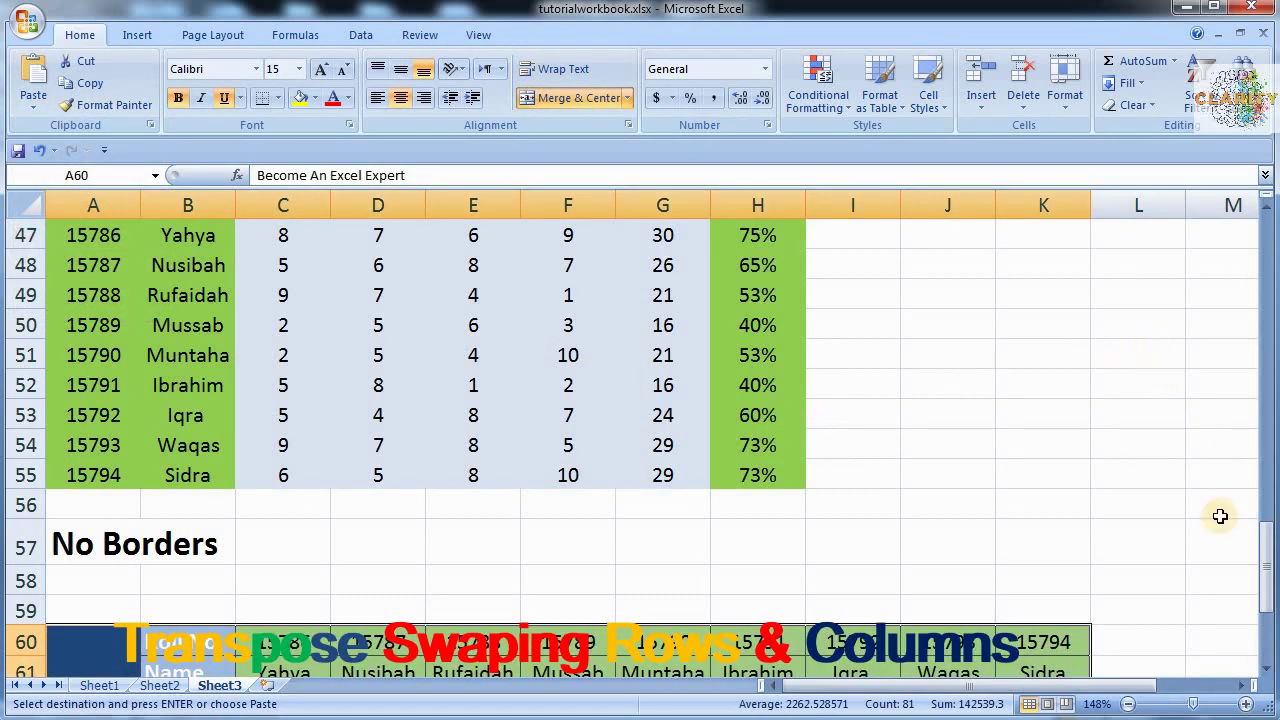
{"action": "left_click", "coordinate": [1267, 671]}
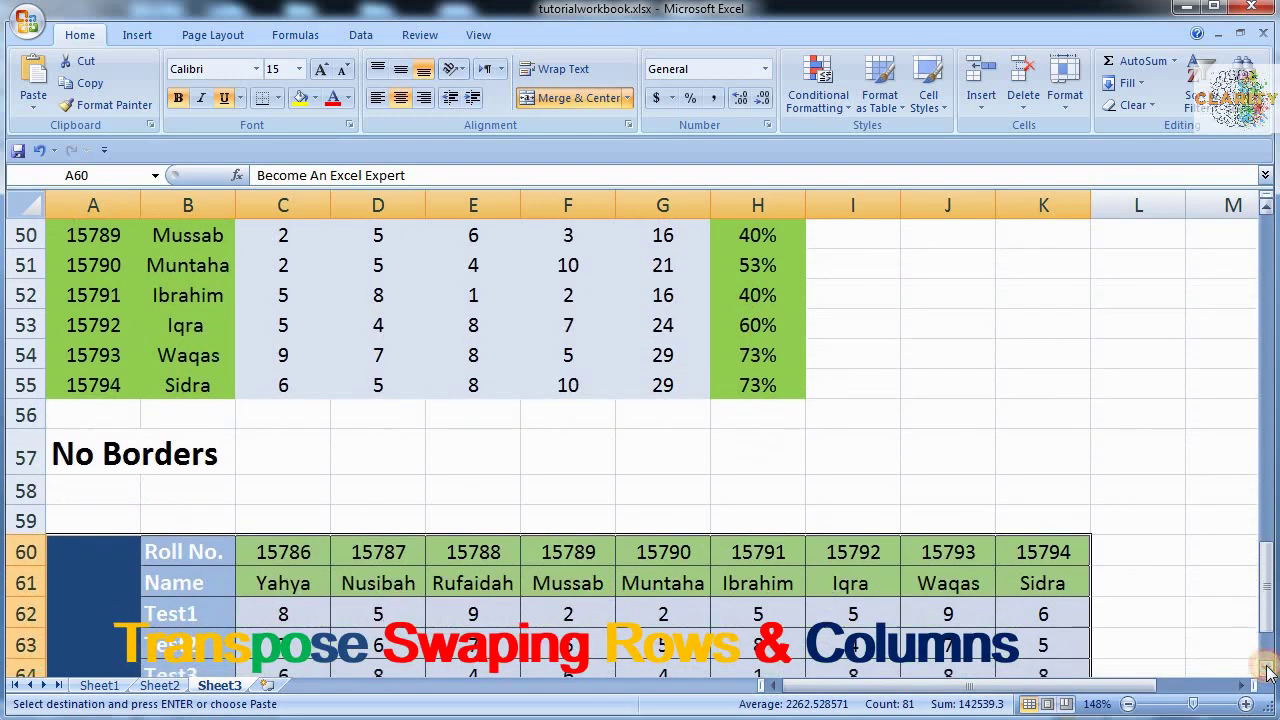
{"action": "scroll", "coordinate": [1267, 671], "scroll_direction": "down", "scroll_amount": 1}
{"action": "scroll", "coordinate": [1267, 671], "scroll_direction": "down", "scroll_amount": 1}
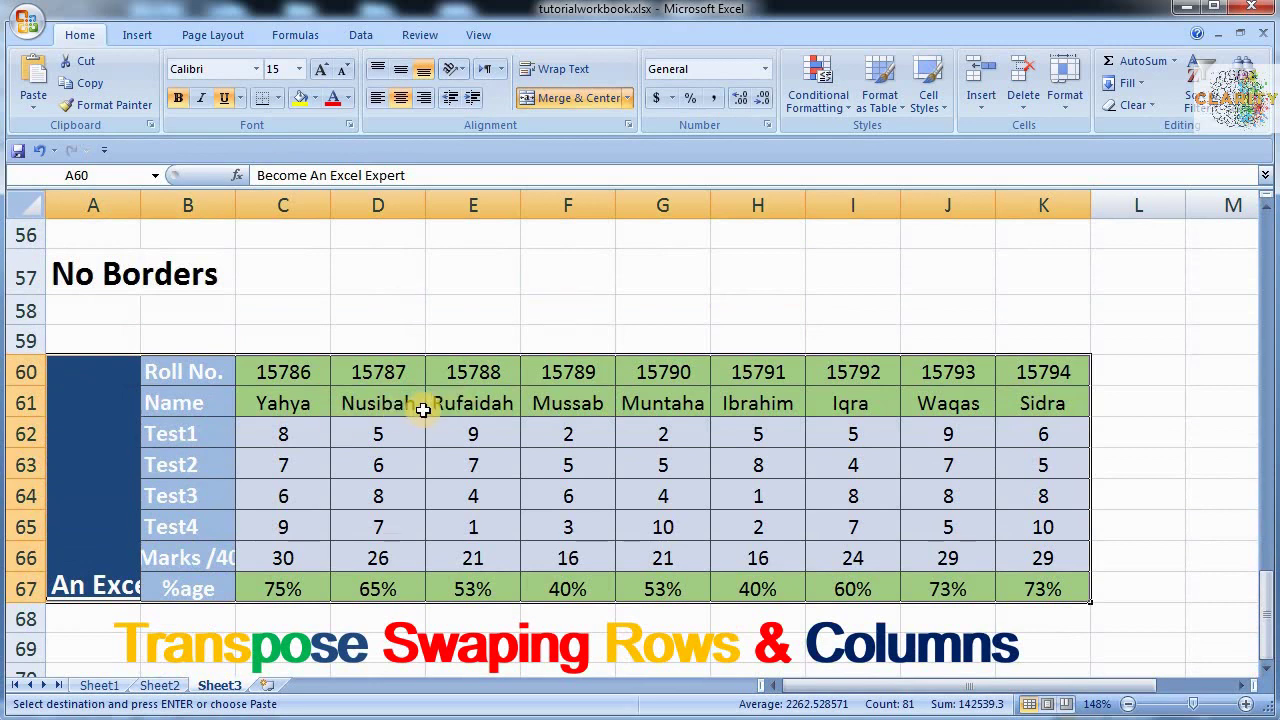
Turn the merged A60 title to vertical text and shrink it to 8 pt.
{"action": "left_click", "coordinate": [102, 586]}
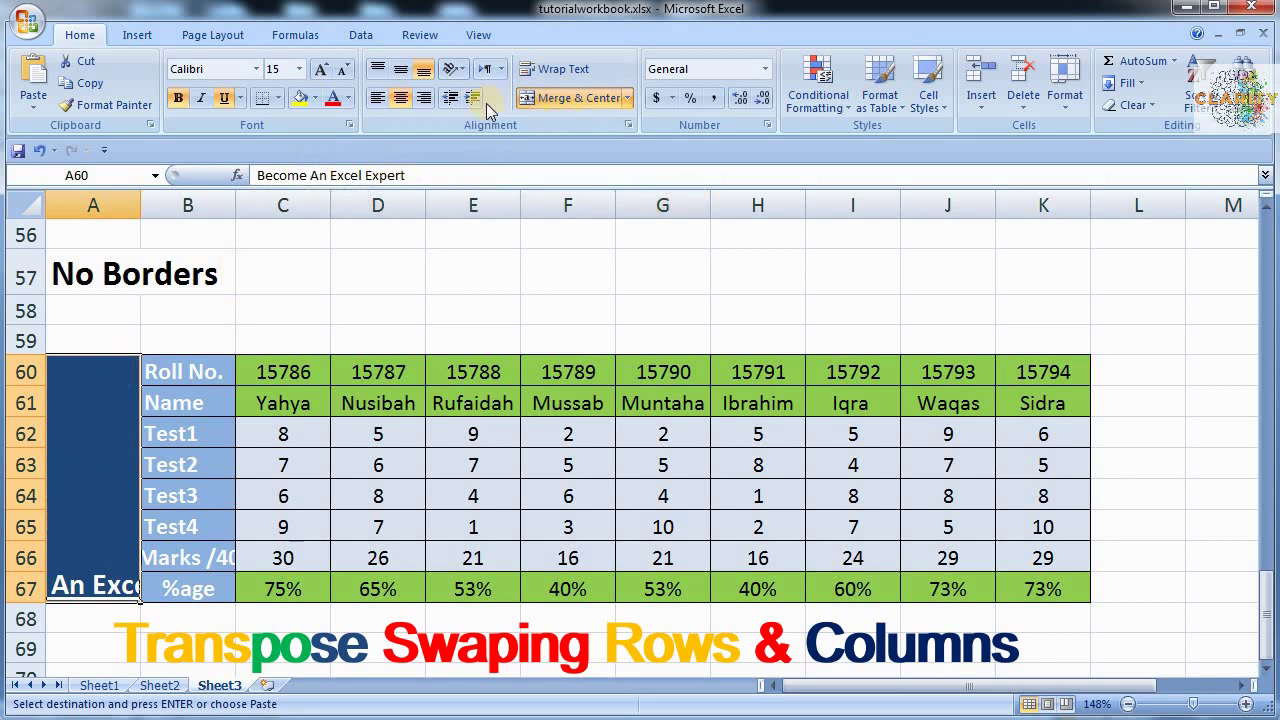
{"action": "left_click", "coordinate": [455, 70]}
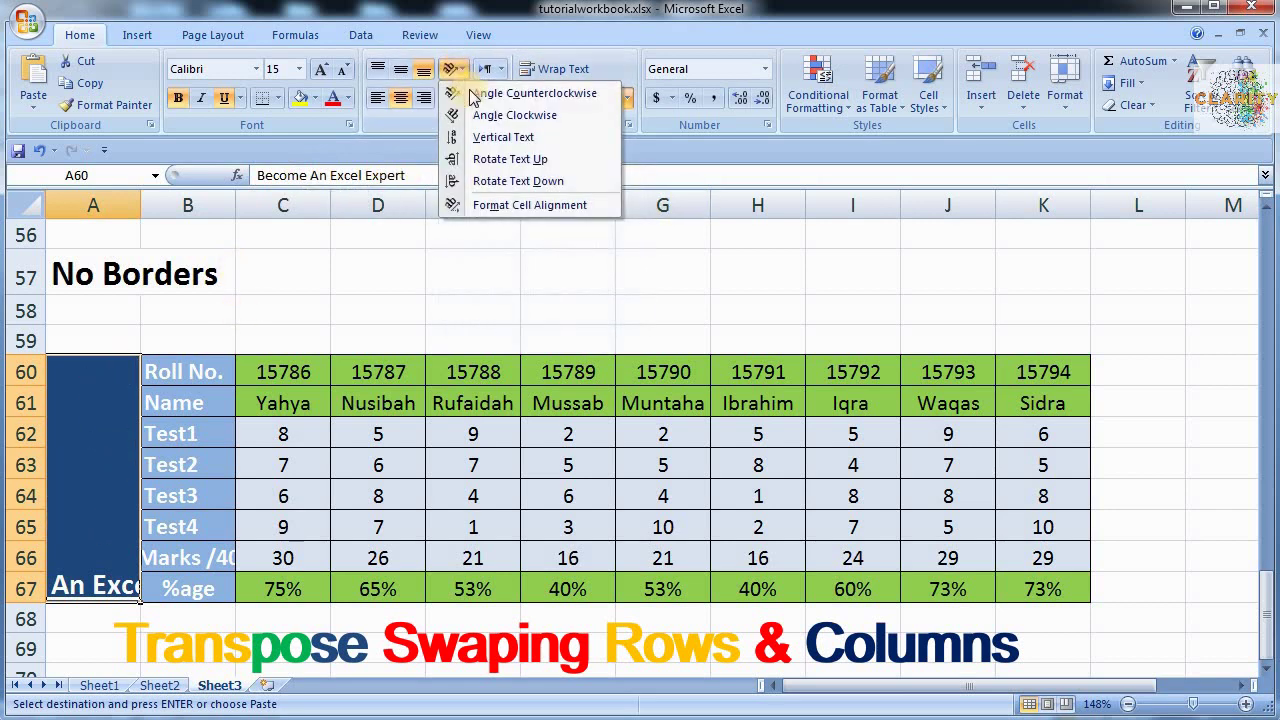
{"action": "left_click", "coordinate": [489, 140]}
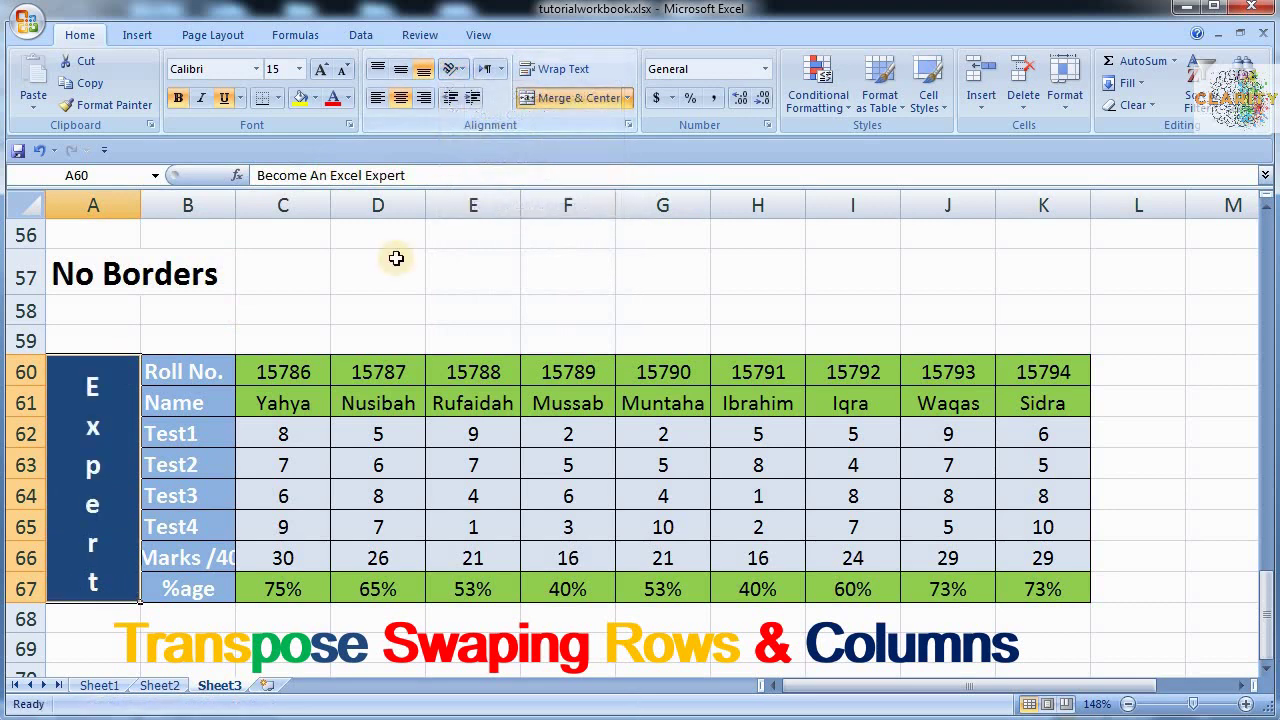
{"action": "left_click", "coordinate": [97, 428]}
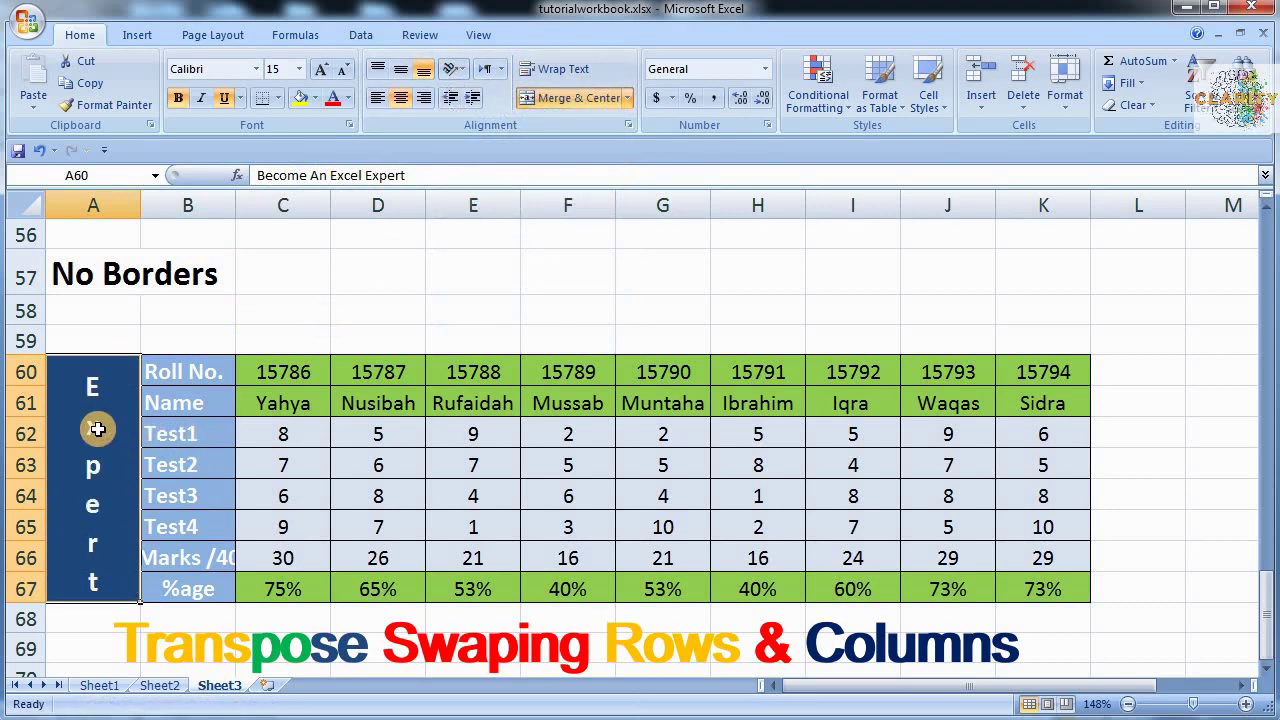
{"action": "left_click", "coordinate": [344, 72]}
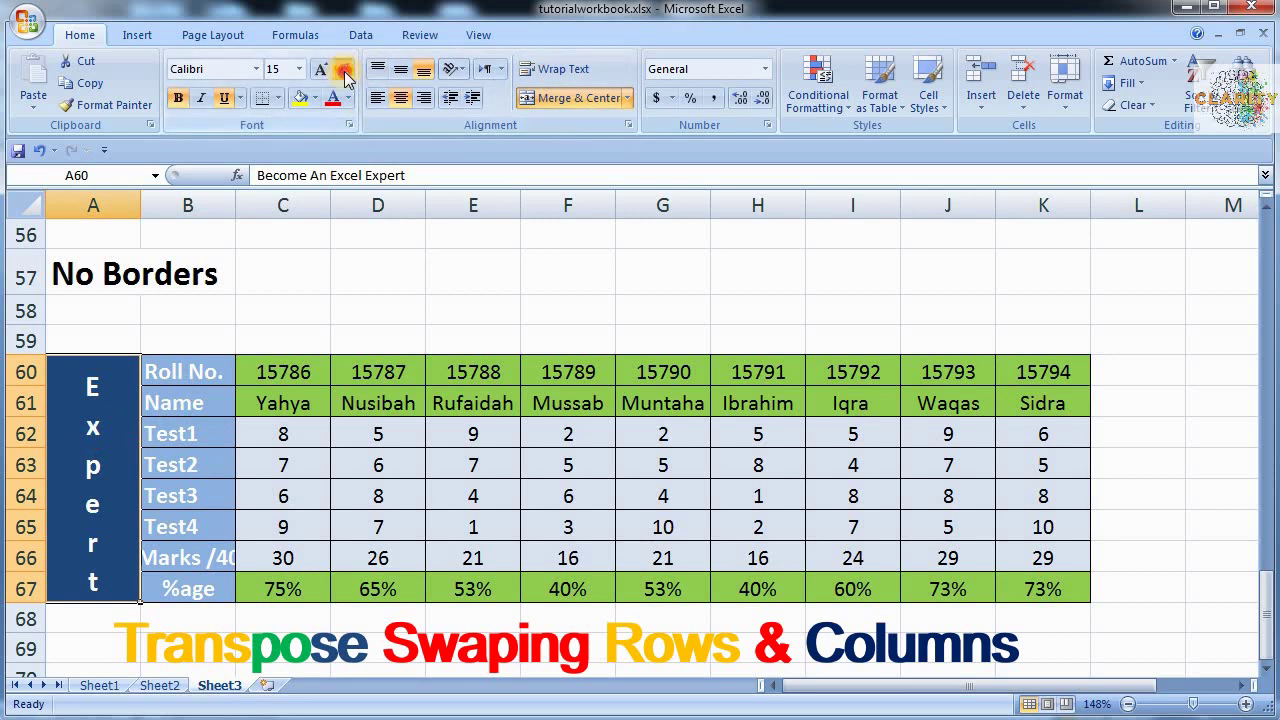
{"action": "left_click", "coordinate": [344, 72]}
{"action": "left_click", "coordinate": [344, 72]}
{"action": "left_click", "coordinate": [344, 70]}
{"action": "left_click", "coordinate": [344, 70]}
{"action": "left_click", "coordinate": [344, 70]}
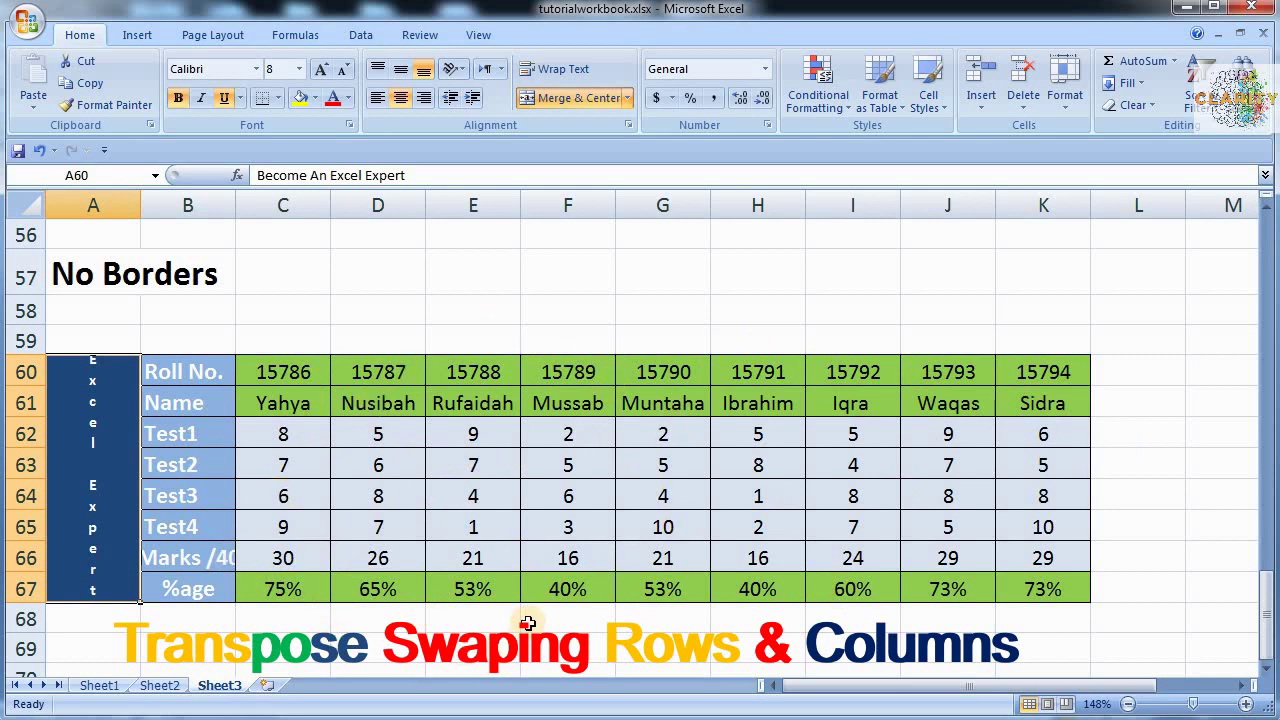
Type the label 'Transpose' into A68, correcting typos.
{"action": "left_click", "coordinate": [117, 625]}
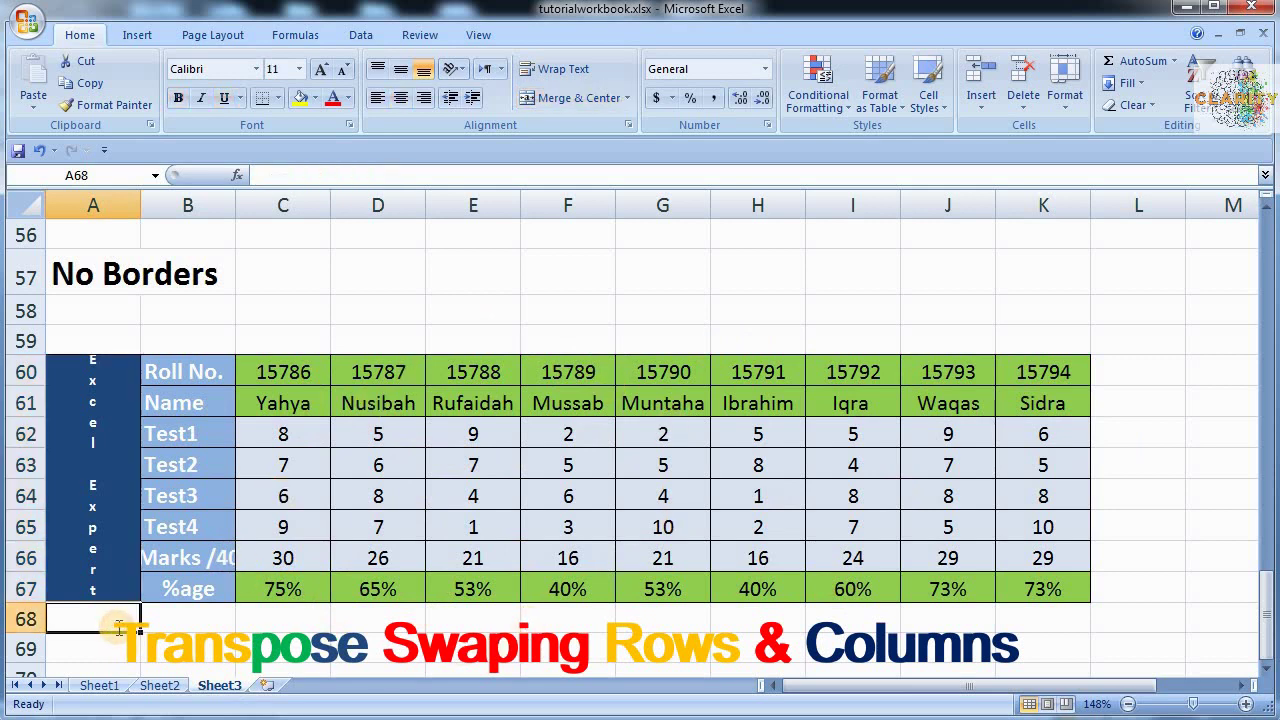
{"action": "type", "text": "TYr"}
{"action": "key", "text": "BackSpace"}
{"action": "type", "text": "a"}
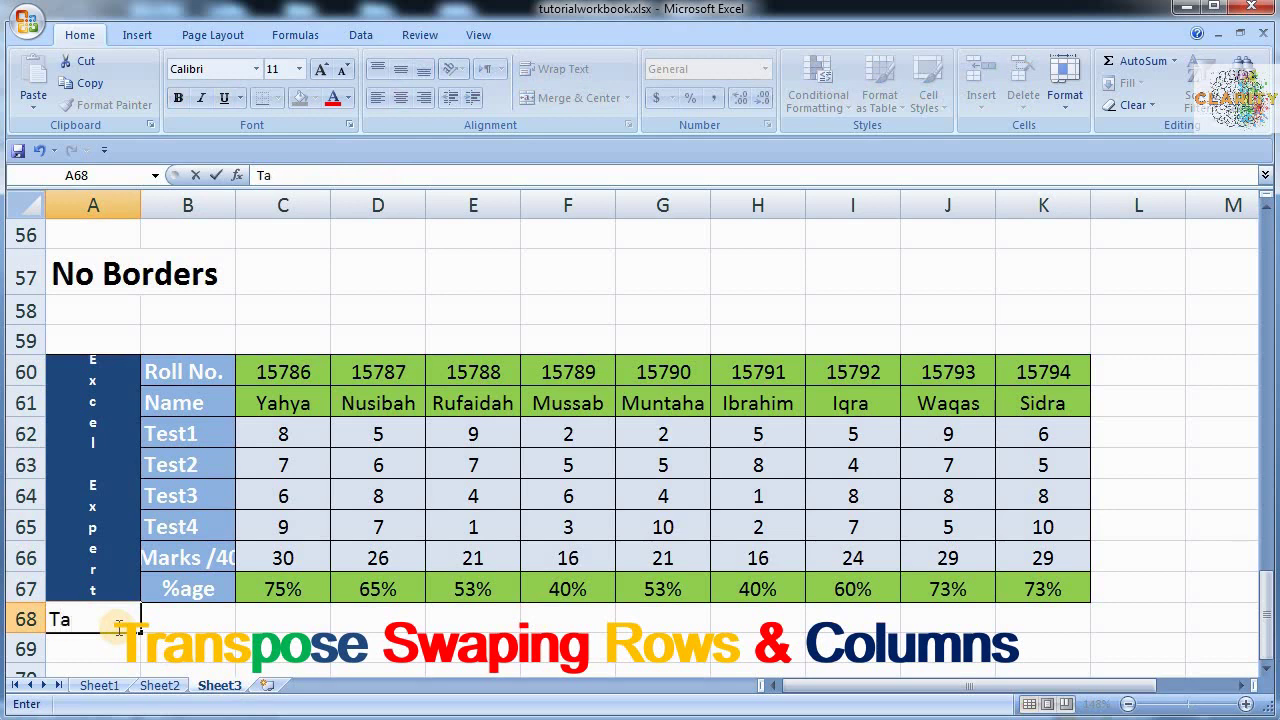
{"action": "type", "text": "ans[p"}
{"action": "key", "text": "BackSpace"}
{"action": "key", "text": "BackSpace"}
{"action": "type", "text": "pos"}
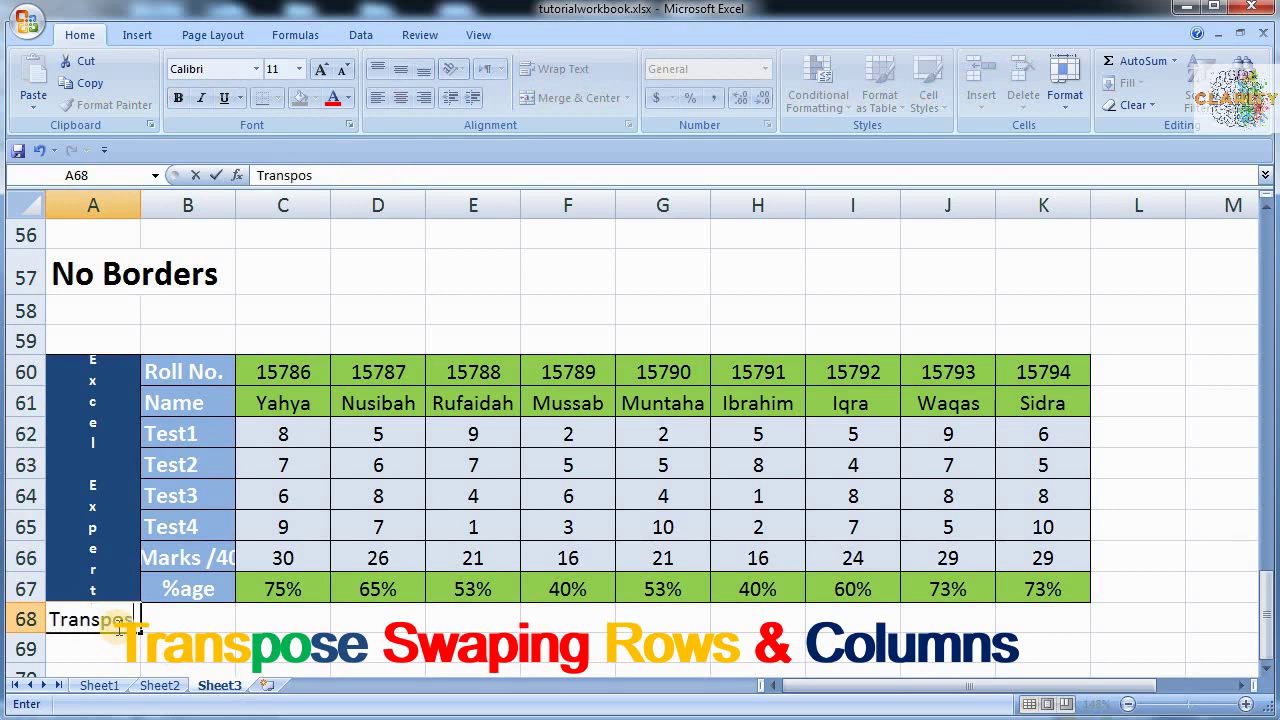
{"action": "type", "text": "e"}
{"action": "key", "text": "Return"}
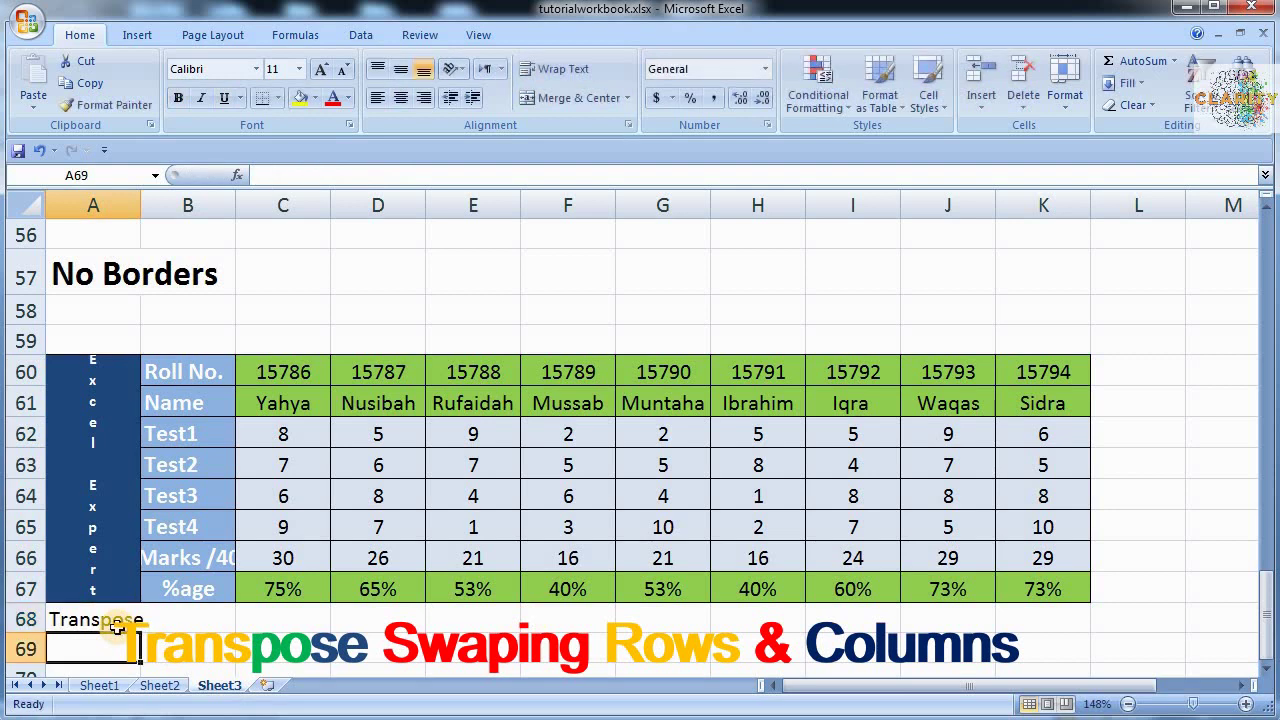
{"action": "key", "text": "Up"}
{"action": "key", "text": "Right"}
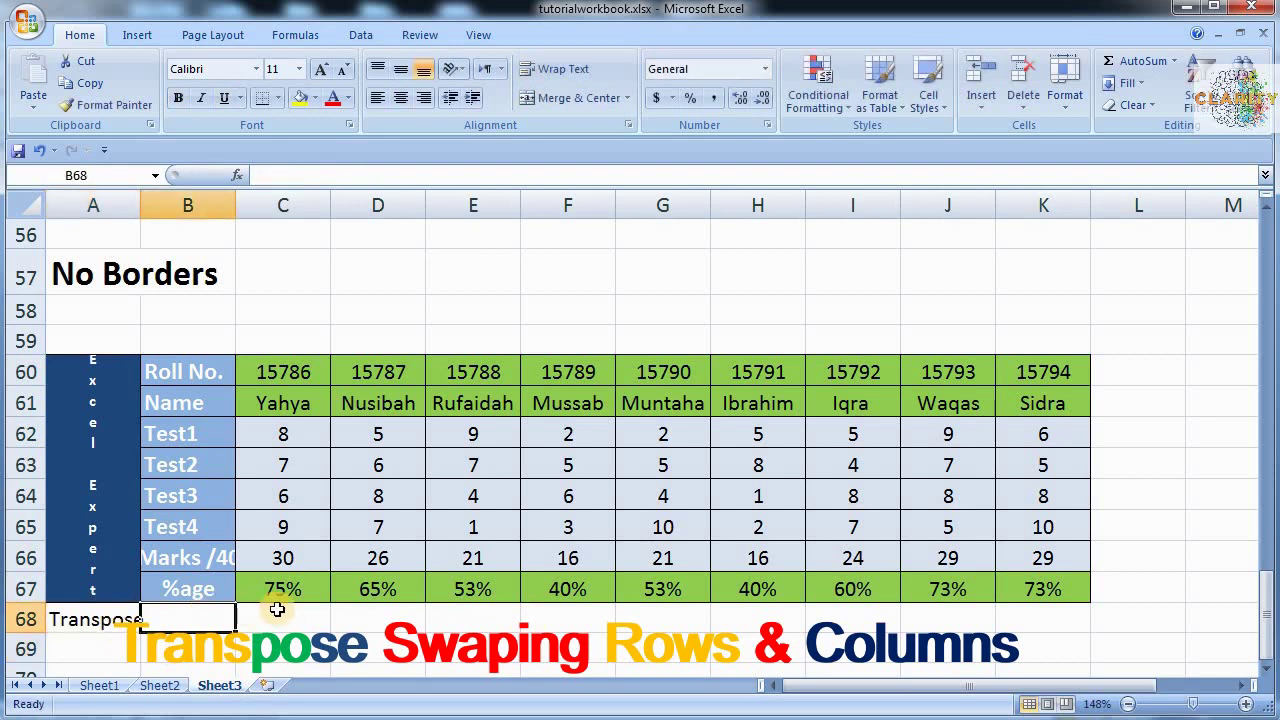
{"action": "left_click", "coordinate": [276, 619]}
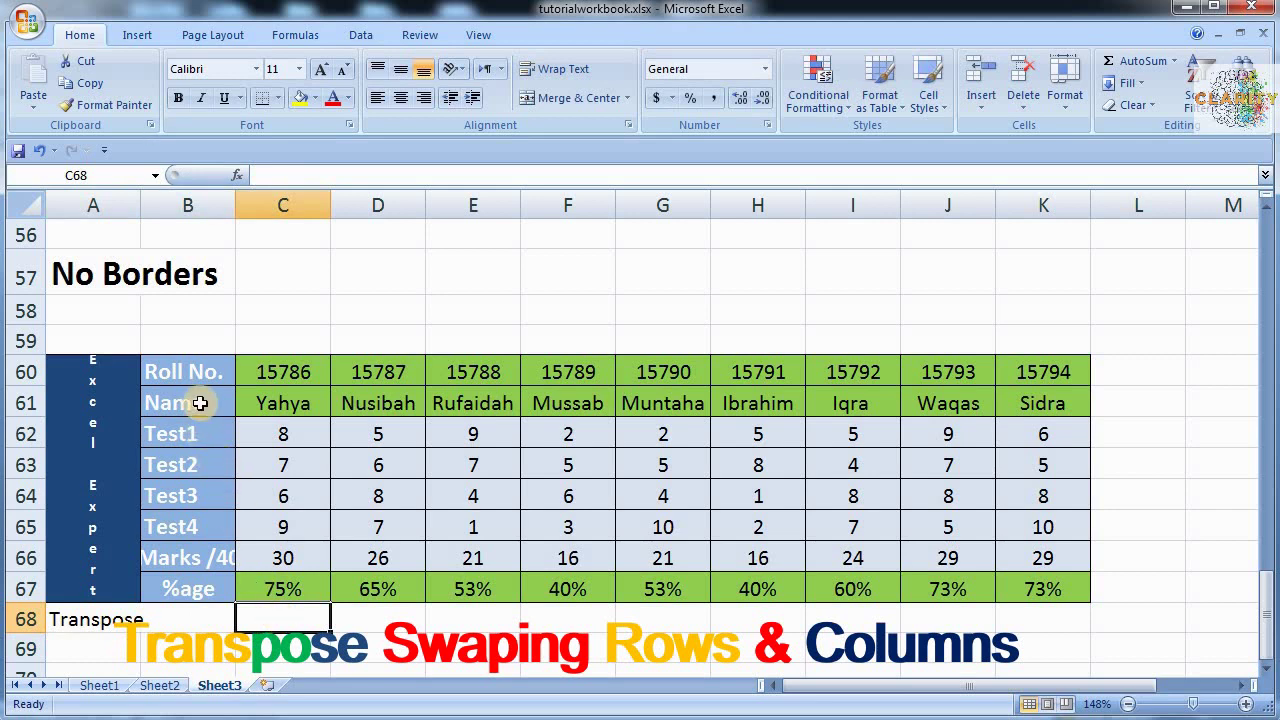
Select the transposed table's header labels in B60:B67.
{"action": "left_click", "coordinate": [186, 372]}
{"action": "left_click_drag", "start_coordinate": [186, 372], "coordinate": [282, 589]}
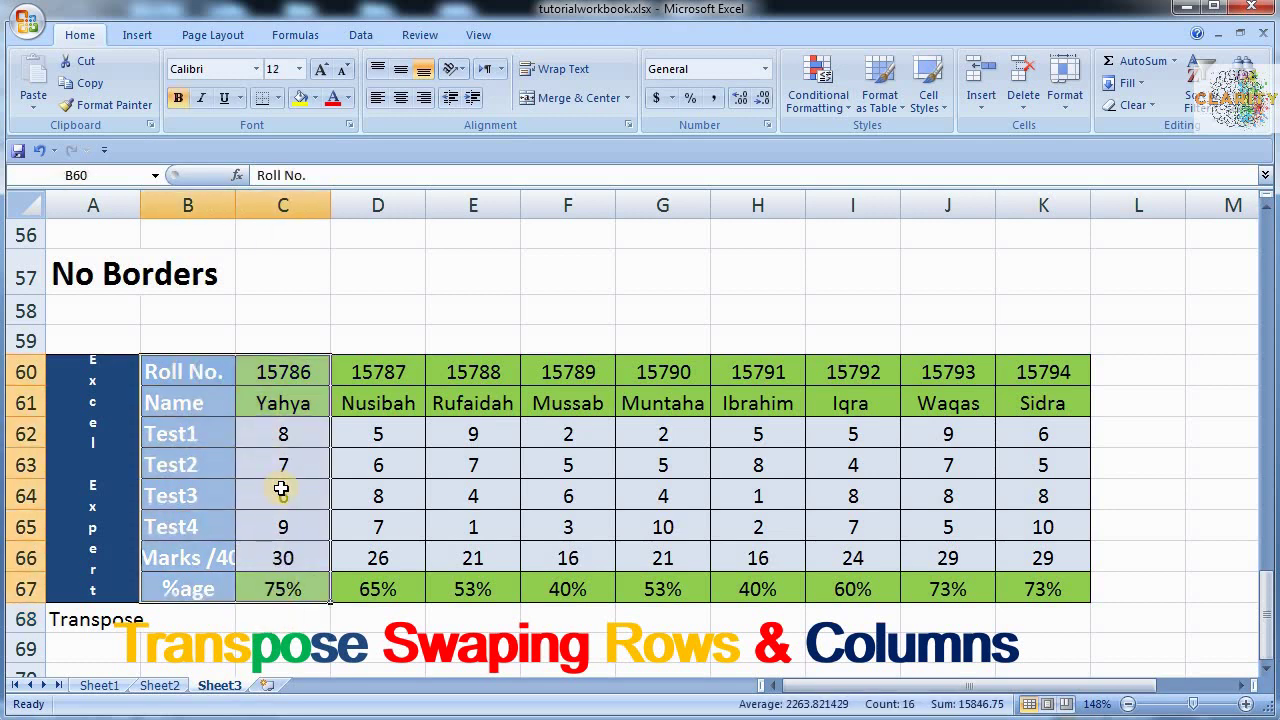
{"action": "left_click", "coordinate": [393, 428]}
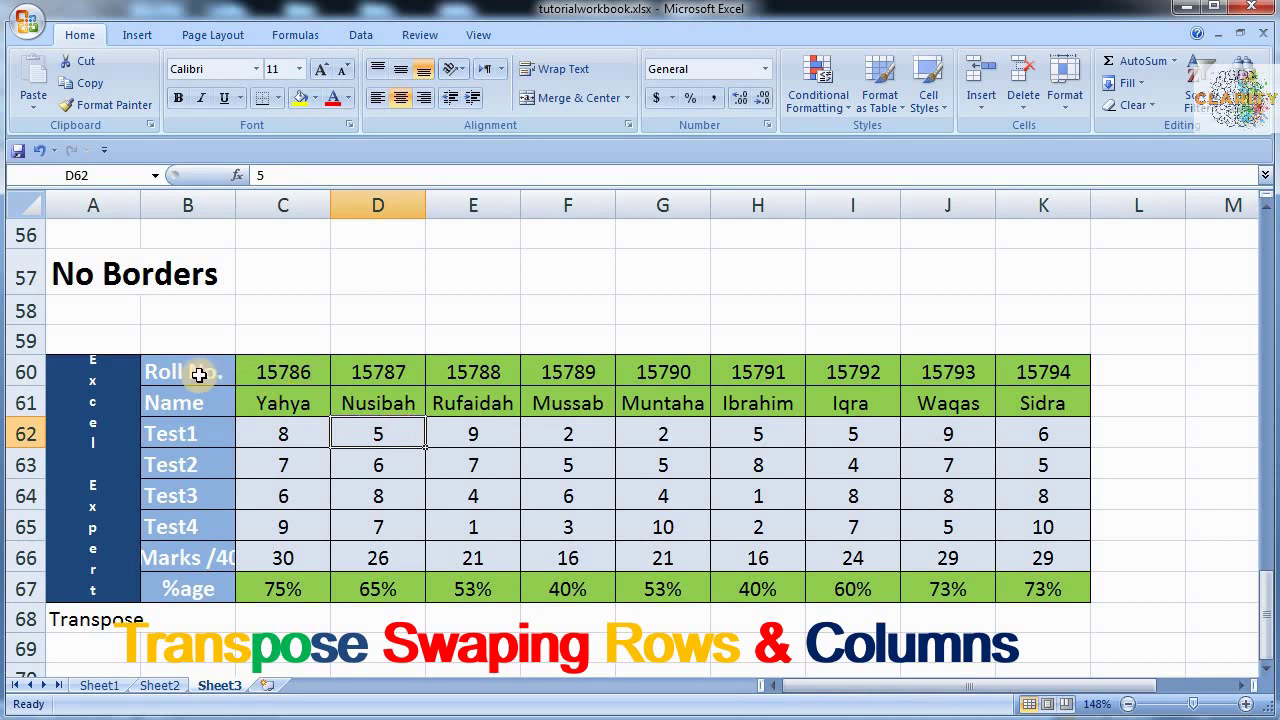
{"action": "left_click_drag", "start_coordinate": [192, 372], "coordinate": [203, 588]}
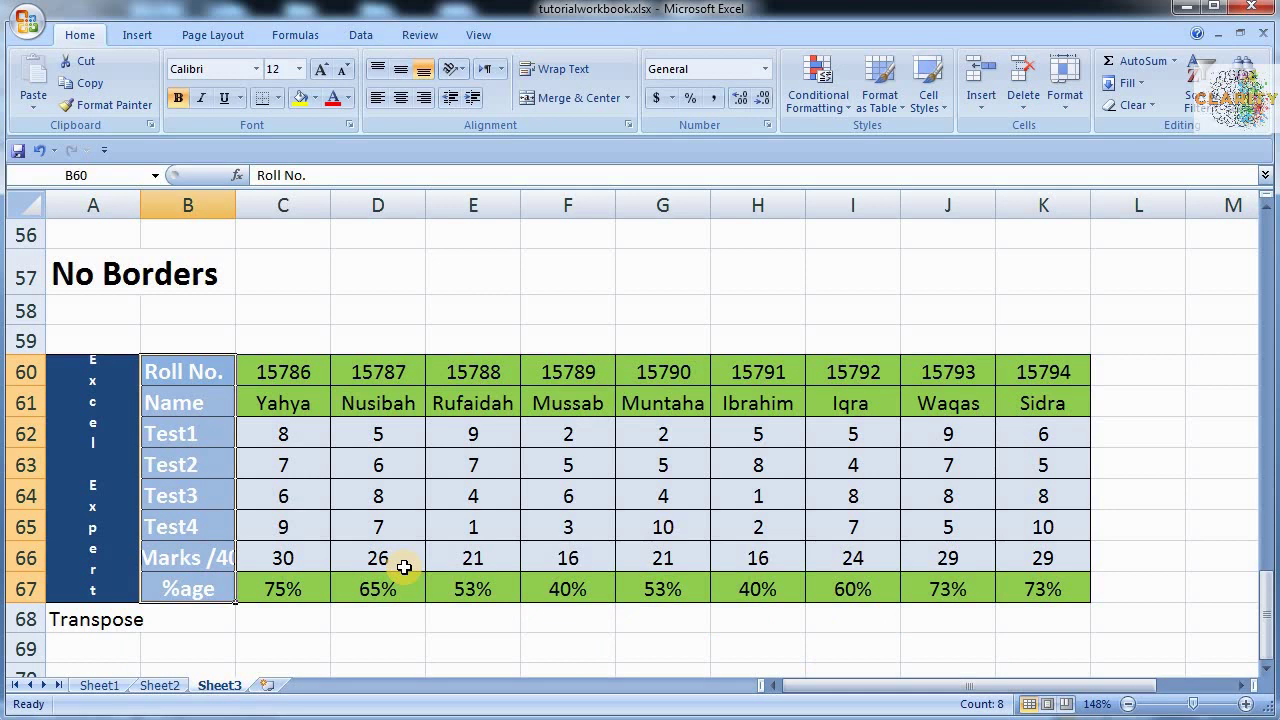
Make the Transpose label in A68 bold at 16 point.
{"action": "left_click", "coordinate": [97, 612]}
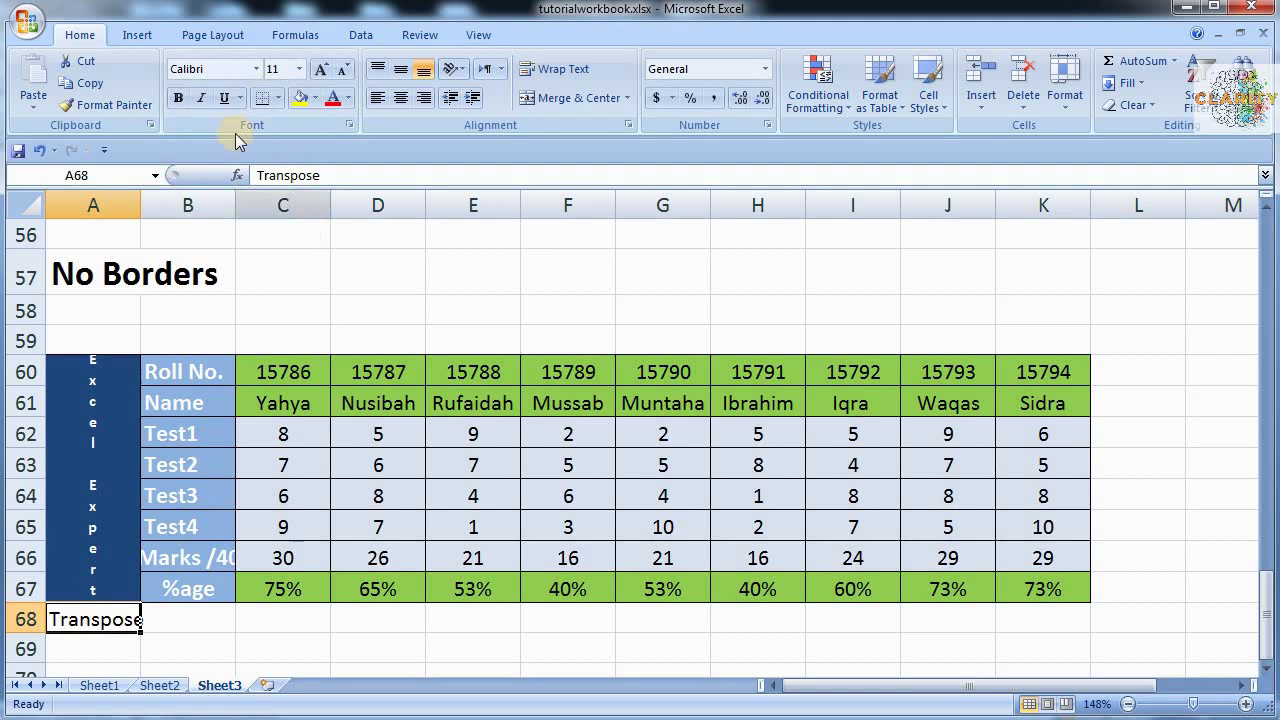
{"action": "left_click", "coordinate": [178, 98]}
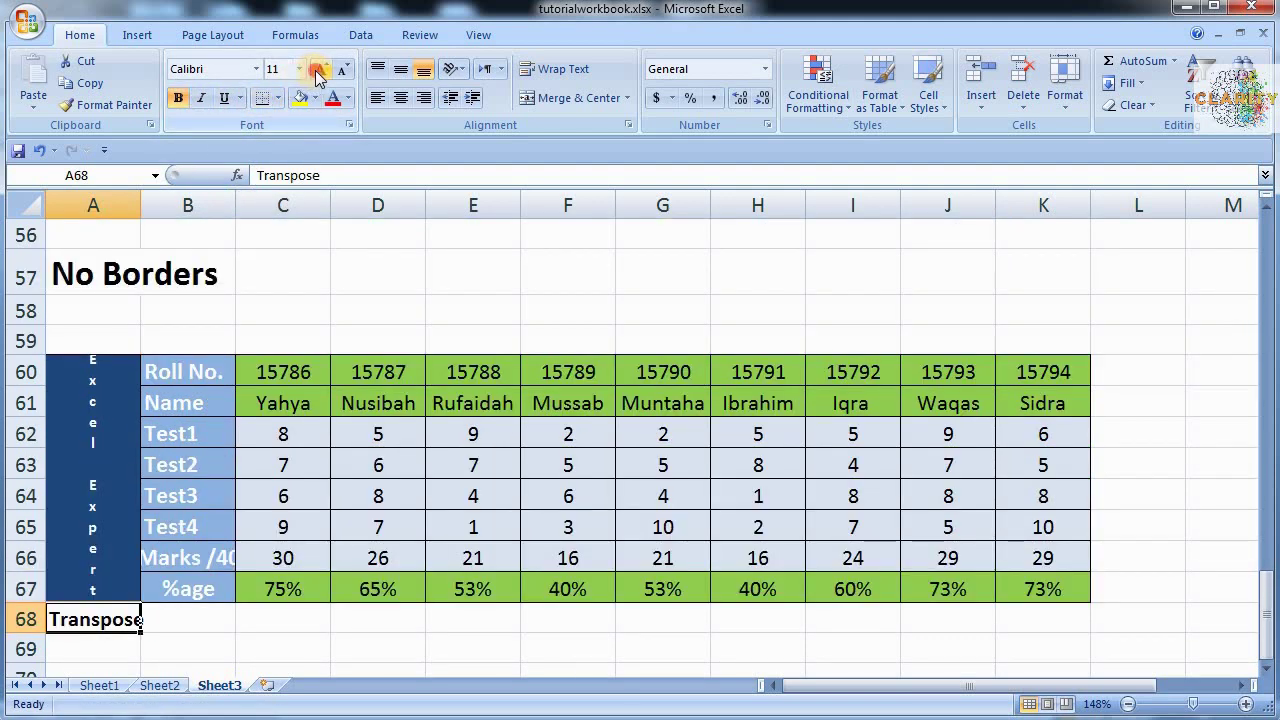
{"action": "left_click", "coordinate": [320, 72]}
{"action": "left_click", "coordinate": [320, 72]}
{"action": "left_click", "coordinate": [320, 72]}
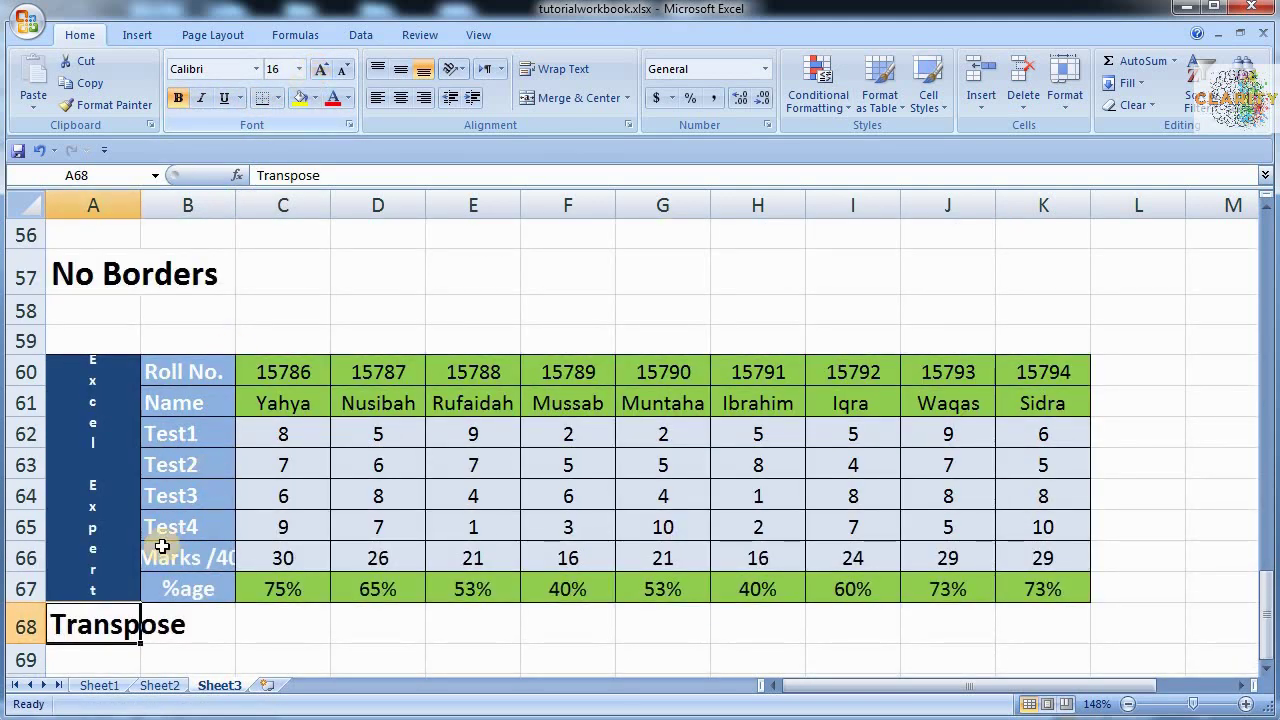
{"action": "left_click", "coordinate": [158, 632]}
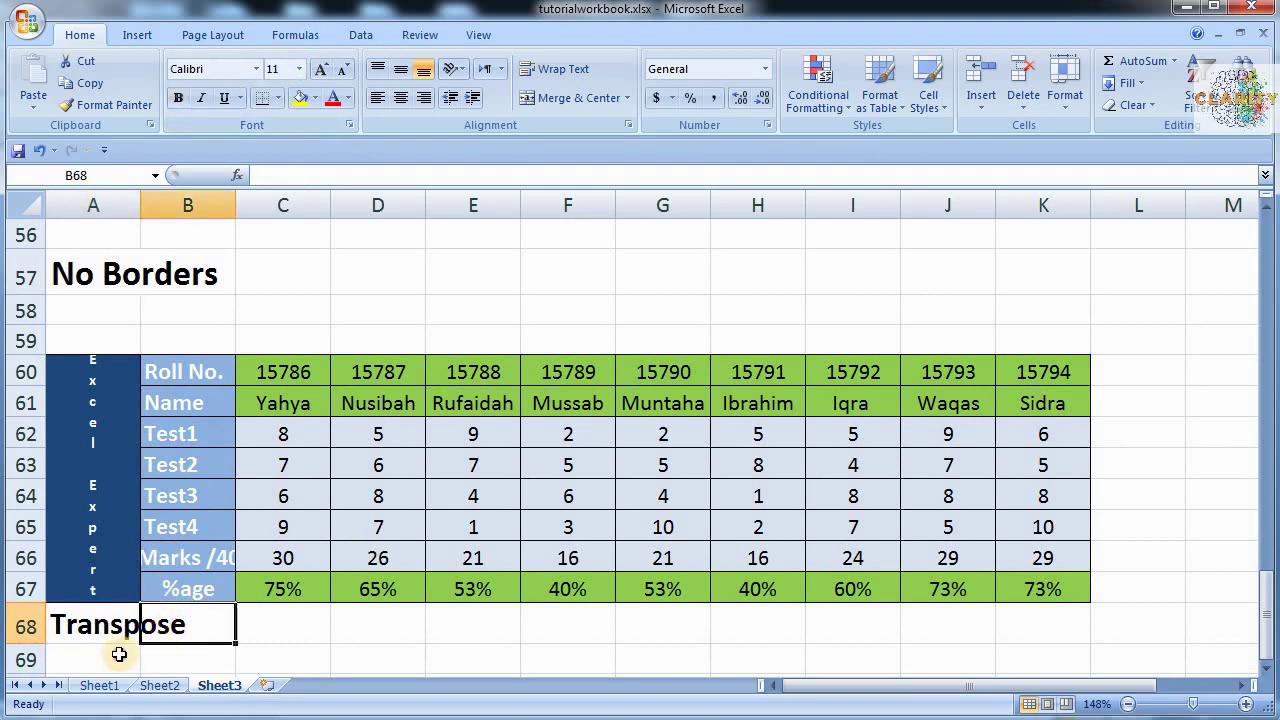
{"action": "left_click", "coordinate": [119, 655]}
{"action": "key", "text": "Down"}
{"action": "key", "text": "Down"}
{"action": "key", "text": "Down"}
{"action": "key", "text": "Down"}
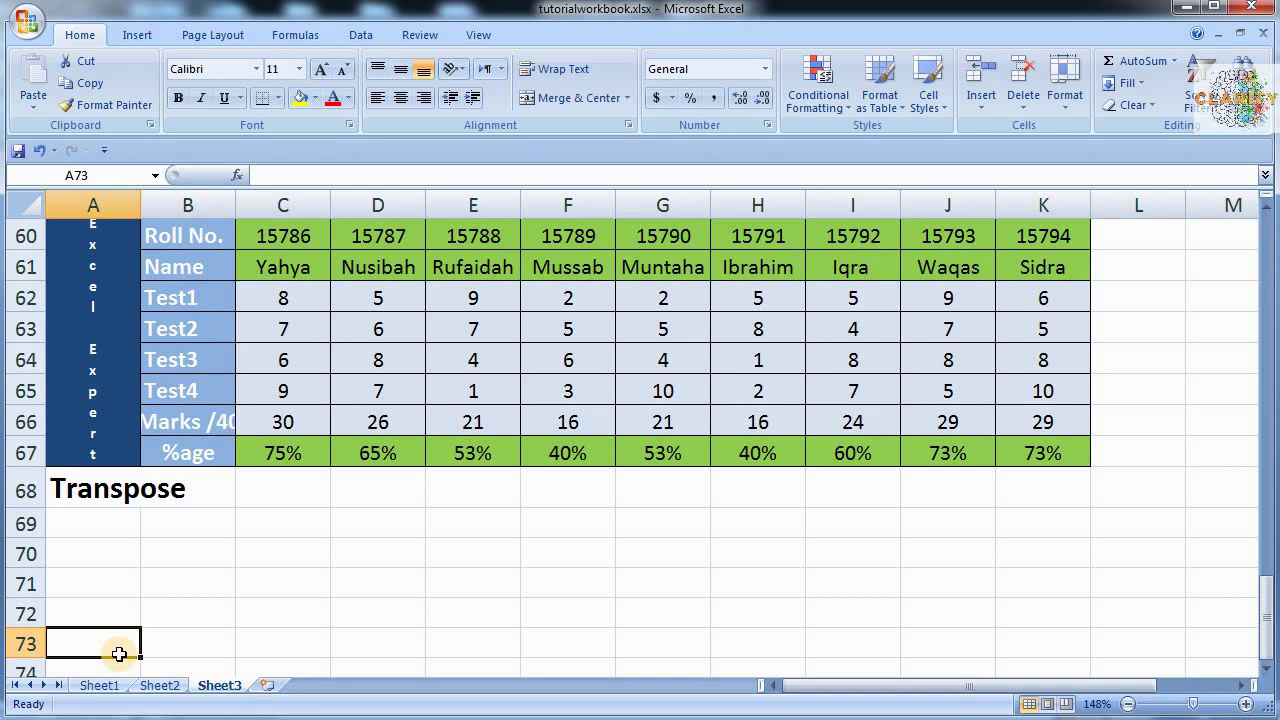
Copy Sheet1's A1:H11 marks table and pick A70 on Sheet3 as the destination.
{"action": "left_click", "coordinate": [100, 685]}
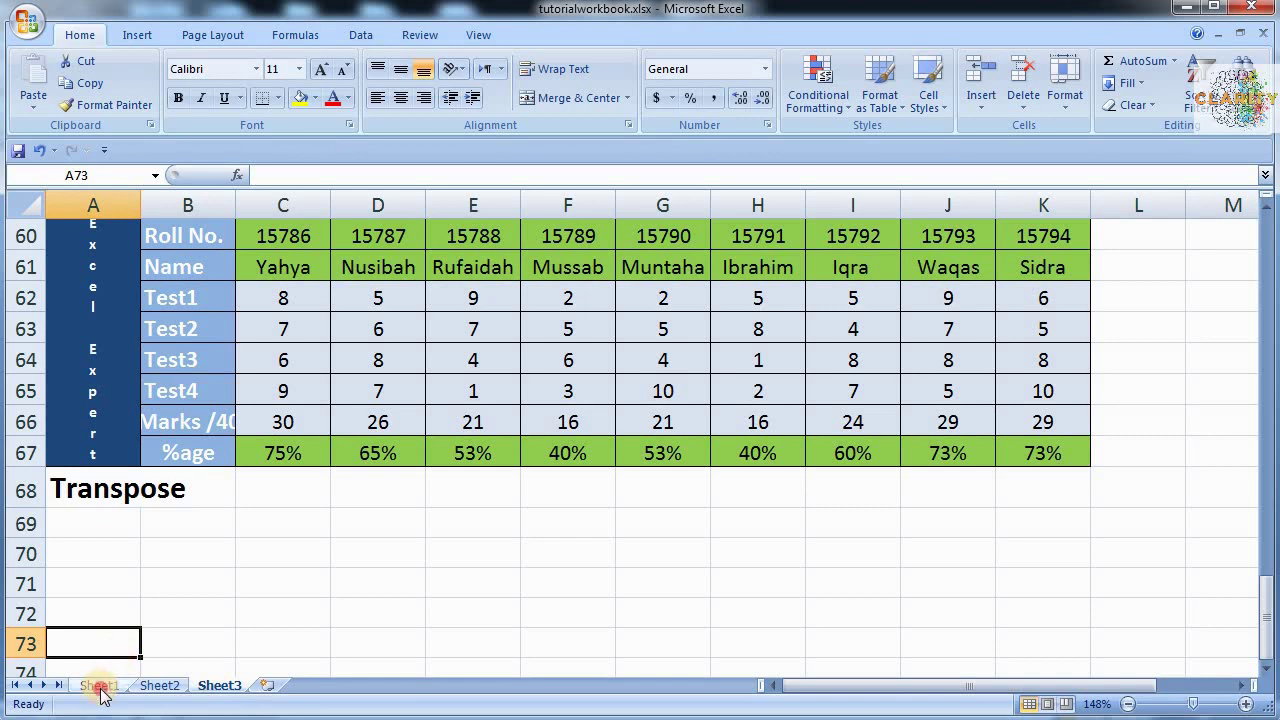
{"action": "left_click_drag", "start_coordinate": [91, 242], "coordinate": [454, 545]}
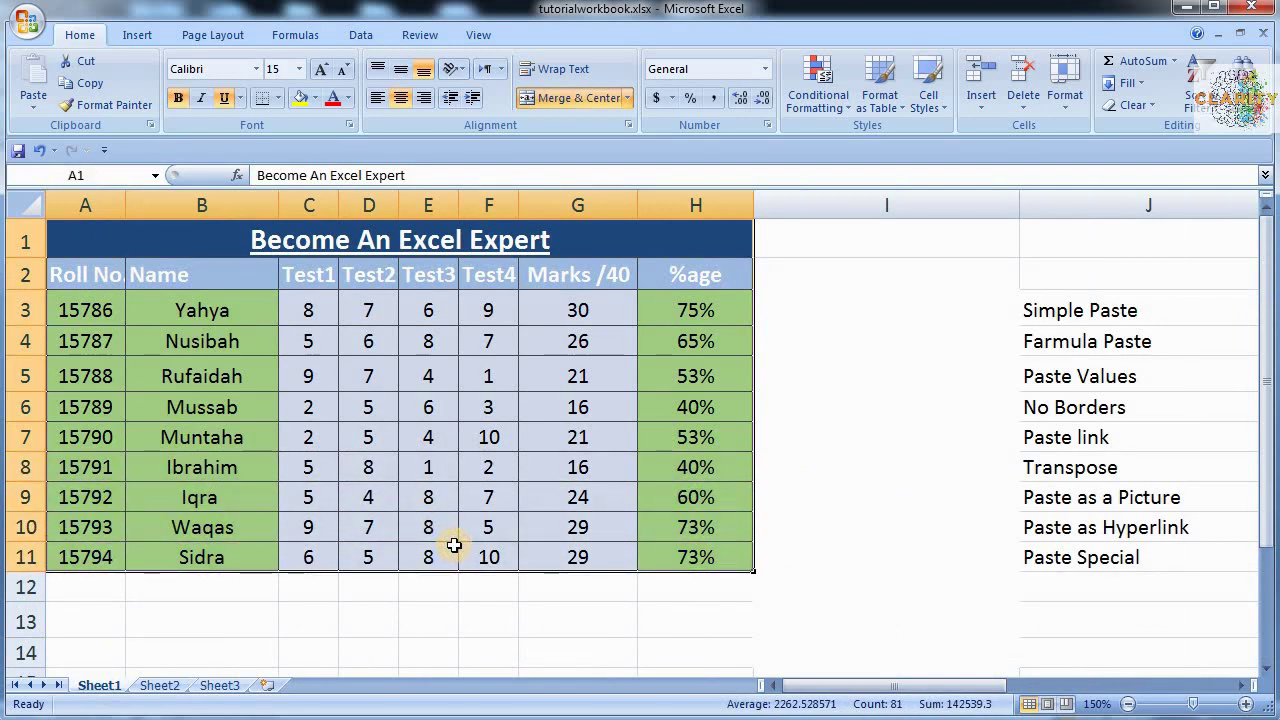
{"action": "key", "text": "ctrl+c"}
{"action": "left_click", "coordinate": [222, 686]}
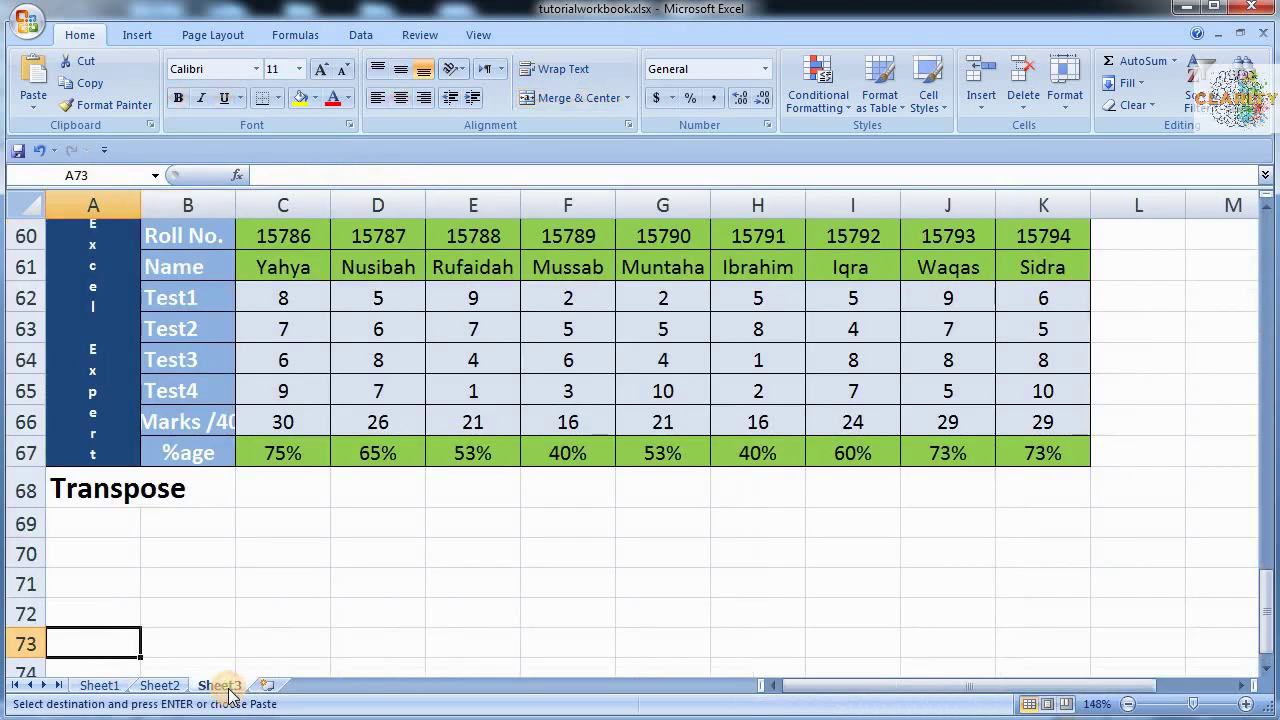
{"action": "left_click", "coordinate": [104, 554]}
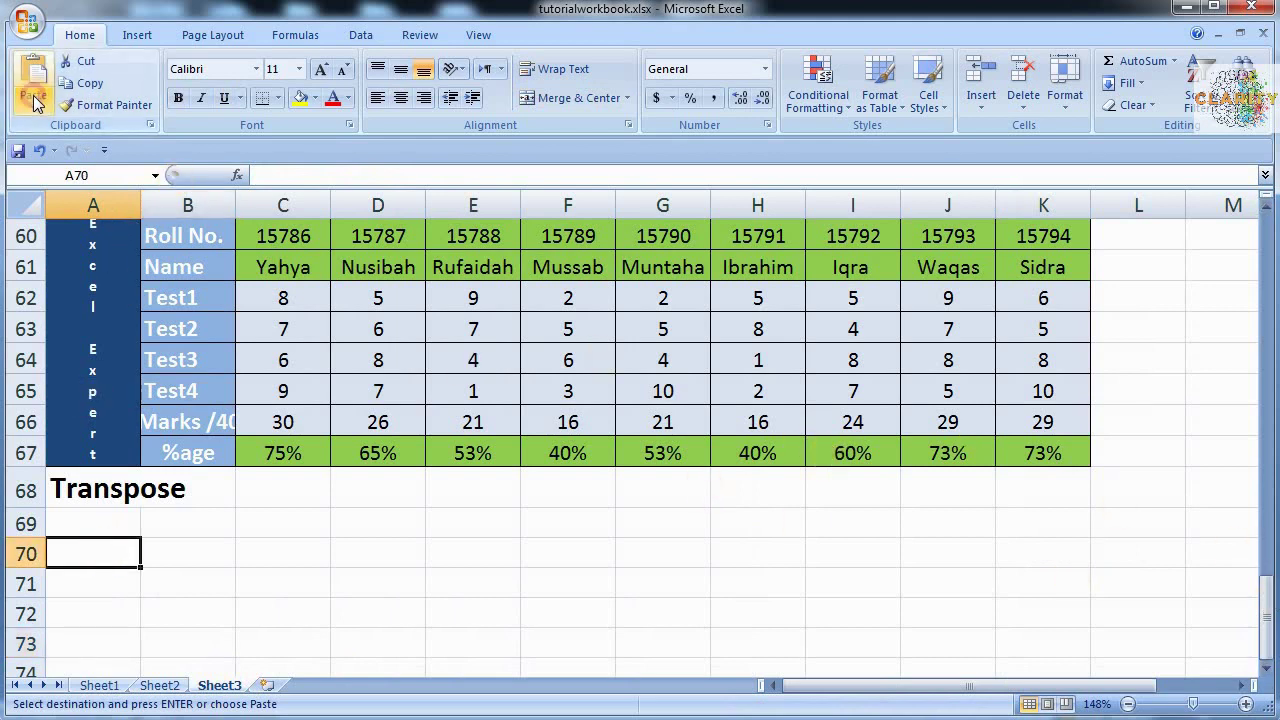
Paste the marks table at A70 using Paste Link.
{"action": "left_click", "coordinate": [35, 103]}
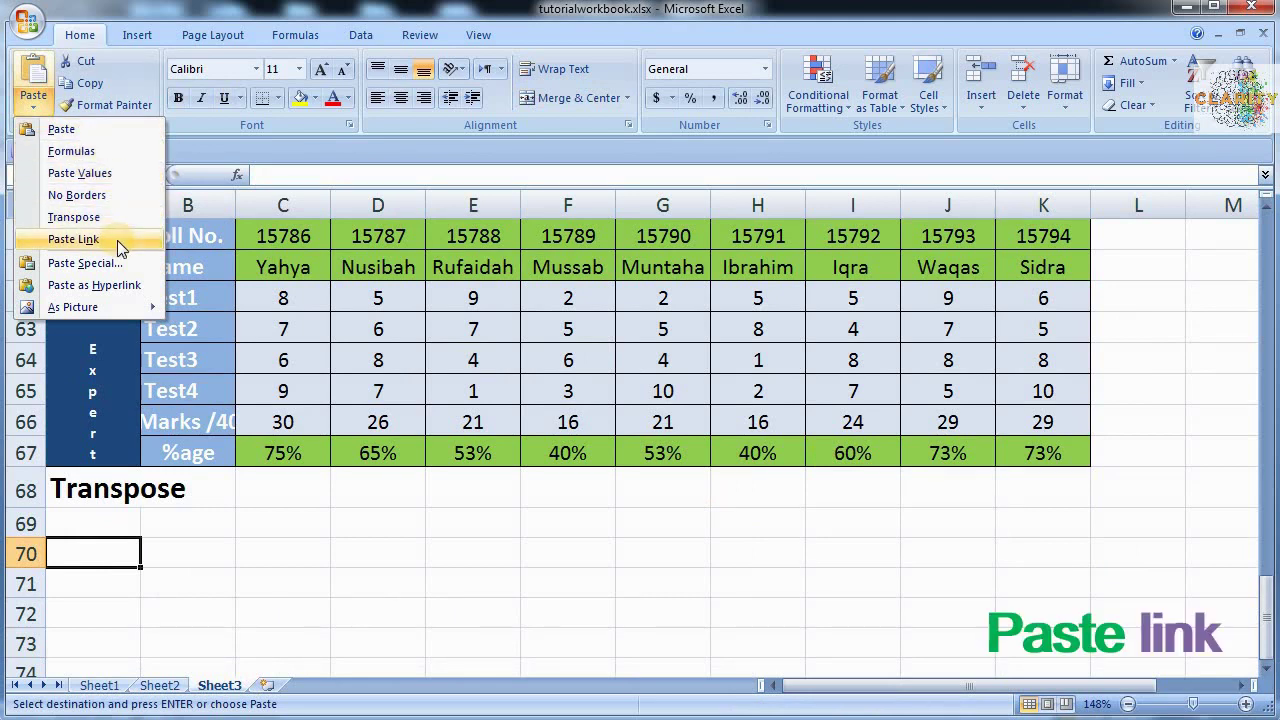
{"action": "left_click", "coordinate": [117, 240]}
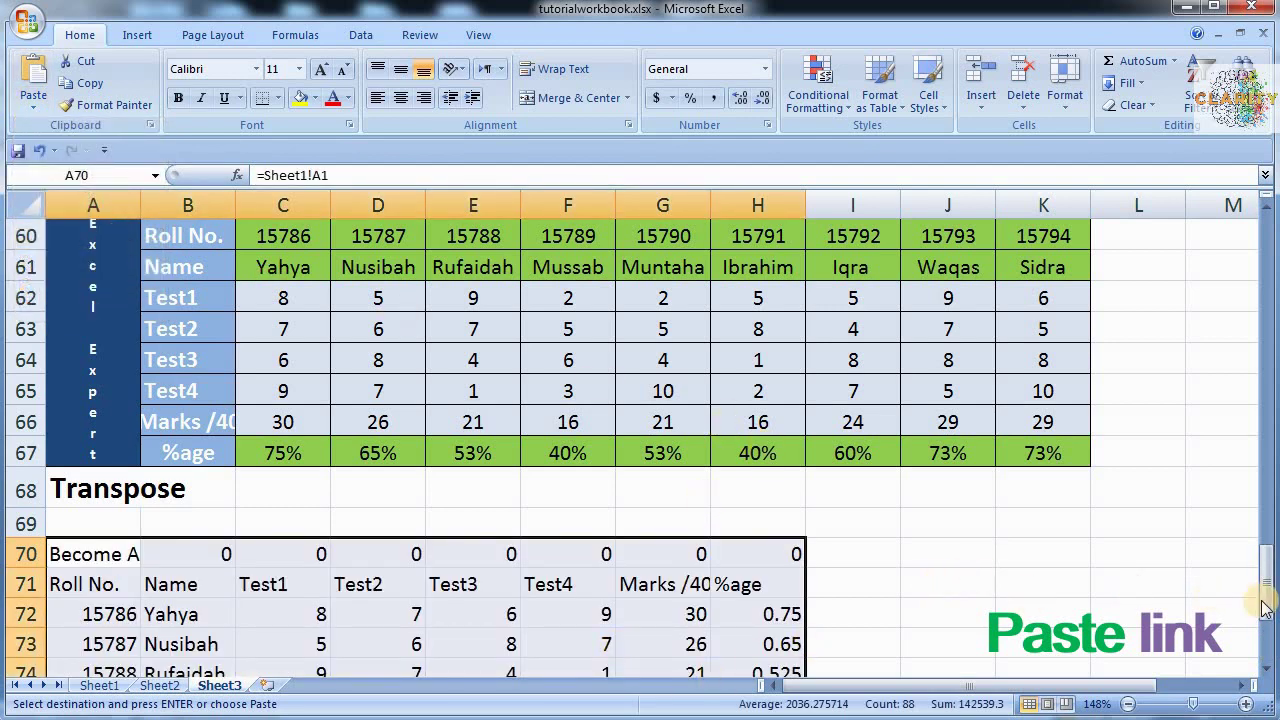
{"action": "scroll", "coordinate": [1267, 595], "scroll_direction": "down", "scroll_amount": 2}
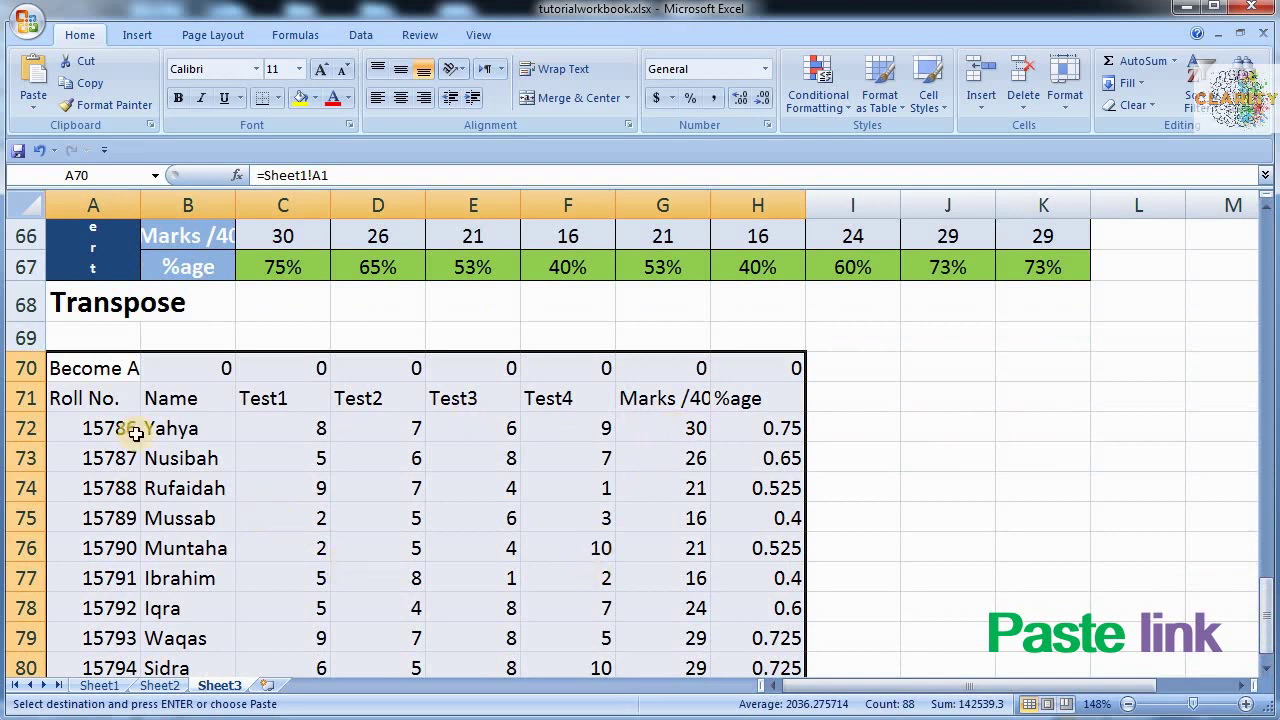
Check that linked cells such as B72, C72 and G72 reference Sheet1.
{"action": "left_click", "coordinate": [672, 424]}
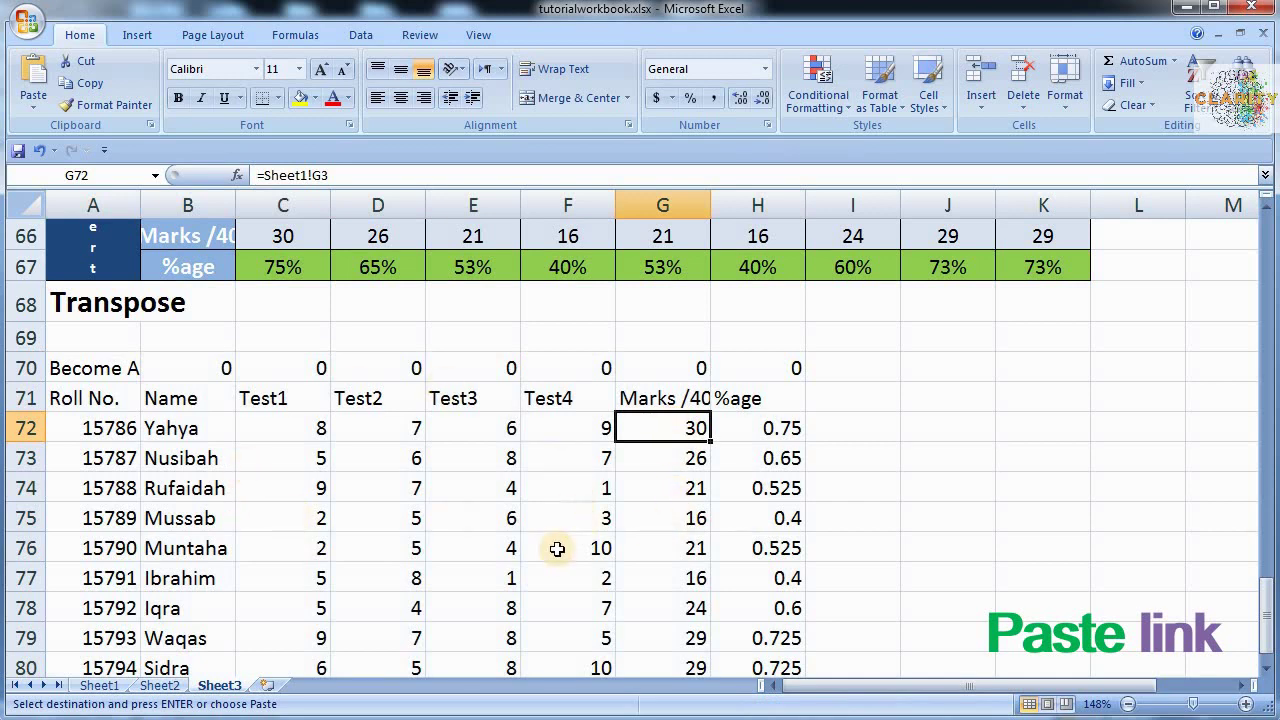
{"action": "left_click", "coordinate": [184, 432]}
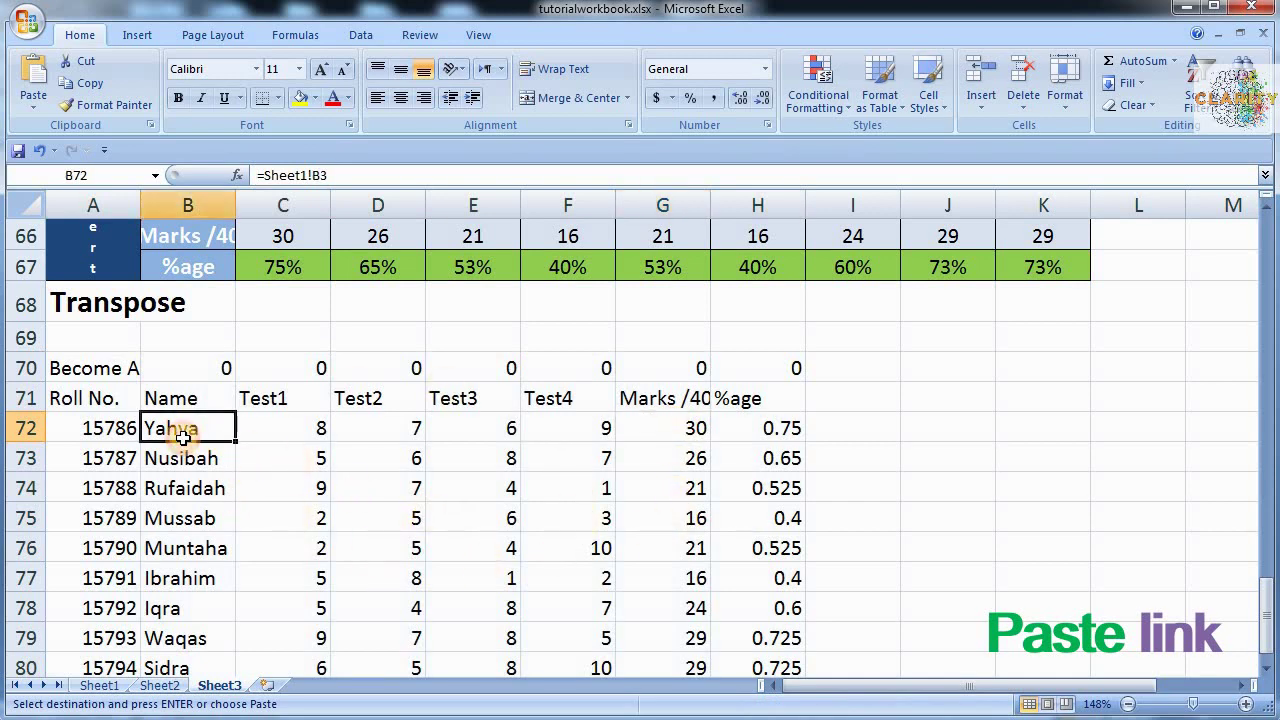
{"action": "left_click", "coordinate": [190, 462]}
{"action": "left_click", "coordinate": [180, 488]}
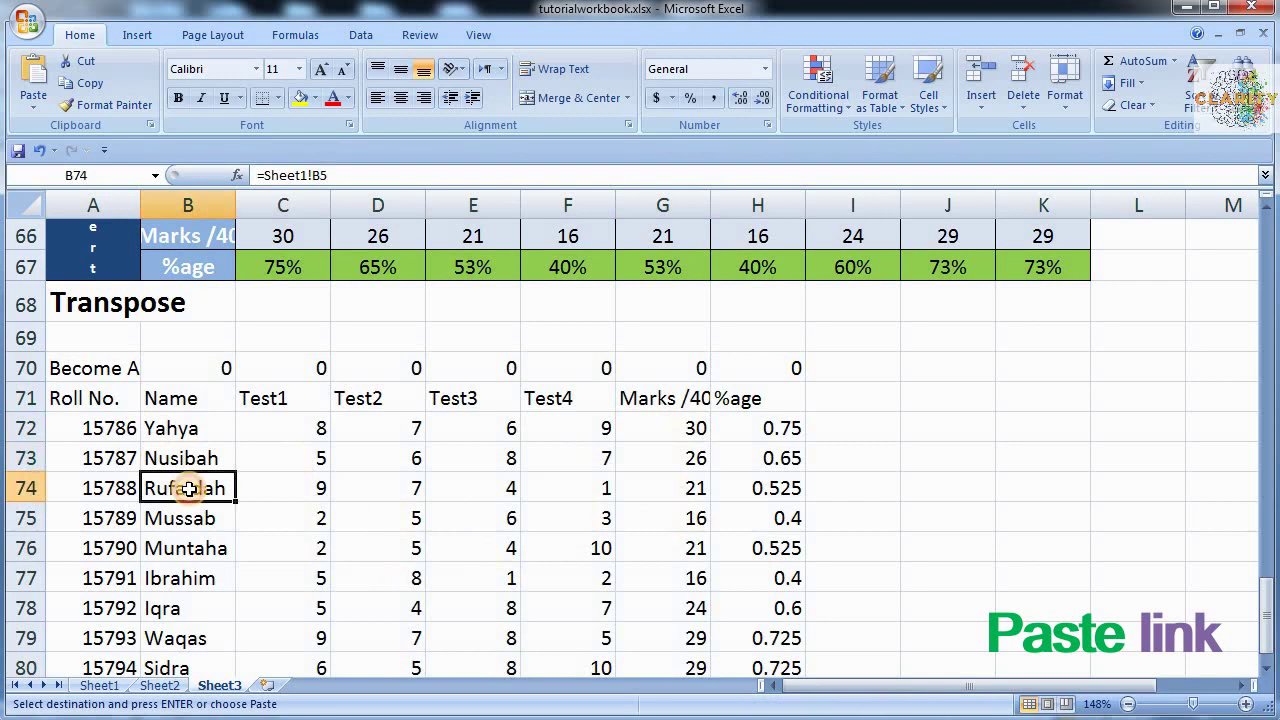
{"action": "left_click", "coordinate": [191, 428]}
{"action": "left_click", "coordinate": [275, 426]}
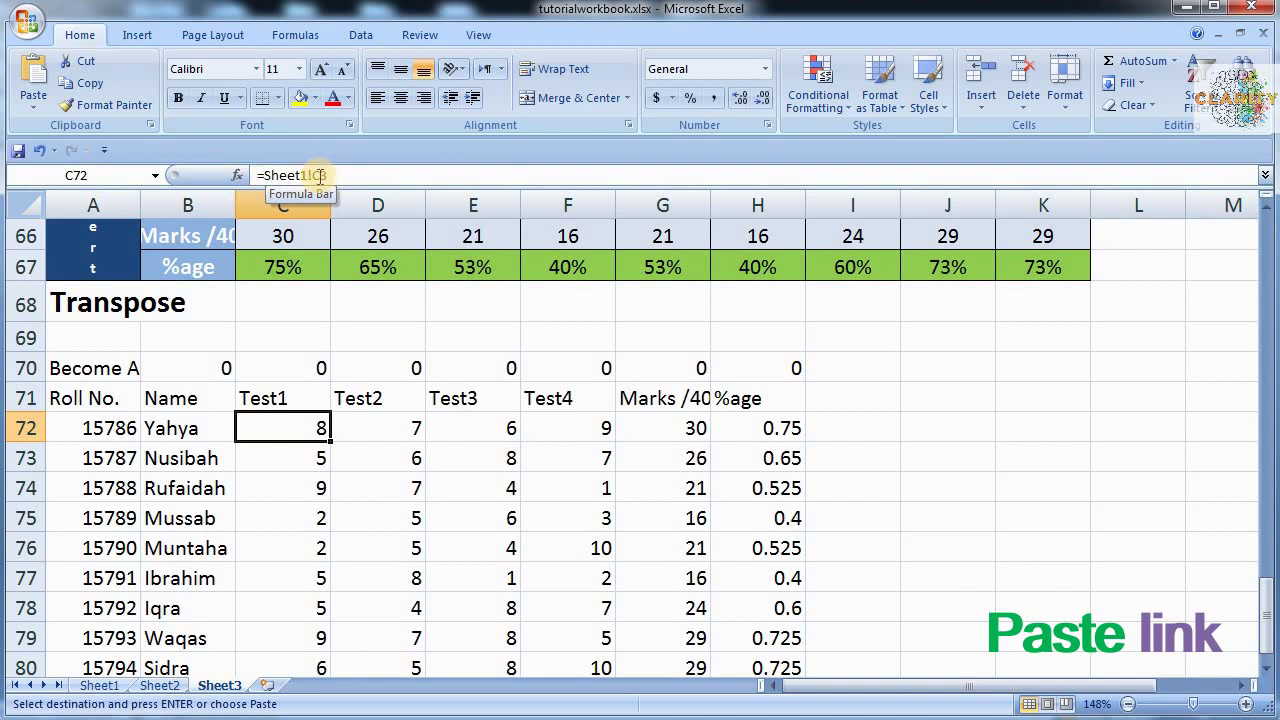
{"action": "left_click", "coordinate": [196, 433]}
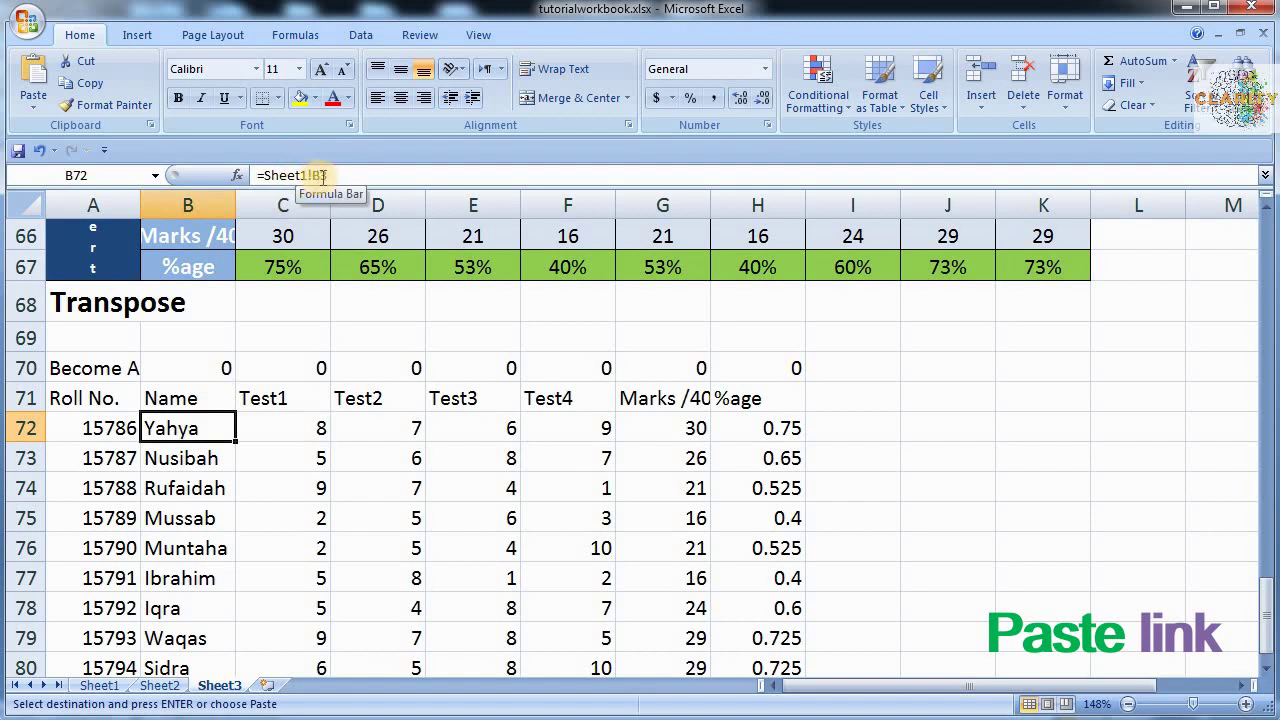
Compare Sheet1's source table with the linked formula in Sheet3's cell B74.
{"action": "left_click", "coordinate": [103, 686]}
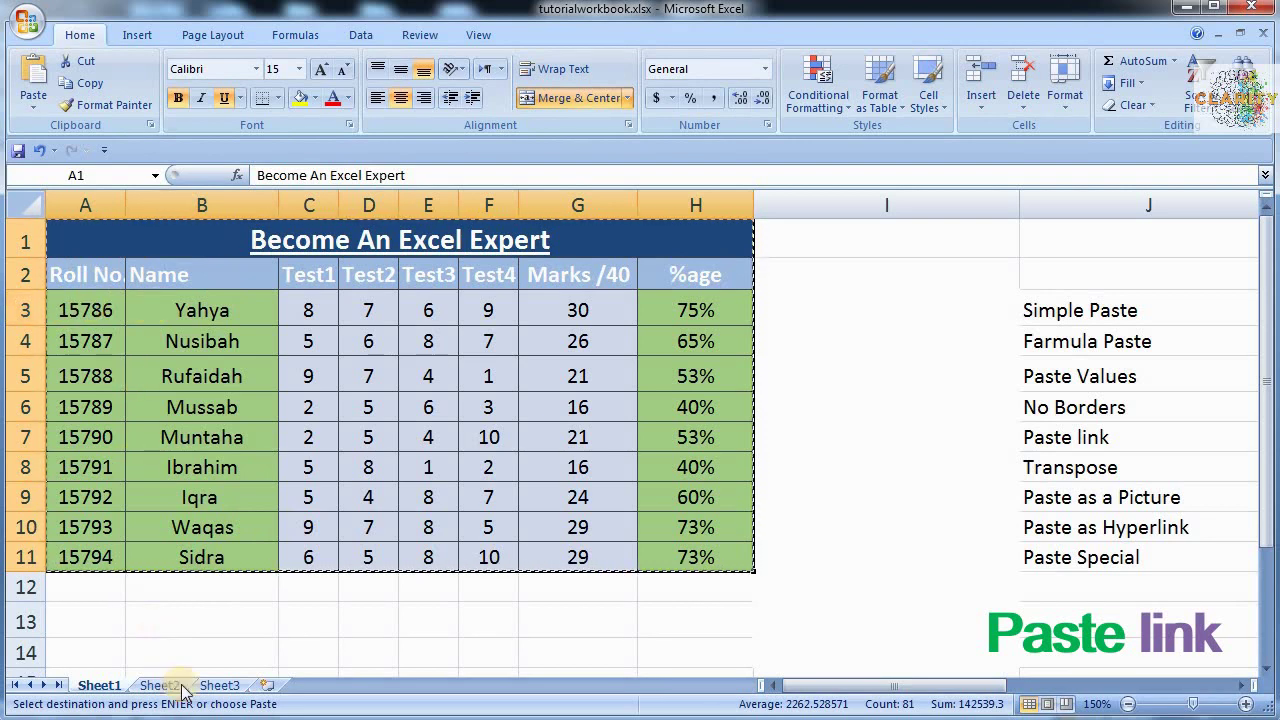
{"action": "left_click", "coordinate": [217, 686]}
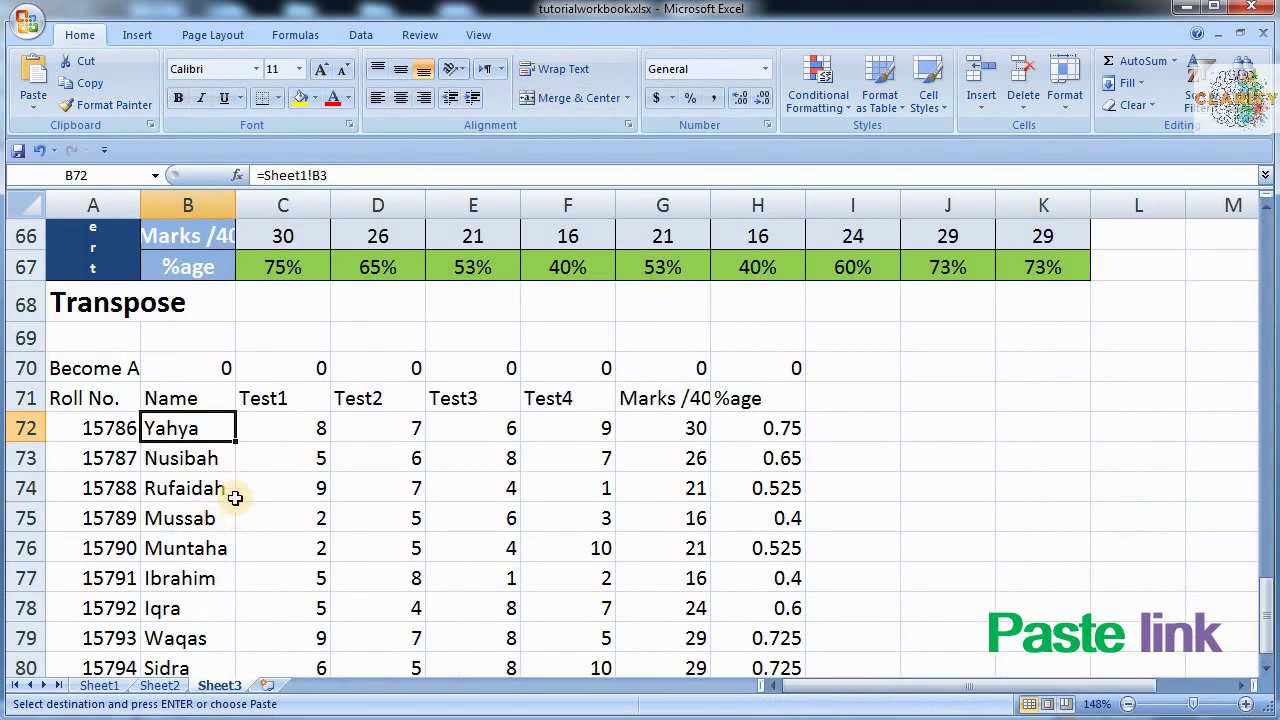
{"action": "left_click", "coordinate": [232, 494]}
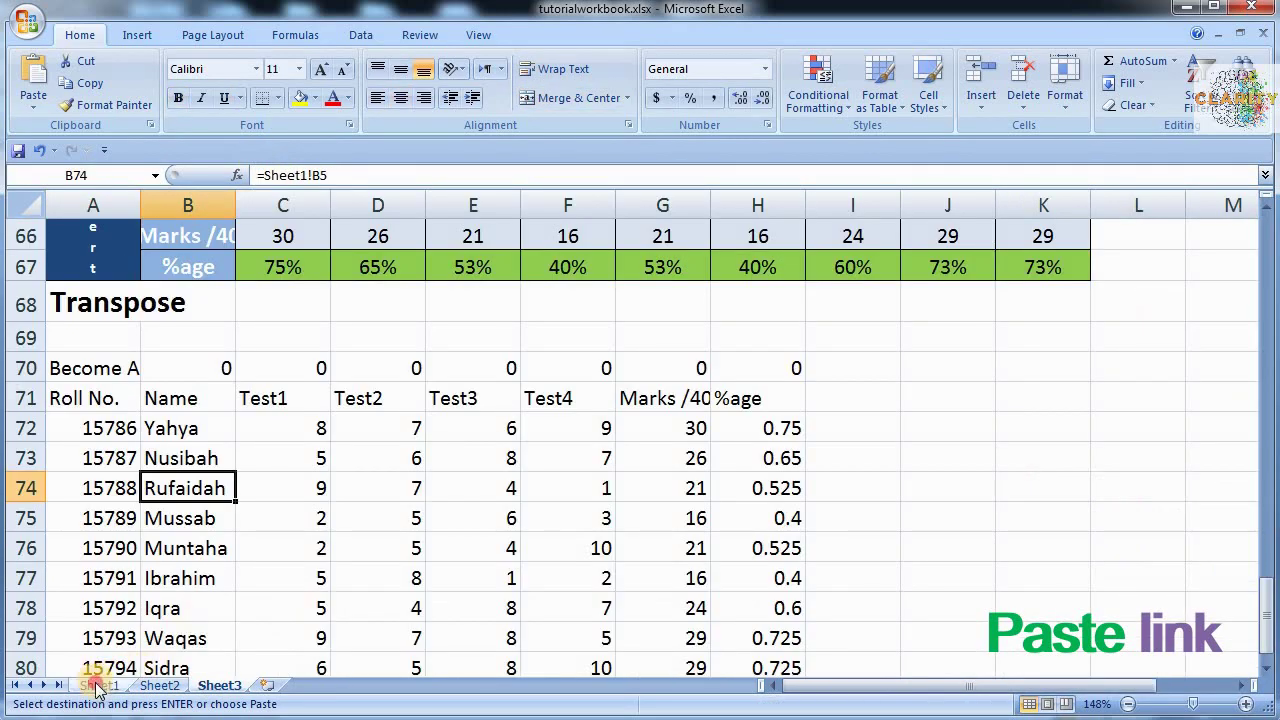
Correct the first student's name in Sheet1's B3 and AutoFit column B to fit it.
{"action": "left_click", "coordinate": [97, 686]}
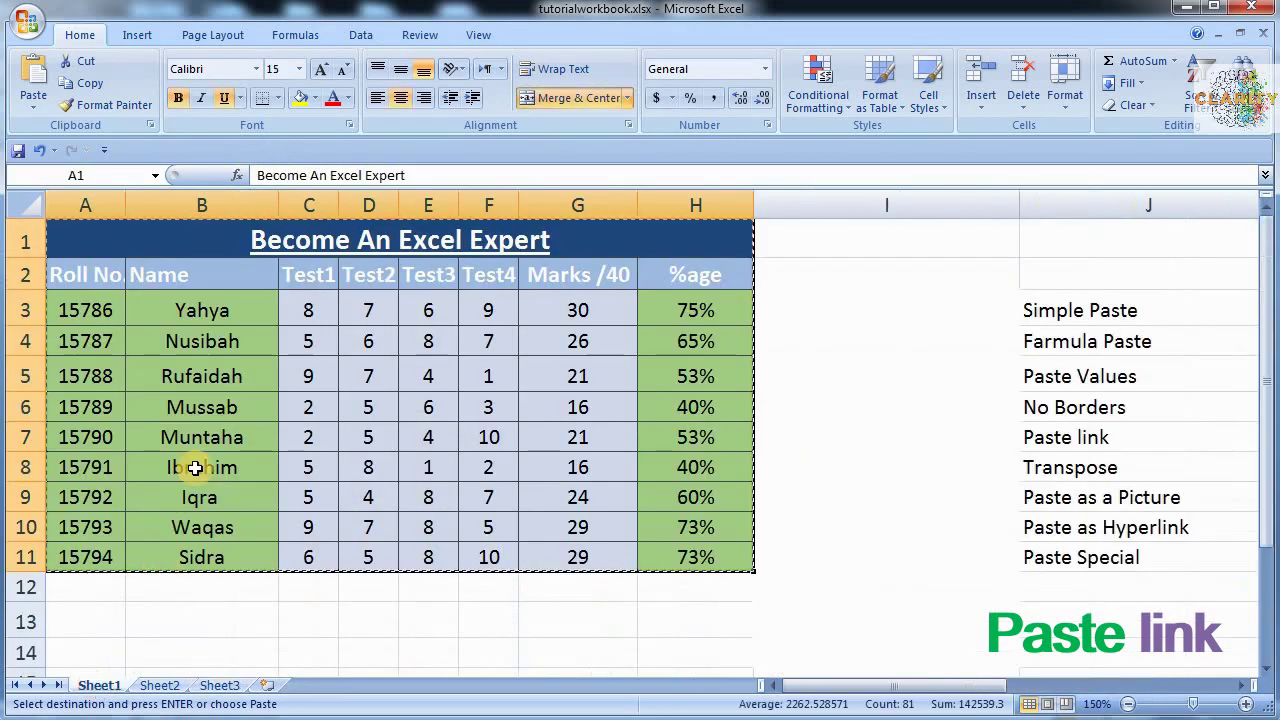
{"action": "left_click", "coordinate": [196, 313]}
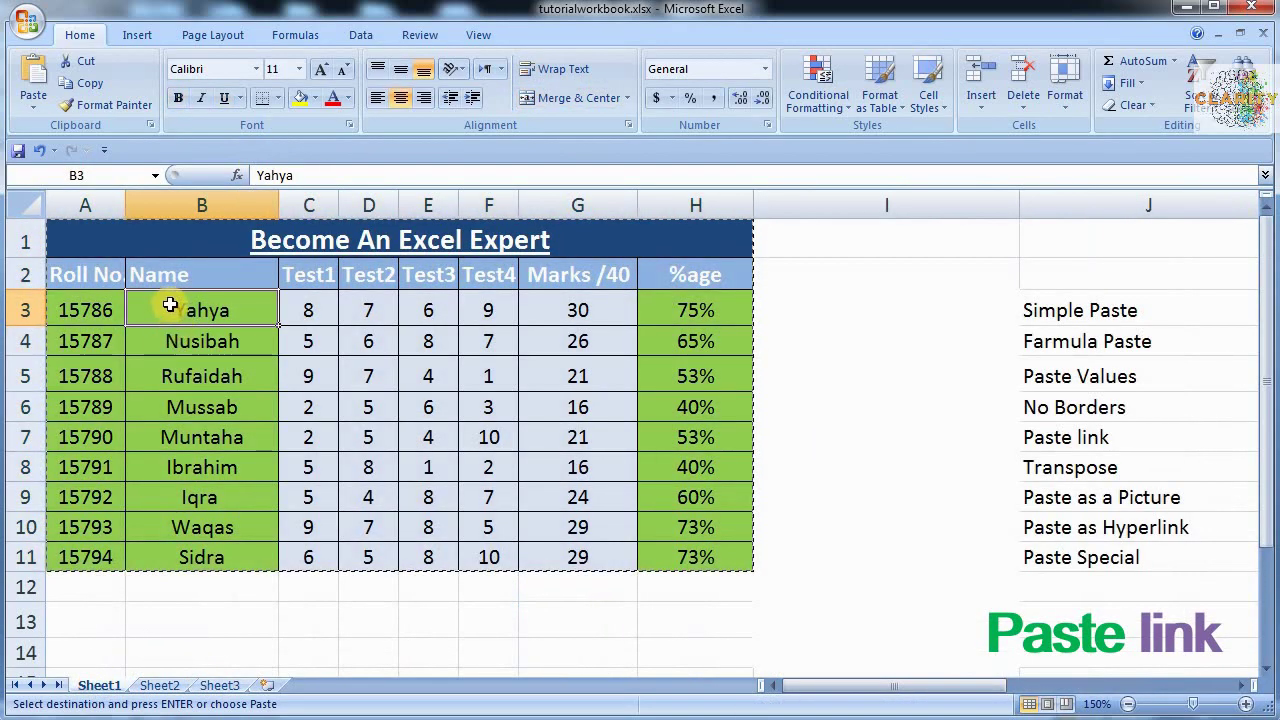
{"action": "left_click", "coordinate": [255, 175]}
{"action": "type", "text": "M"}
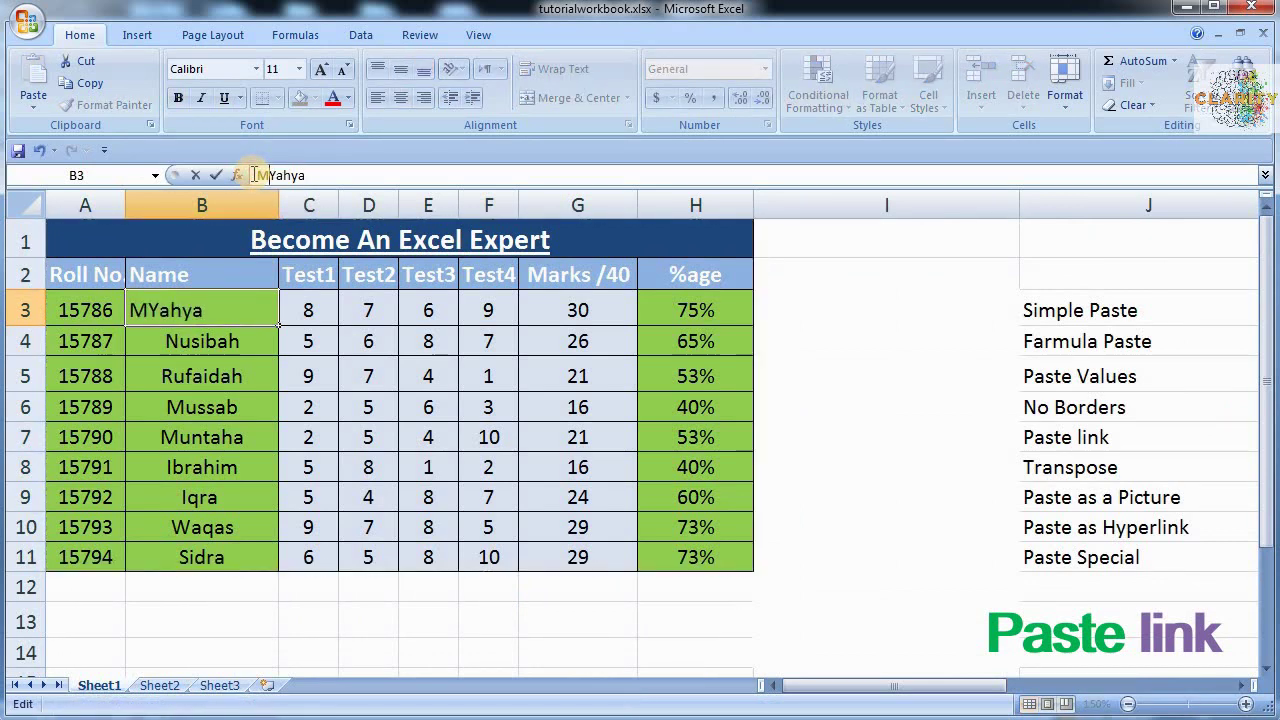
{"action": "type", "text": "Uha"}
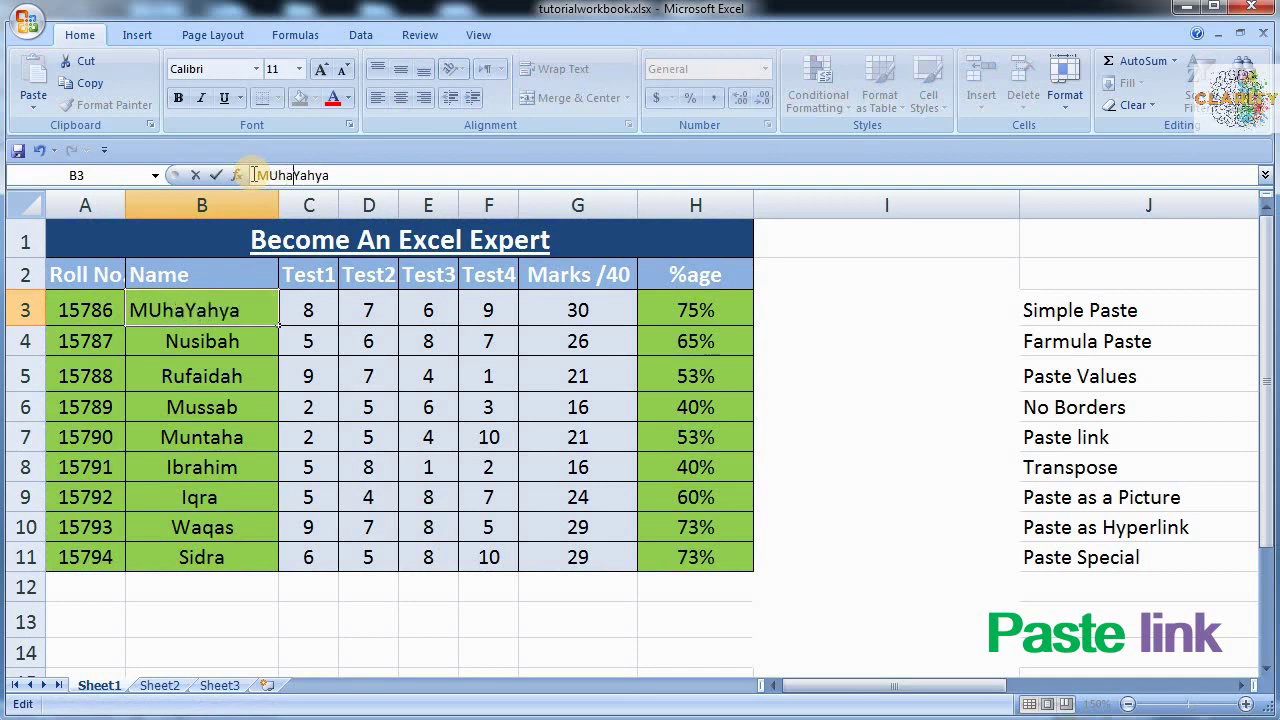
{"action": "type", "text": "mmad"}
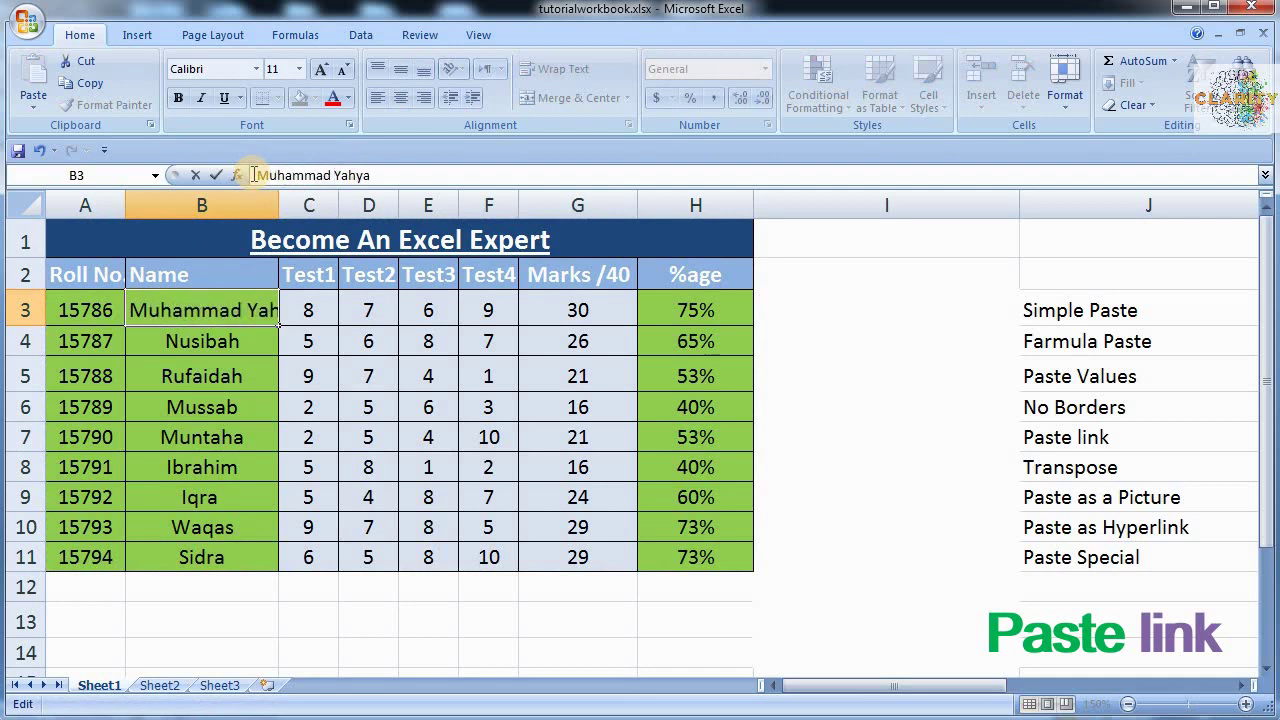
{"action": "left_click", "coordinate": [242, 347]}
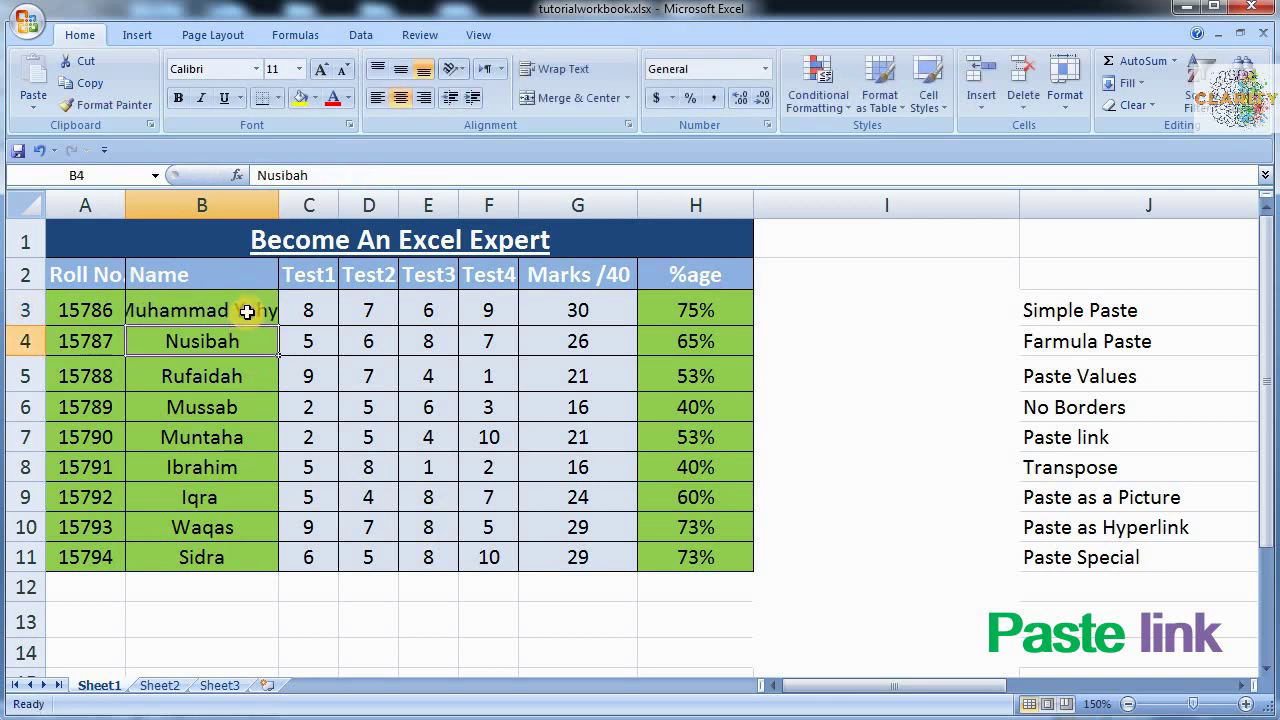
{"action": "left_click", "coordinate": [243, 310]}
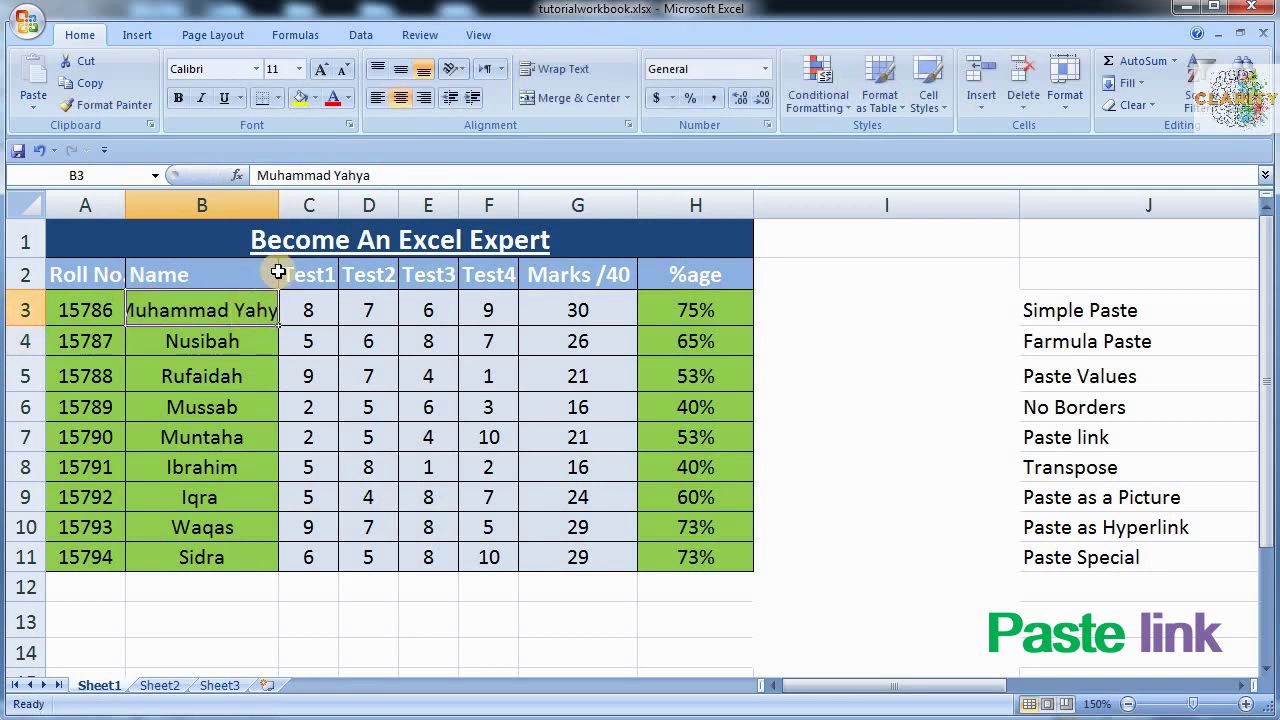
{"action": "double_click", "coordinate": [278, 207]}
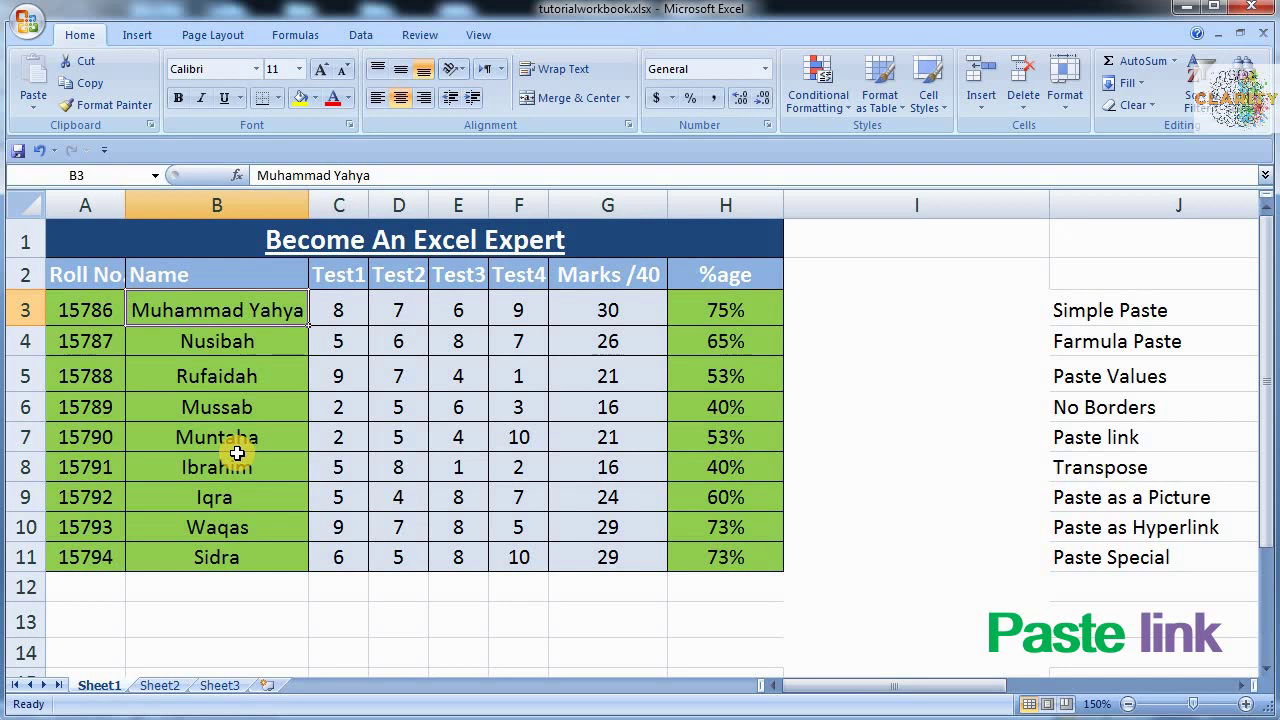
On Sheet3, check the linked name in B72 and drag column B wider to show it fully.
{"action": "left_click", "coordinate": [220, 684]}
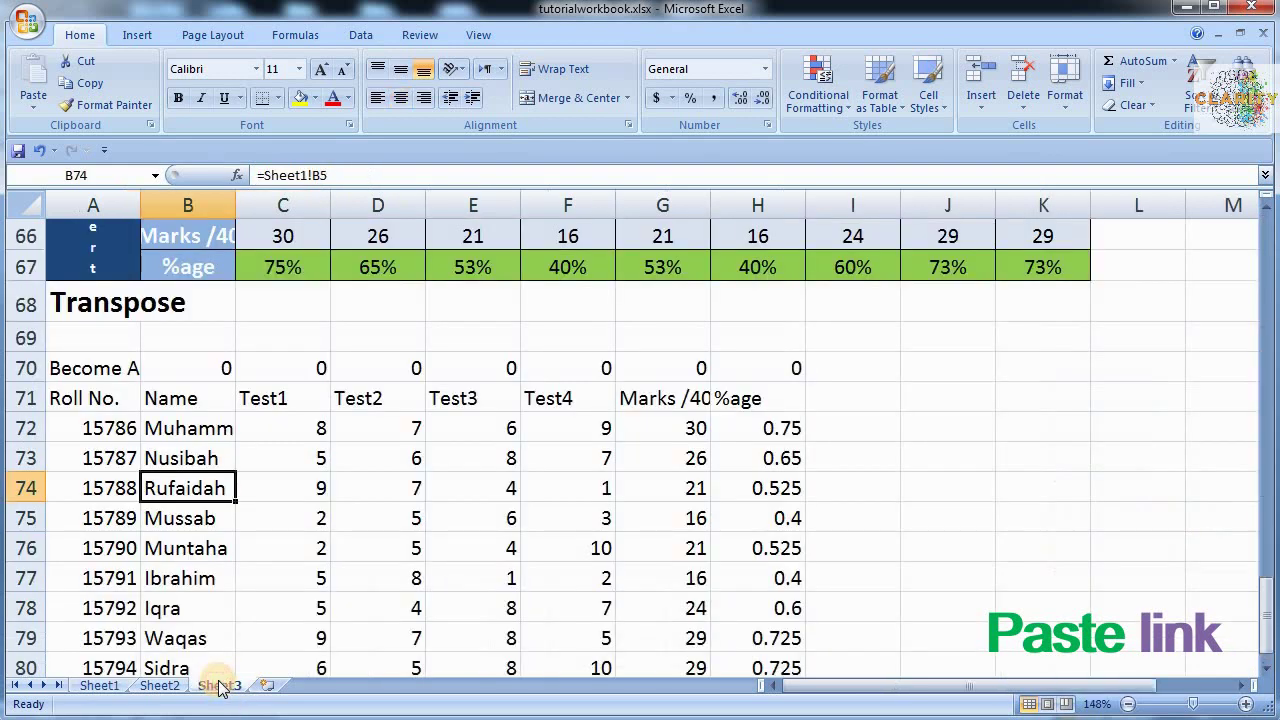
{"action": "left_click", "coordinate": [208, 436]}
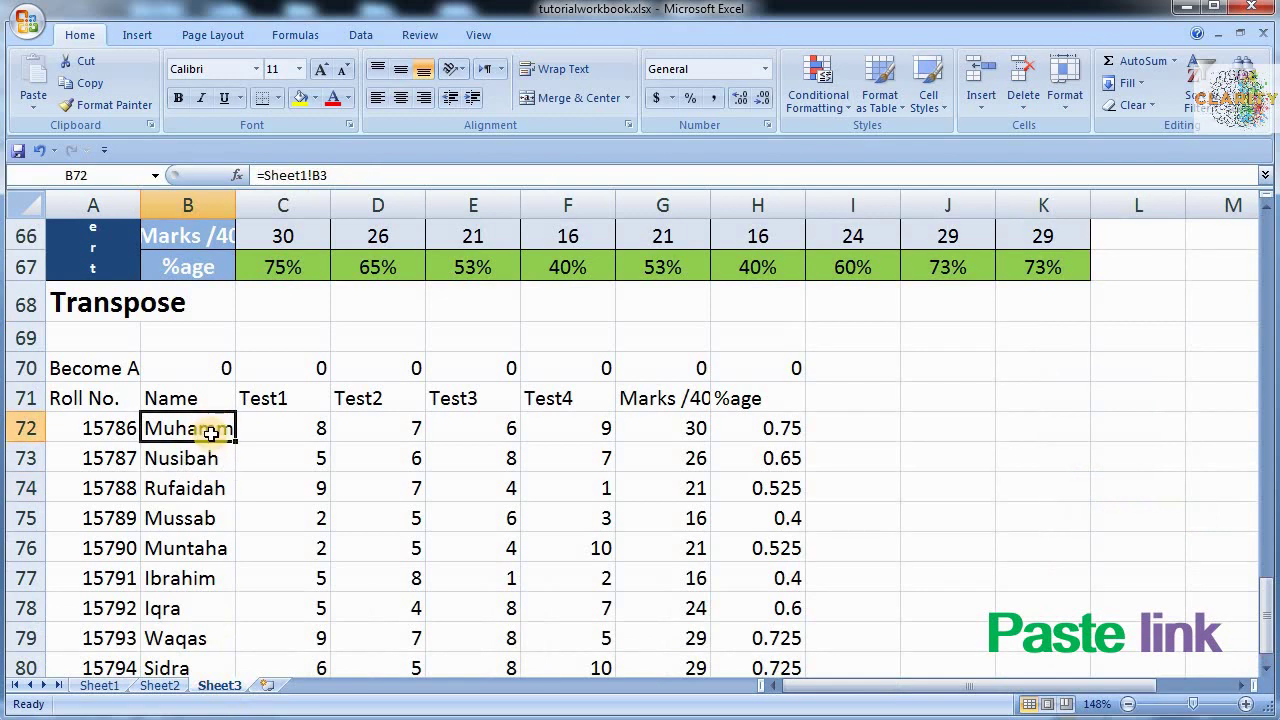
{"action": "left_click_drag", "start_coordinate": [234, 209], "coordinate": [350, 209]}
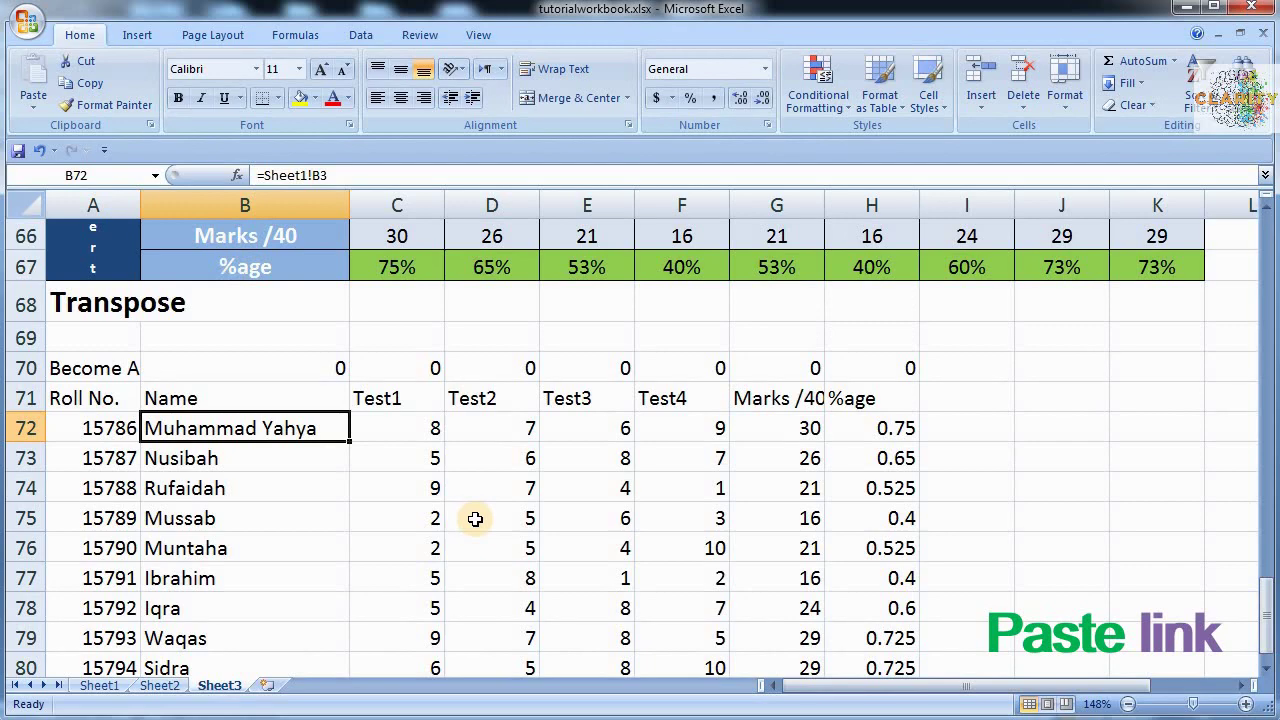
Copy the marks table A1:H11 from Sheet1.
{"action": "left_click", "coordinate": [98, 686]}
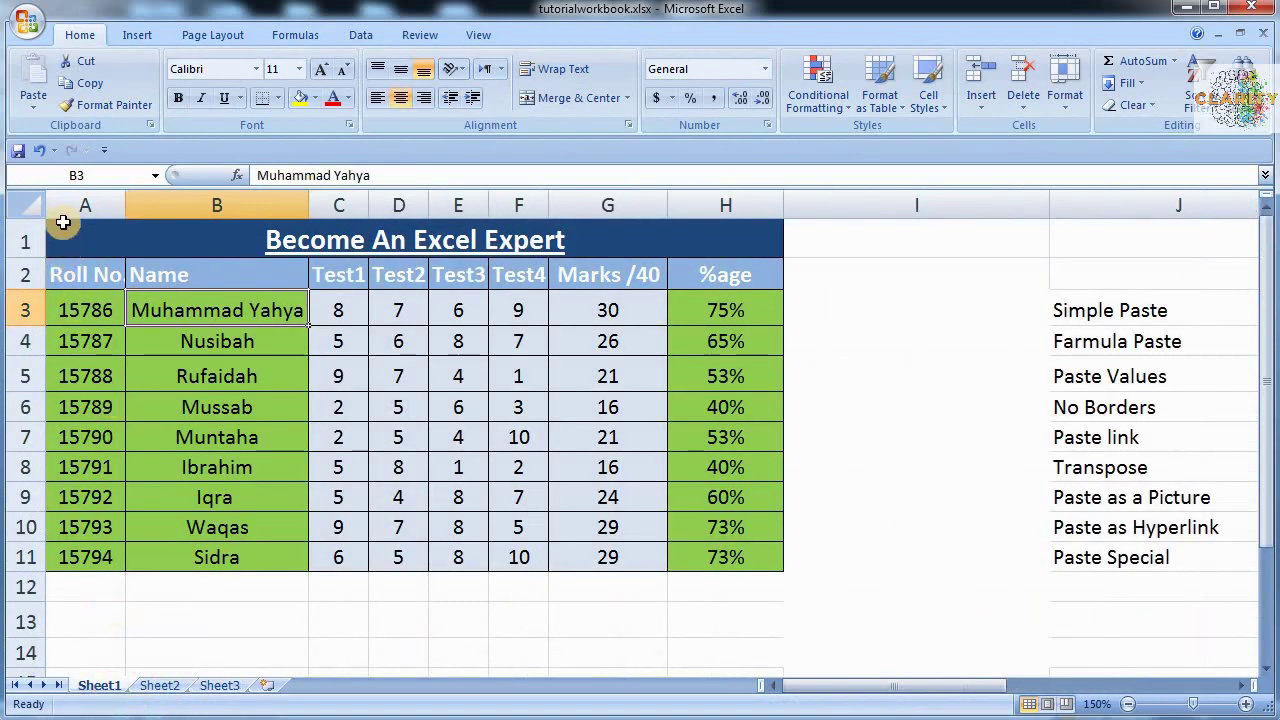
{"action": "left_click_drag", "start_coordinate": [63, 236], "coordinate": [502, 567]}
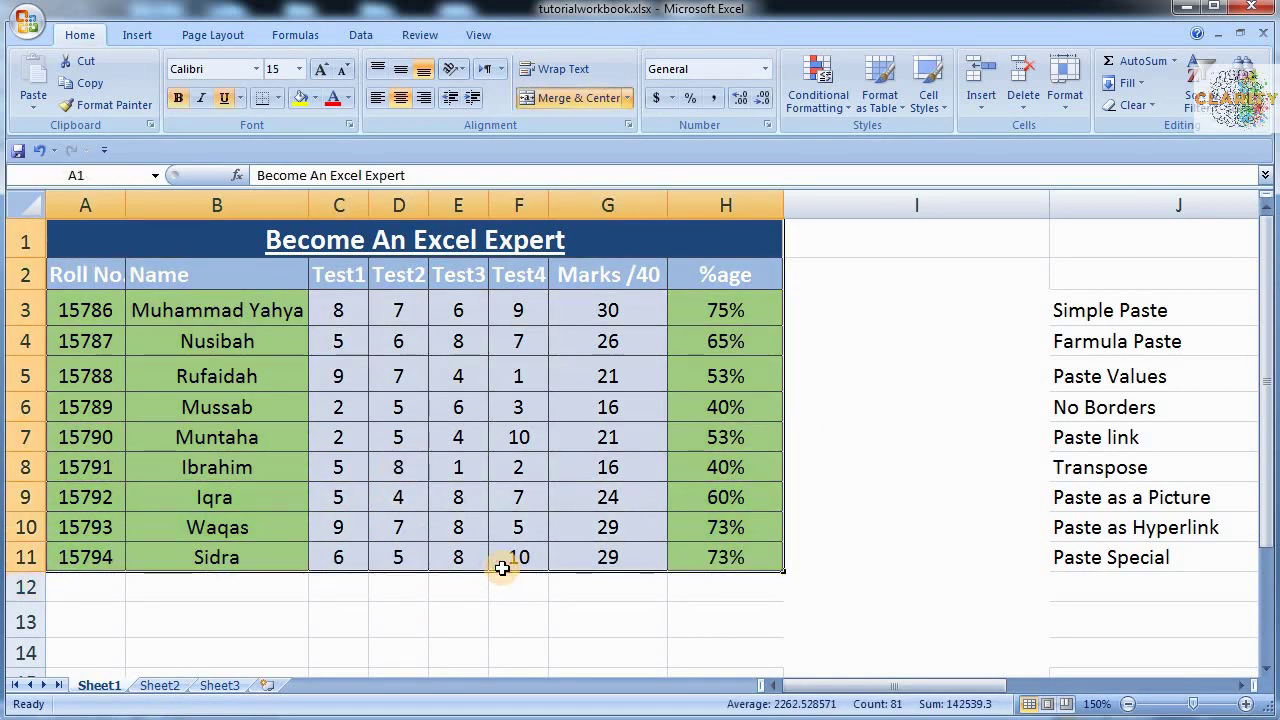
{"action": "key", "text": "ctrl+c"}
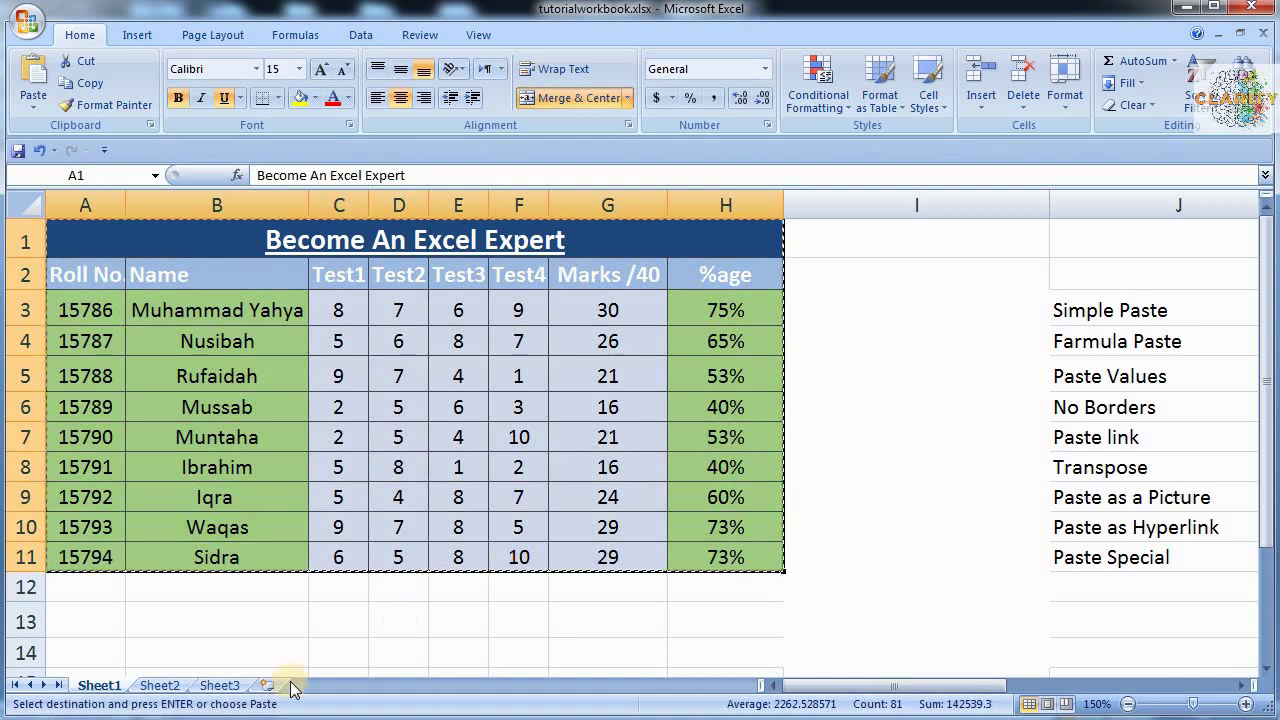
On Sheet3, move below the linked copy, check the paste options, and select A81.
{"action": "left_click", "coordinate": [221, 686]}
{"action": "key", "text": "Down"}
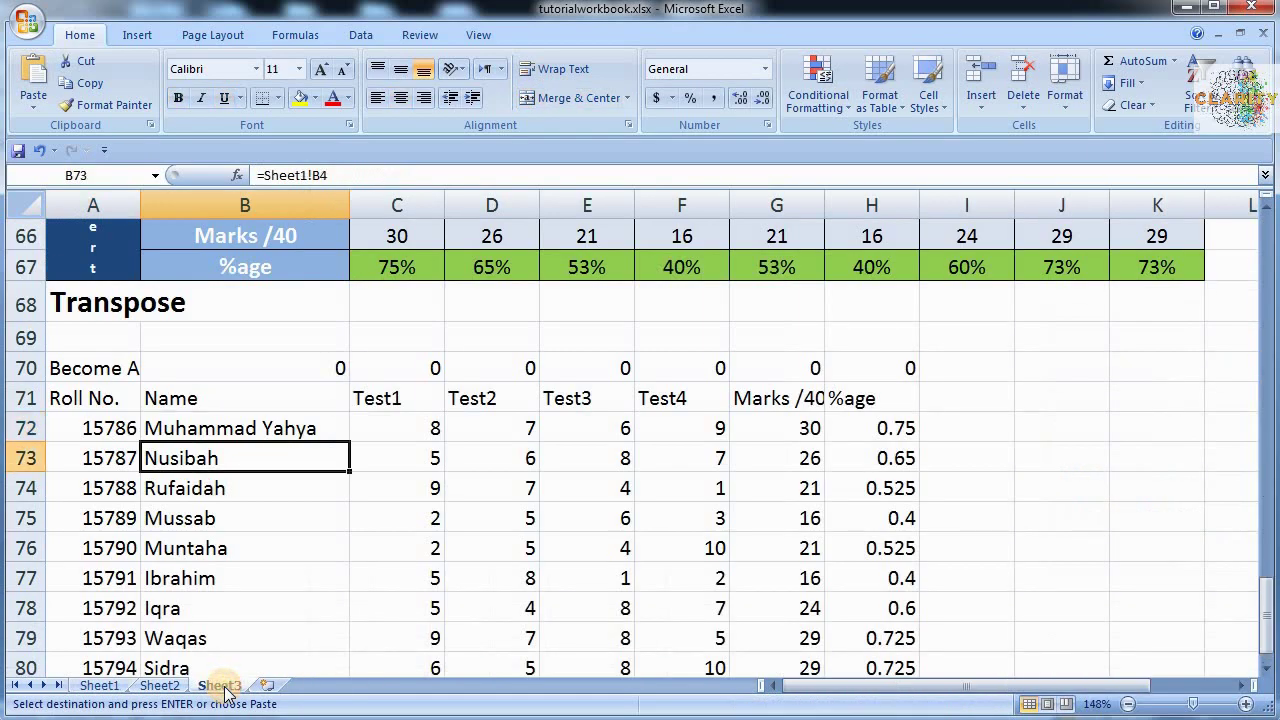
{"action": "key", "text": "Down"}
{"action": "key", "text": "Down"}
{"action": "key", "text": "Down"}
{"action": "key", "text": "Down"}
{"action": "key", "text": "Down"}
{"action": "key", "text": "Down"}
{"action": "key", "text": "Left"}
{"action": "key", "text": "Up"}
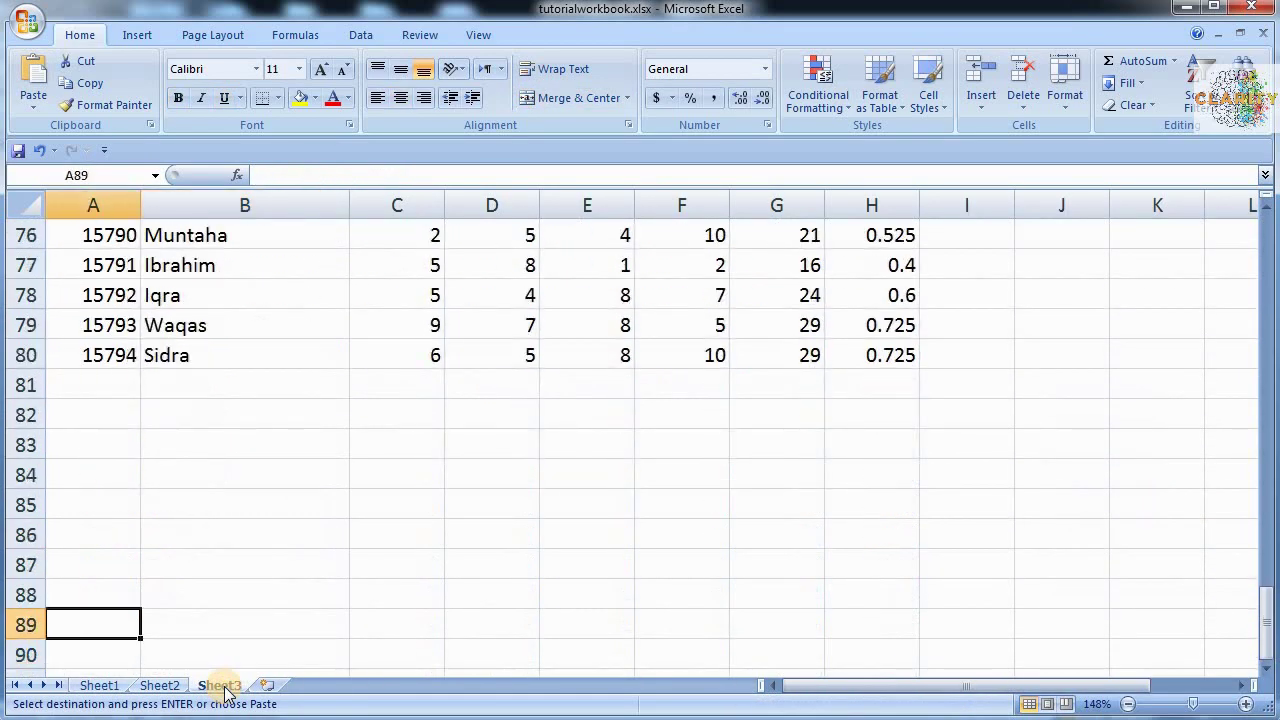
{"action": "key", "text": "Up"}
{"action": "key", "text": "Up"}
{"action": "key", "text": "Up"}
{"action": "key", "text": "Up"}
{"action": "key", "text": "Up"}
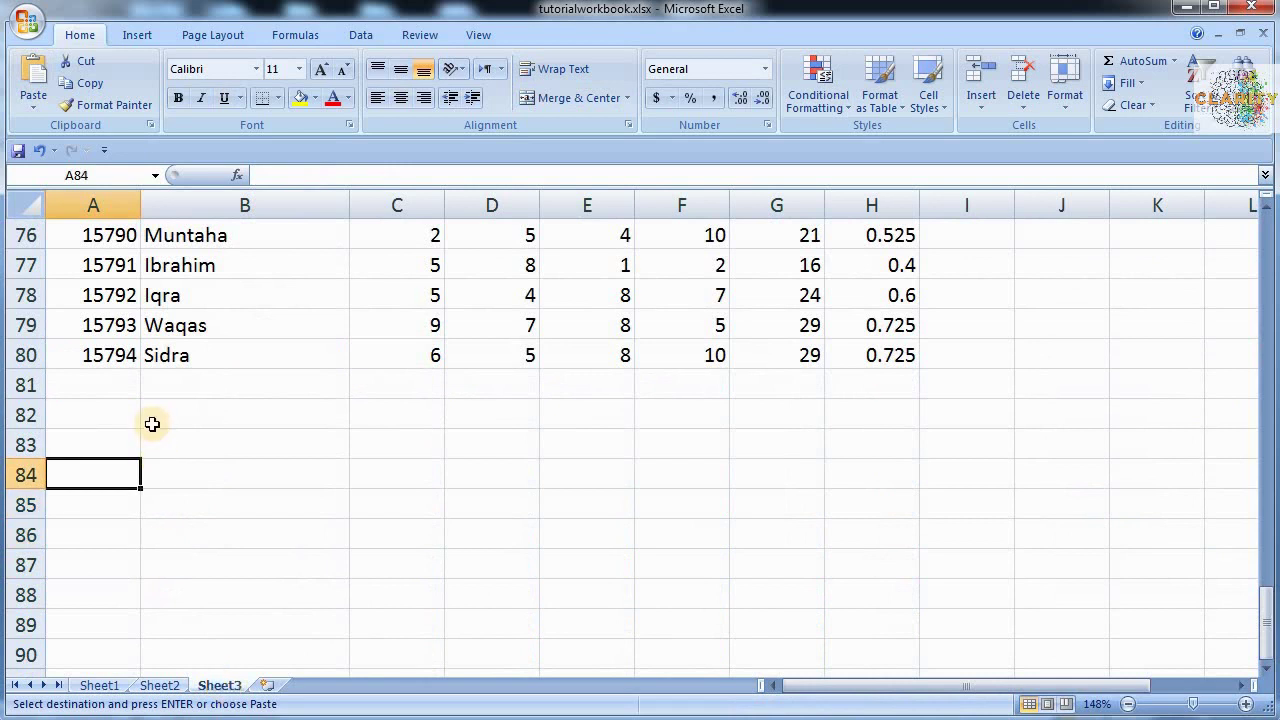
{"action": "left_click", "coordinate": [39, 104]}
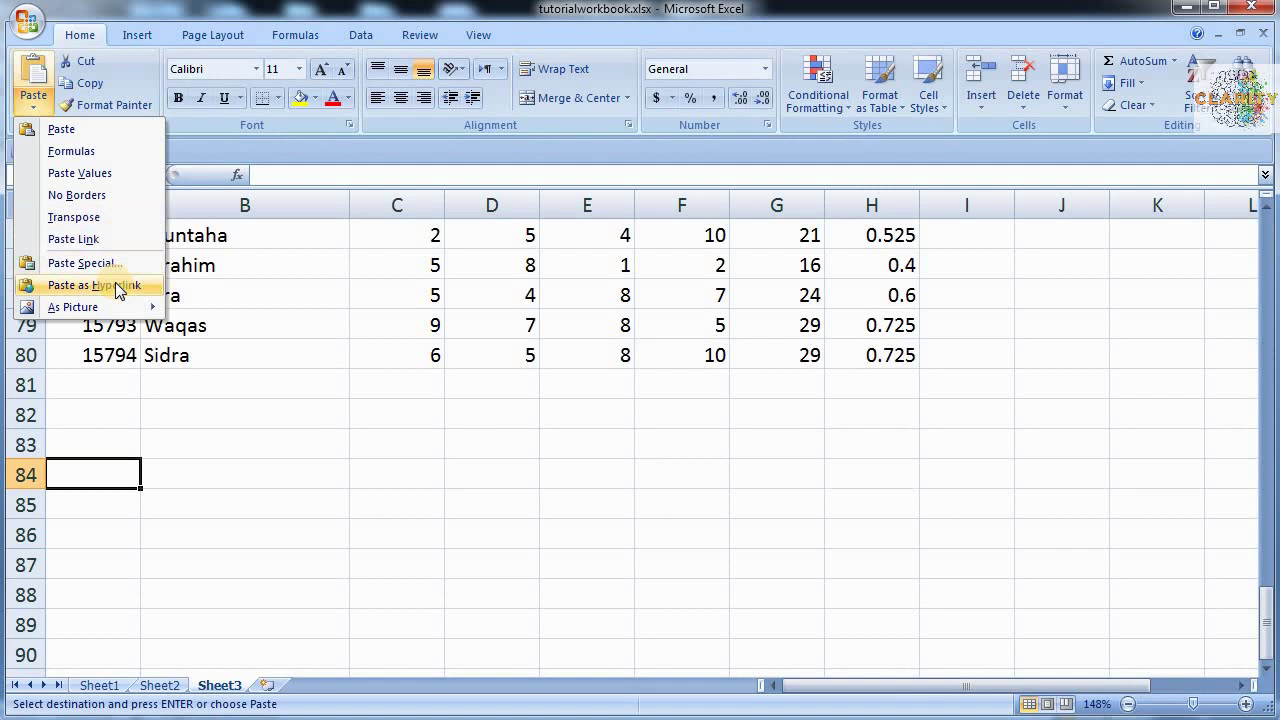
{"action": "left_click", "coordinate": [131, 479]}
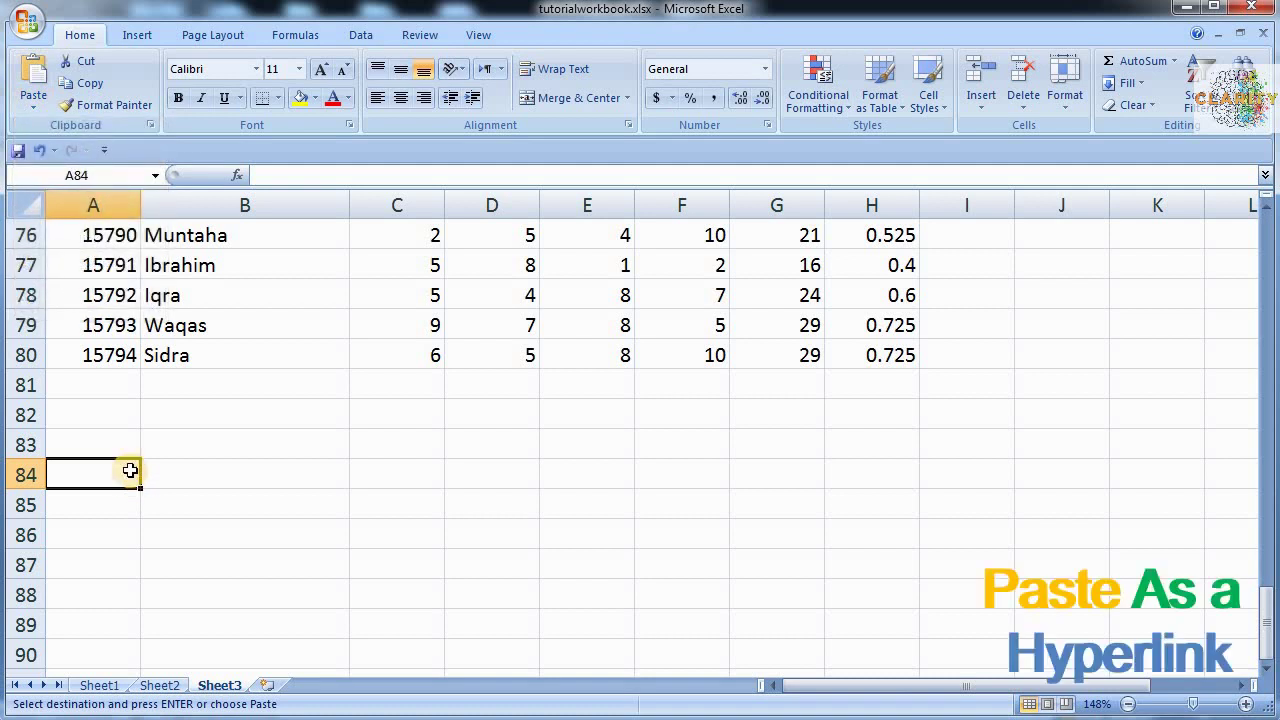
{"action": "left_click", "coordinate": [124, 386]}
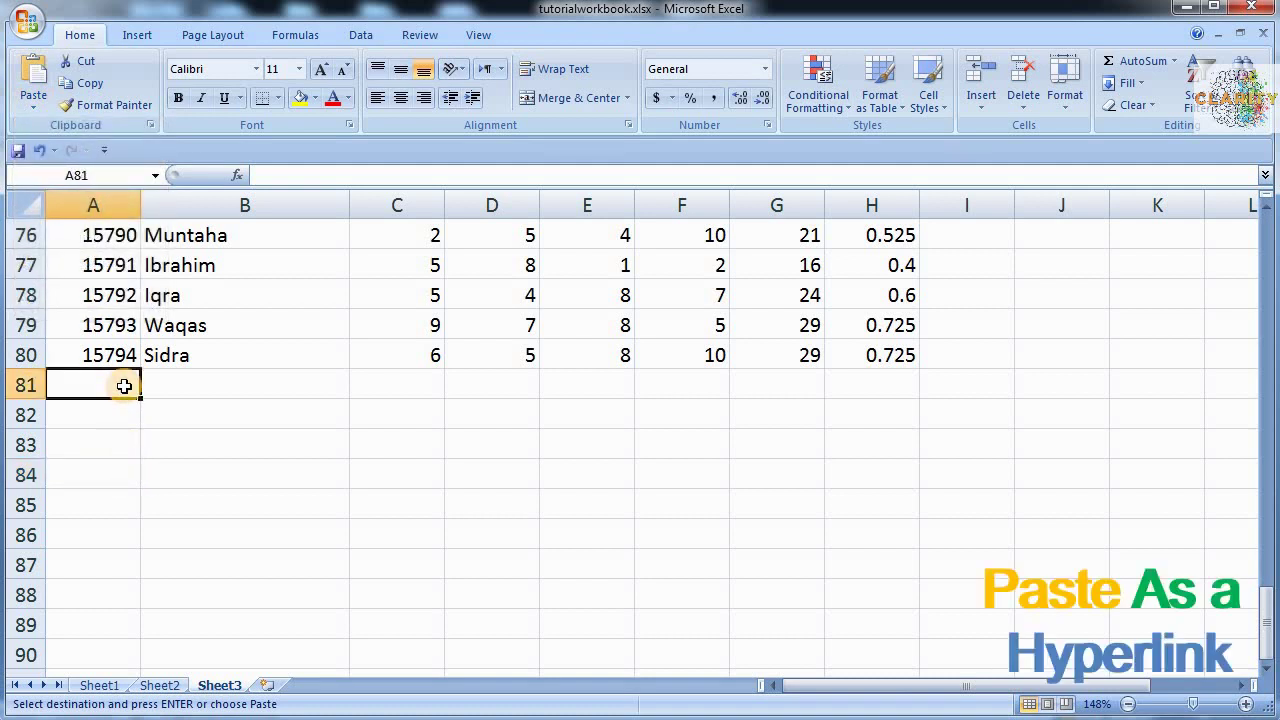
Enter a bold, enlarged 'Paste Link' label in A81.
{"action": "type", "text": "Paste Link"}
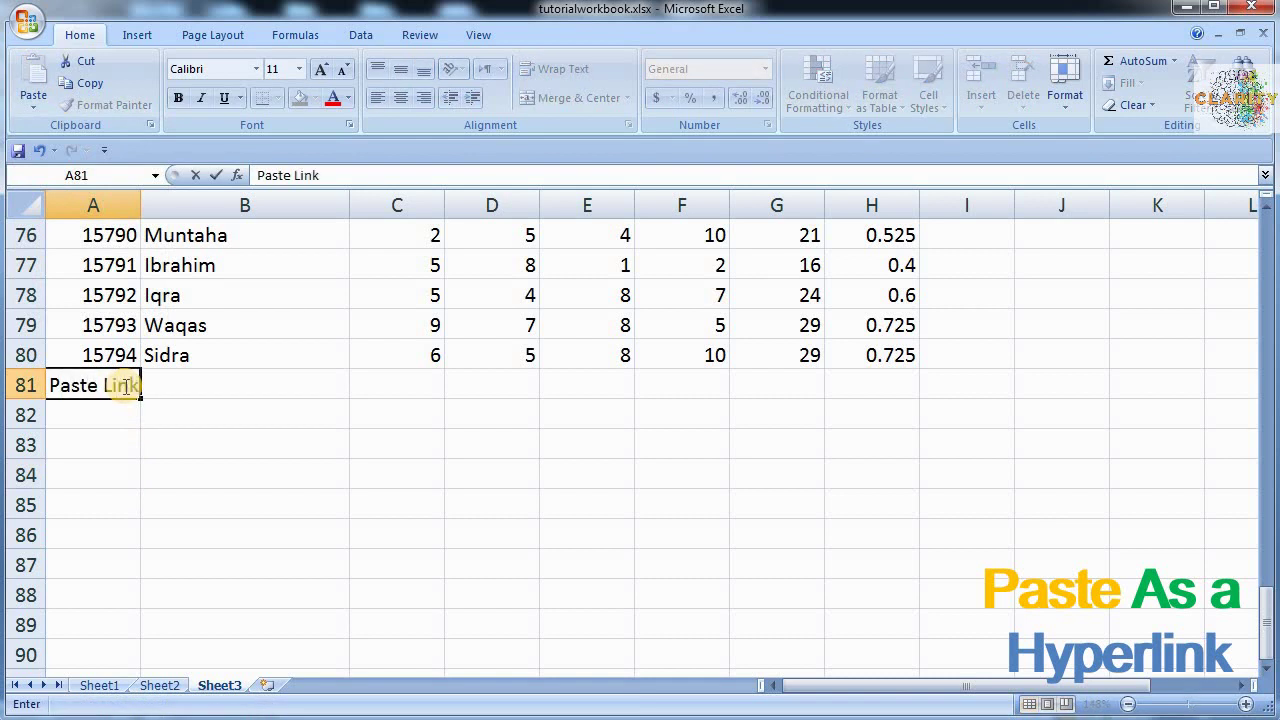
{"action": "key", "text": "Return"}
{"action": "key", "text": "Right"}
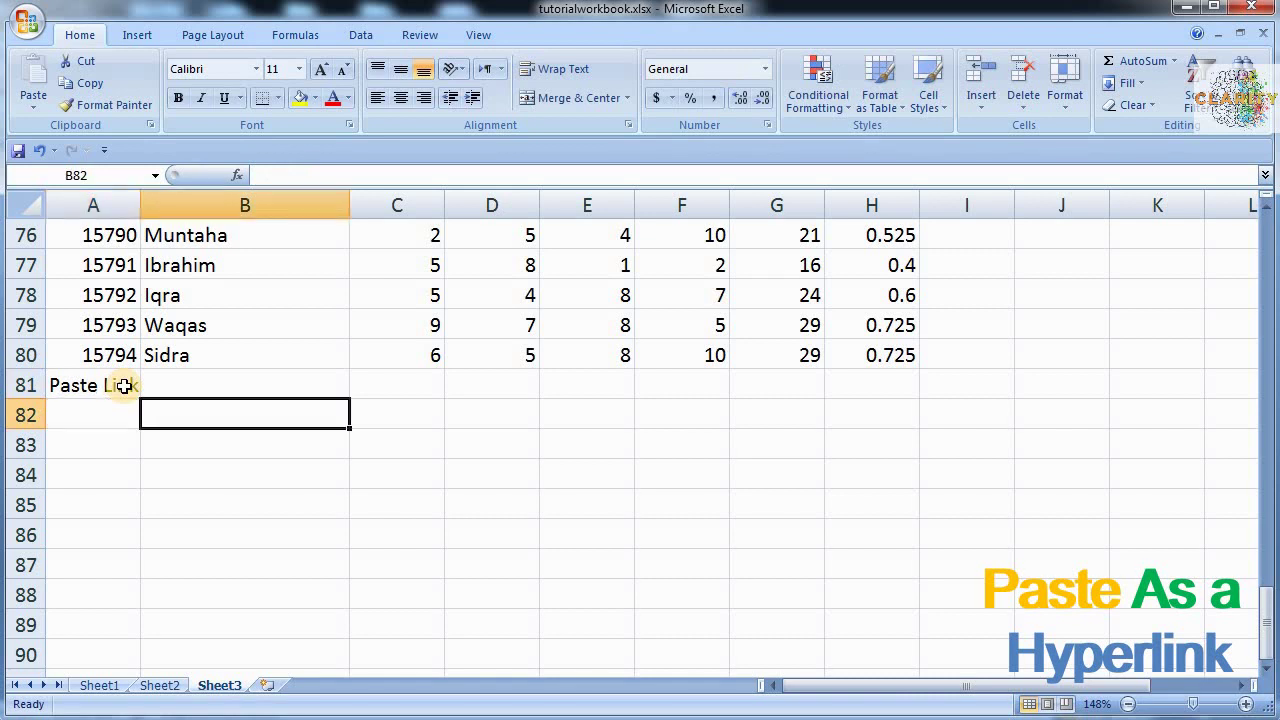
{"action": "left_click", "coordinate": [123, 386]}
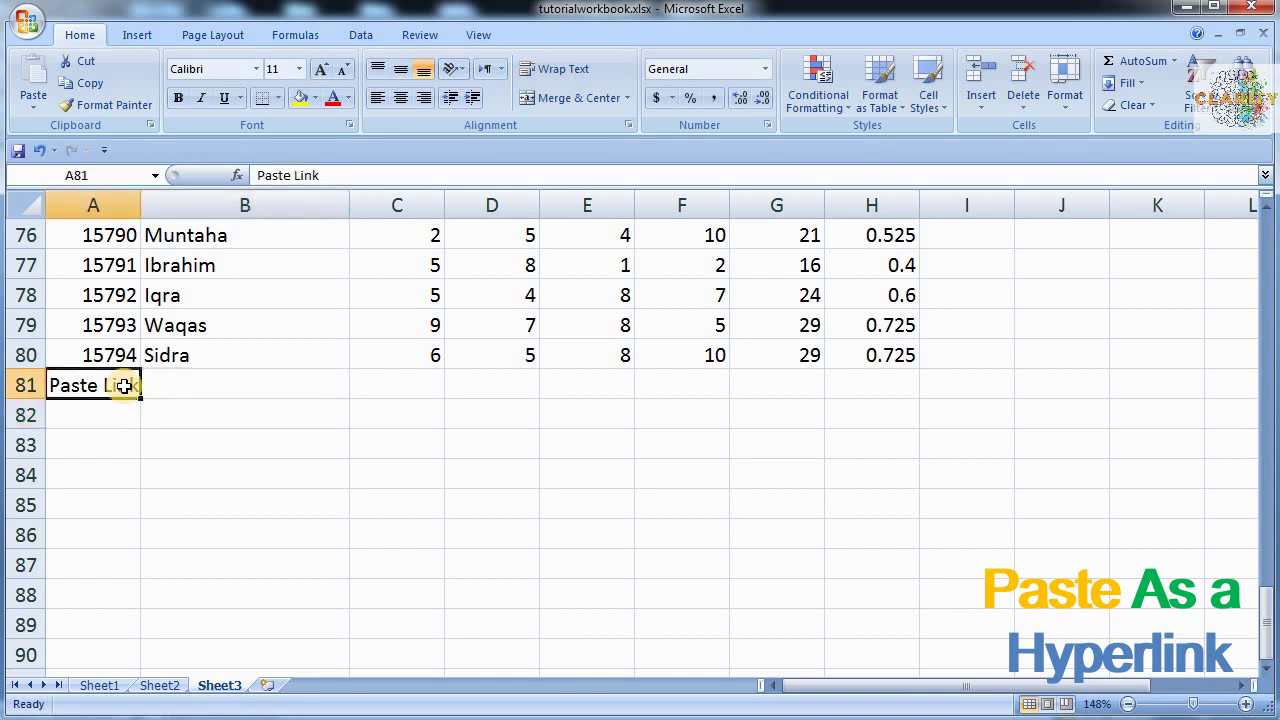
{"action": "left_click", "coordinate": [178, 97]}
{"action": "left_click", "coordinate": [325, 68]}
{"action": "left_click", "coordinate": [325, 68]}
{"action": "left_click", "coordinate": [325, 68]}
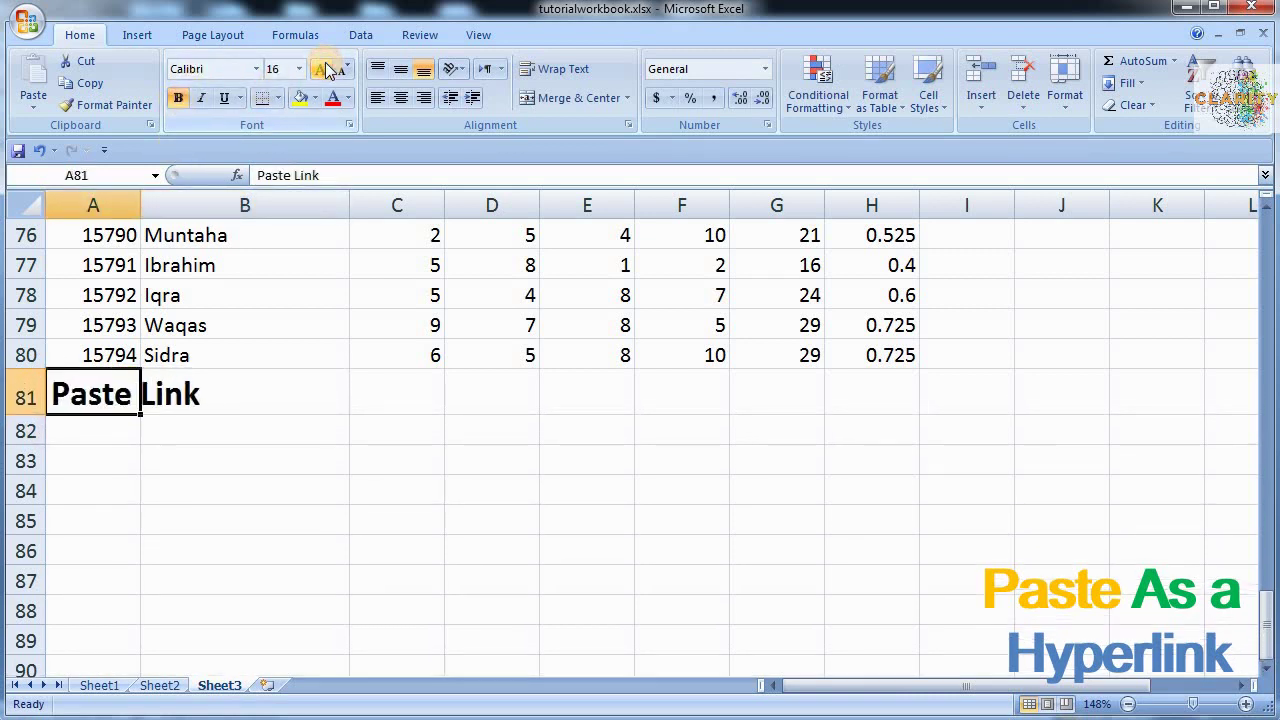
{"action": "left_click", "coordinate": [343, 68]}
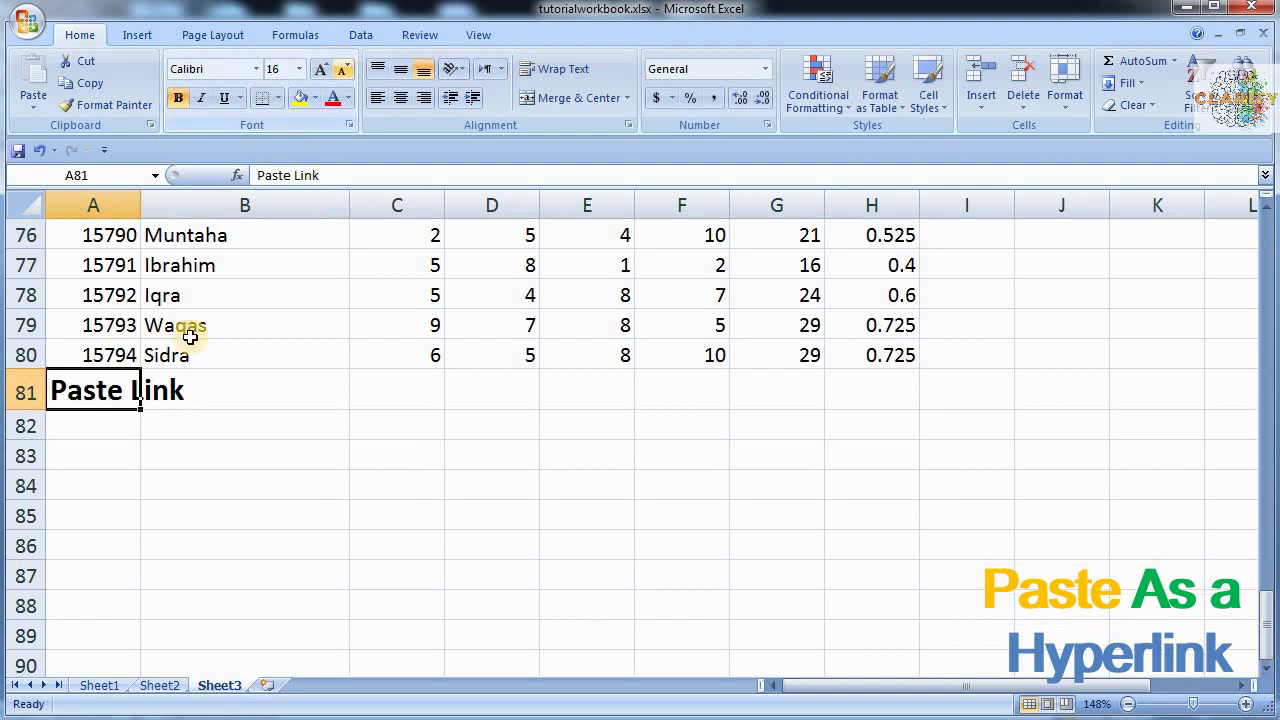
Enter a bold 16-point 'Paste Hyperlink' label in A83.
{"action": "left_click", "coordinate": [102, 457]}
{"action": "type", "text": "Paste Hyperlink"}
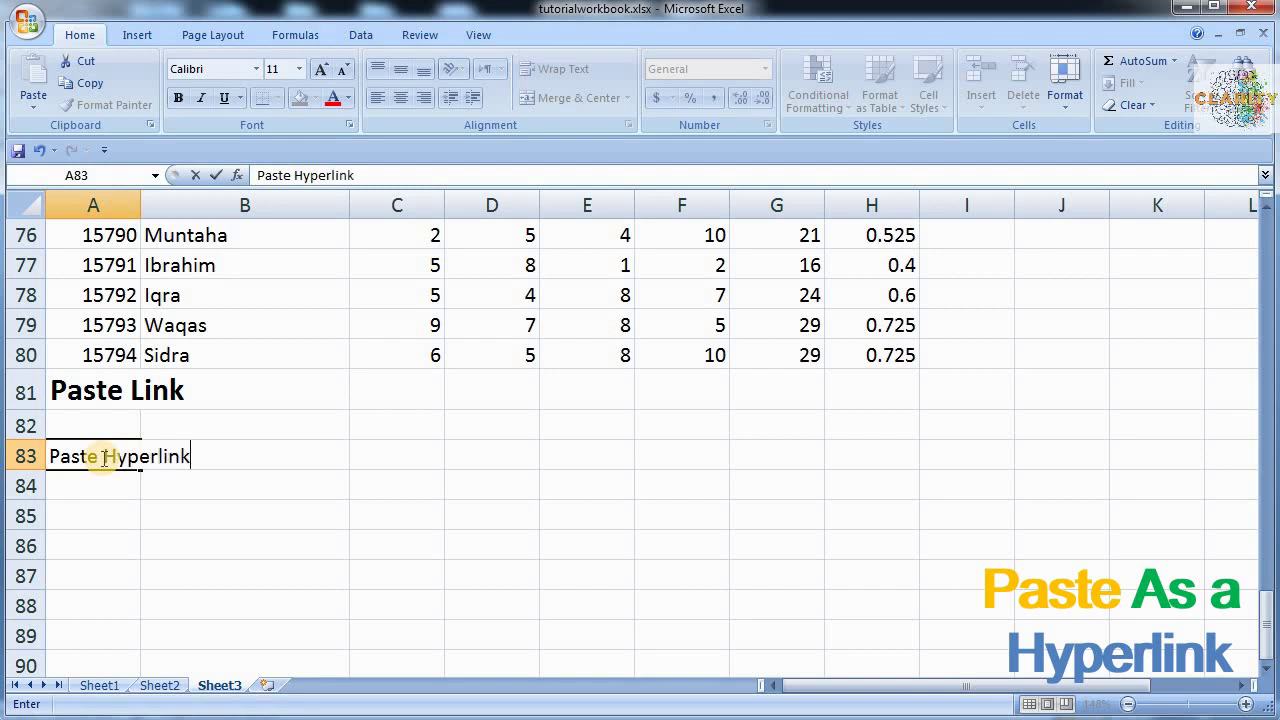
{"action": "key", "text": "ctrl+Return"}
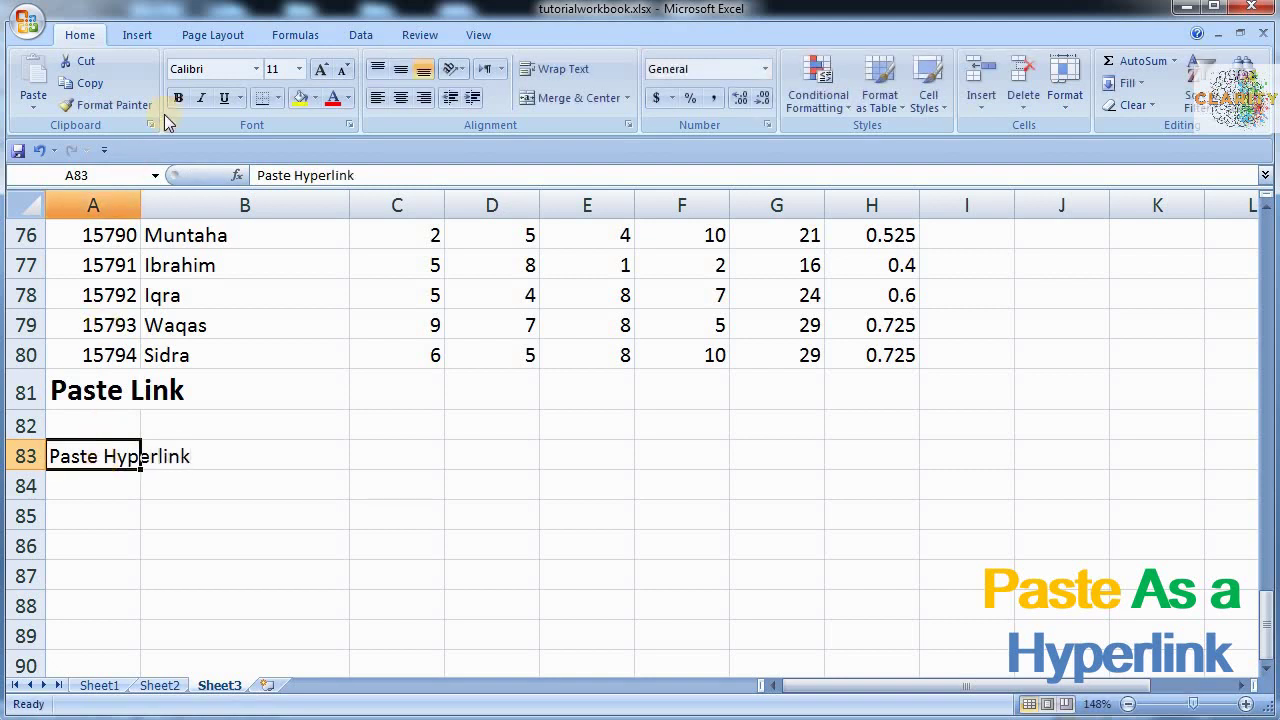
{"action": "left_click", "coordinate": [178, 97]}
{"action": "left_click", "coordinate": [322, 70]}
{"action": "left_click", "coordinate": [322, 70]}
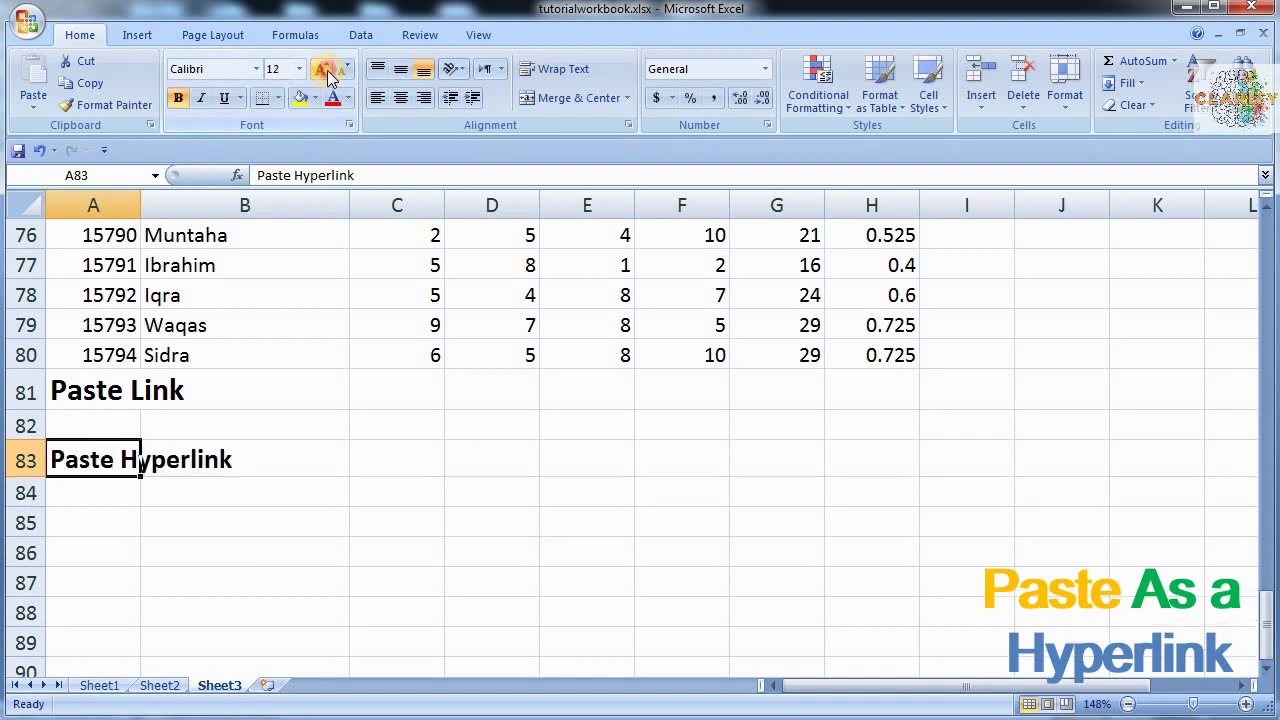
{"action": "left_click", "coordinate": [322, 70]}
{"action": "left_click", "coordinate": [322, 70]}
{"action": "left_click", "coordinate": [339, 73]}
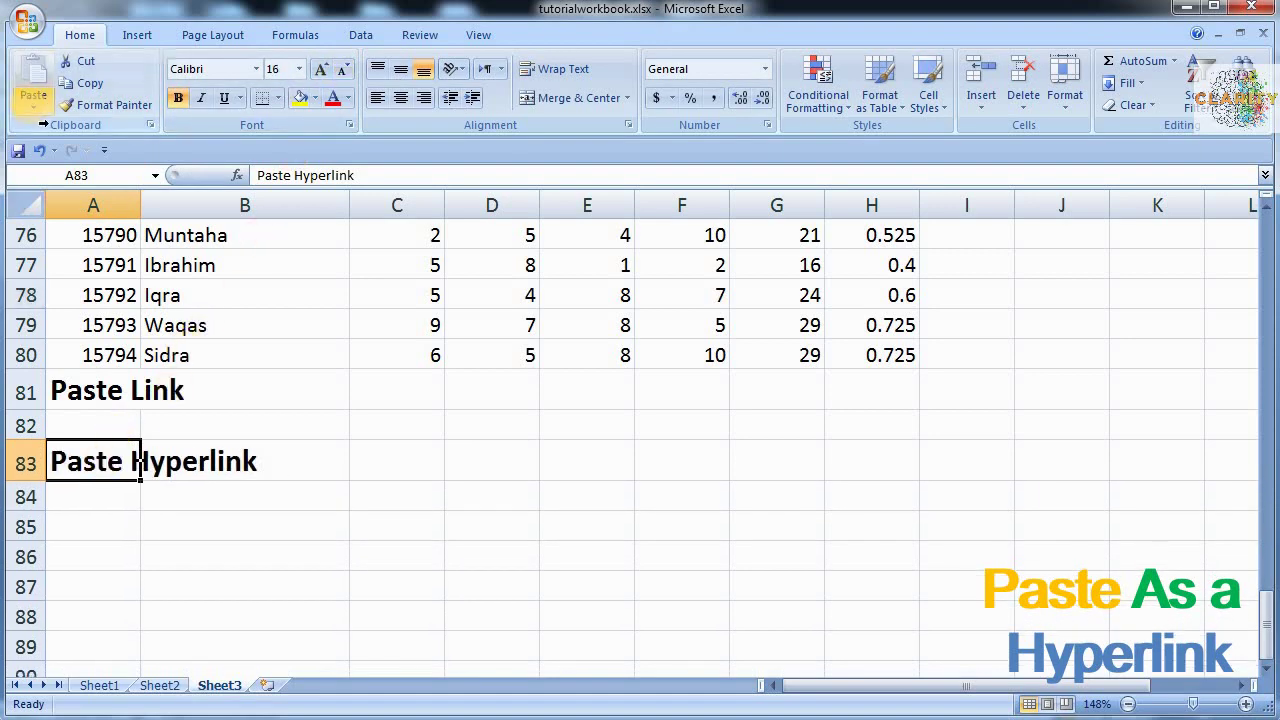
Copy the marks table from Sheet1 again.
{"action": "left_click", "coordinate": [101, 688]}
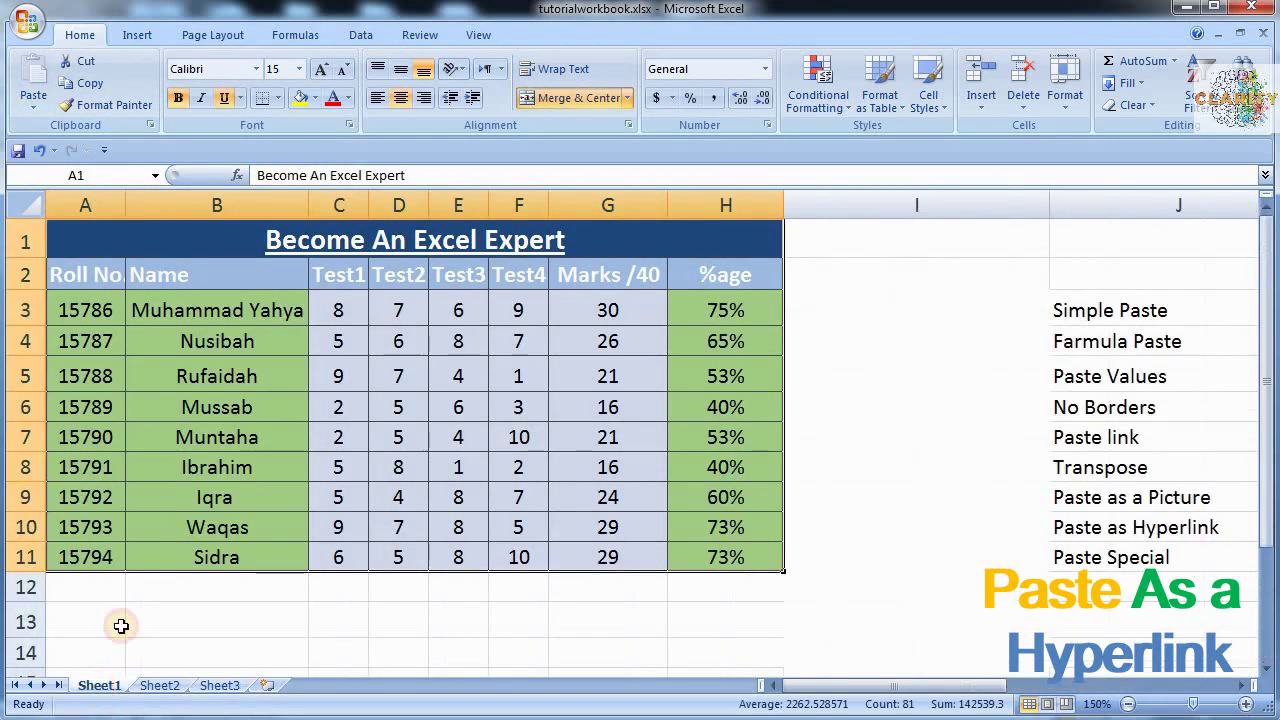
{"action": "left_click_drag", "start_coordinate": [86, 245], "coordinate": [404, 547]}
{"action": "key", "text": "ctrl+c"}
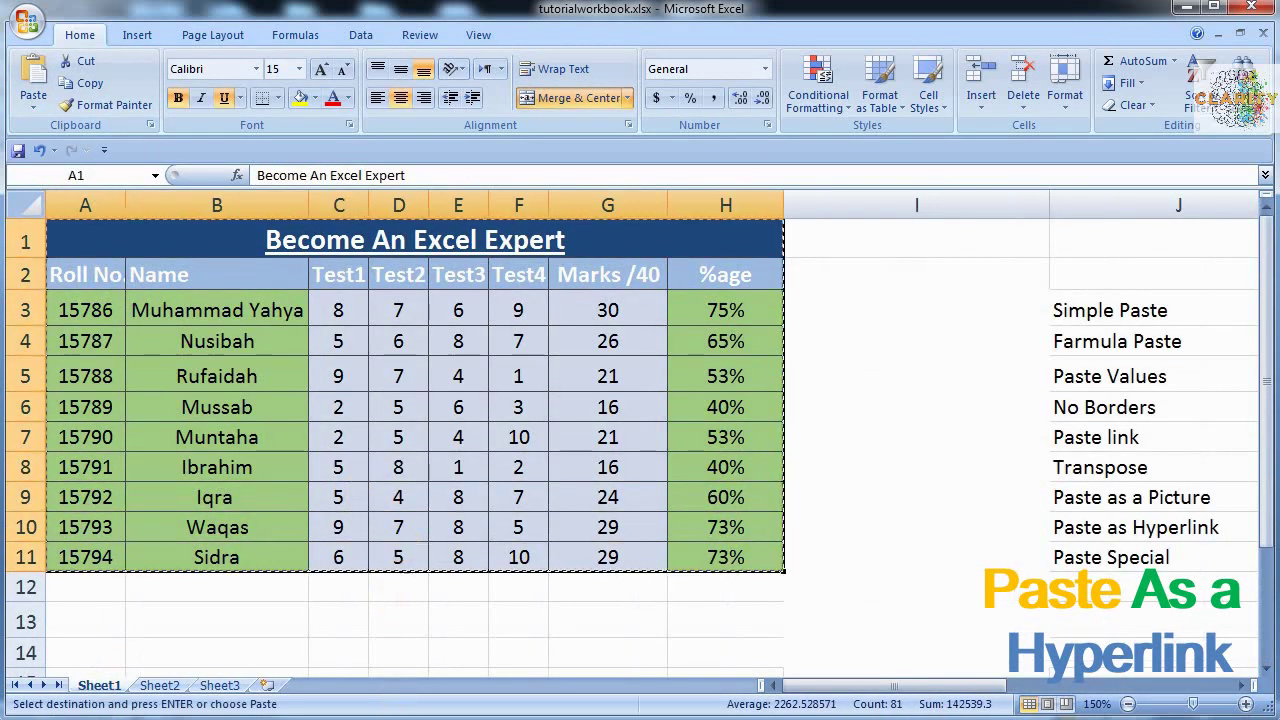
Paste the table as a hyperlink at A83 on Sheet3 and follow it to Sheet1.
{"action": "left_click", "coordinate": [228, 688]}
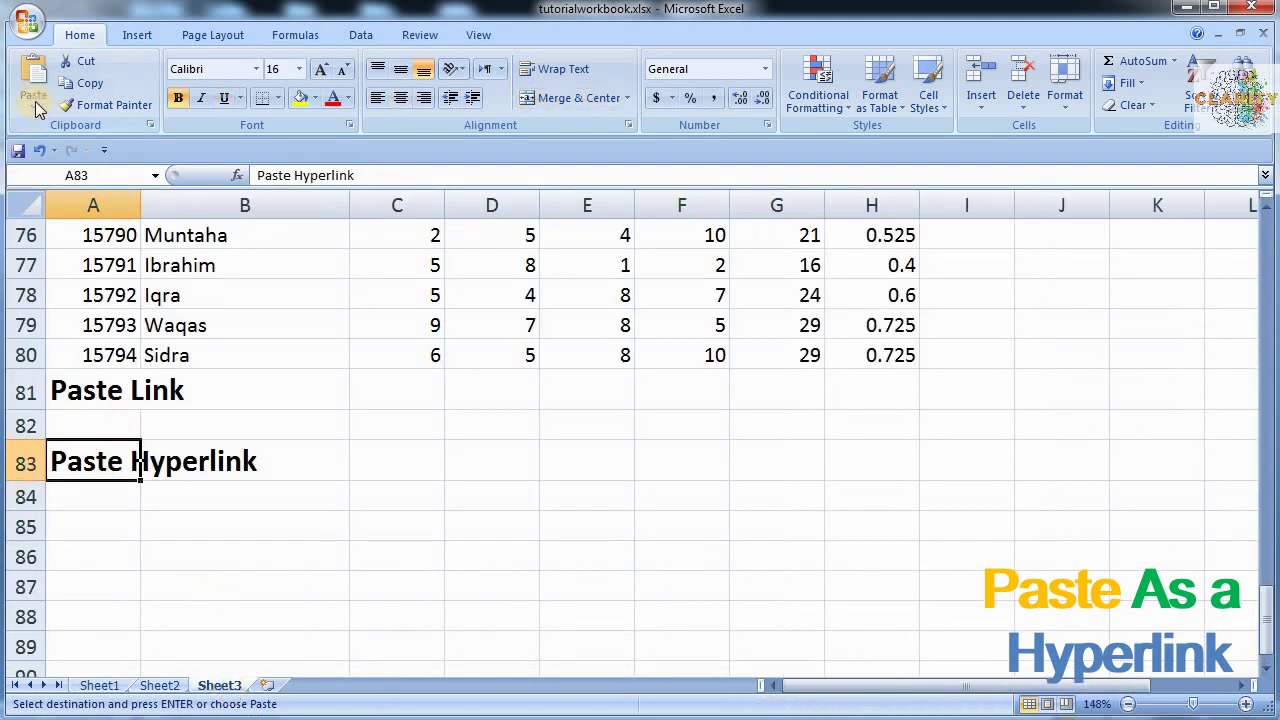
{"action": "left_click", "coordinate": [33, 100]}
{"action": "left_click", "coordinate": [95, 285]}
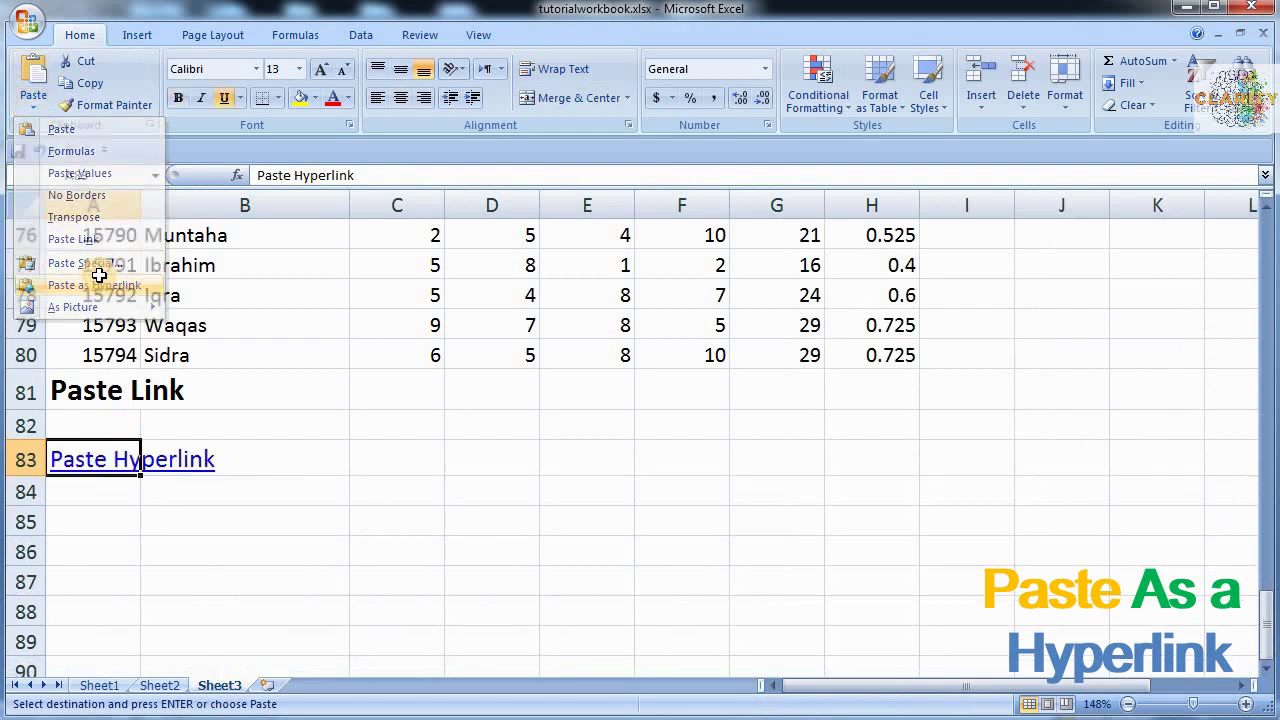
{"action": "left_click", "coordinate": [88, 494]}
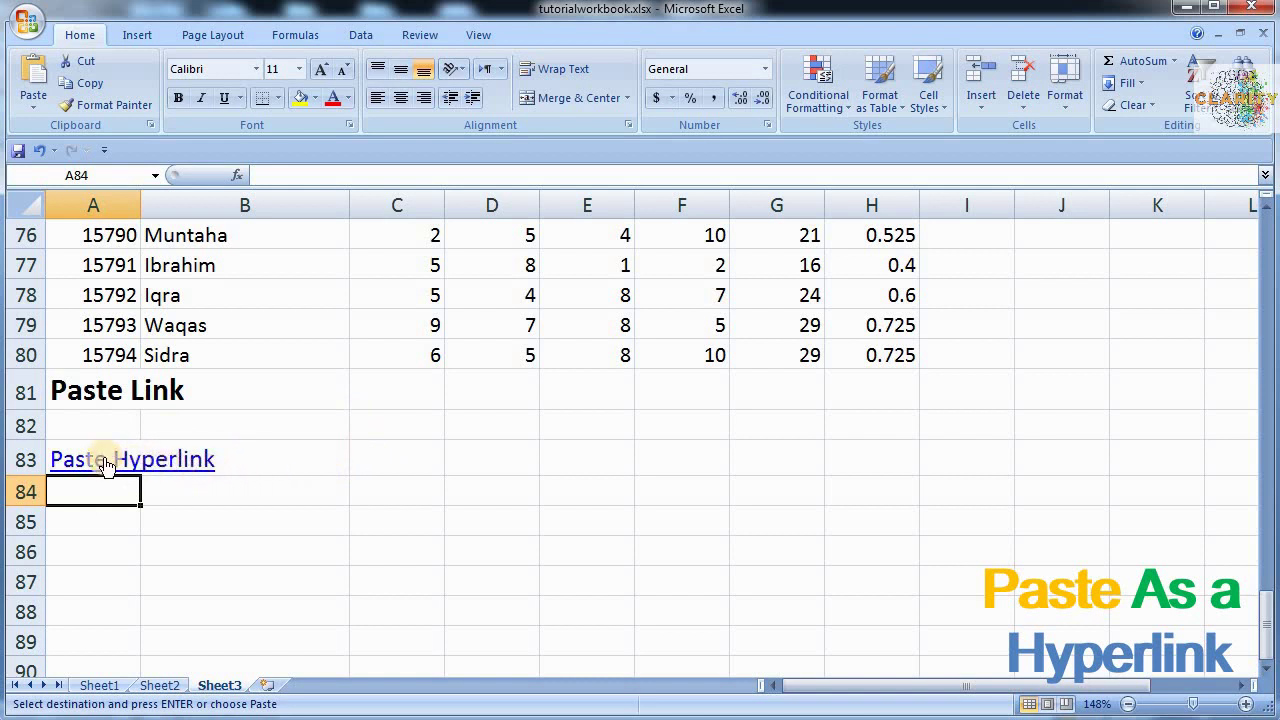
{"action": "mouse_move", "coordinate": [106, 465]}
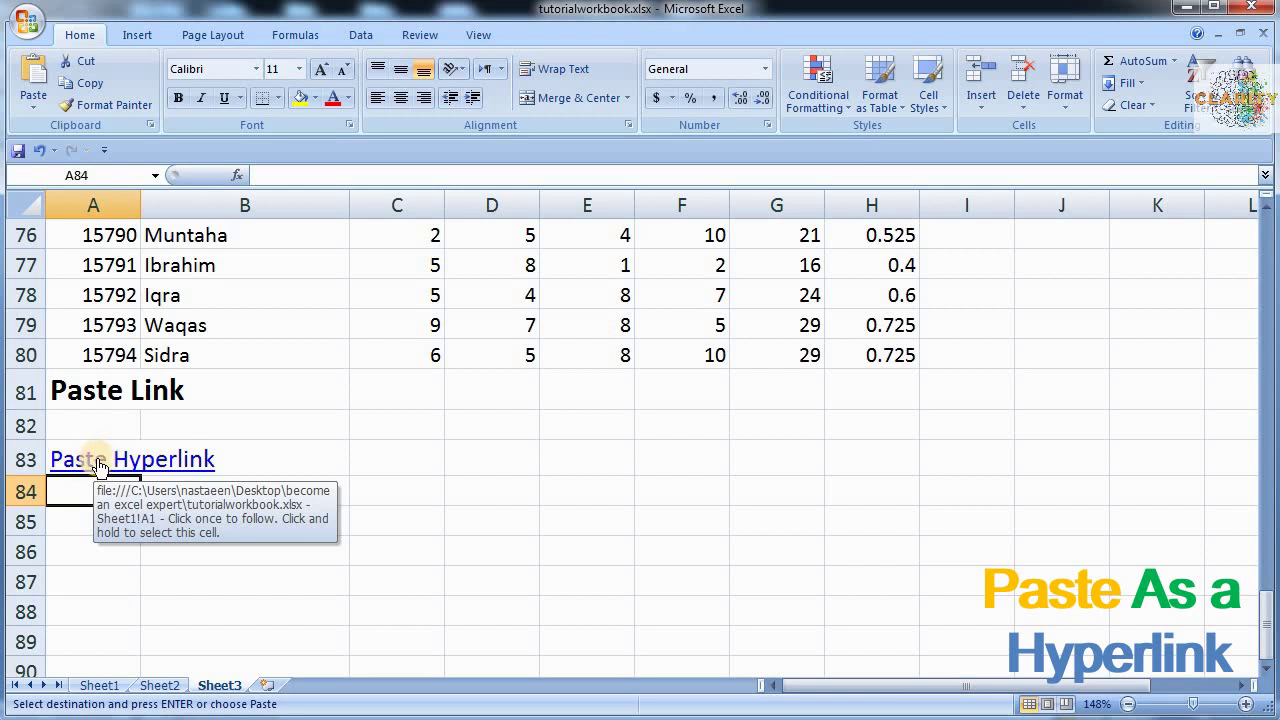
{"action": "left_click", "coordinate": [97, 459]}
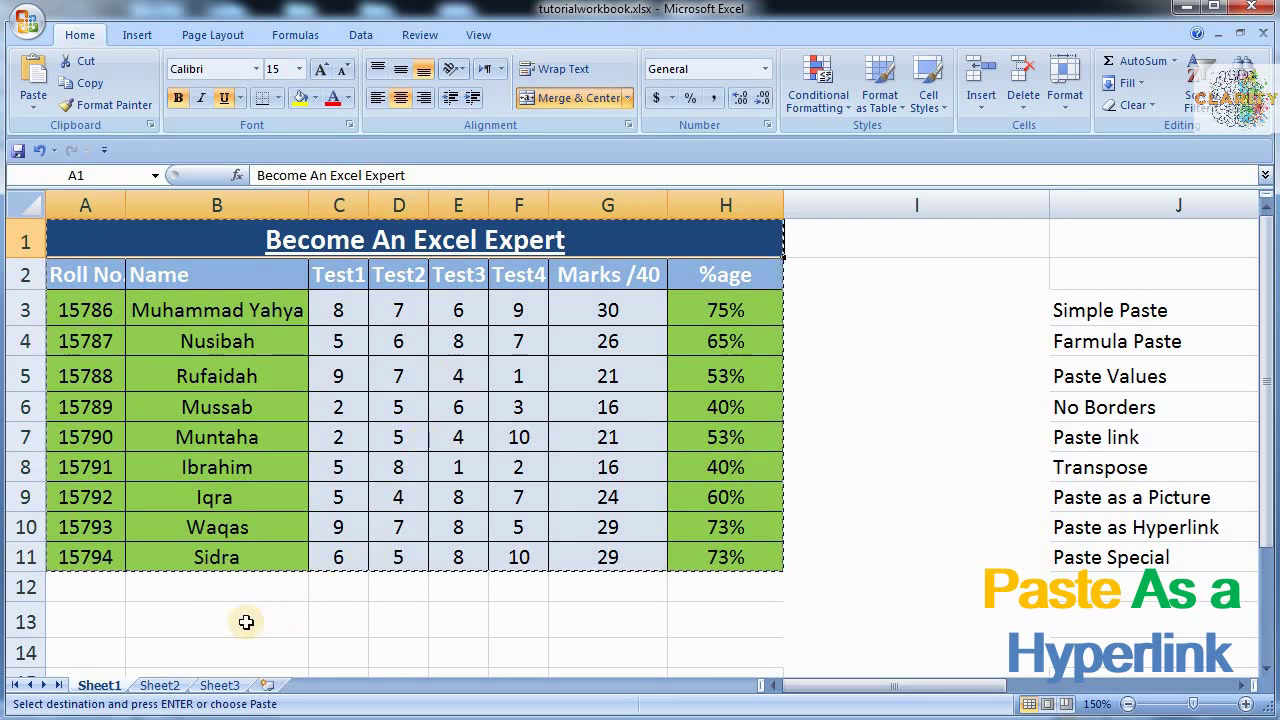
Change the A83 hyperlink text to 'Test Results' and confirm it still jumps to Sheet1.
{"action": "left_click", "coordinate": [221, 685]}
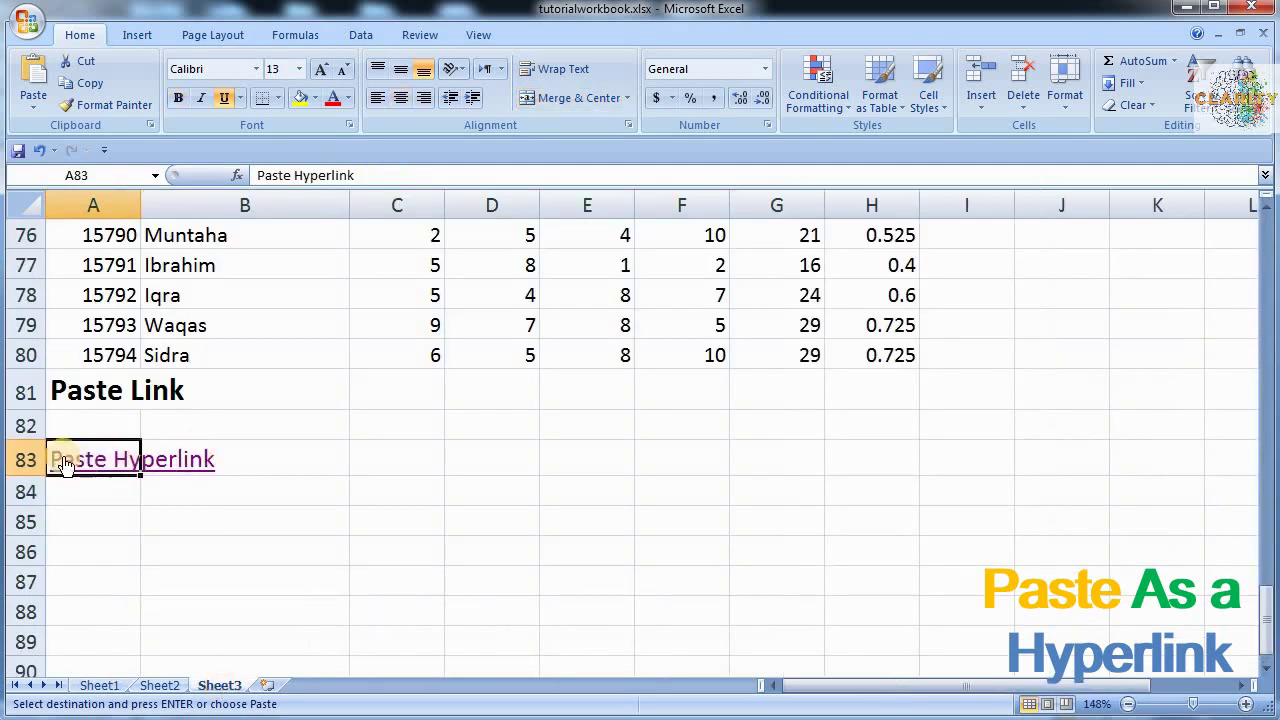
{"action": "mouse_move", "coordinate": [115, 460]}
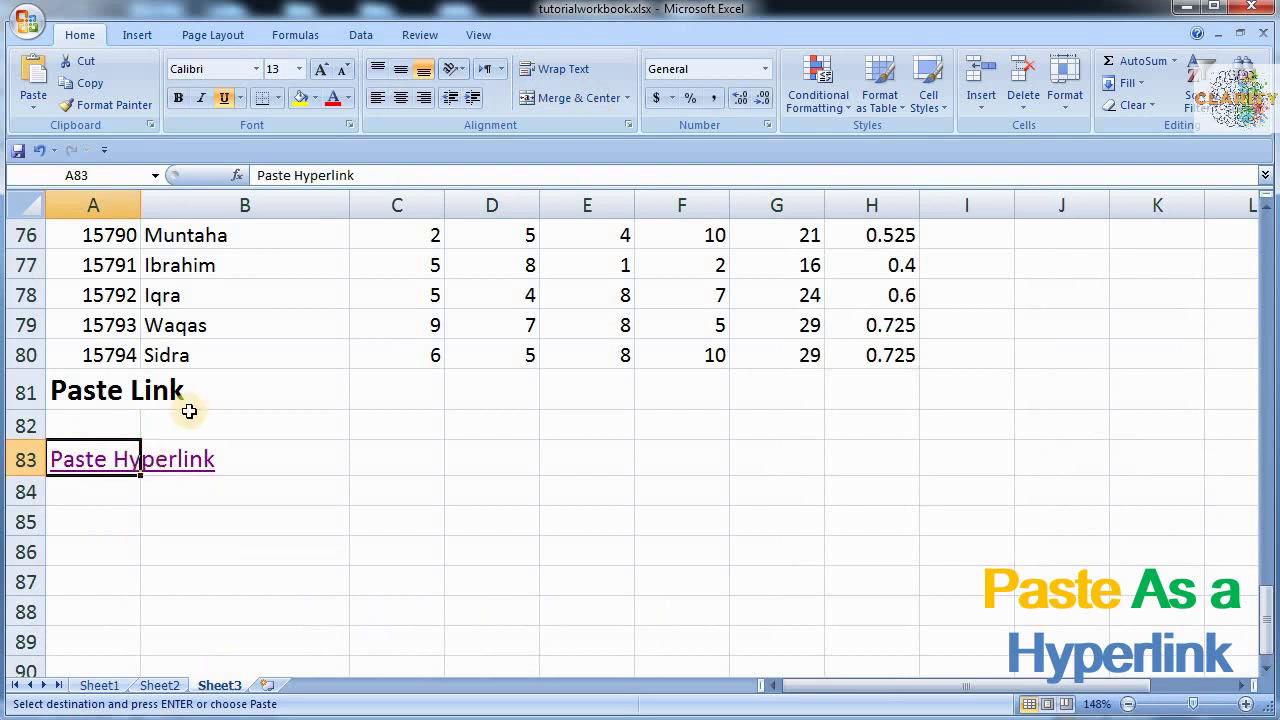
{"action": "left_click", "coordinate": [367, 176]}
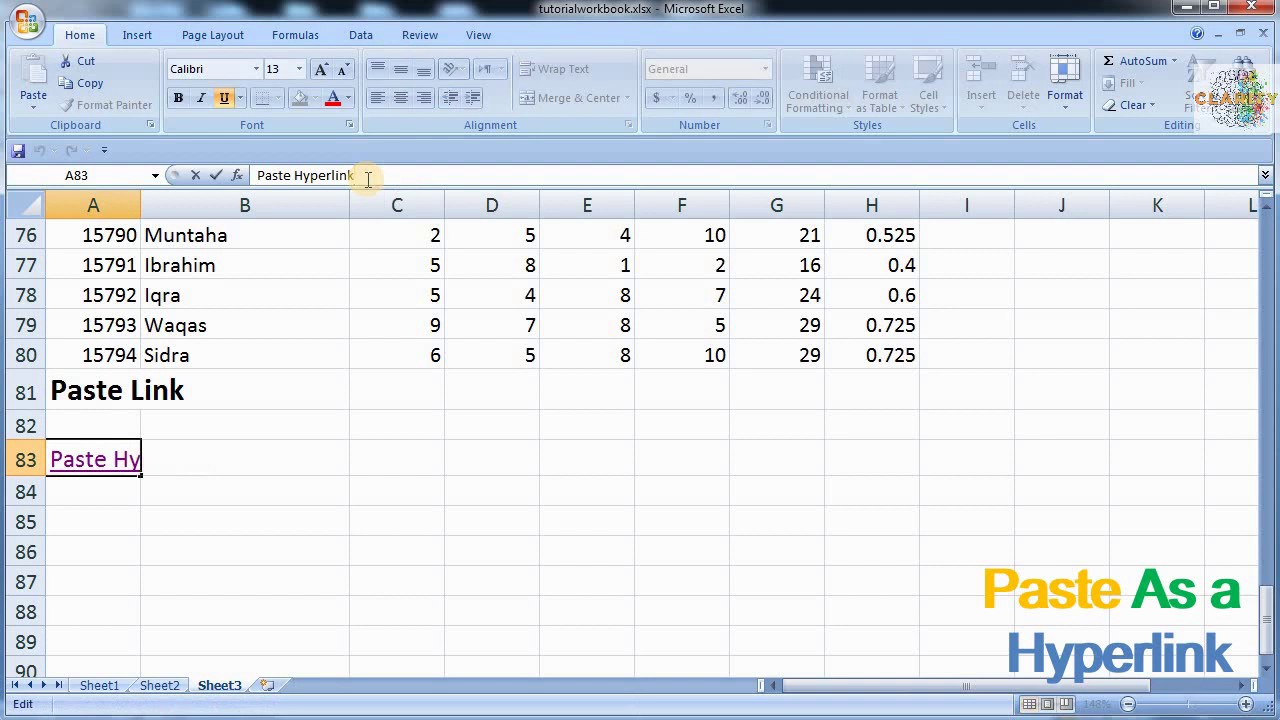
{"action": "key", "text": "BackSpace"}
{"action": "key", "text": "BackSpace"}
{"action": "key", "text": "BackSpace"}
{"action": "key", "text": "BackSpace"}
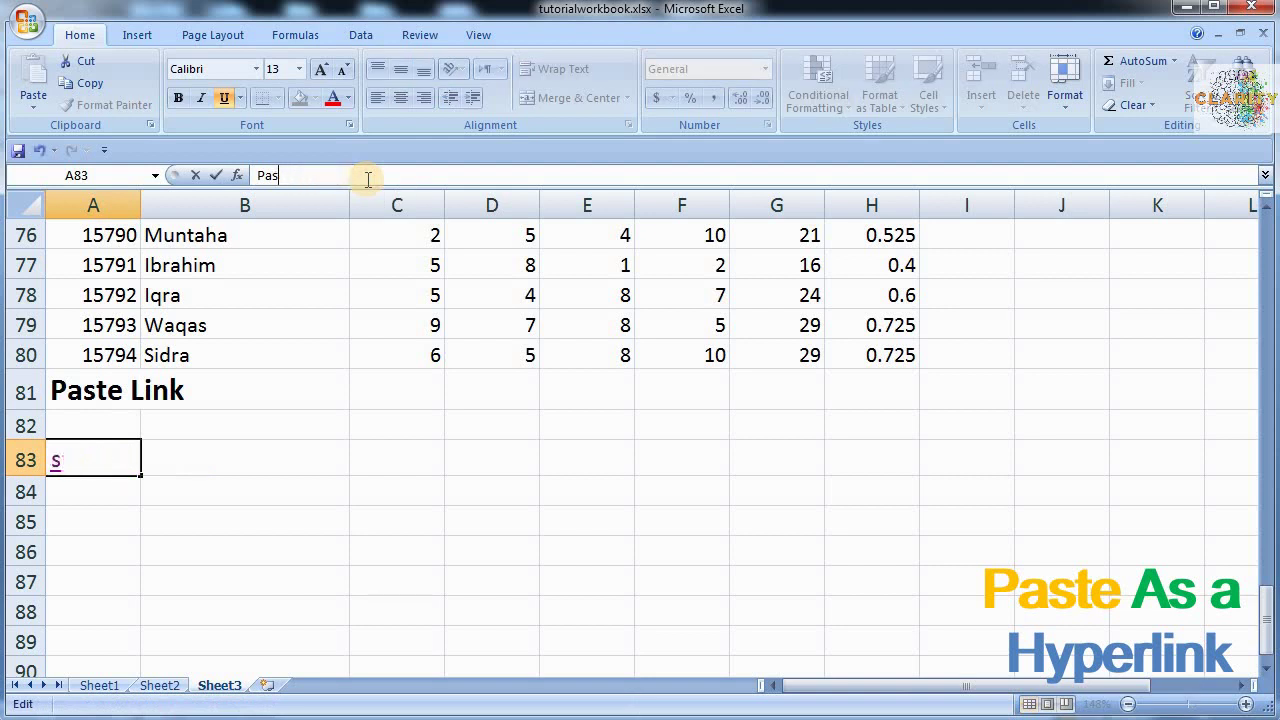
{"action": "type", "text": "Test Re"}
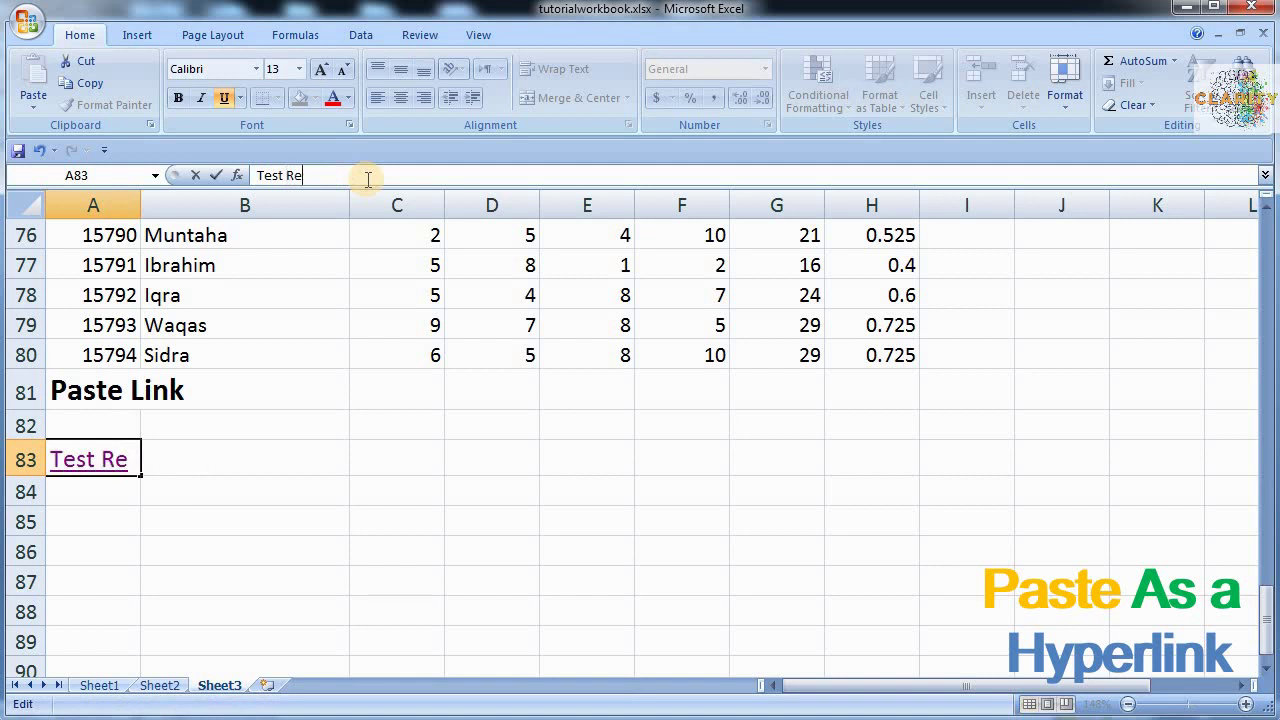
{"action": "type", "text": "sults"}
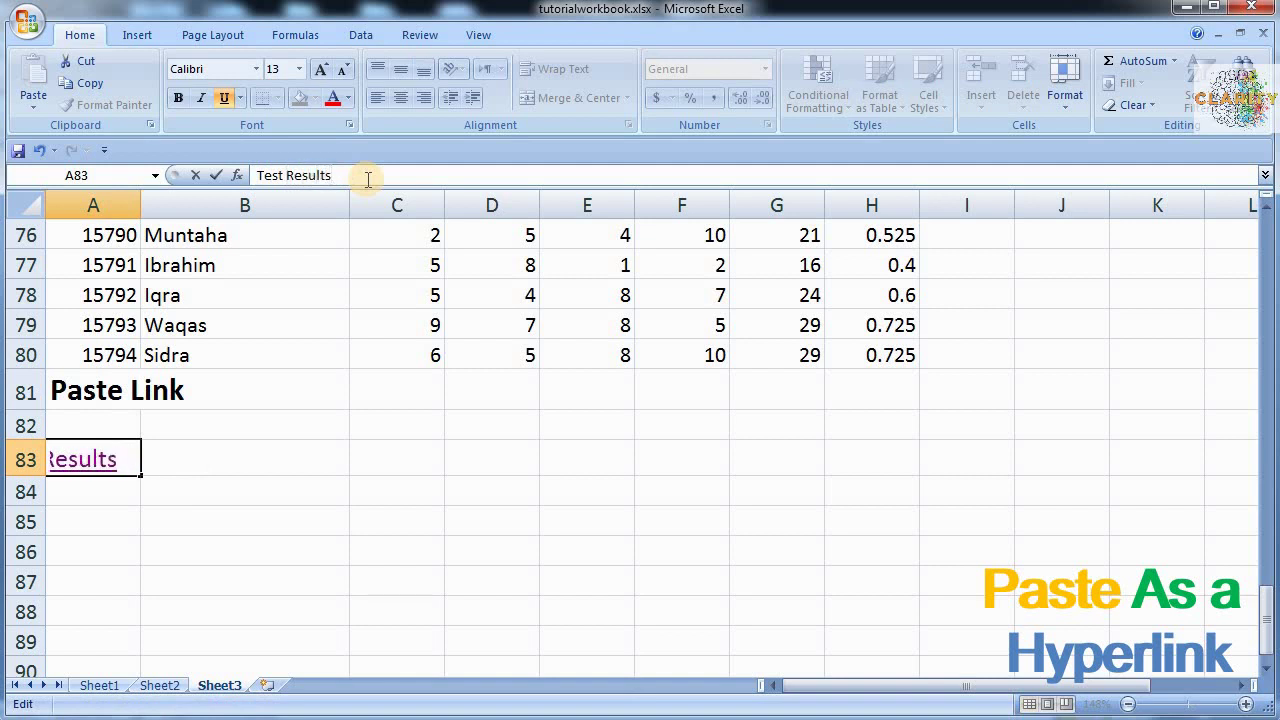
{"action": "key", "text": "ctrl+Return"}
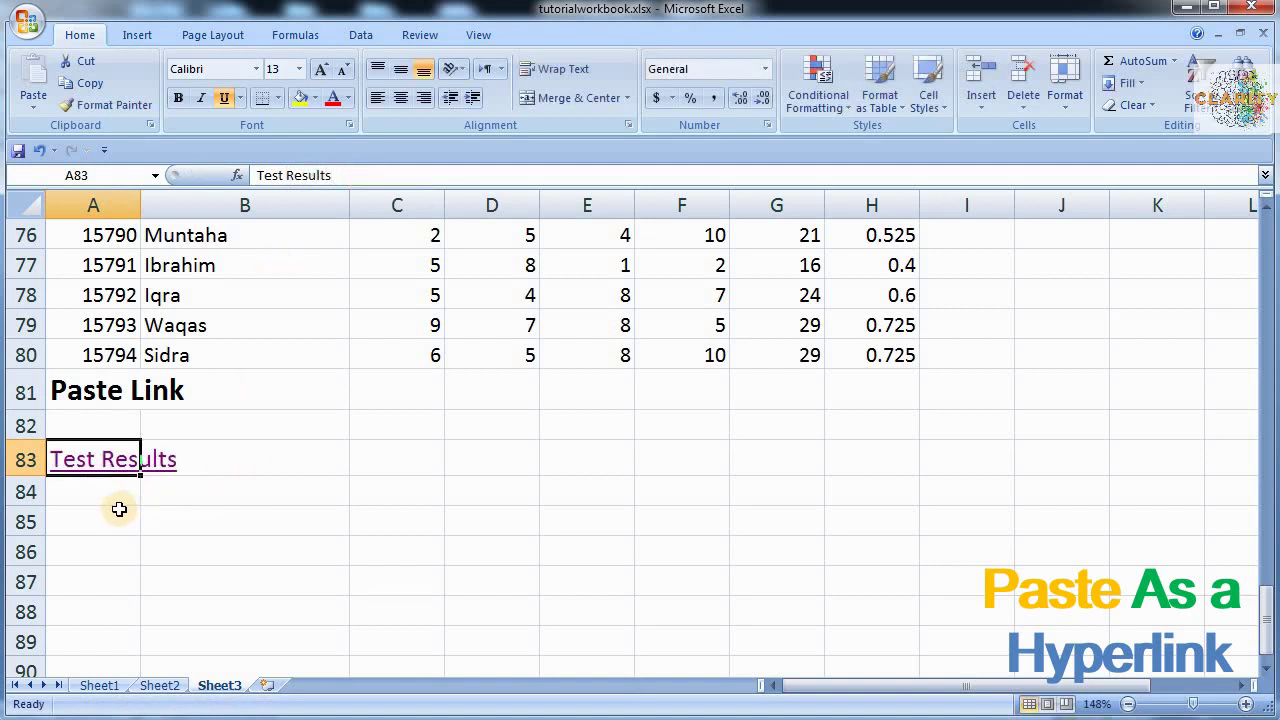
{"action": "left_click", "coordinate": [92, 460]}
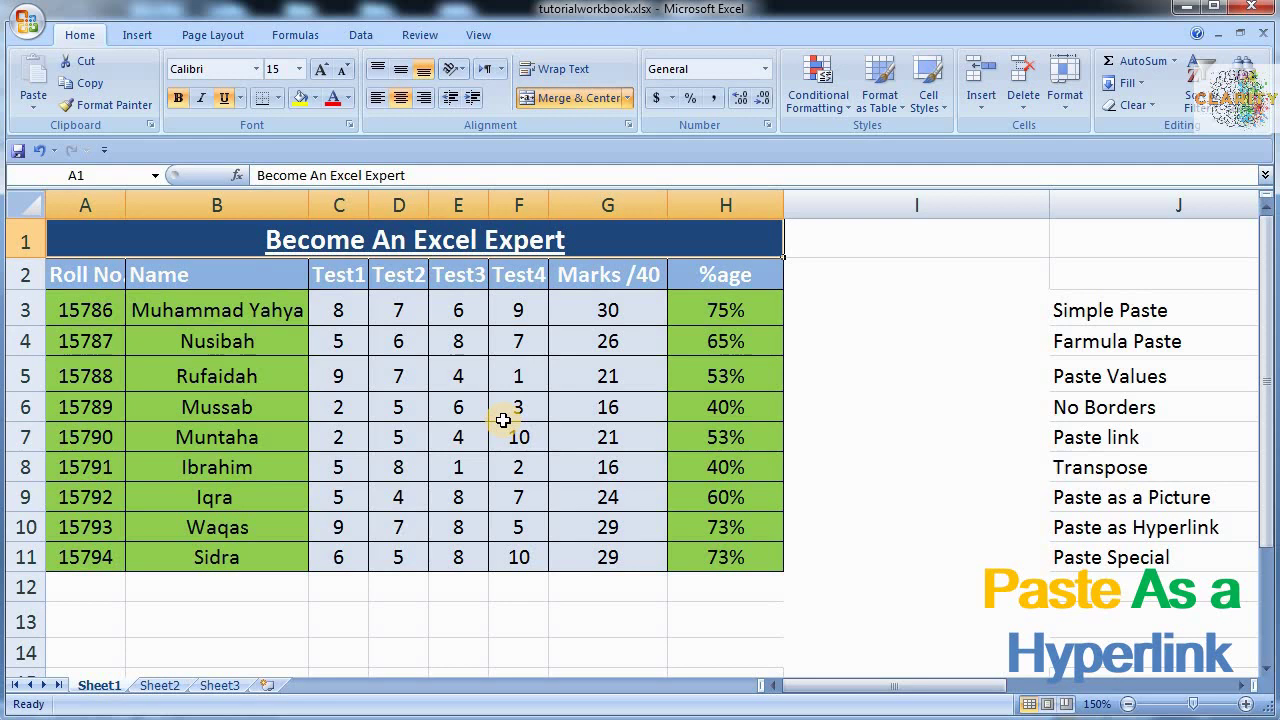
Copy A1:H11 from Sheet1 once more and pull up the paste choices for A85 on Sheet3.
{"action": "left_click", "coordinate": [503, 420]}
{"action": "left_click", "coordinate": [94, 240]}
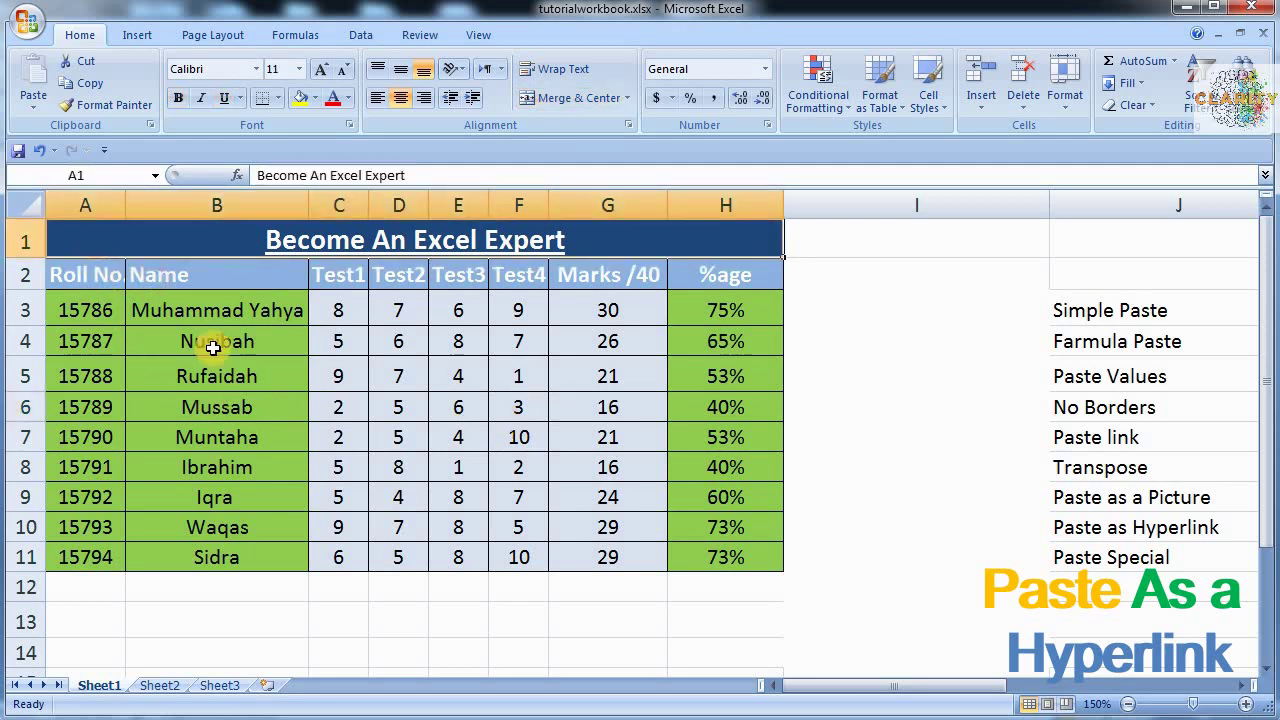
{"action": "left_click_drag", "start_coordinate": [213, 347], "coordinate": [563, 560]}
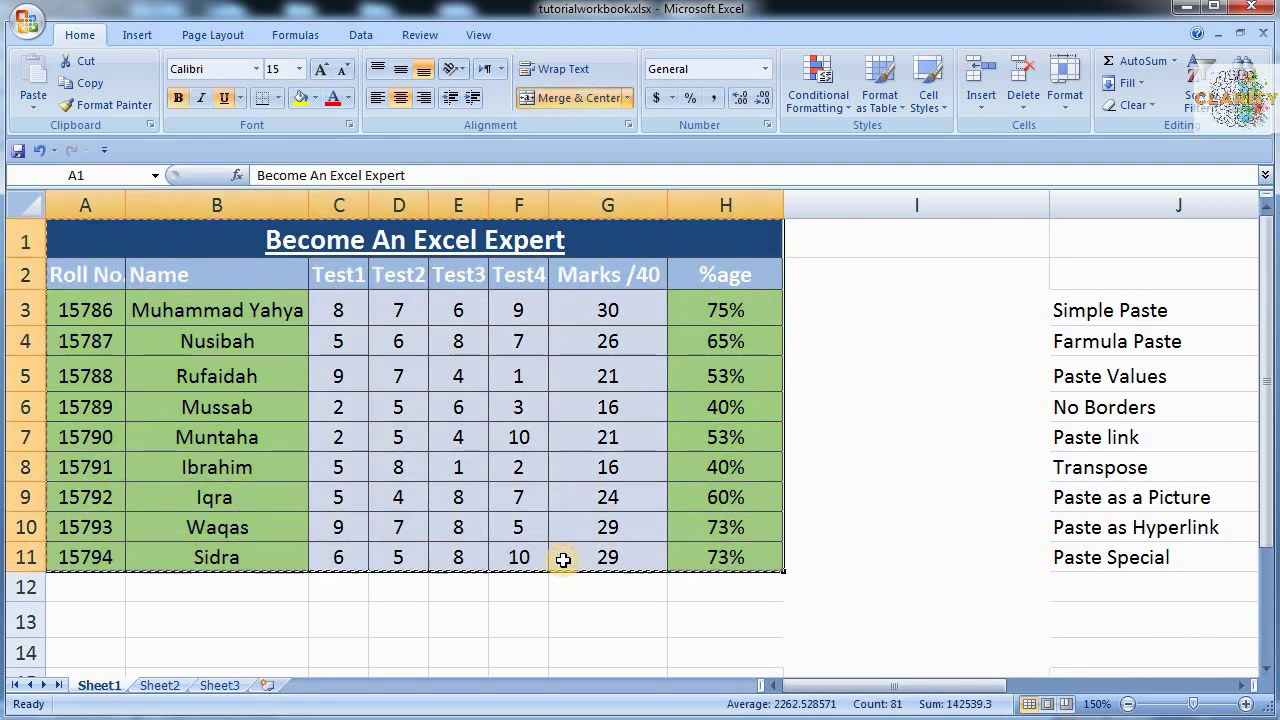
{"action": "key", "text": "ctrl+c"}
{"action": "left_click", "coordinate": [219, 685]}
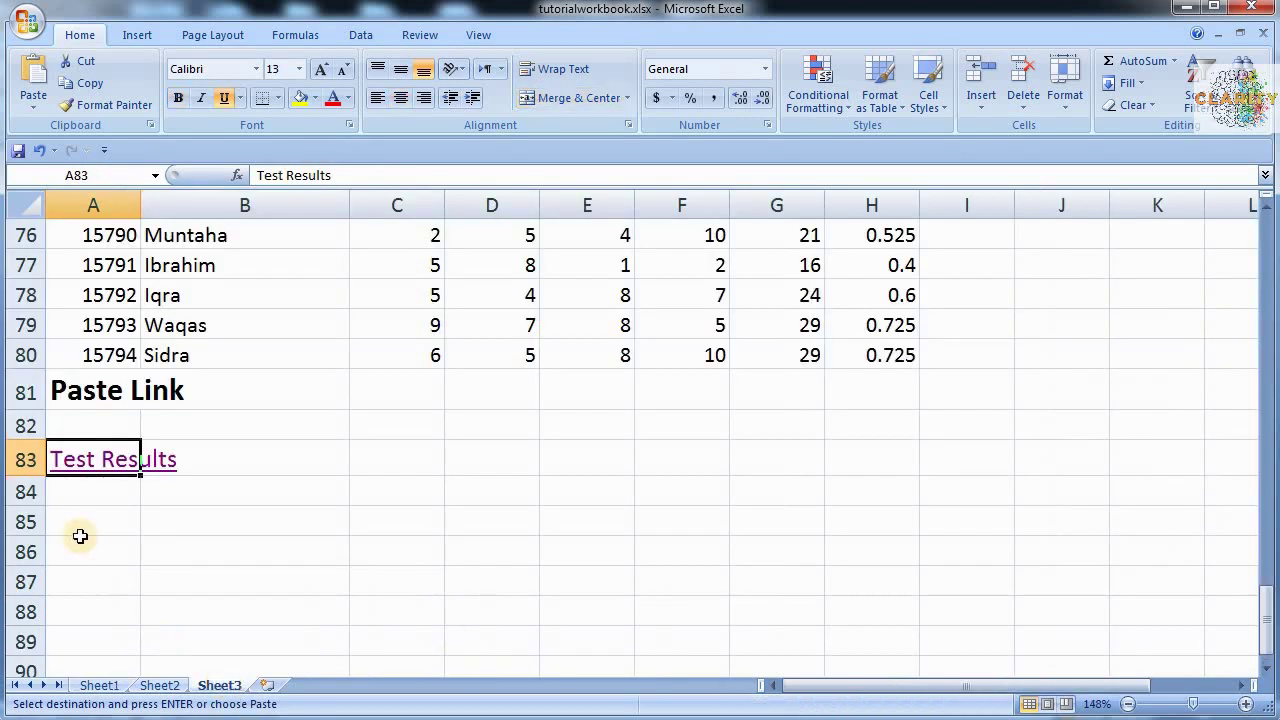
{"action": "left_click", "coordinate": [69, 520]}
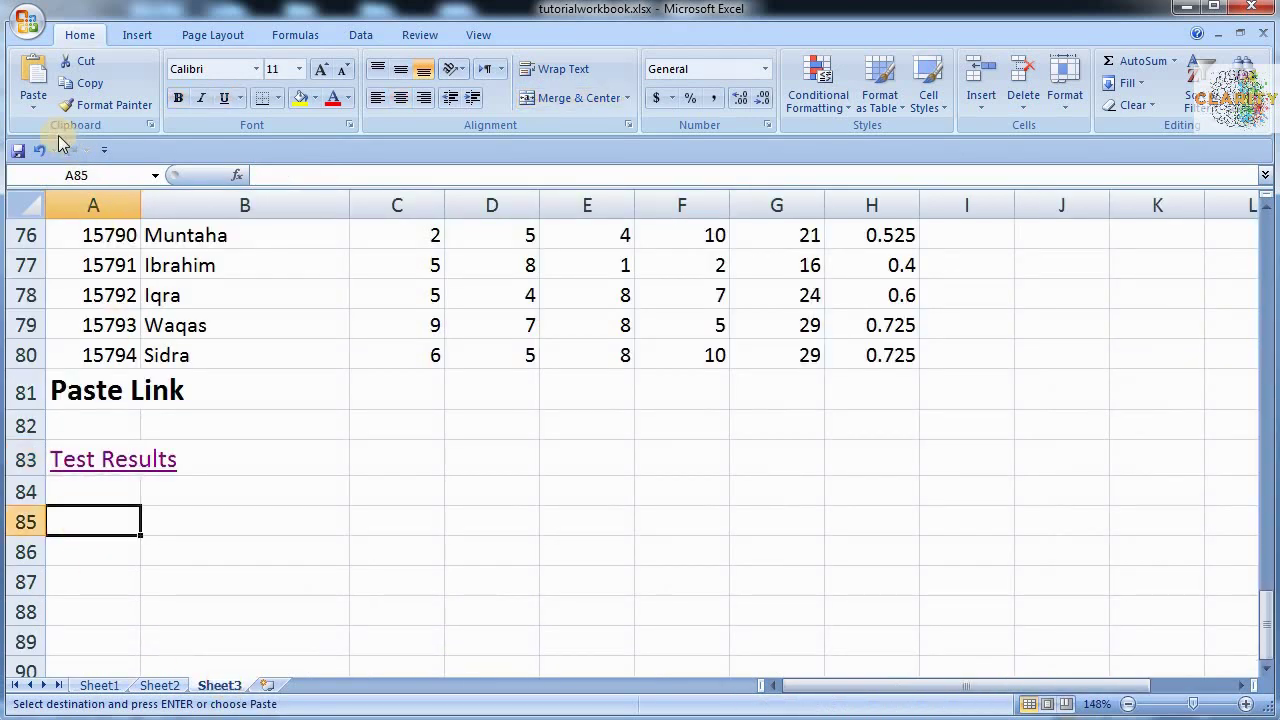
{"action": "left_click", "coordinate": [33, 104]}
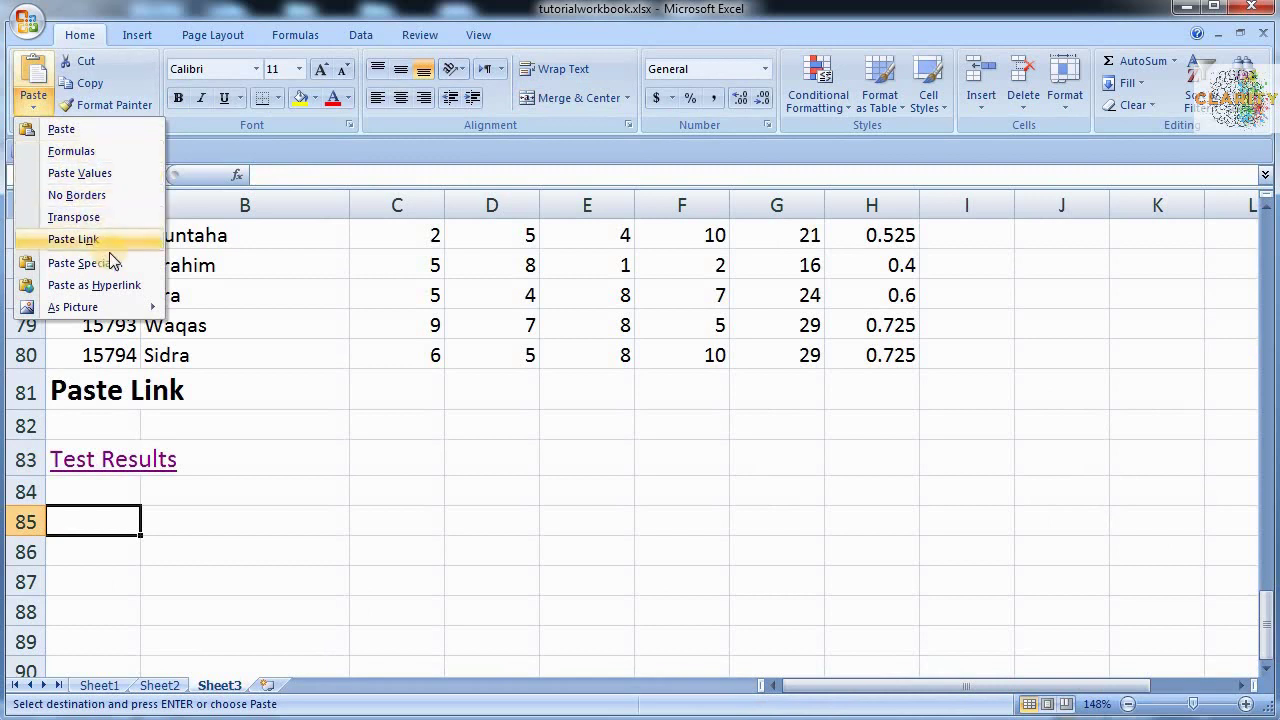
Paste the marks table as a picture at A85, stretched across columns A to I.
{"action": "mouse_move", "coordinate": [120, 302]}
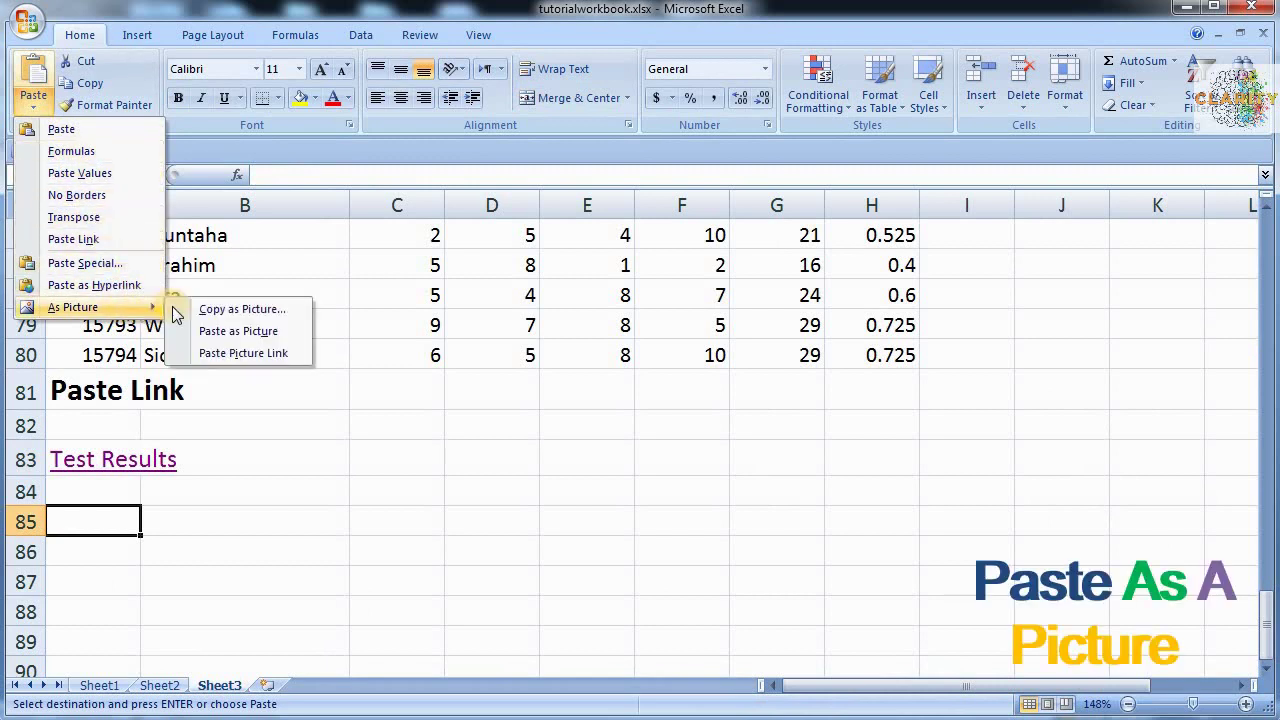
{"action": "left_click", "coordinate": [257, 340]}
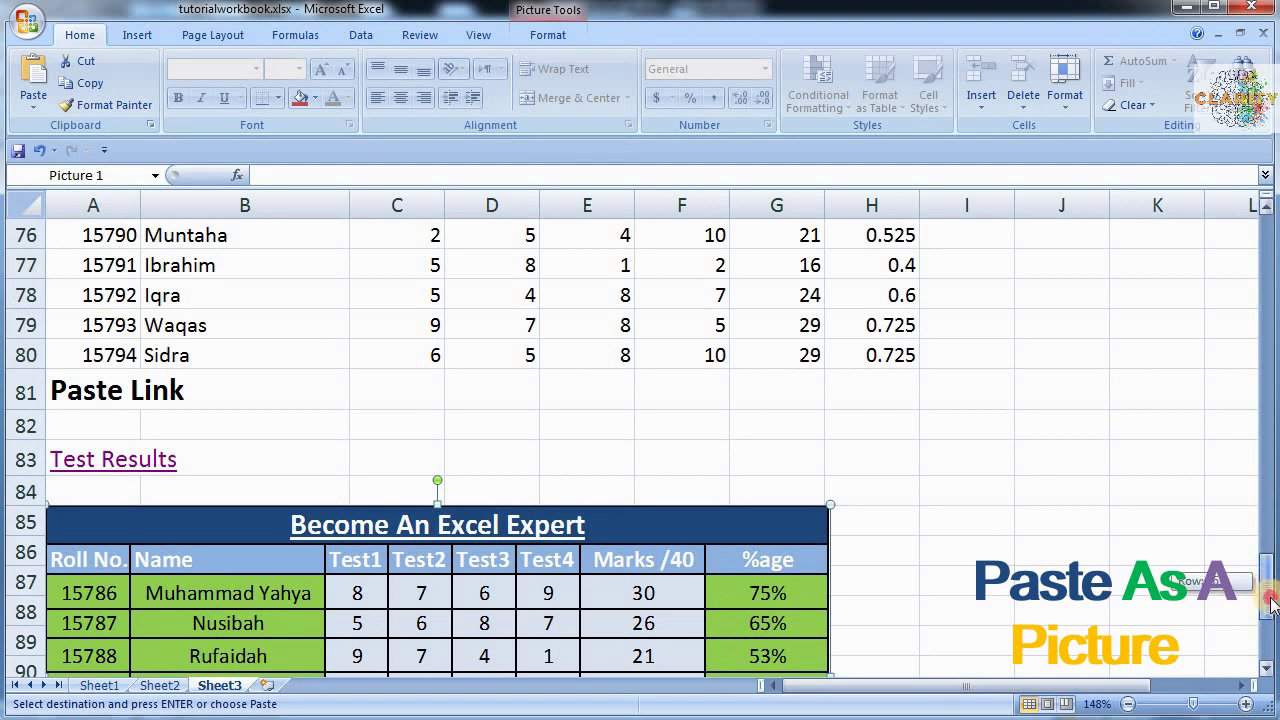
{"action": "left_click_drag", "start_coordinate": [1268, 588], "coordinate": [1268, 612]}
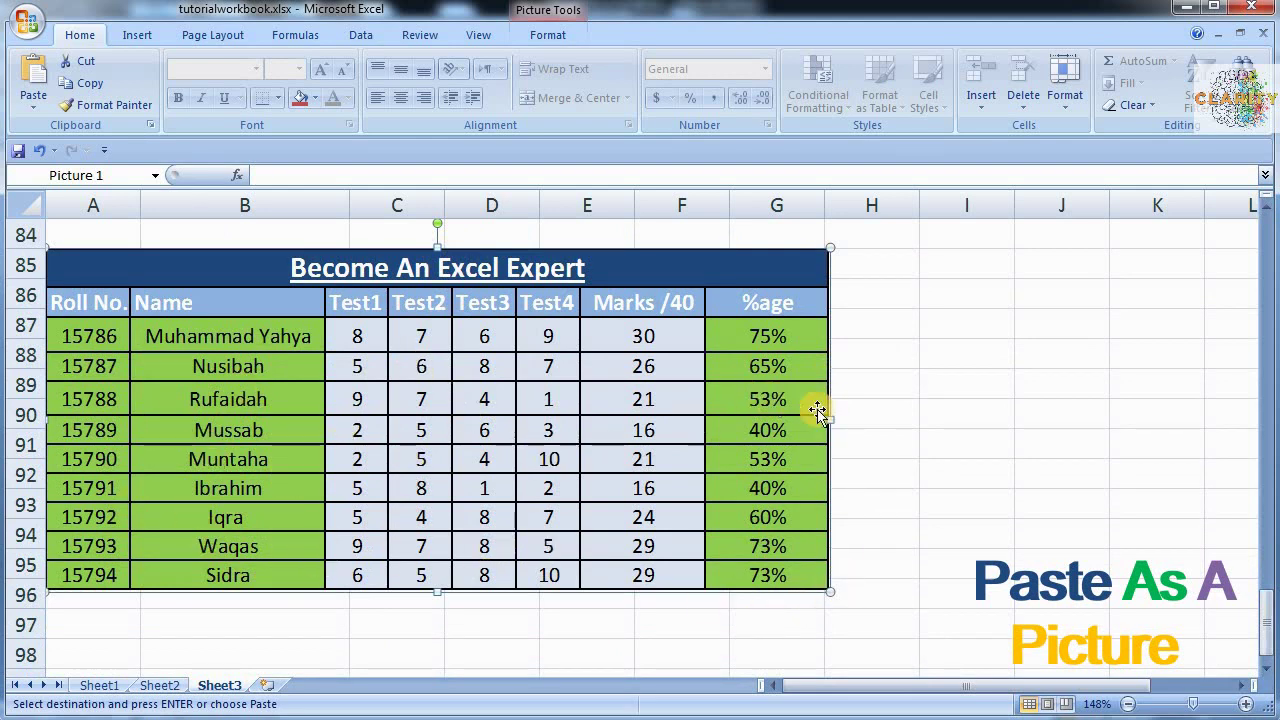
{"action": "left_click_drag", "start_coordinate": [830, 420], "coordinate": [1030, 445]}
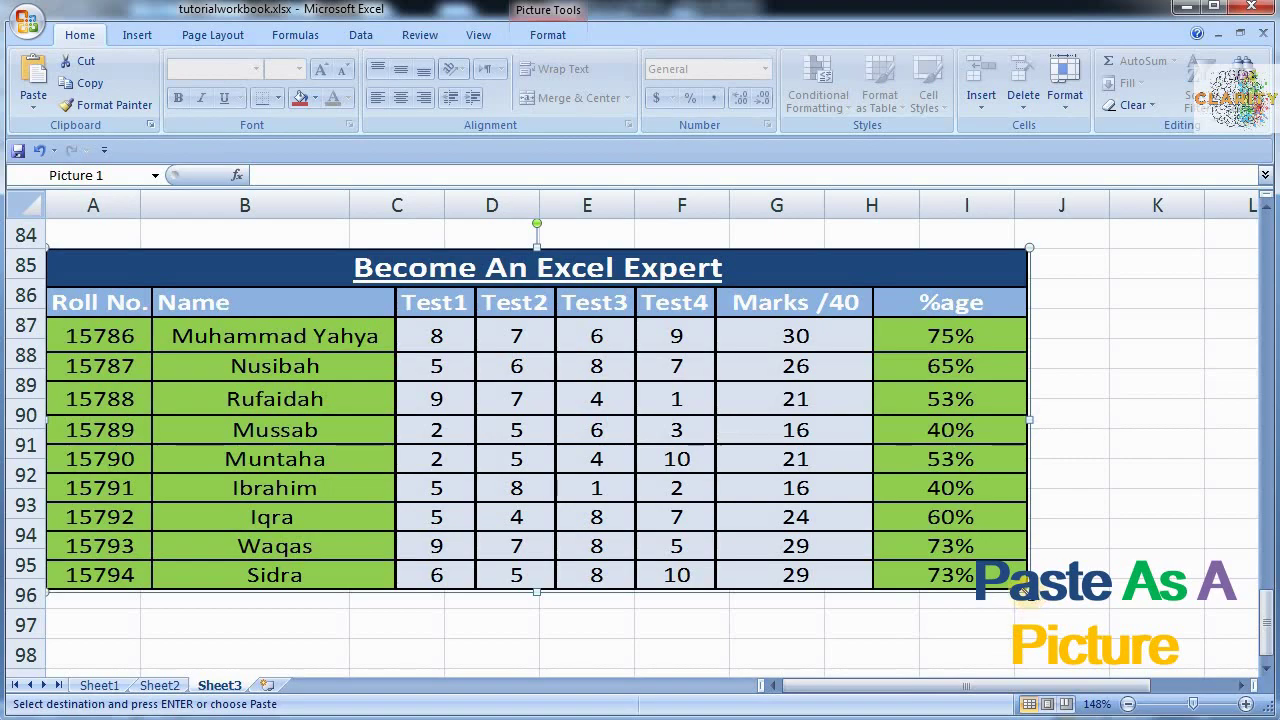
{"action": "left_click_drag", "start_coordinate": [1024, 591], "coordinate": [1025, 589]}
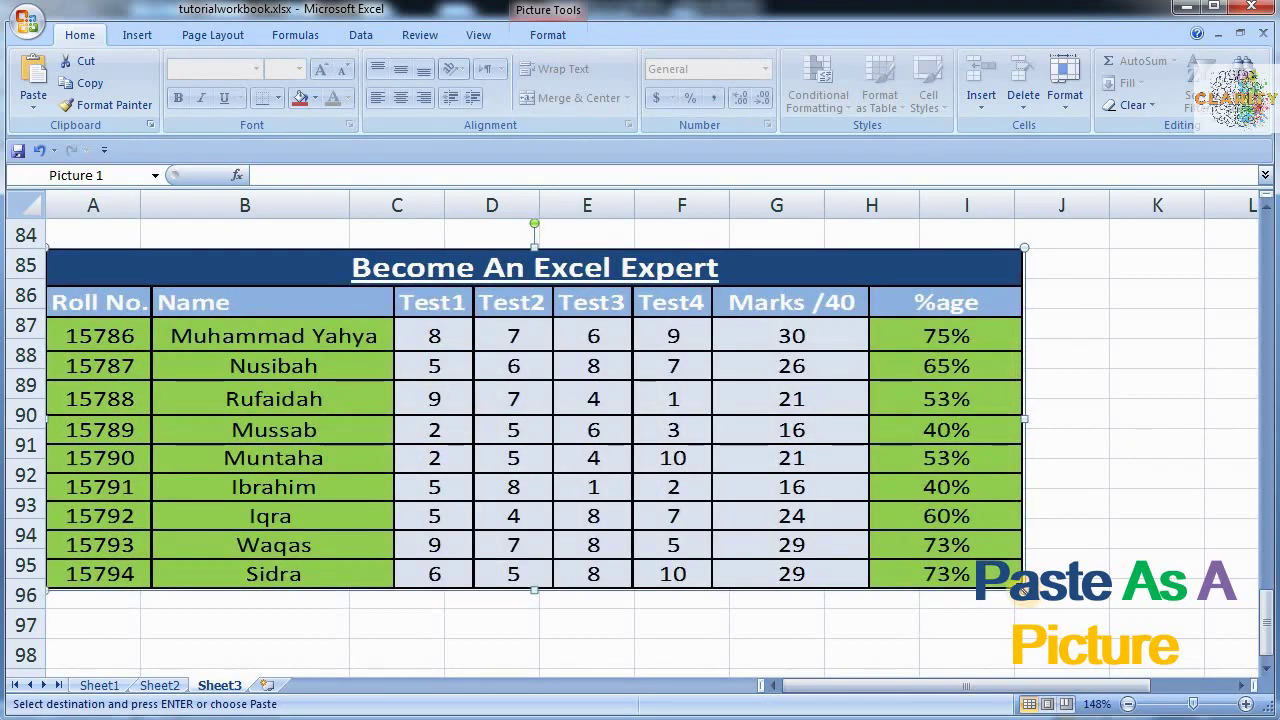
{"action": "left_click_drag", "start_coordinate": [885, 530], "coordinate": [820, 586]}
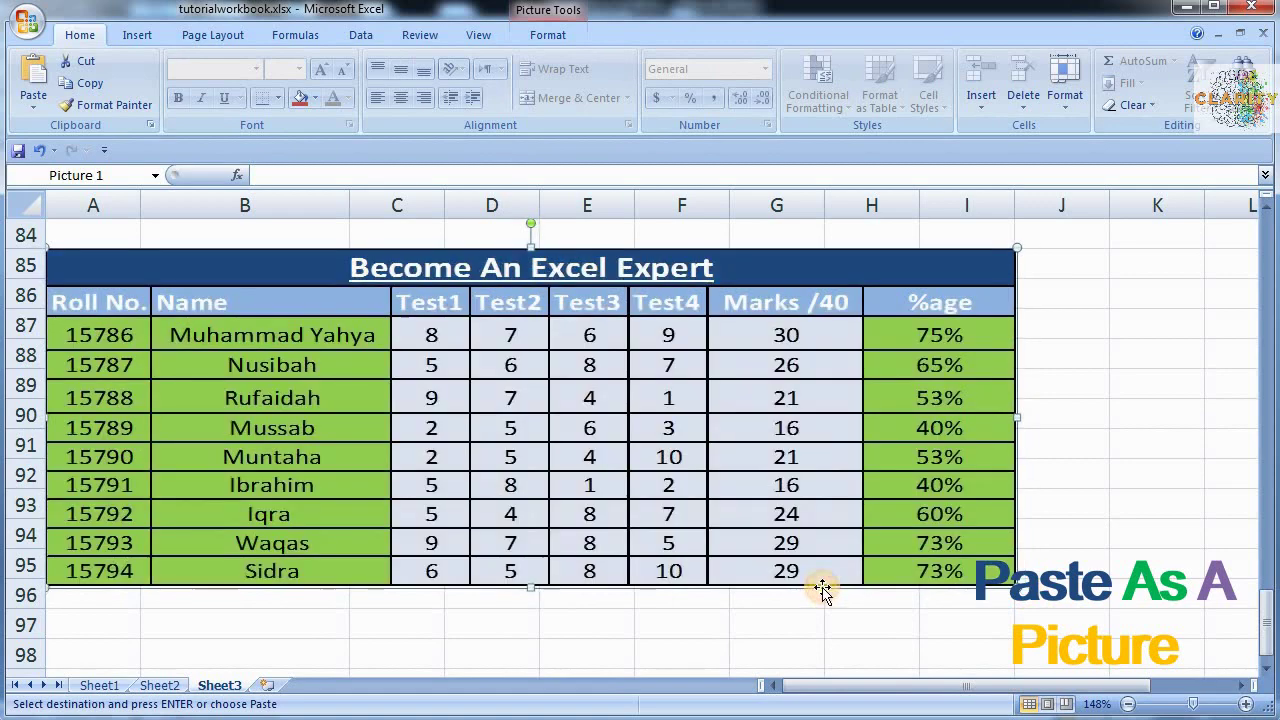
{"action": "left_click", "coordinate": [1051, 495]}
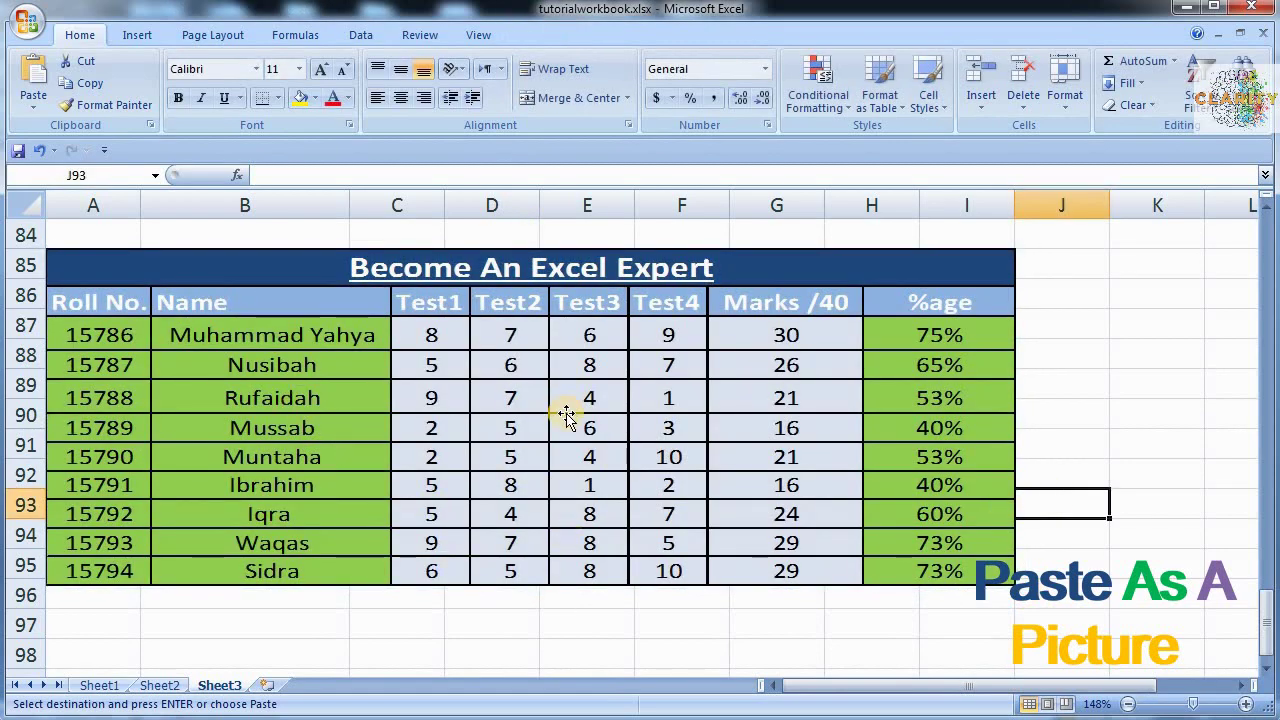
{"action": "left_click", "coordinate": [273, 406]}
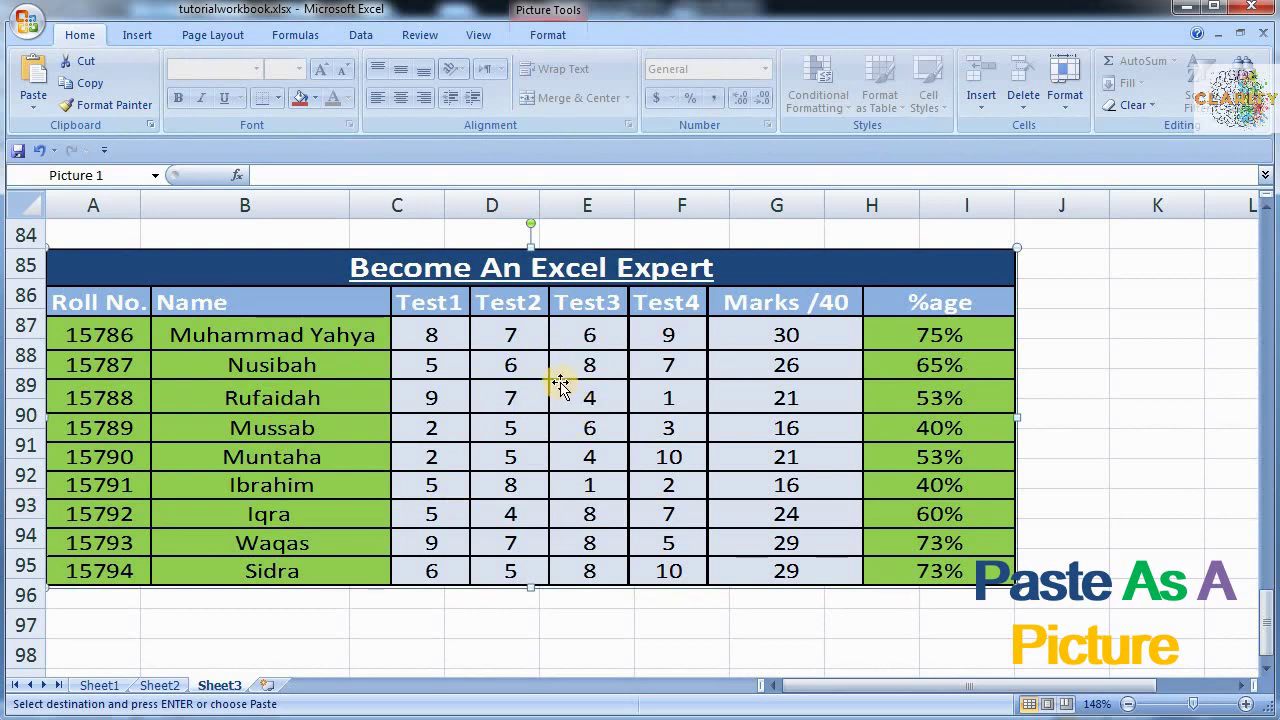
Add a bold 16-point 'Paste as aPicture' label in A97 below the picture.
{"action": "left_click", "coordinate": [84, 622]}
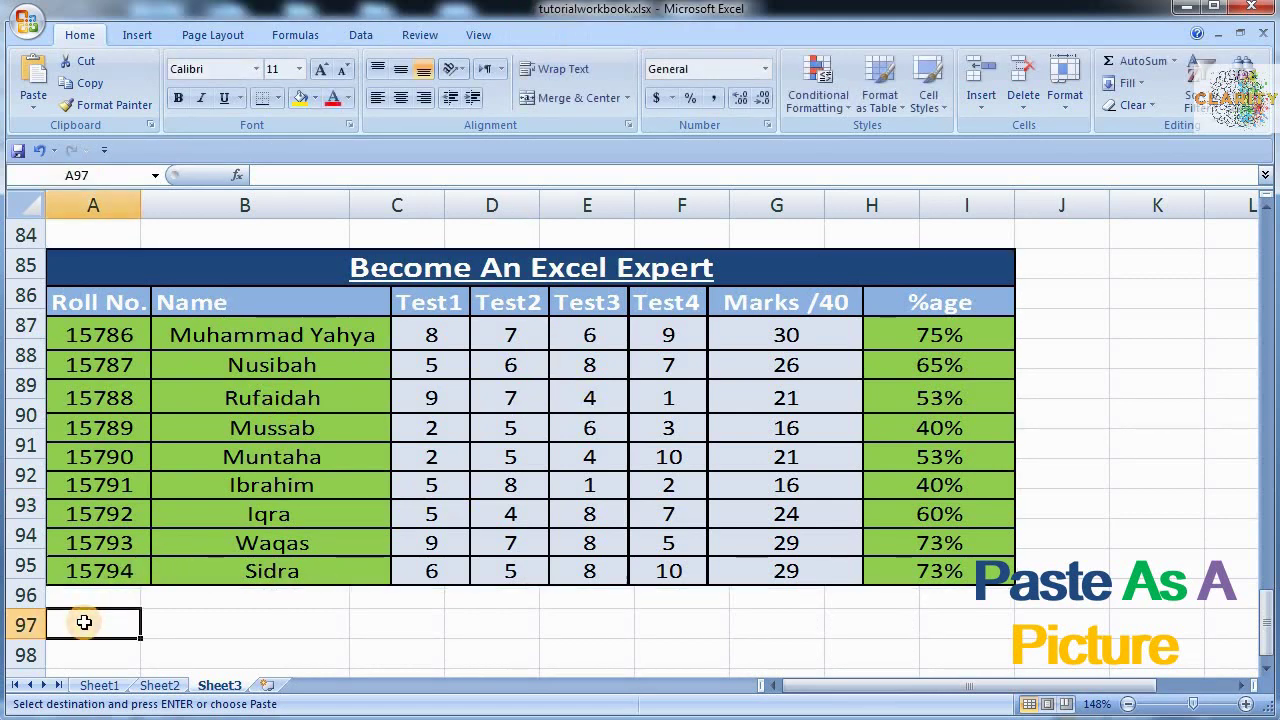
{"action": "type", "text": "Paste as aPicture"}
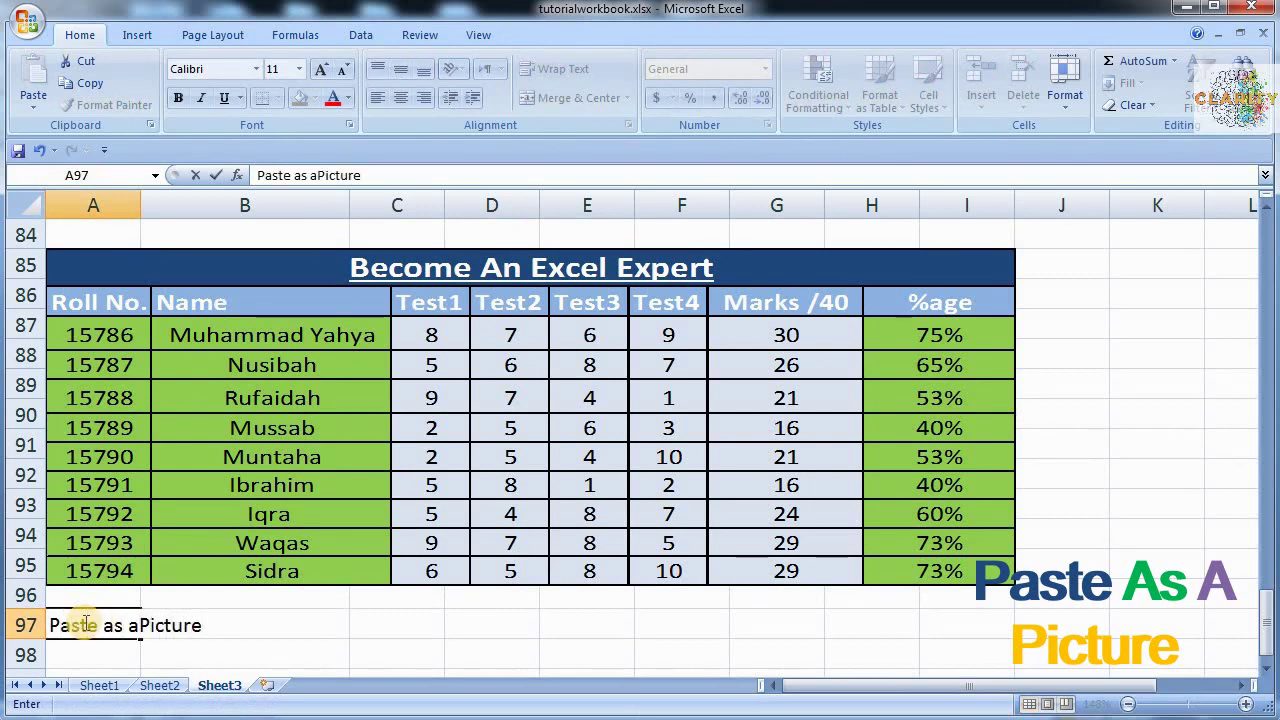
{"action": "left_click", "coordinate": [84, 623]}
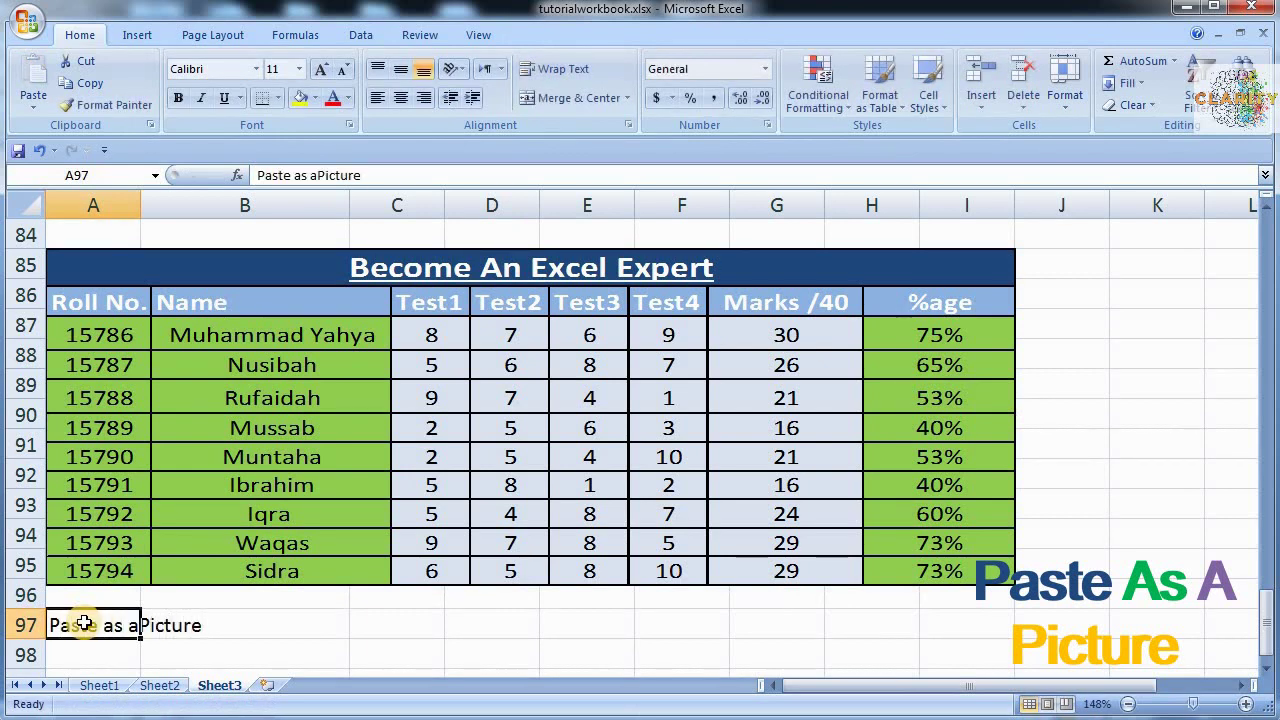
{"action": "key", "text": "ctrl+b"}
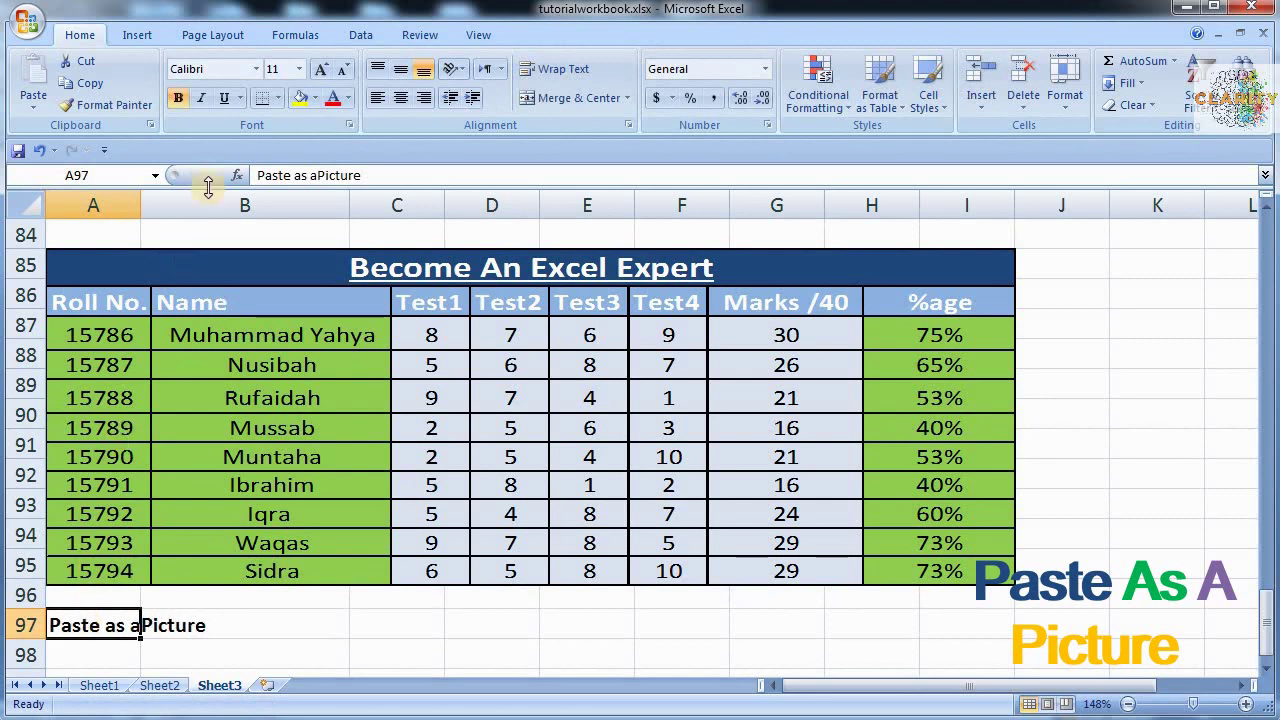
{"action": "left_click", "coordinate": [316, 69]}
{"action": "left_click", "coordinate": [316, 69]}
{"action": "left_click", "coordinate": [318, 72]}
{"action": "left_click", "coordinate": [320, 76]}
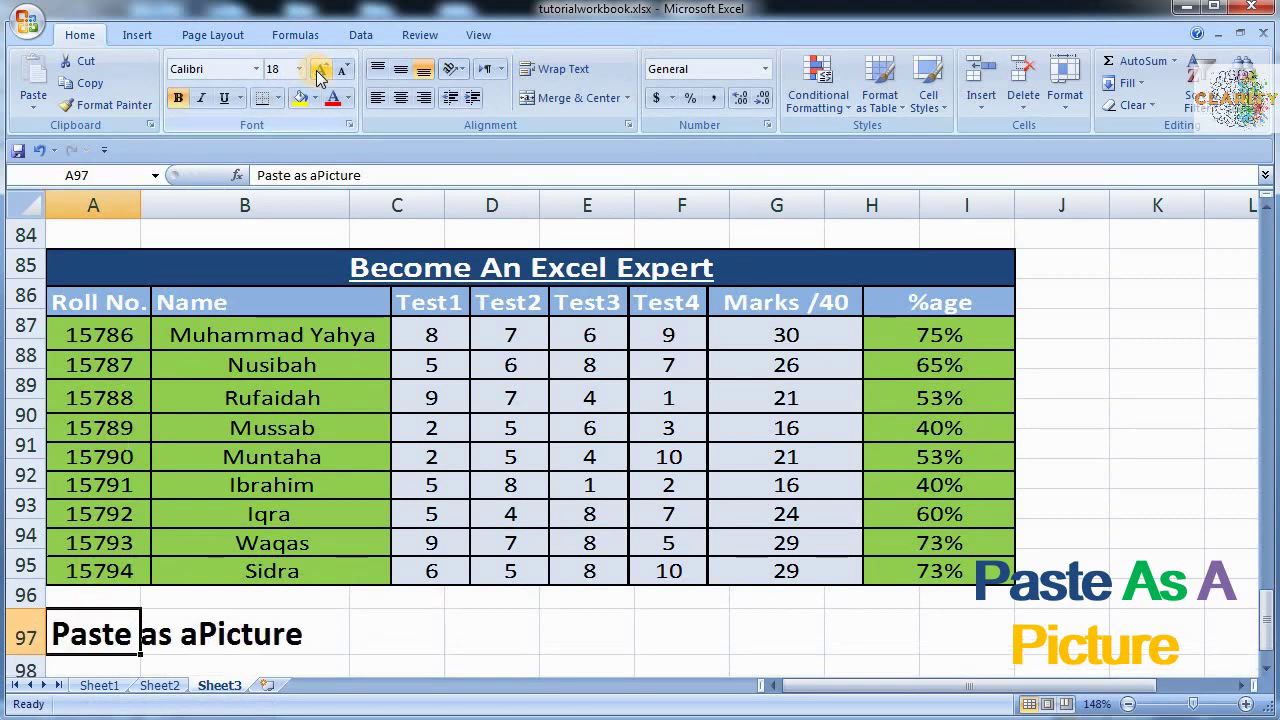
{"action": "left_click", "coordinate": [341, 72]}
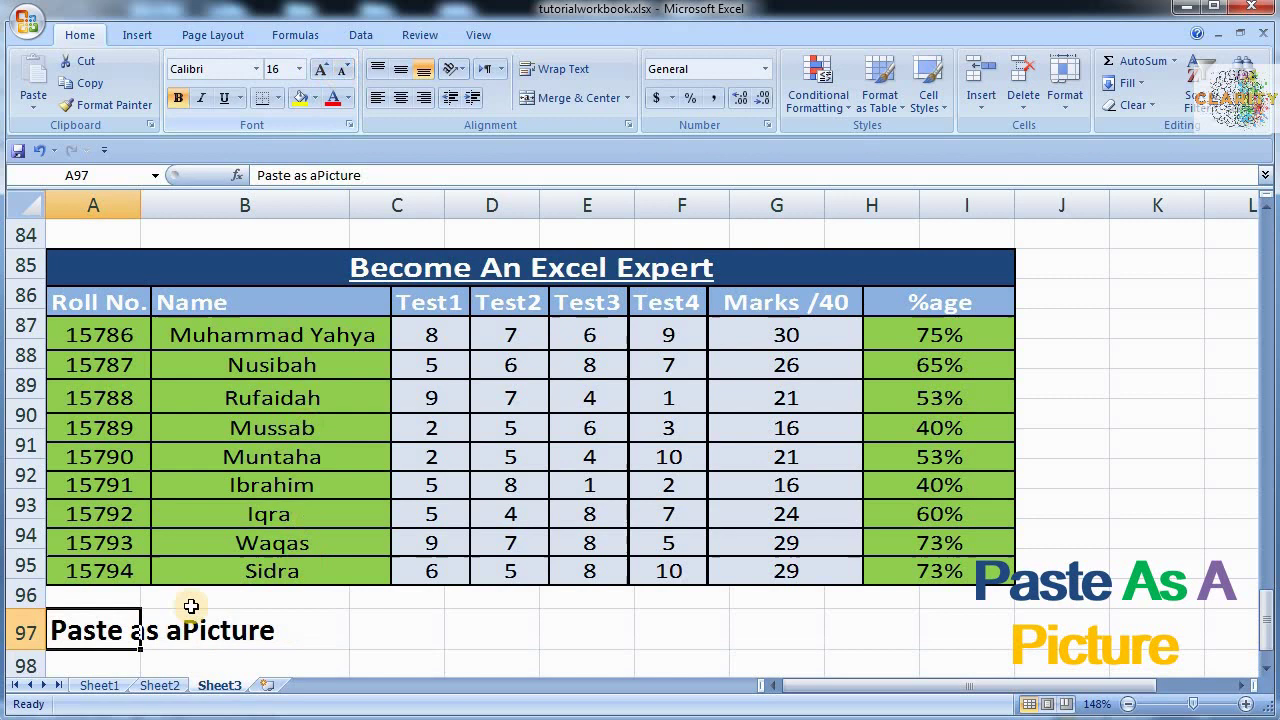
Move the active cell down to A100 as the next paste destination.
{"action": "left_click", "coordinate": [118, 663]}
{"action": "key", "text": "Down"}
{"action": "key", "text": "Down"}
{"action": "key", "text": "Down"}
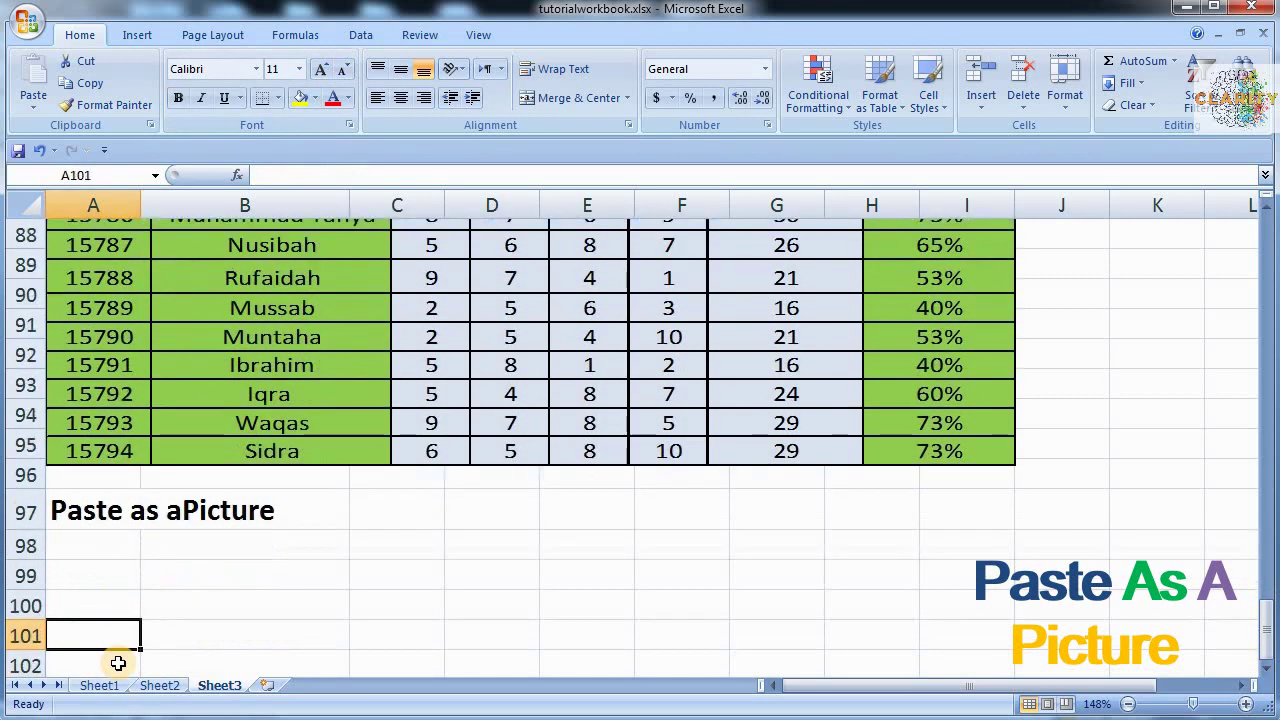
{"action": "key", "text": "Down"}
{"action": "key", "text": "Up"}
{"action": "key", "text": "Up"}
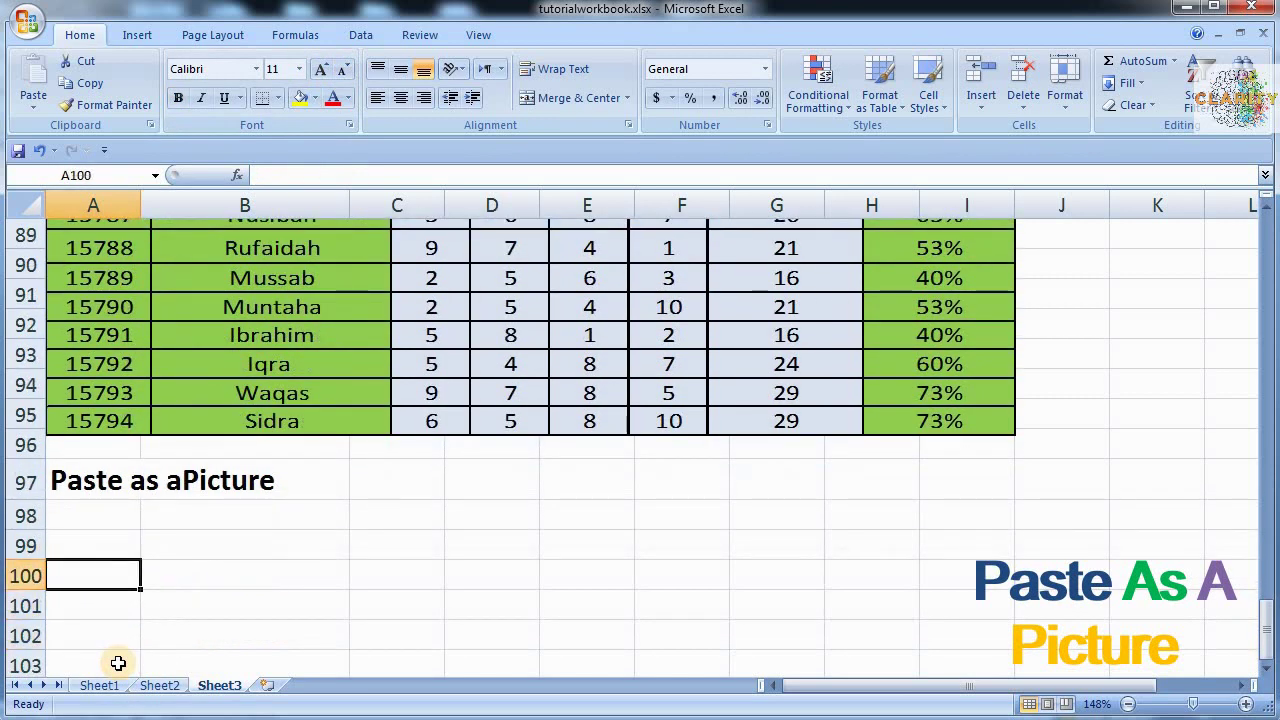
Copy the marks table A1:H11 from Sheet1.
{"action": "left_click", "coordinate": [97, 686]}
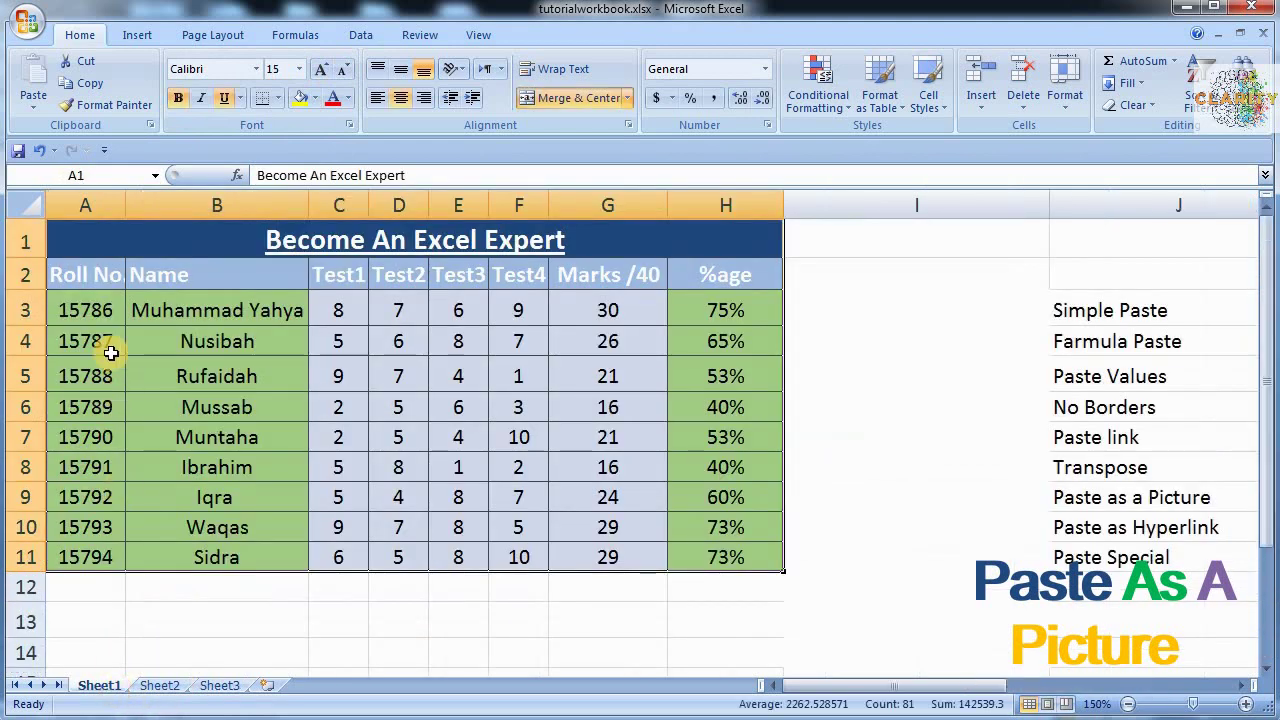
{"action": "mouse_move", "coordinate": [86, 238]}
{"action": "left_mouse_down"}
{"action": "mouse_move", "coordinate": [508, 469]}
{"action": "mouse_move", "coordinate": [557, 567]}
{"action": "left_mouse_up"}
{"action": "key", "text": "ctrl+c"}
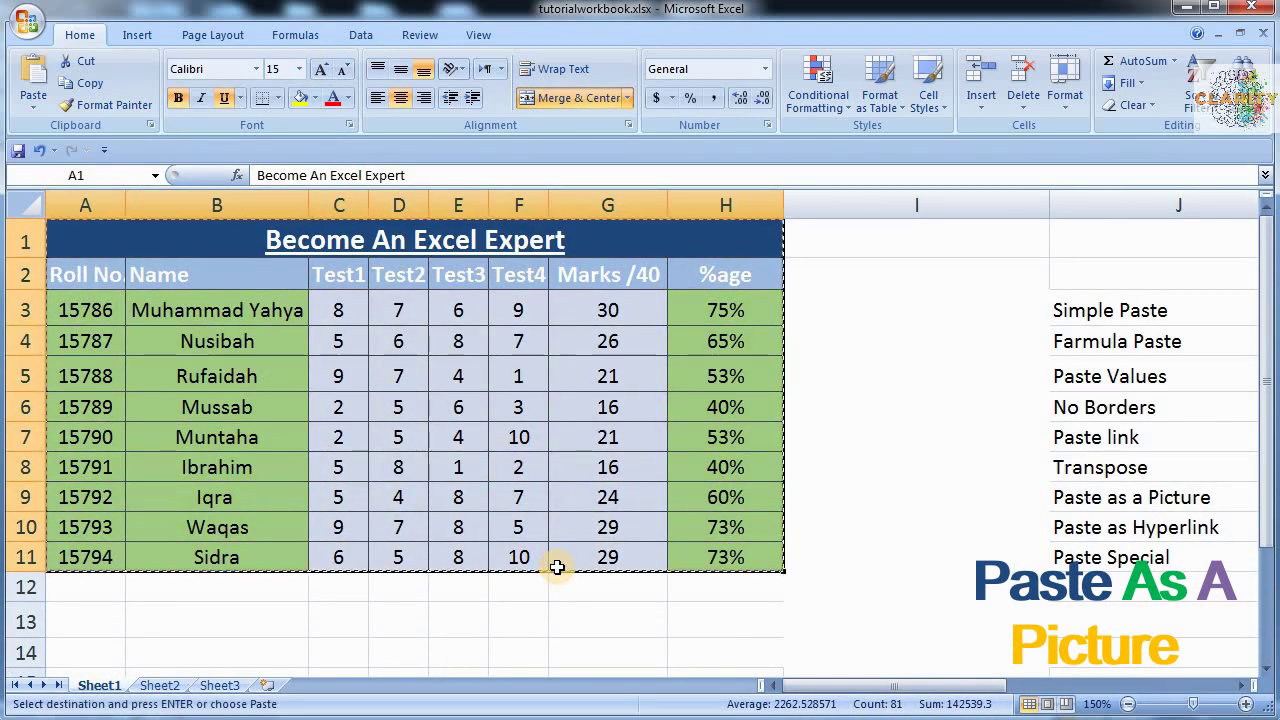
On Sheet3, bring up the Paste Special dialog for the copied table.
{"action": "left_click", "coordinate": [218, 686]}
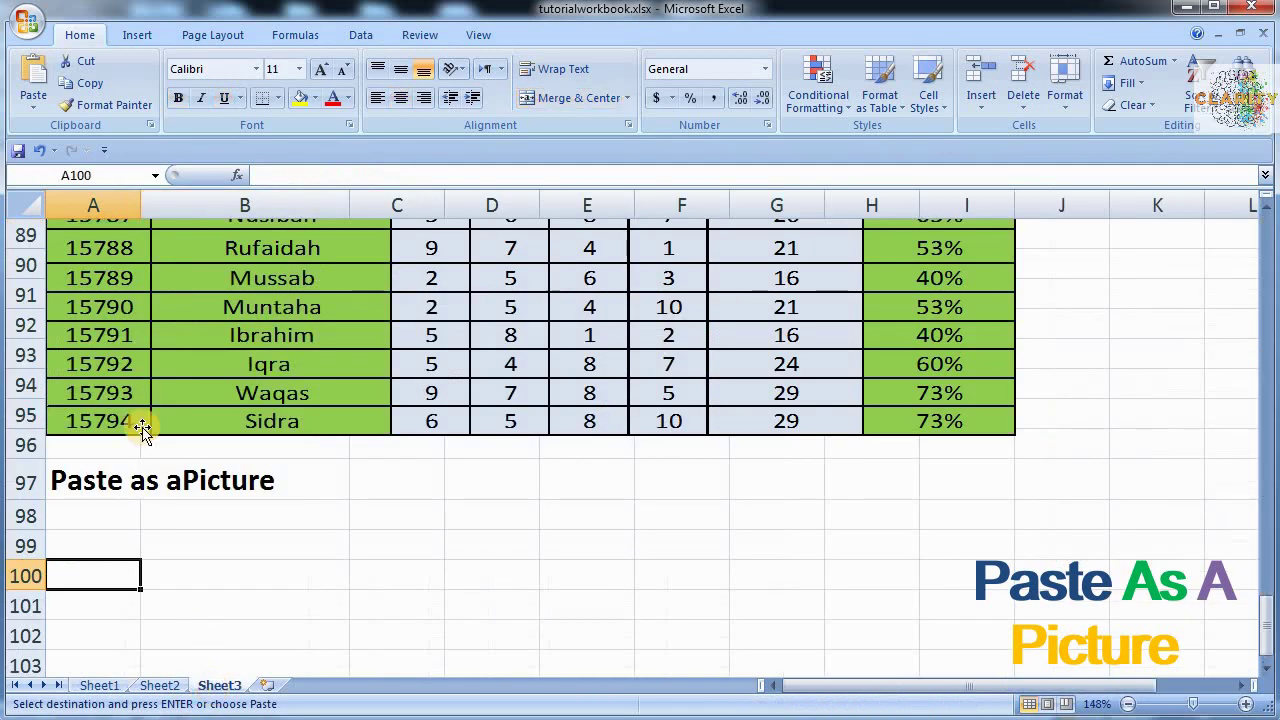
{"action": "left_click", "coordinate": [36, 105]}
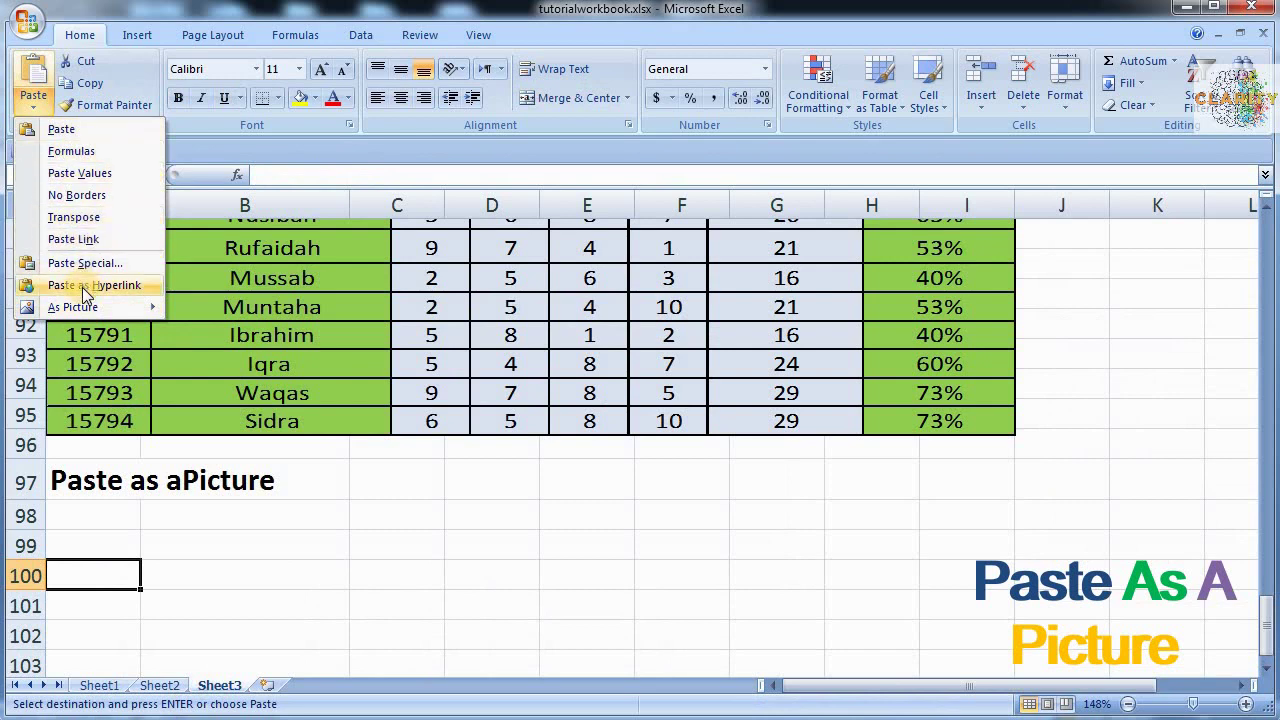
{"action": "mouse_move", "coordinate": [130, 310]}
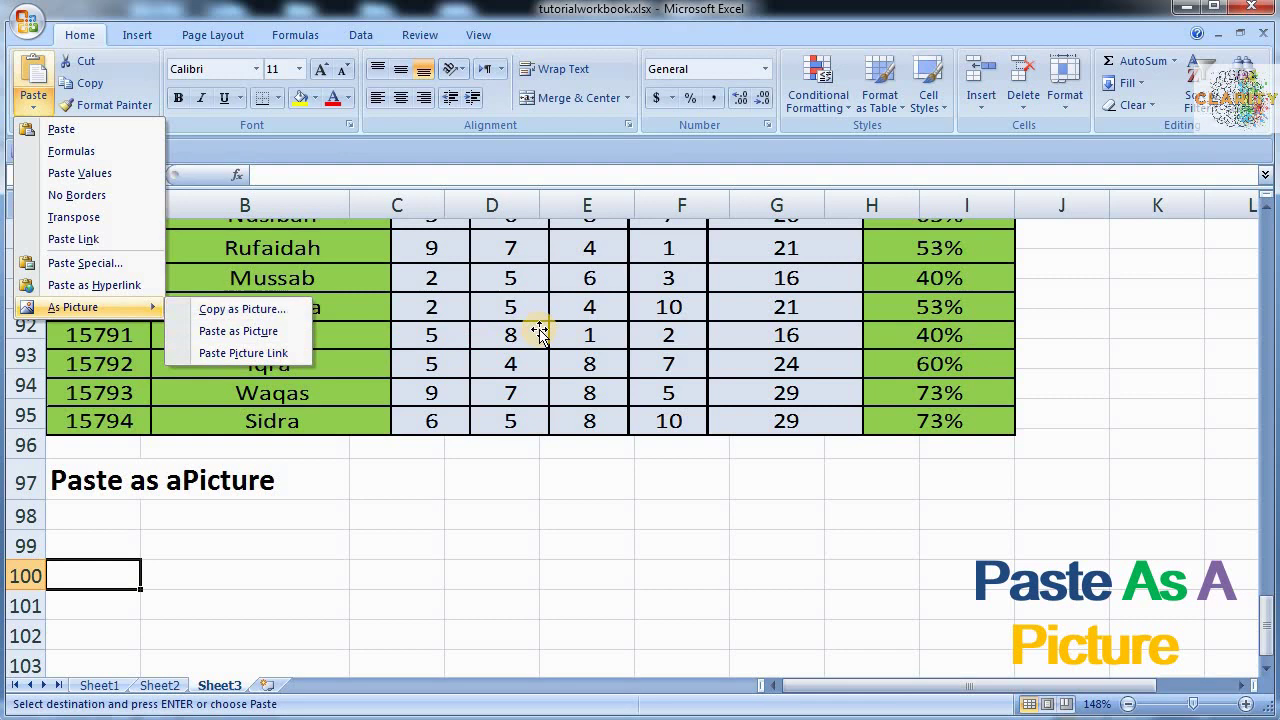
{"action": "left_click", "coordinate": [86, 264]}
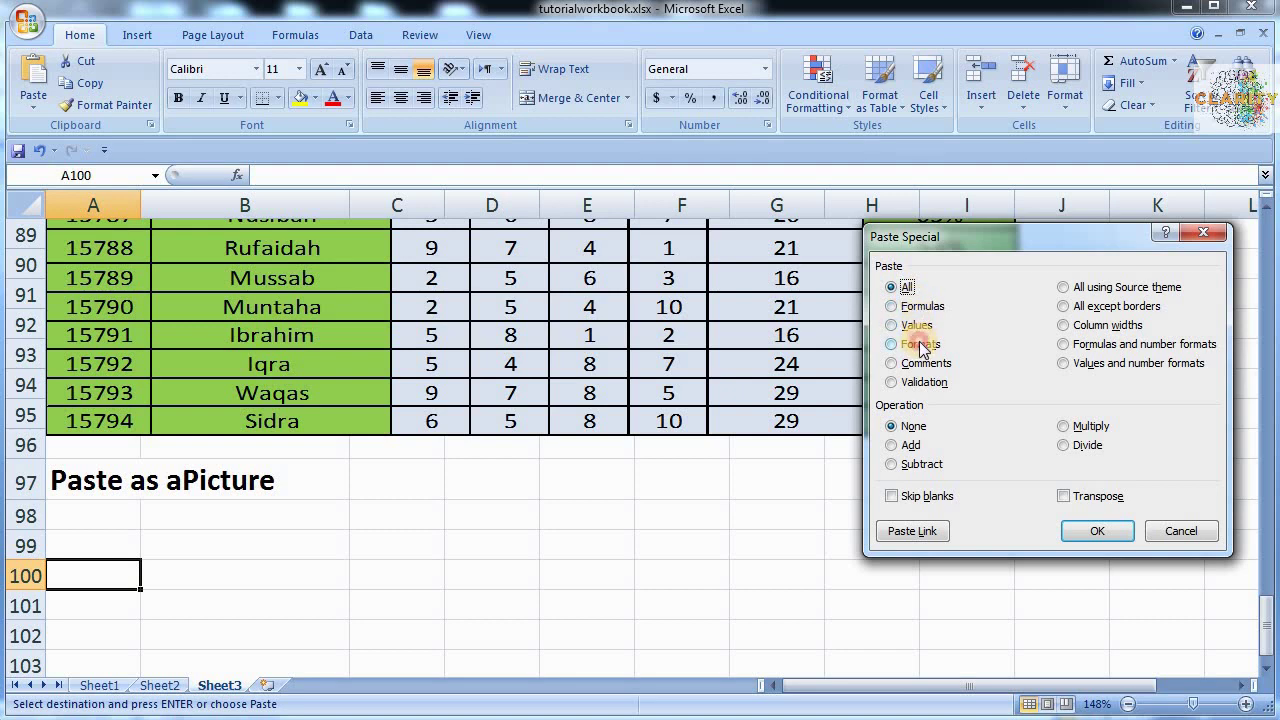
Paste only the marks table's formats at A100, then move below the formatted block.
{"action": "left_click", "coordinate": [920, 345]}
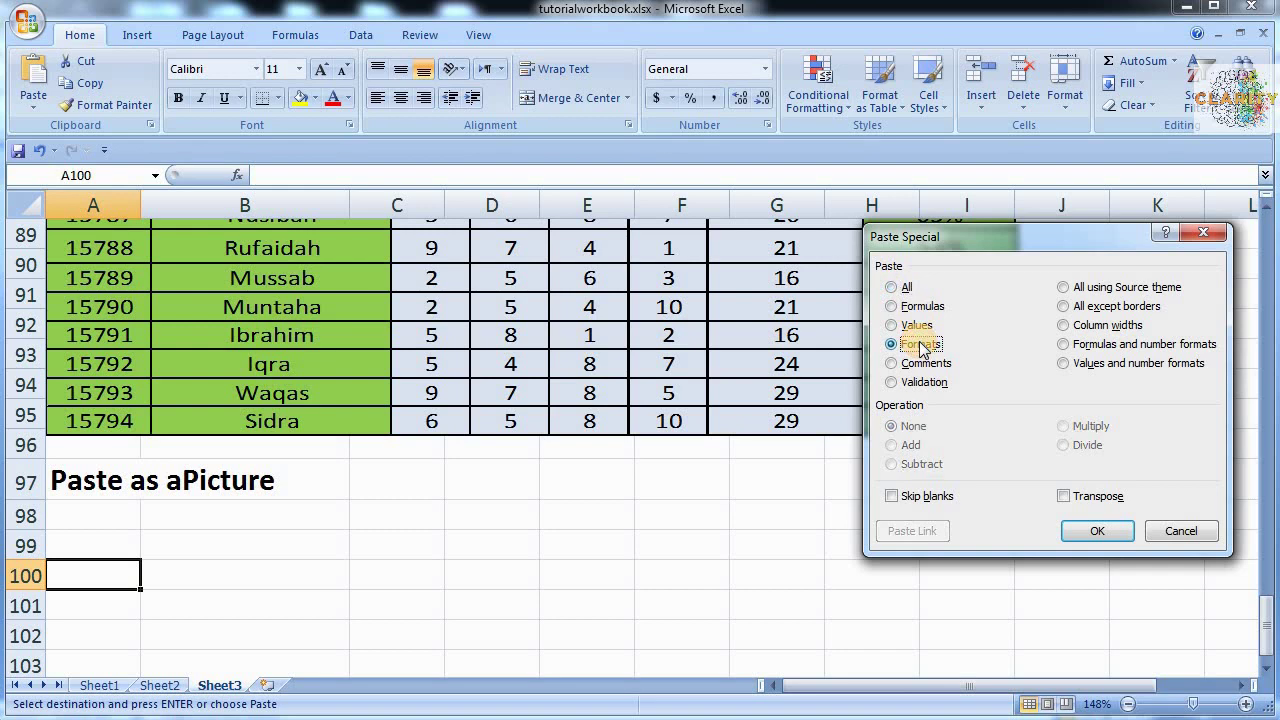
{"action": "left_click", "coordinate": [1092, 535]}
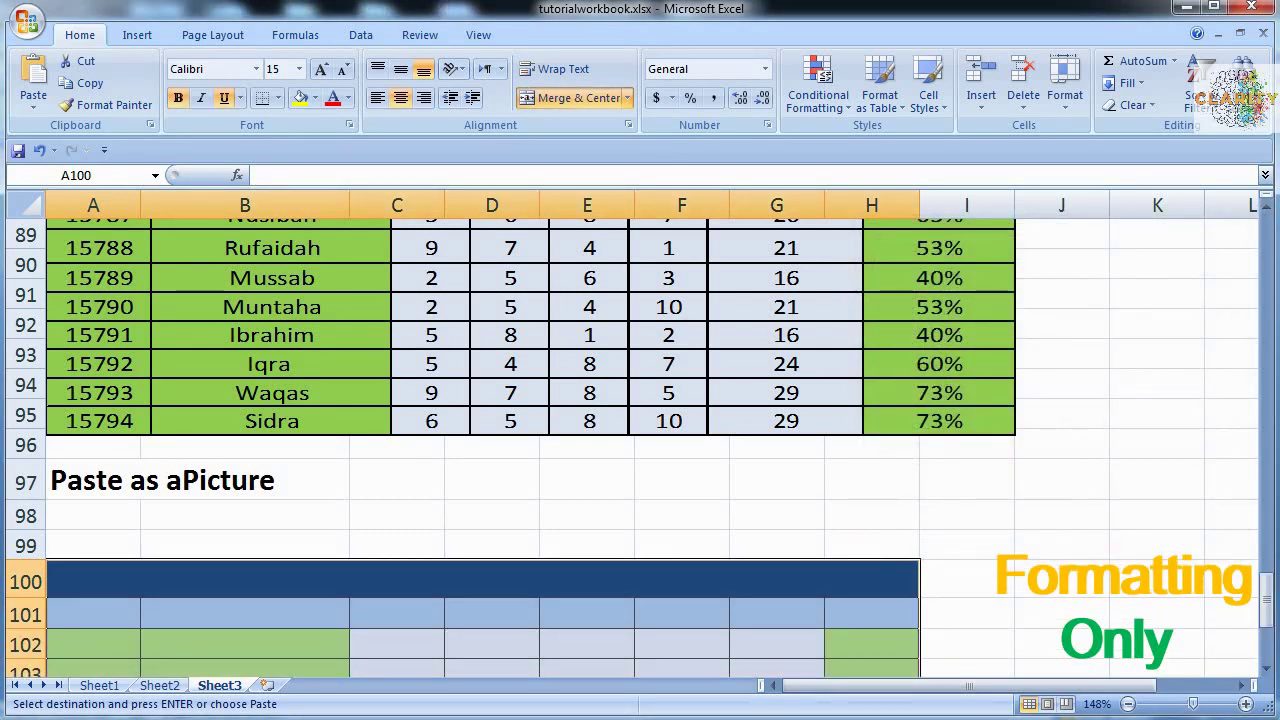
{"action": "left_click_drag", "start_coordinate": [1268, 617], "coordinate": [1268, 632]}
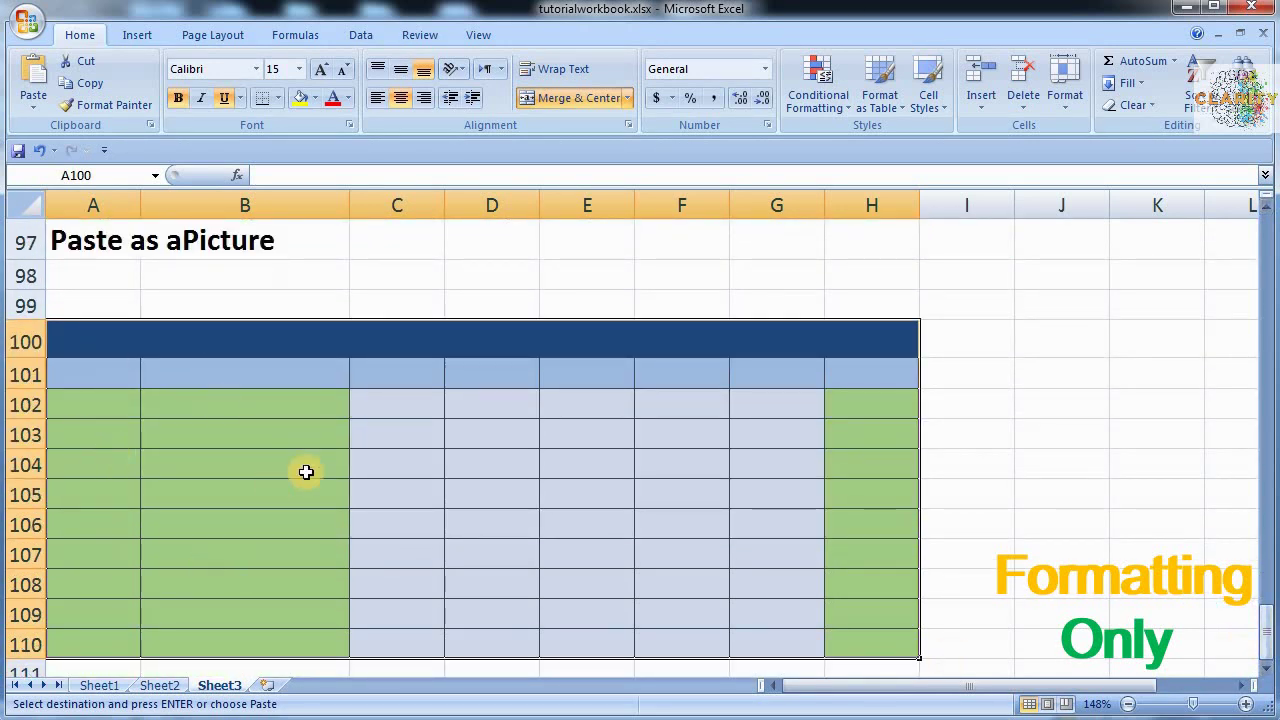
{"action": "left_click", "coordinate": [306, 470]}
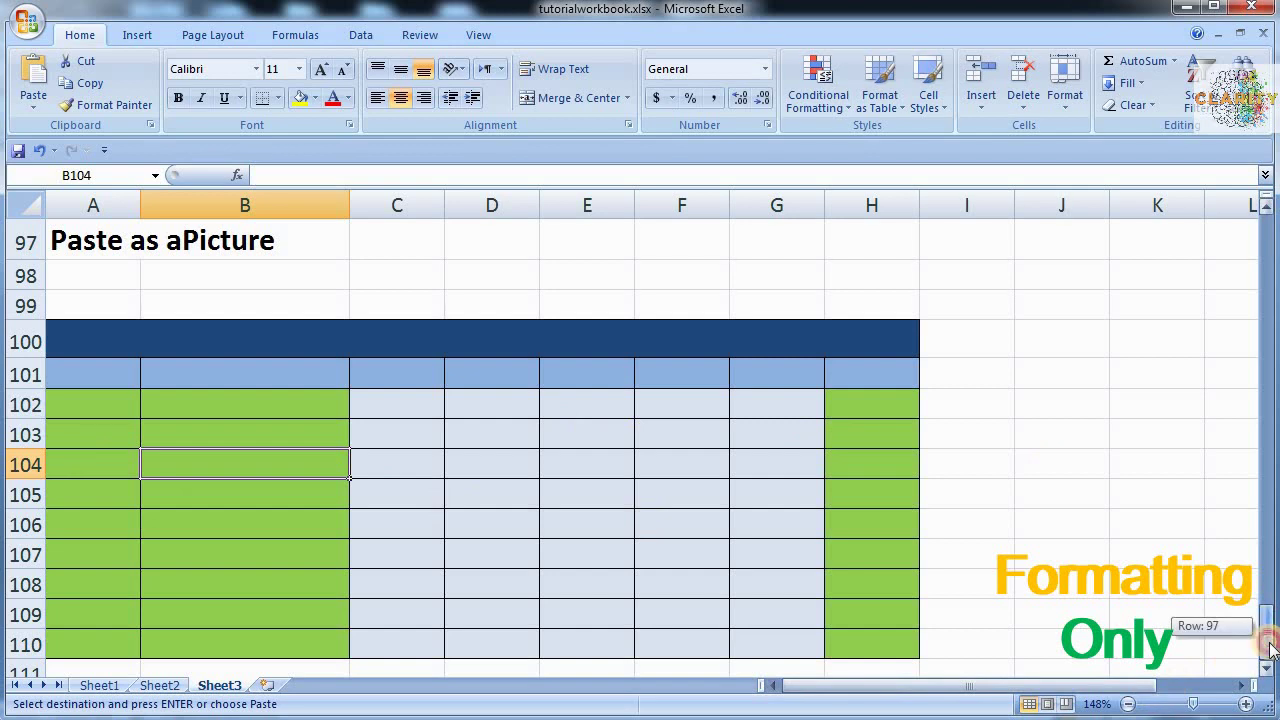
{"action": "left_click", "coordinate": [103, 651]}
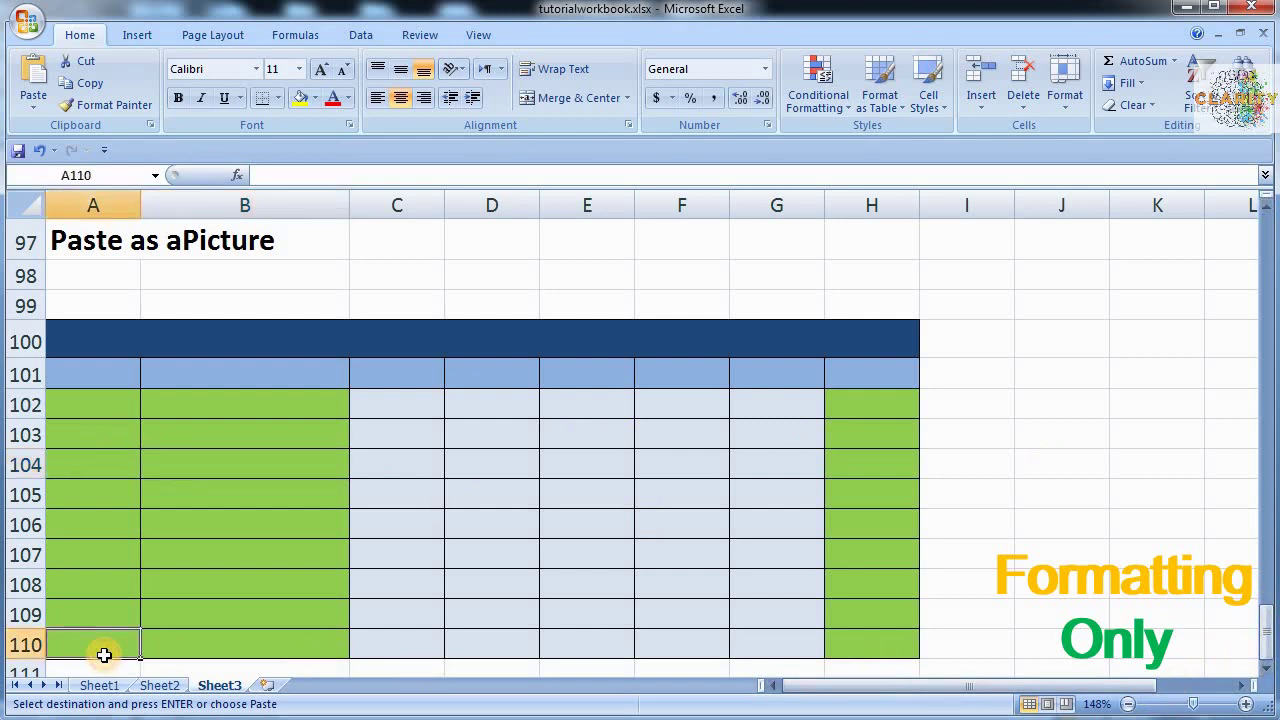
{"action": "key", "text": "Down"}
{"action": "key", "text": "Down"}
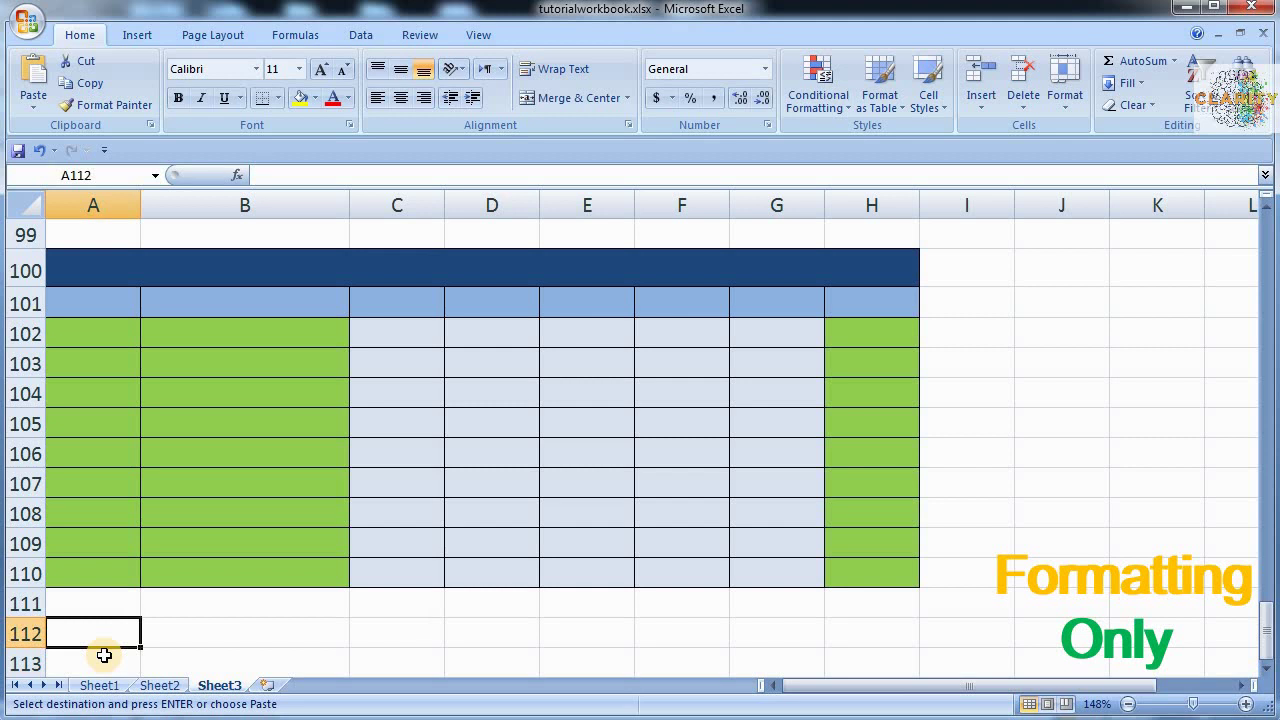
Enter the label 'Only formats' in A112.
{"action": "type", "text": "Only fo"}
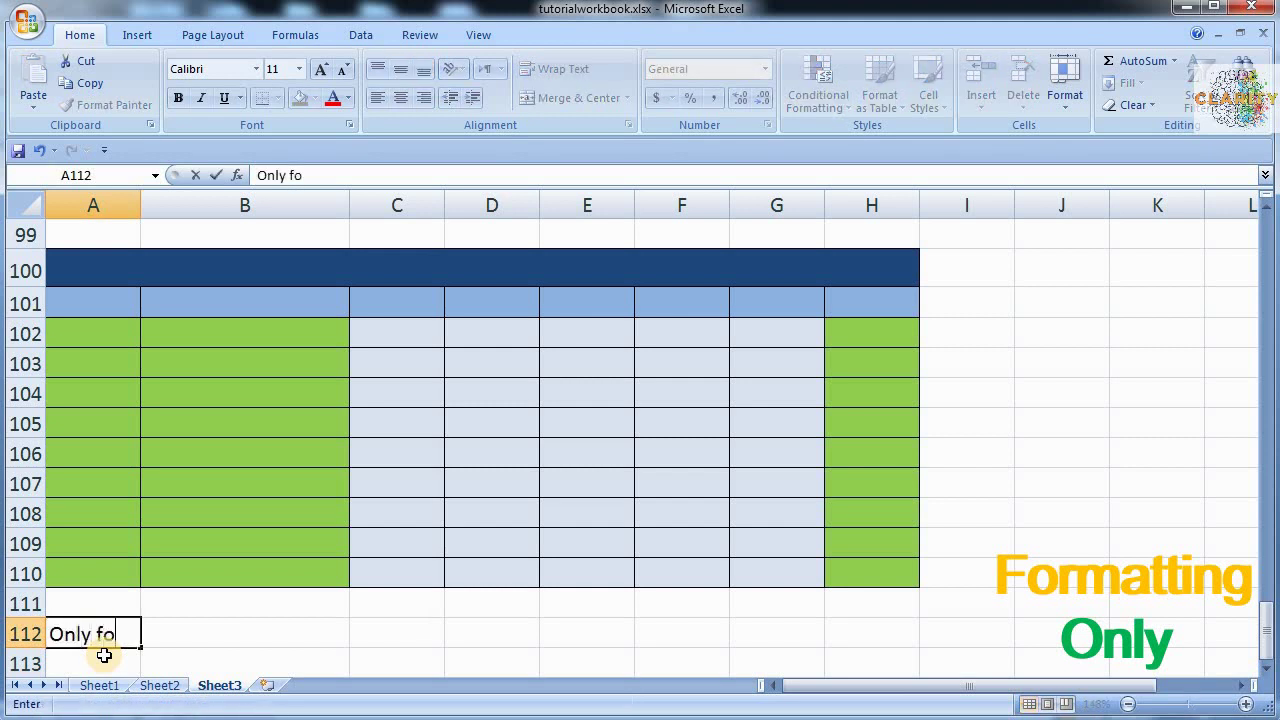
{"action": "type", "text": "rmats"}
{"action": "key", "text": "Return"}
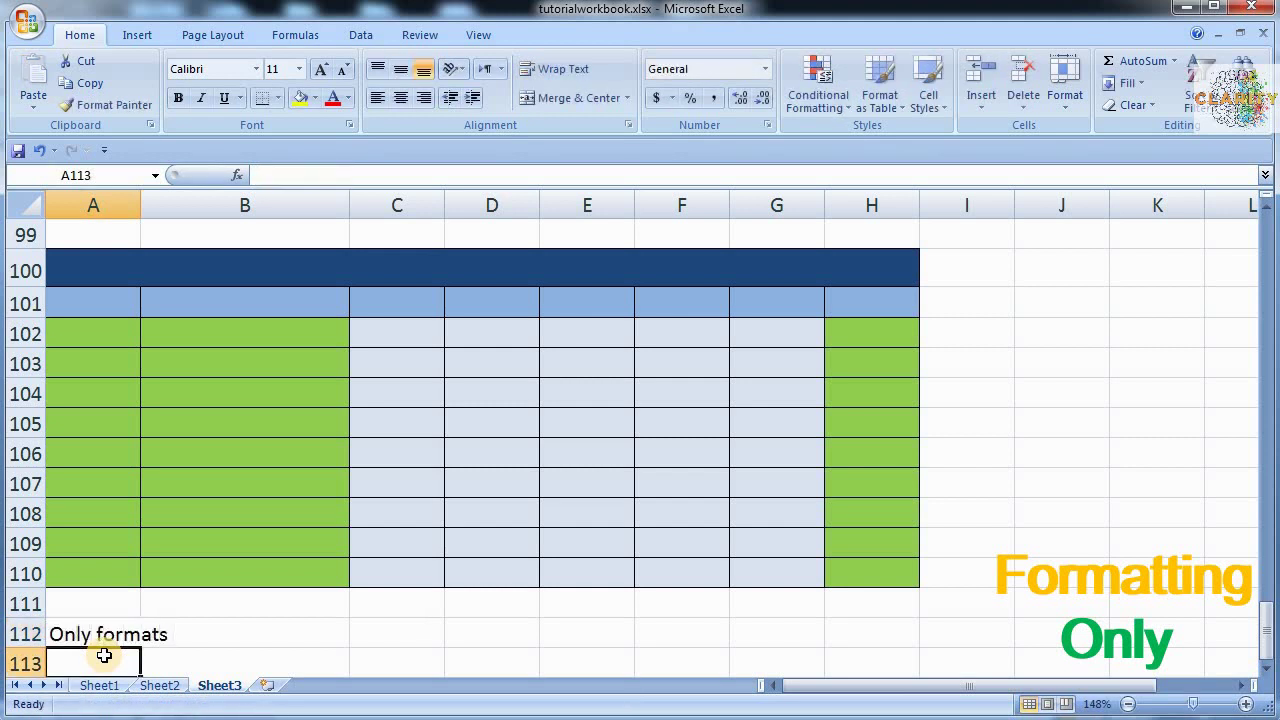
{"action": "key", "text": "Up"}
{"action": "key", "text": "ctrl+c"}
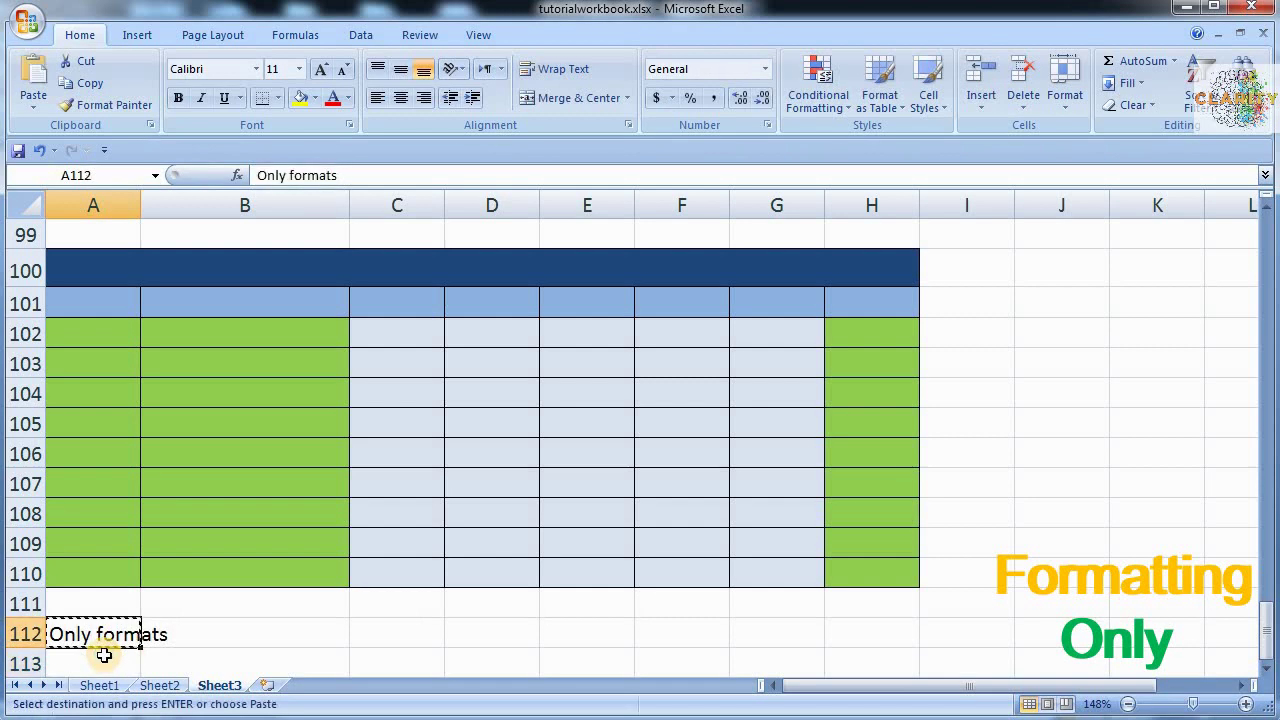
Make the 'Only formats' label bold at 18 point and move to A115.
{"action": "left_click", "coordinate": [177, 98]}
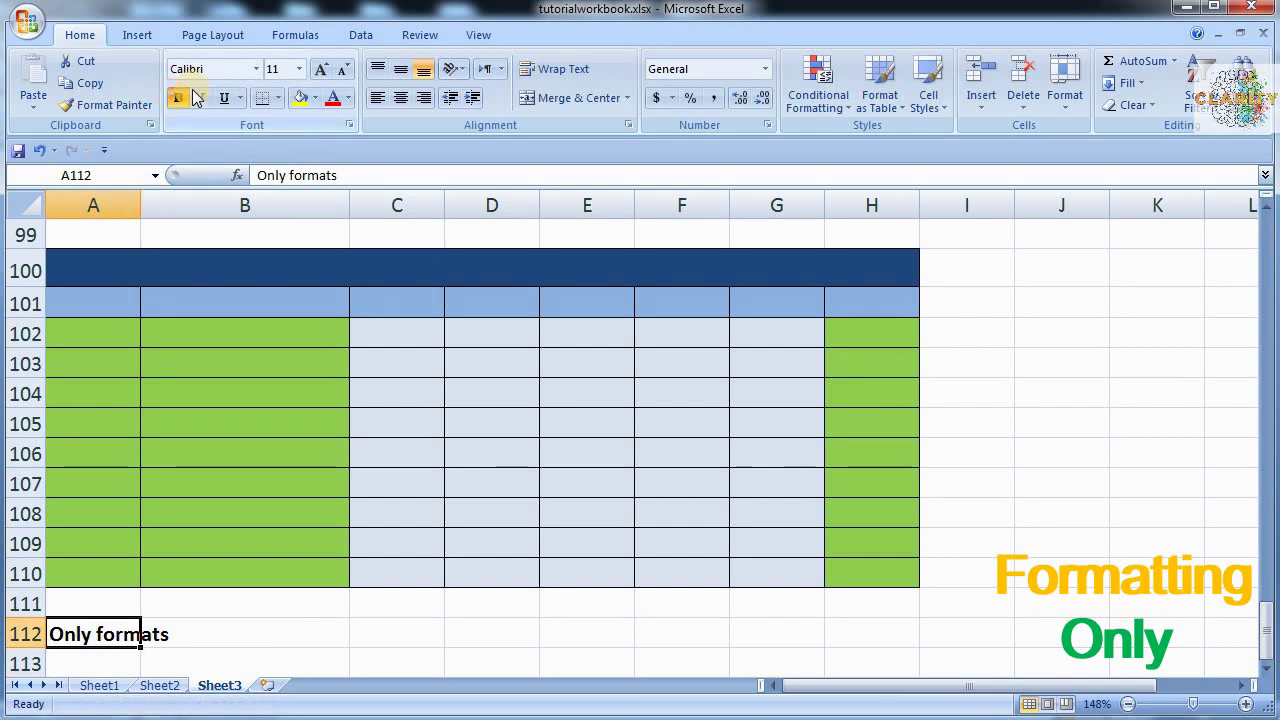
{"action": "left_click", "coordinate": [320, 68]}
{"action": "left_click", "coordinate": [320, 68]}
{"action": "left_click", "coordinate": [320, 68]}
{"action": "left_click", "coordinate": [320, 68]}
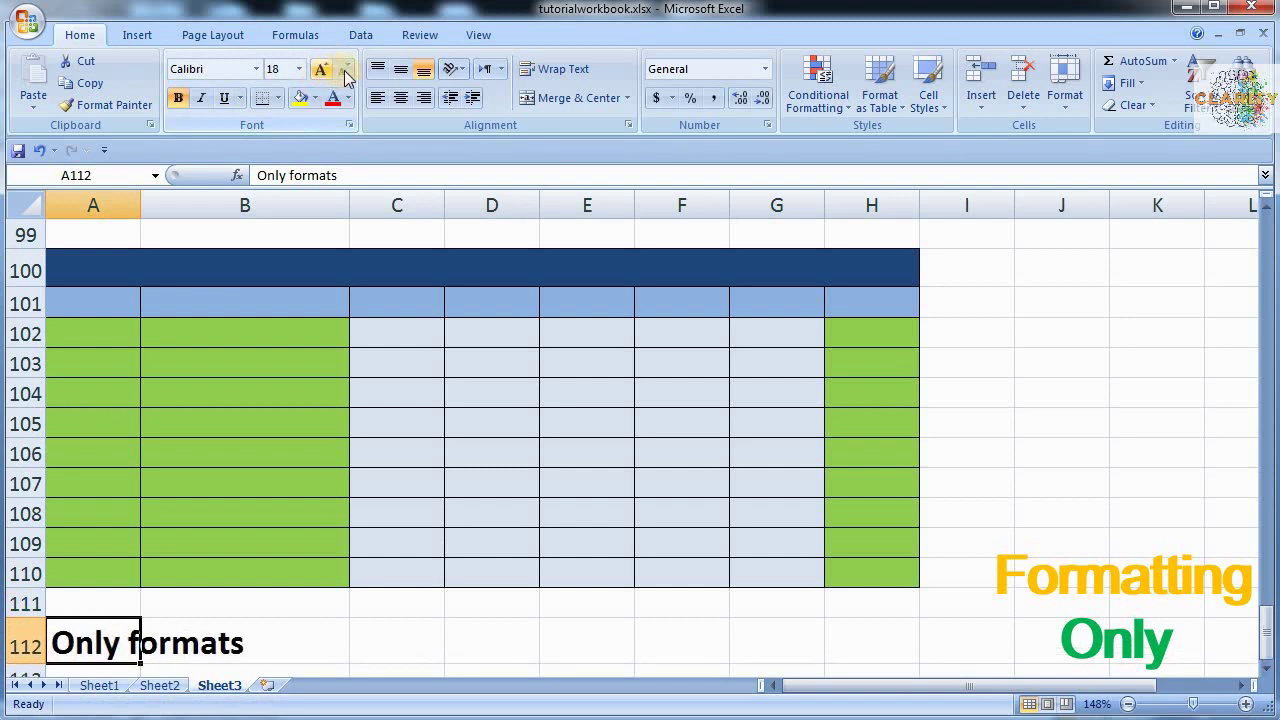
{"action": "left_click", "coordinate": [341, 69]}
{"action": "left_click", "coordinate": [310, 610]}
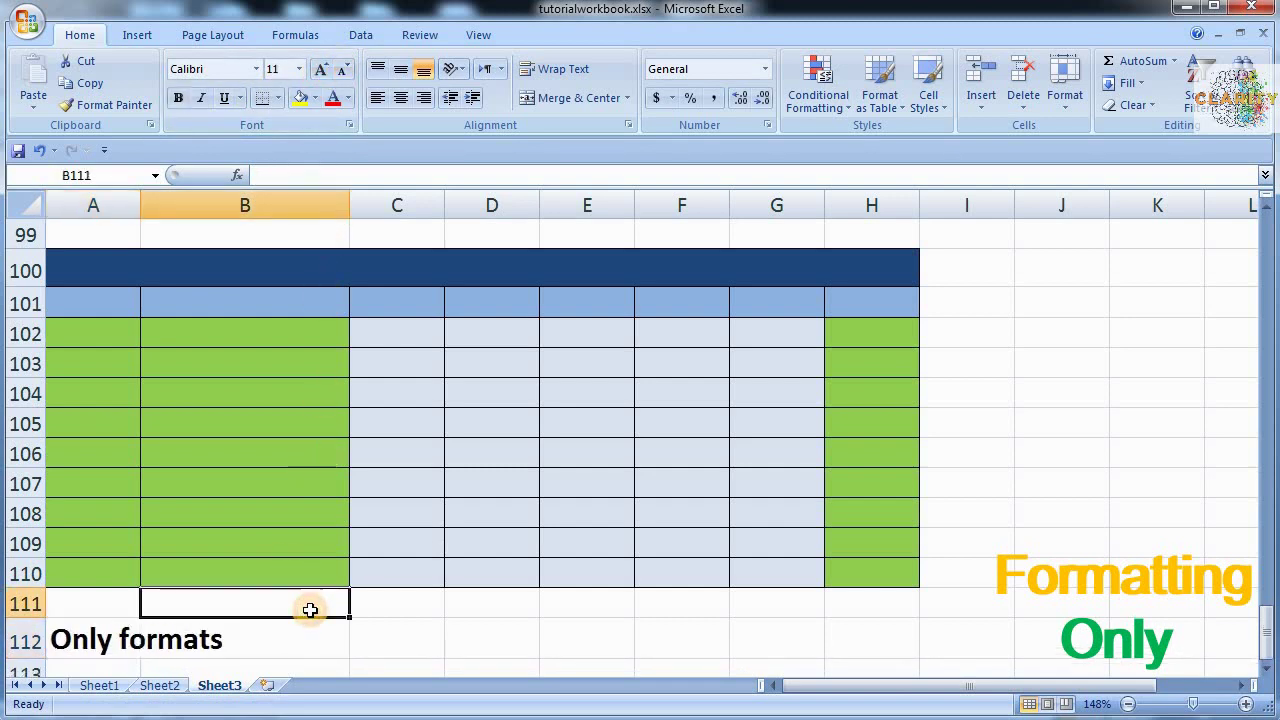
{"action": "key", "text": "Down"}
{"action": "key", "text": "Down"}
{"action": "key", "text": "Down"}
{"action": "key", "text": "Down"}
{"action": "key", "text": "Down"}
{"action": "key", "text": "Left"}
{"action": "key", "text": "Up"}
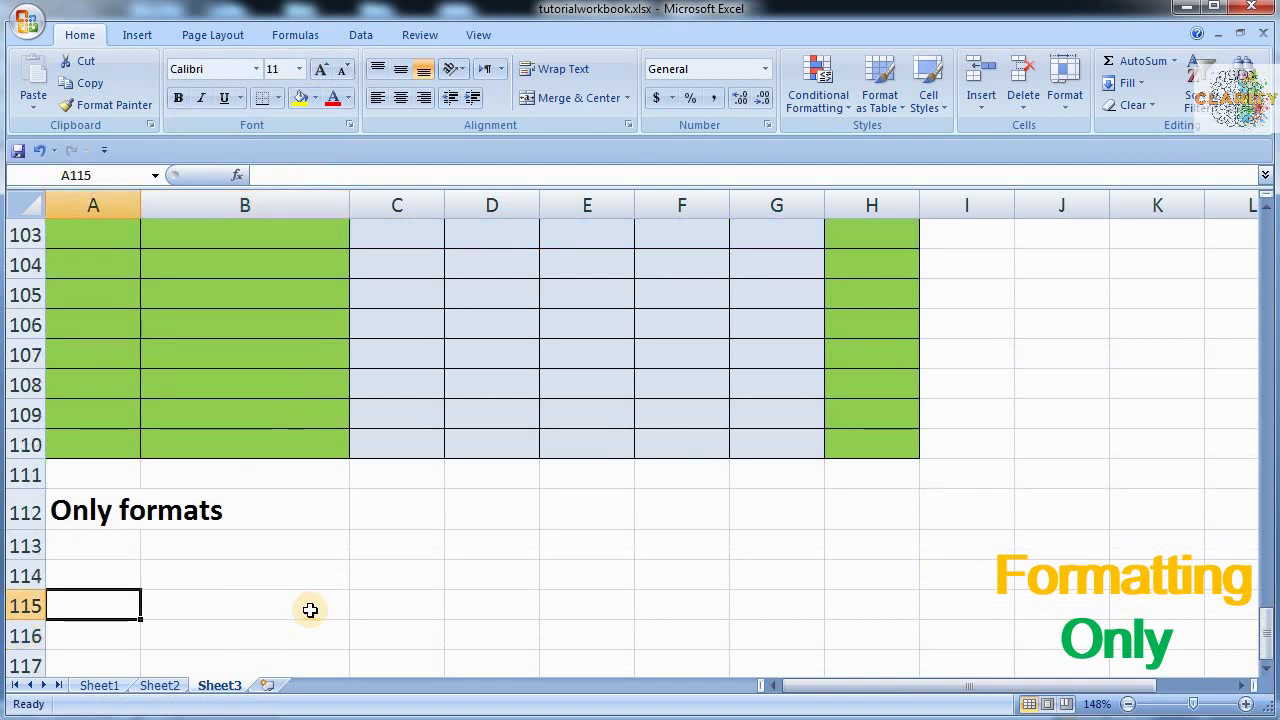
Copy Sheet1's marks table A1:H11 and open Paste Special on Sheet3 at A115.
{"action": "left_click", "coordinate": [100, 686]}
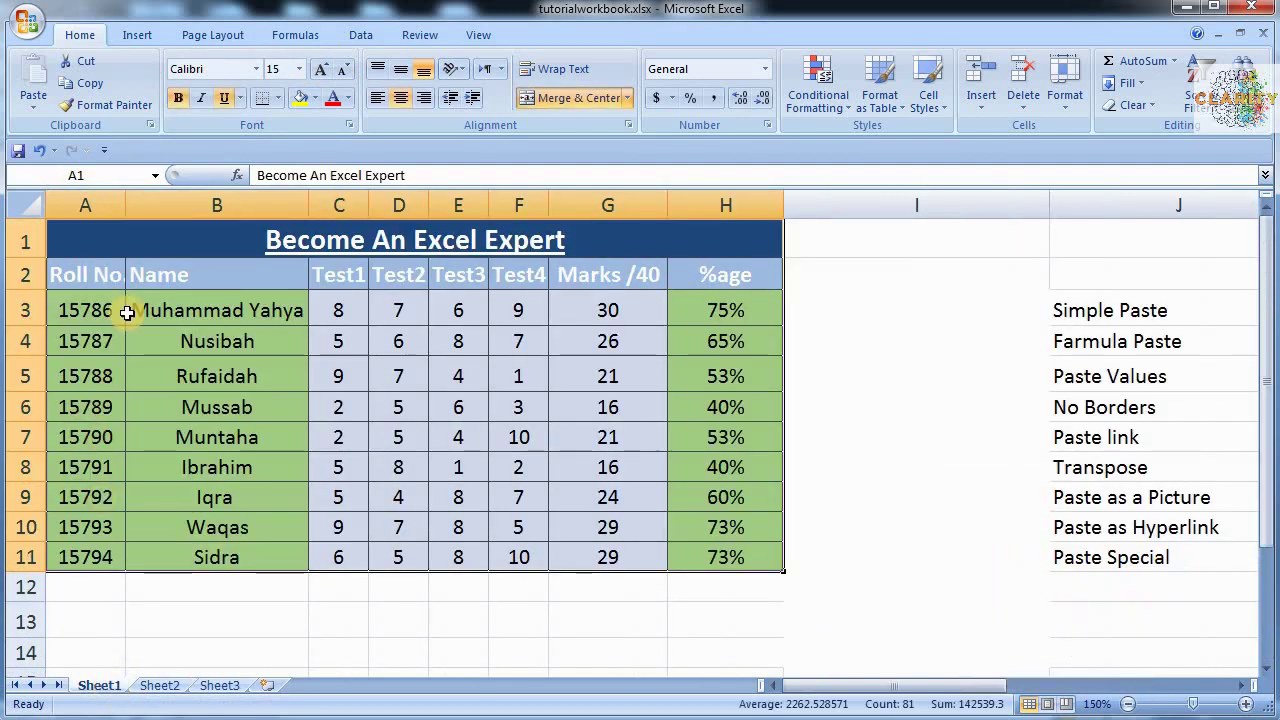
{"action": "left_click_drag", "start_coordinate": [95, 245], "coordinate": [450, 558]}
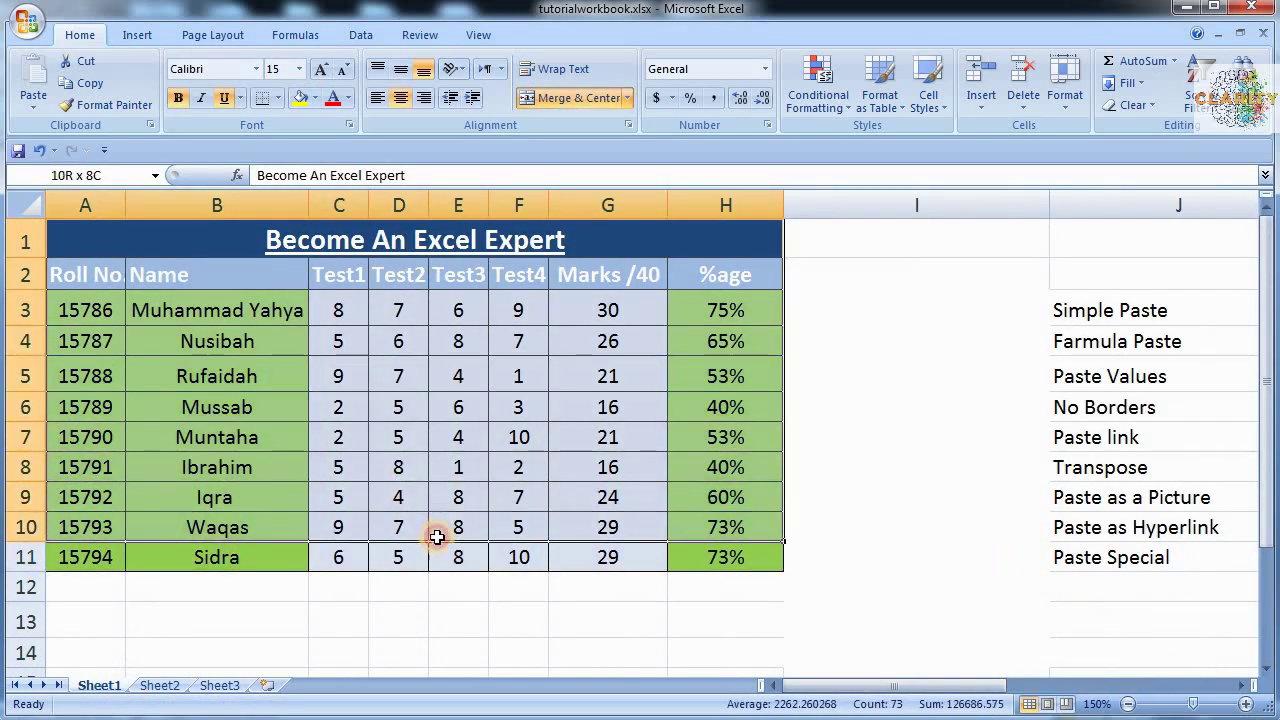
{"action": "key", "text": "ctrl+c"}
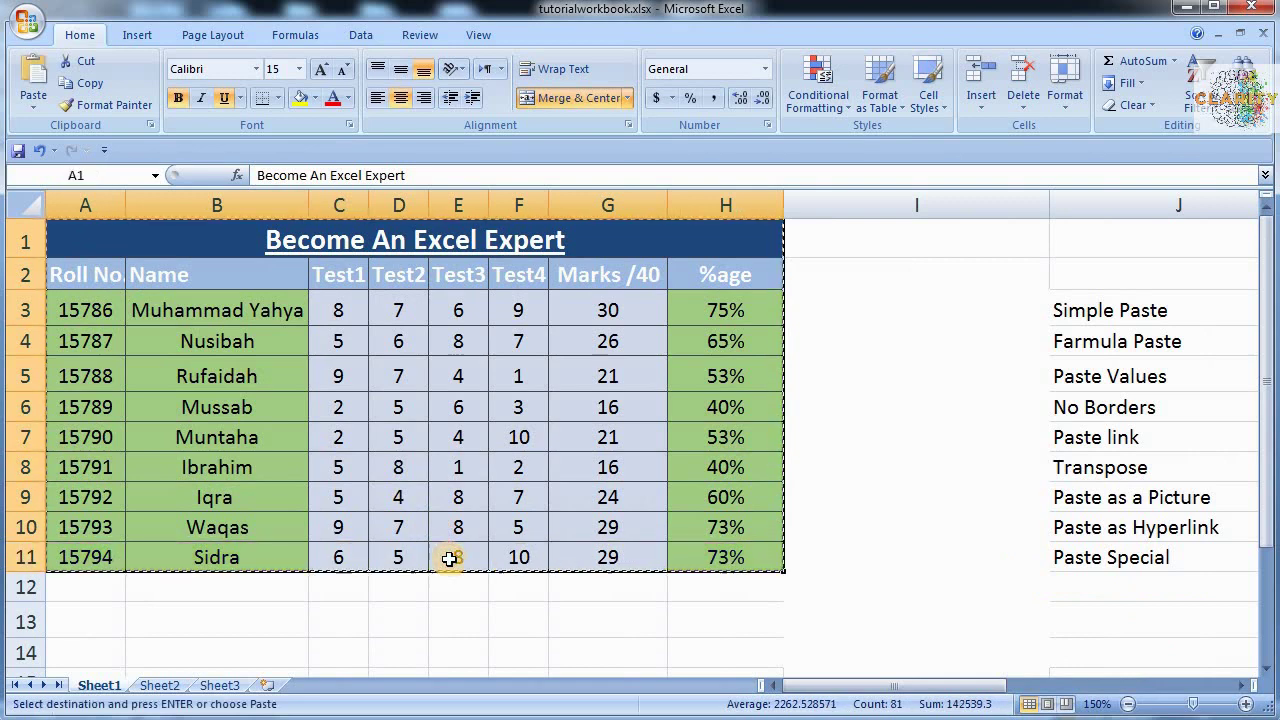
{"action": "left_click", "coordinate": [214, 686]}
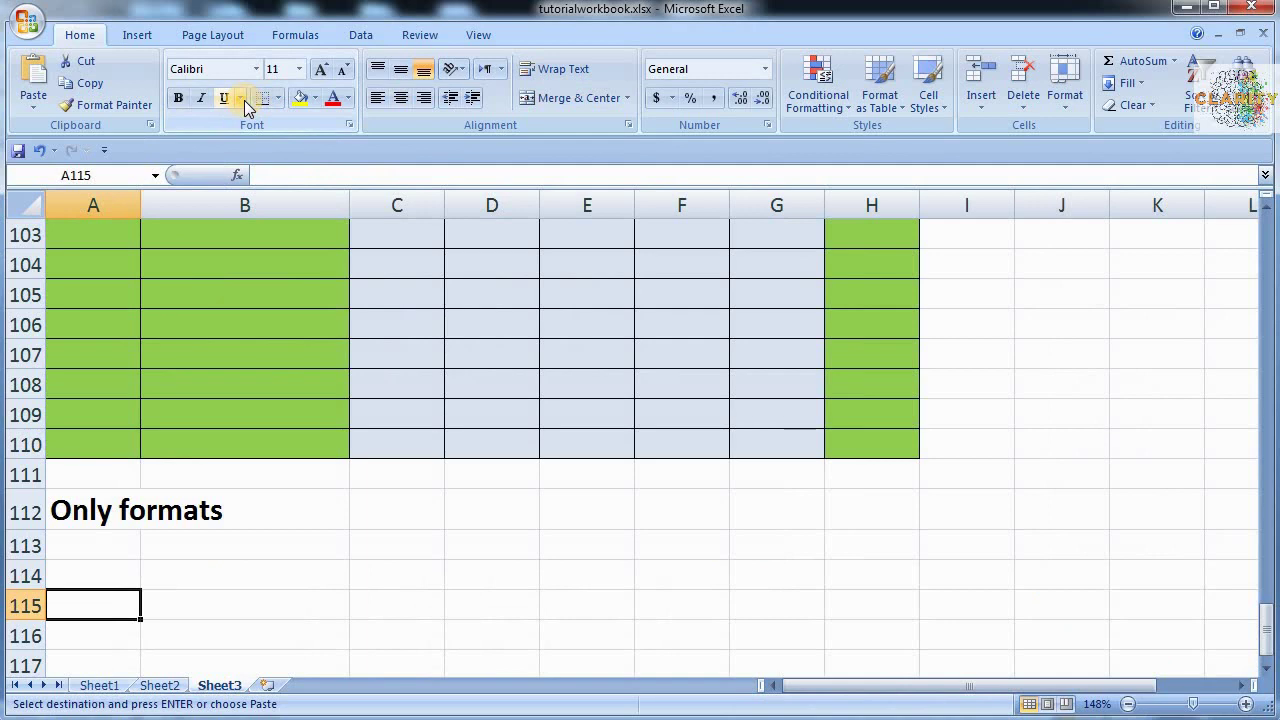
{"action": "left_click", "coordinate": [35, 102]}
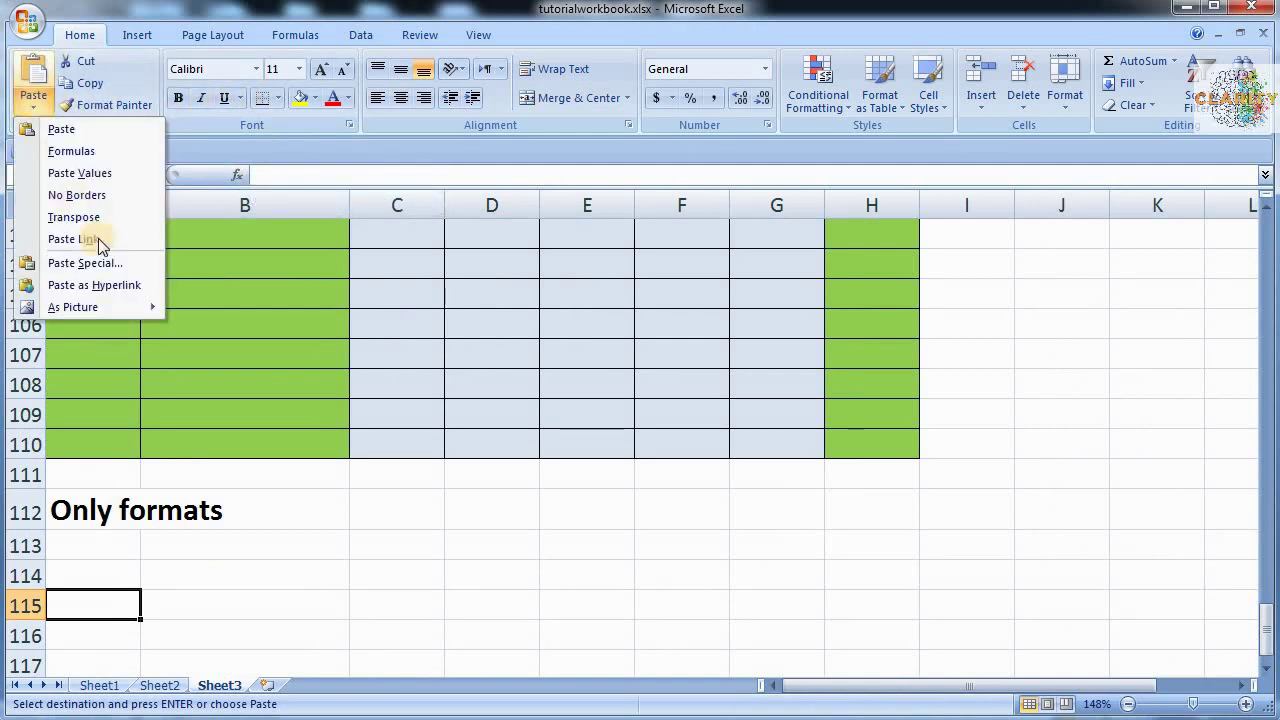
{"action": "left_click", "coordinate": [116, 263]}
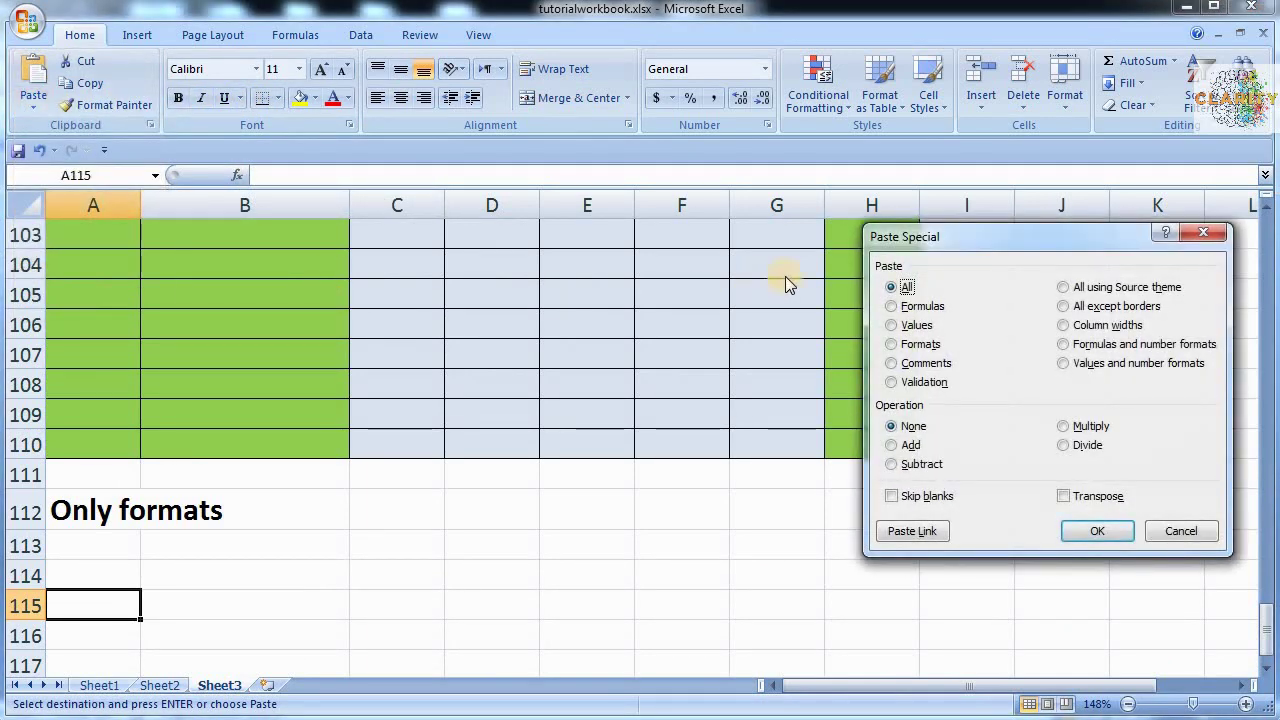
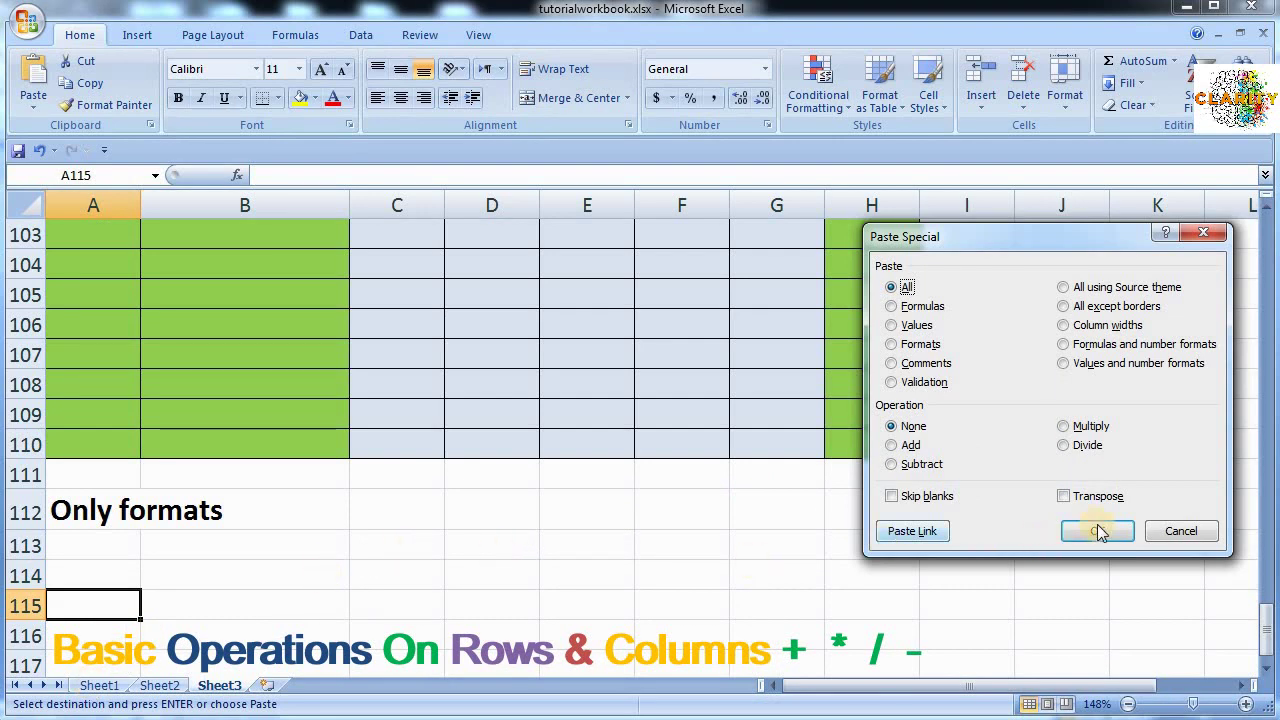
Cancel Paste Special, copy the Test1 scores C3:C11 on Sheet1, and select D3 as the destination.
{"action": "left_click", "coordinate": [1188, 530]}
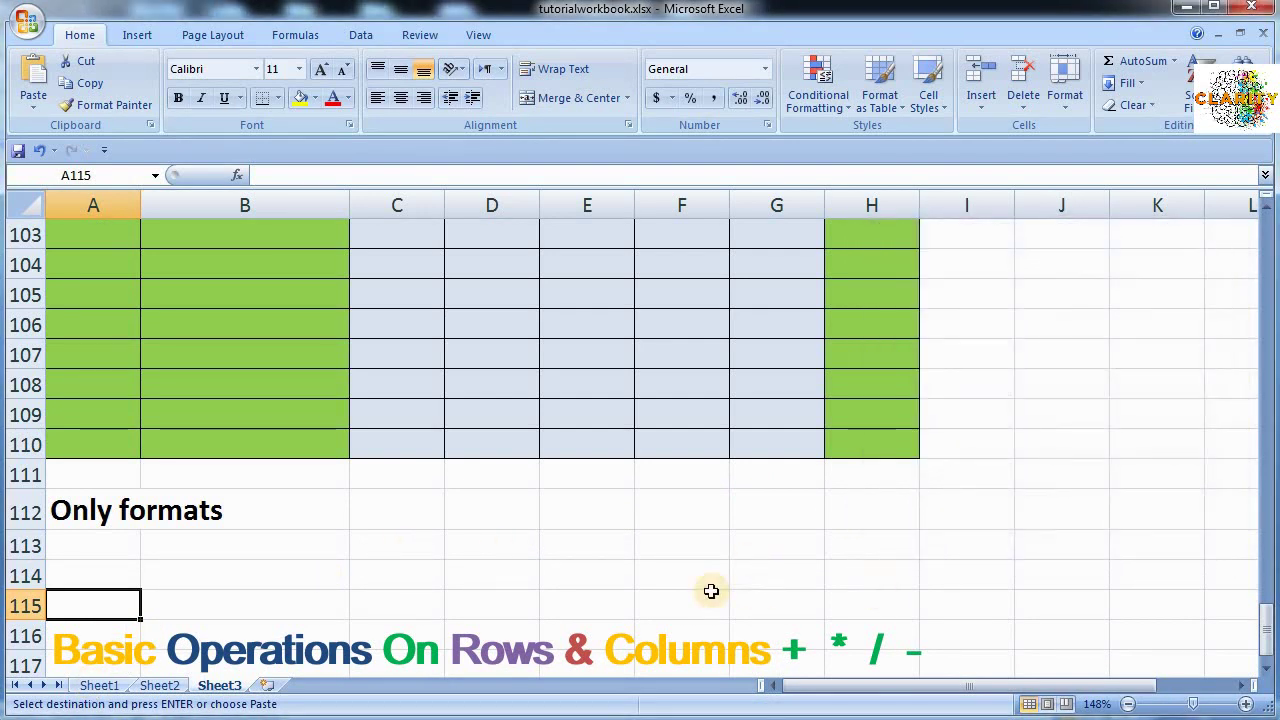
{"action": "left_click", "coordinate": [99, 685]}
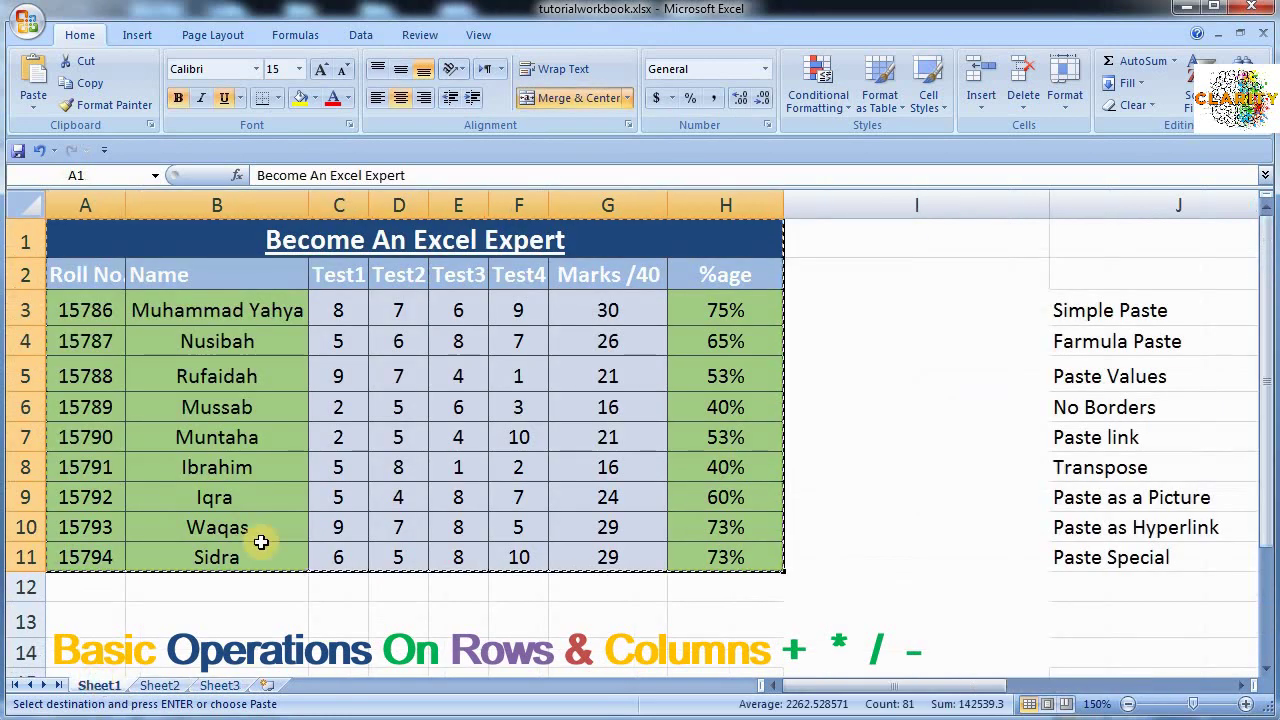
{"action": "left_click", "coordinate": [342, 306]}
{"action": "left_click_drag", "start_coordinate": [342, 306], "coordinate": [362, 545]}
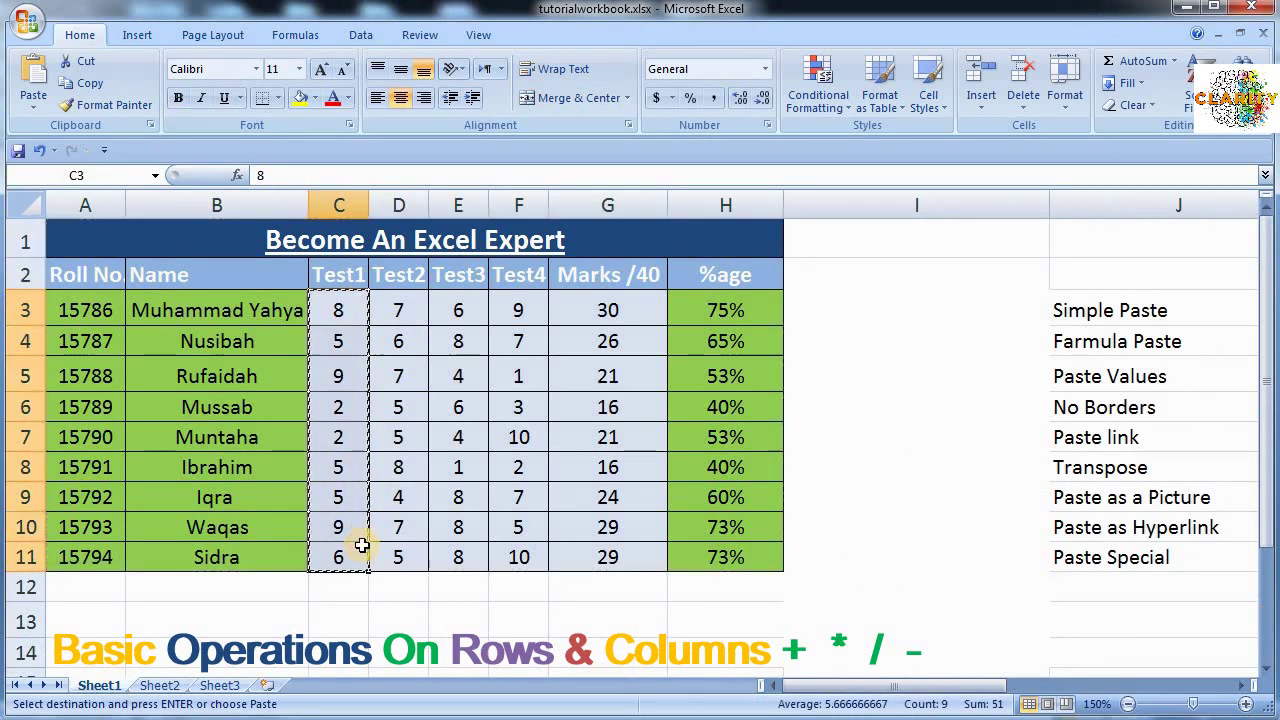
{"action": "key", "text": "ctrl+c"}
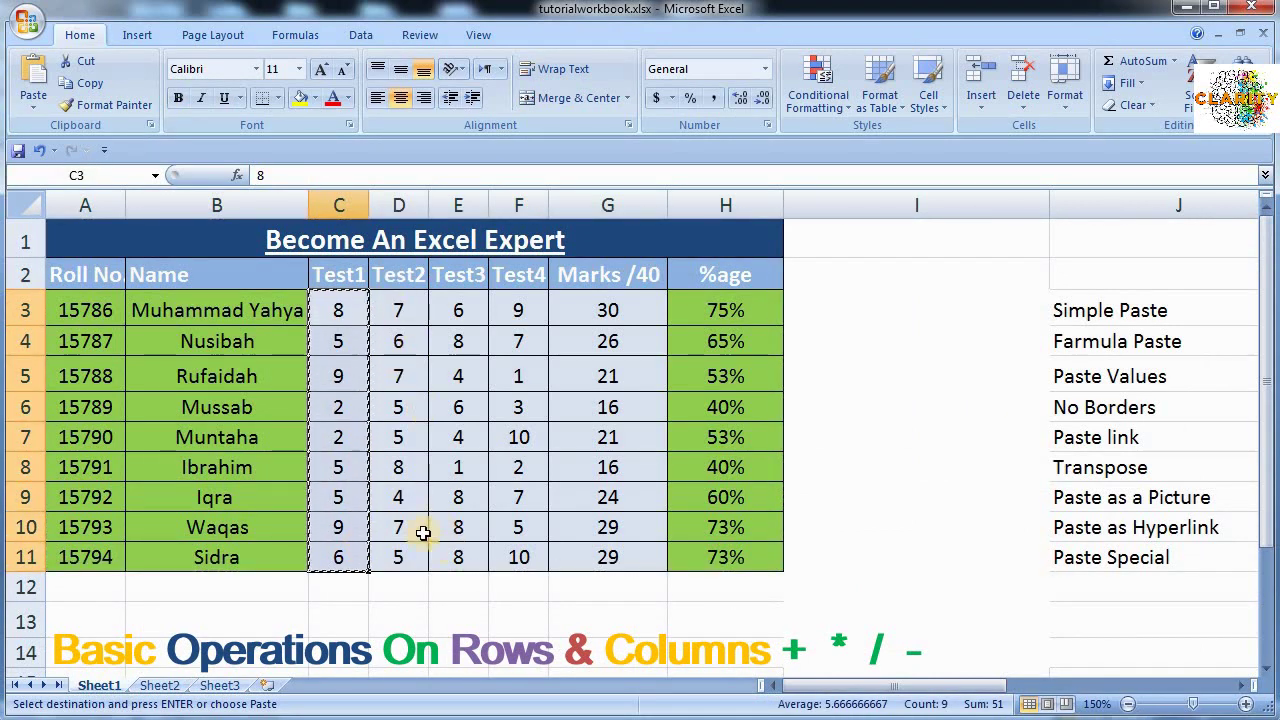
{"action": "left_click", "coordinate": [394, 310]}
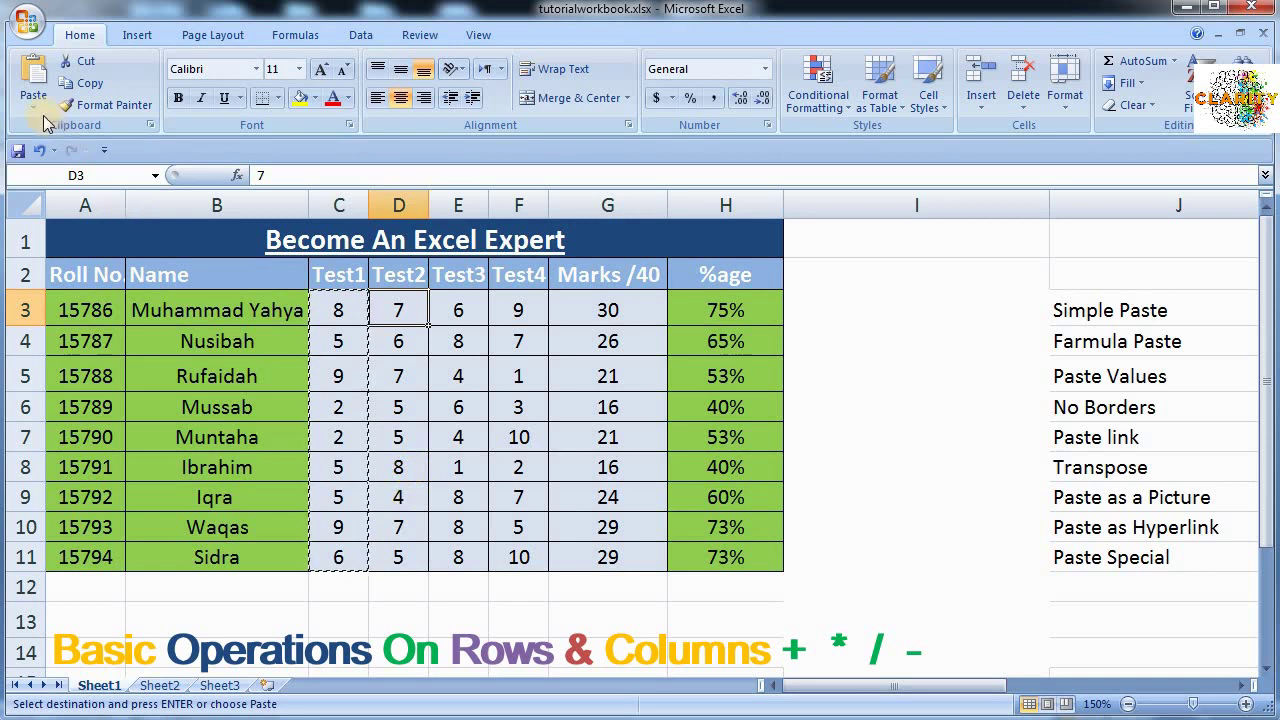
Paste Special with the Add operation so Test1 adds into Test2, making D3 read 15.
{"action": "left_click", "coordinate": [33, 100]}
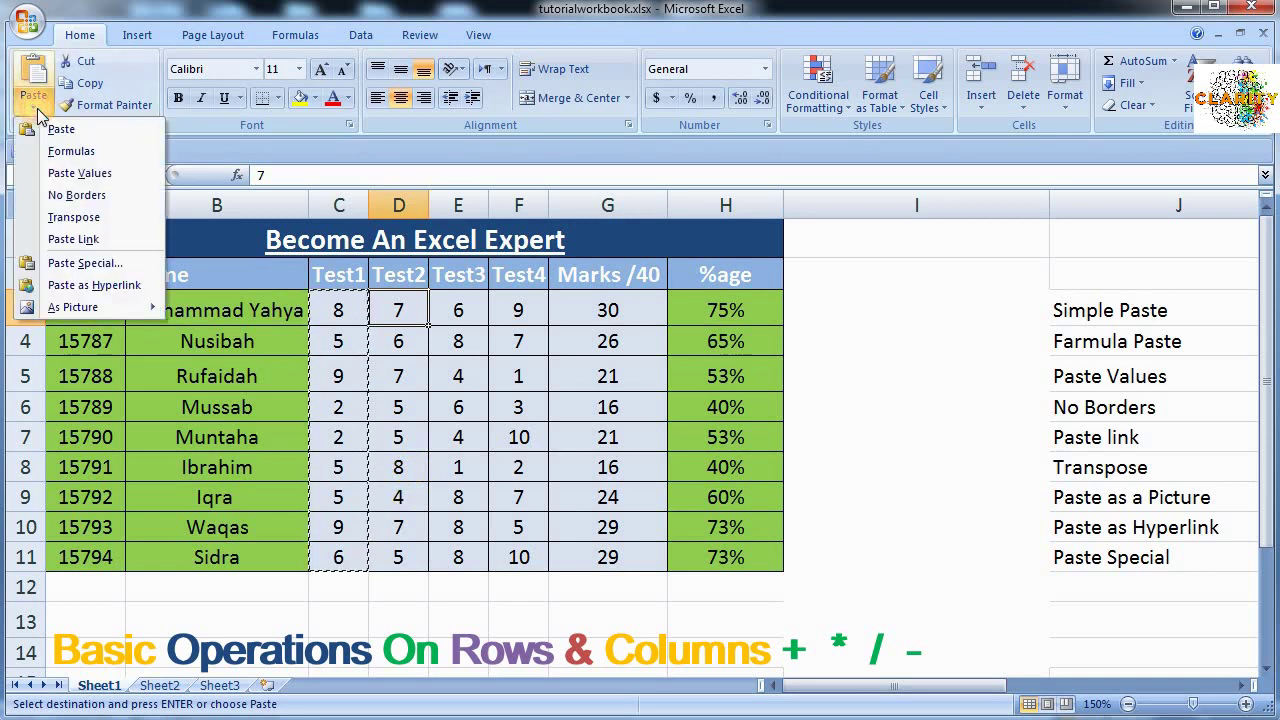
{"action": "left_click", "coordinate": [99, 266]}
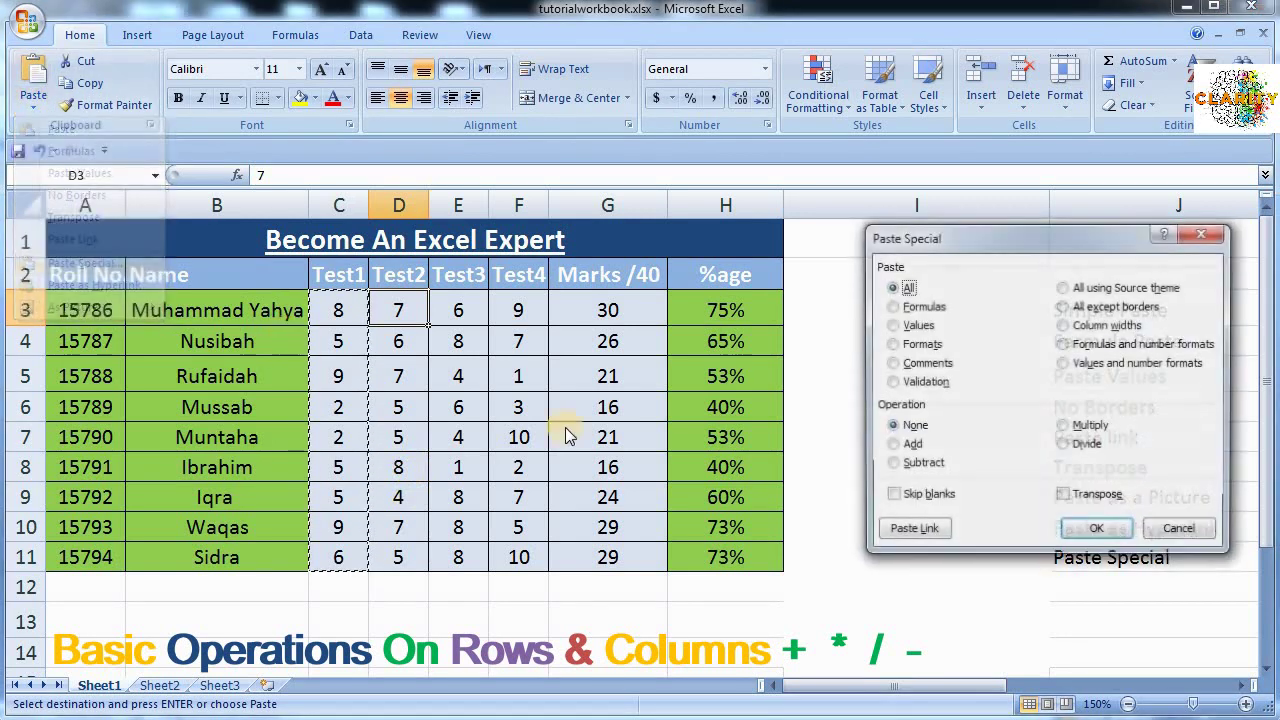
{"action": "left_click", "coordinate": [893, 445]}
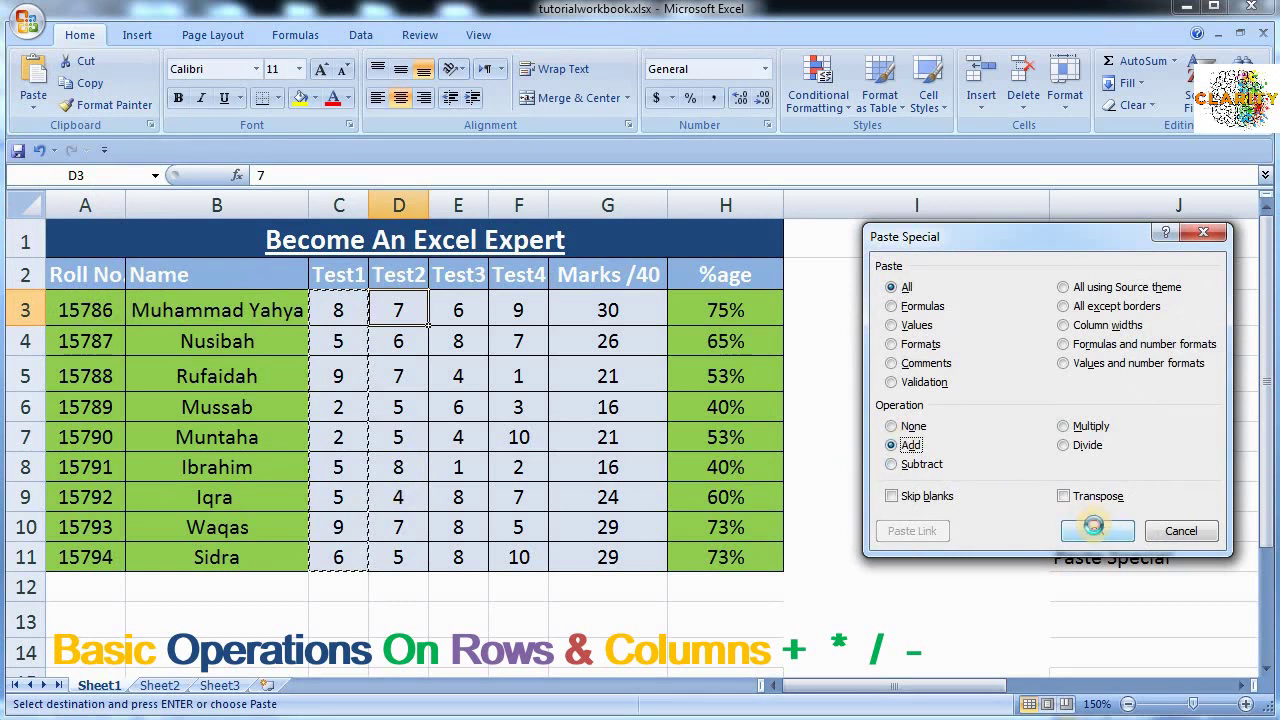
{"action": "left_click", "coordinate": [1097, 530]}
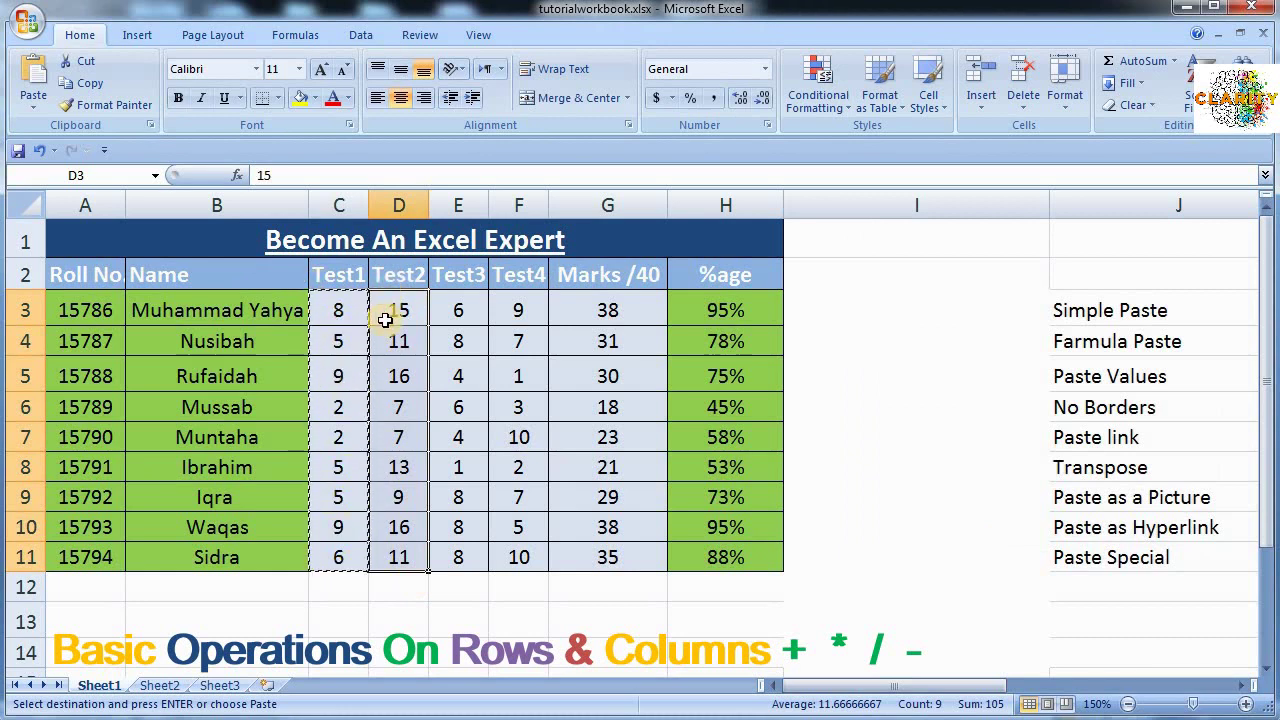
Paste the Test1 scores into Test2 as links (D3 becomes =C3), then reopen Paste Special.
{"action": "left_click", "coordinate": [30, 107]}
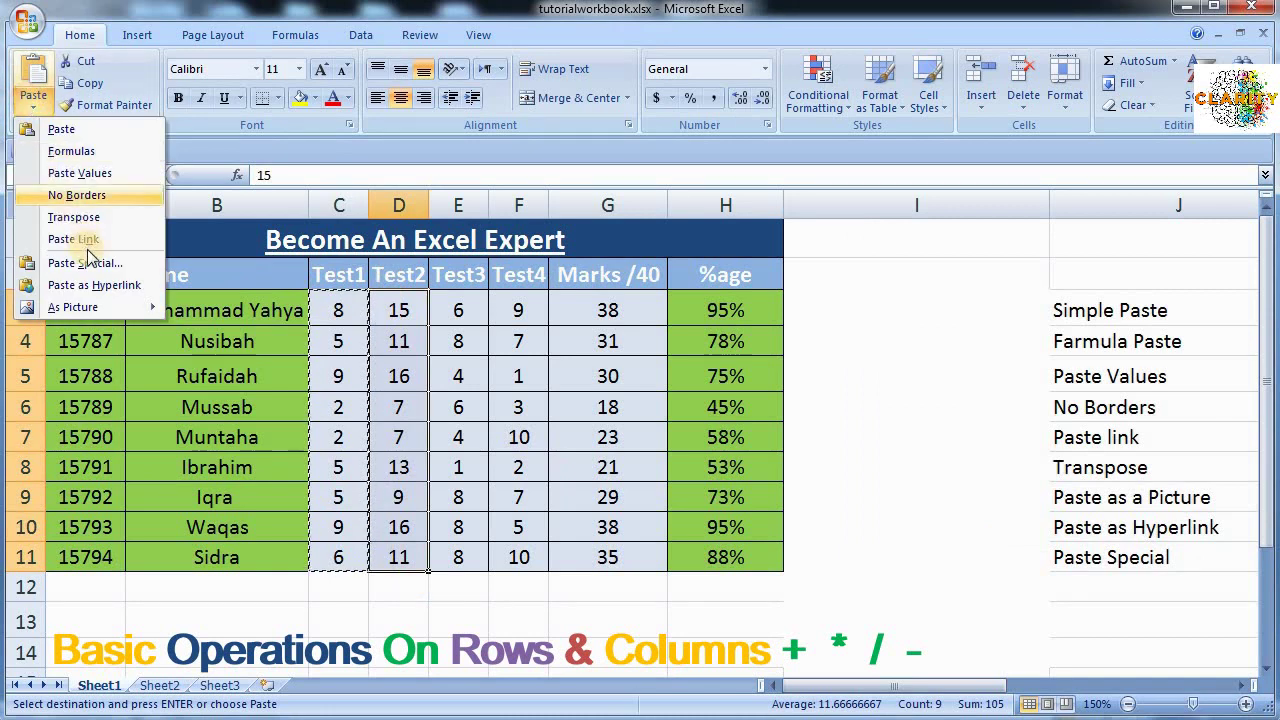
{"action": "left_click", "coordinate": [90, 242]}
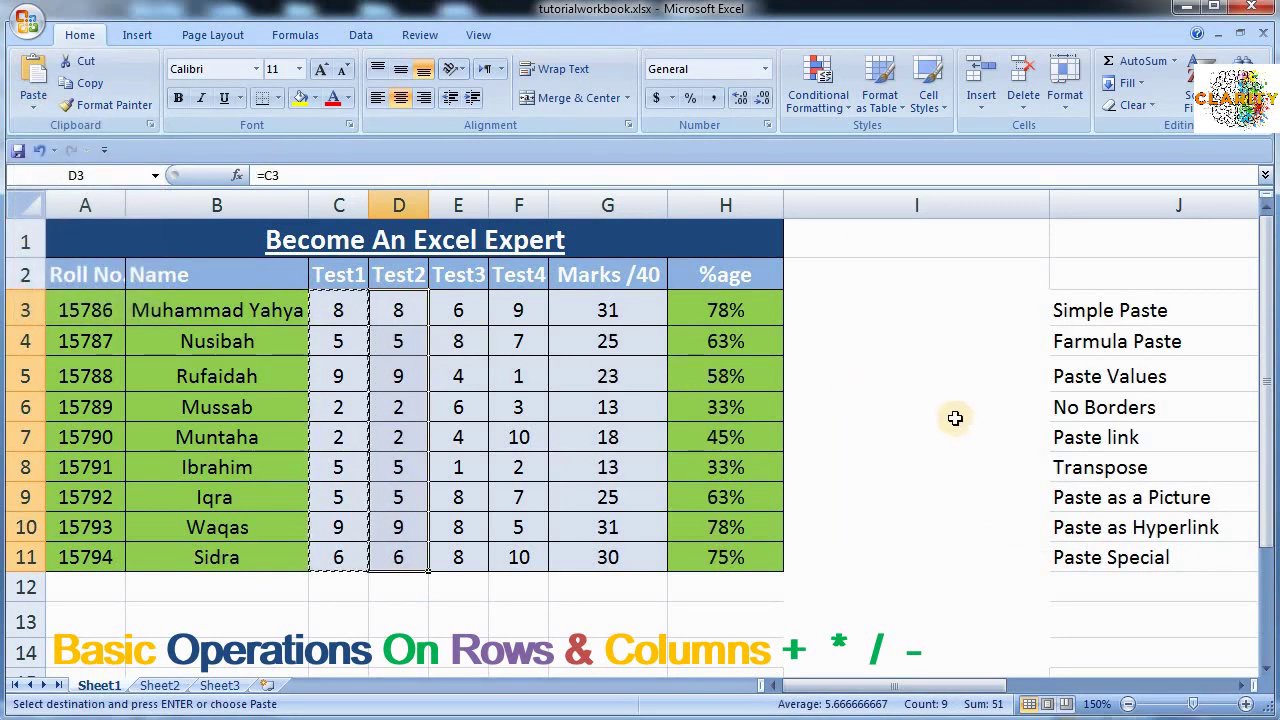
{"action": "left_click", "coordinate": [33, 107]}
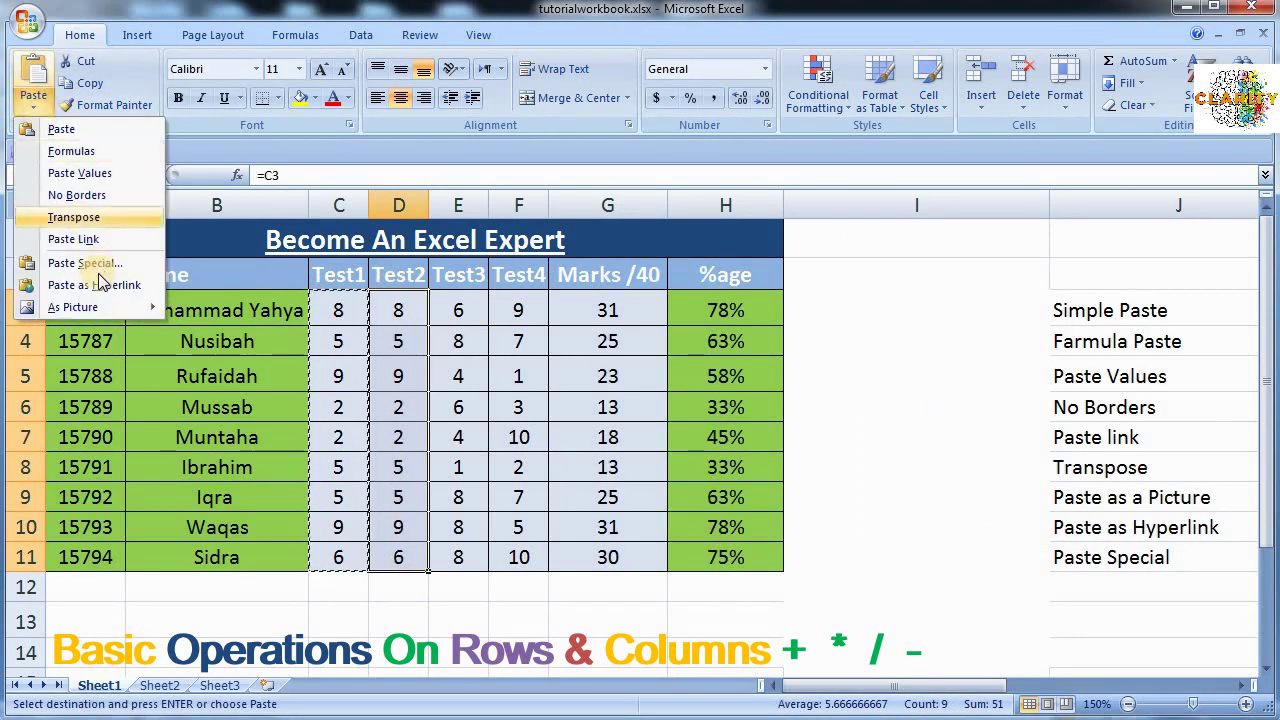
{"action": "left_click", "coordinate": [75, 260]}
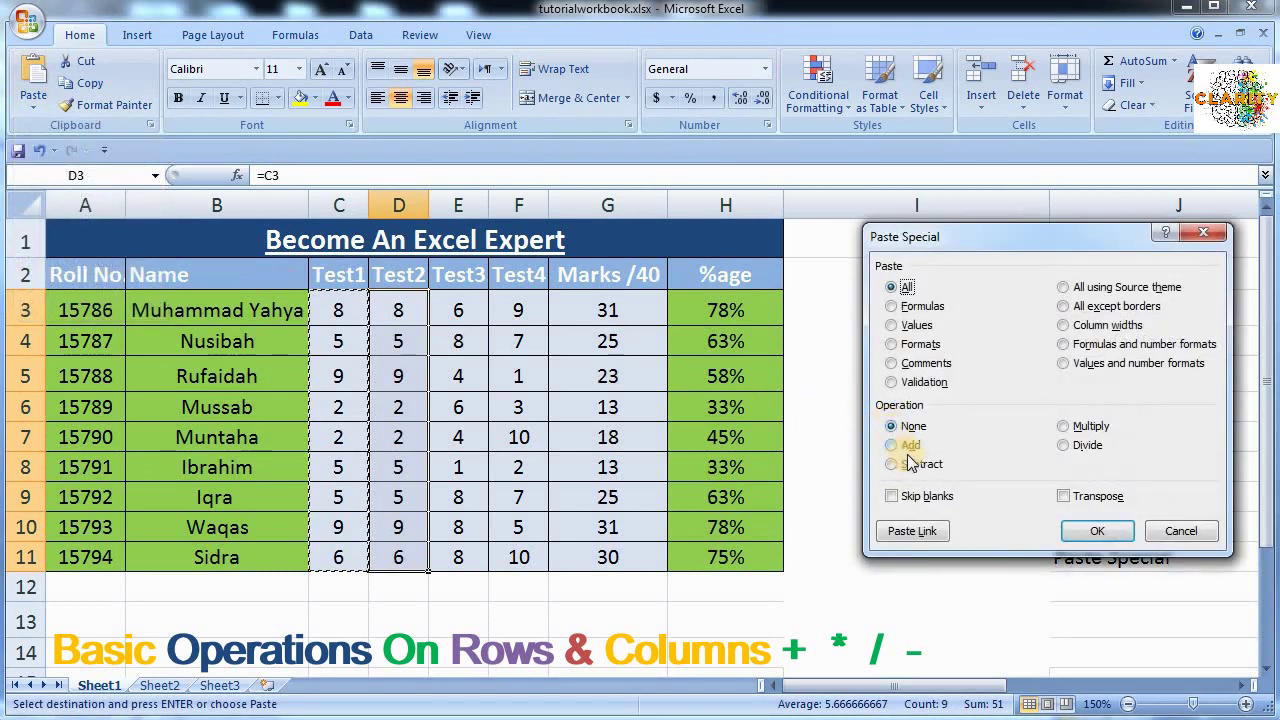